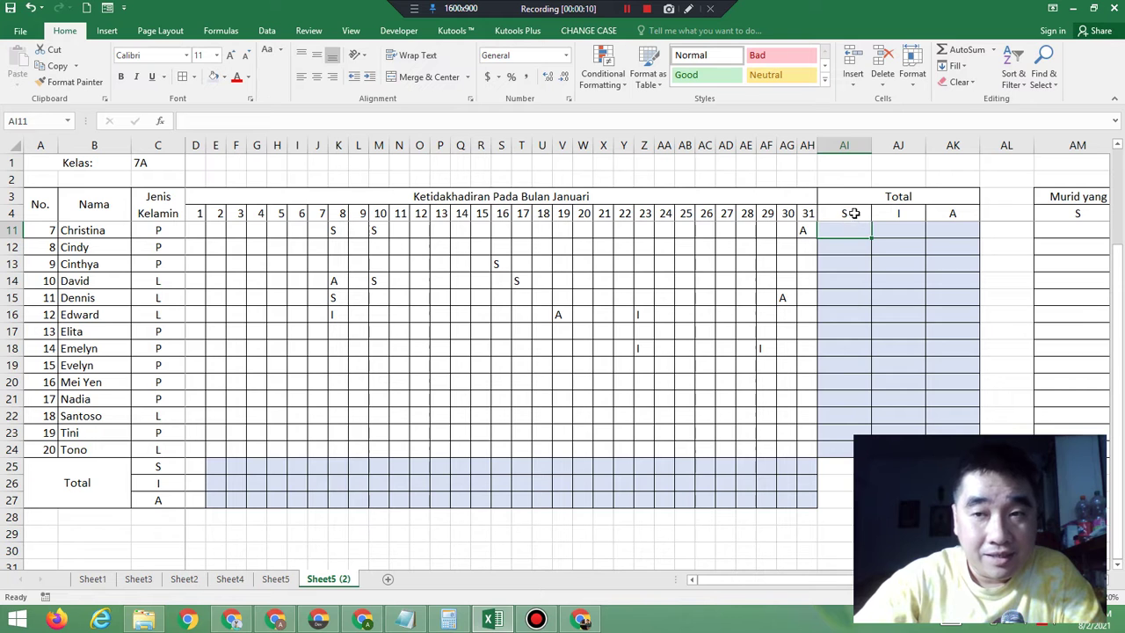
Step: Copy the light-blue cell format of AI11 onto the Total cells AI5:AK10 with Format Painter
{"action": "left_click_drag", "start_coordinate": [838, 196], "coordinate": [902, 413]}
{"action": "left_click", "coordinate": [873, 285]}
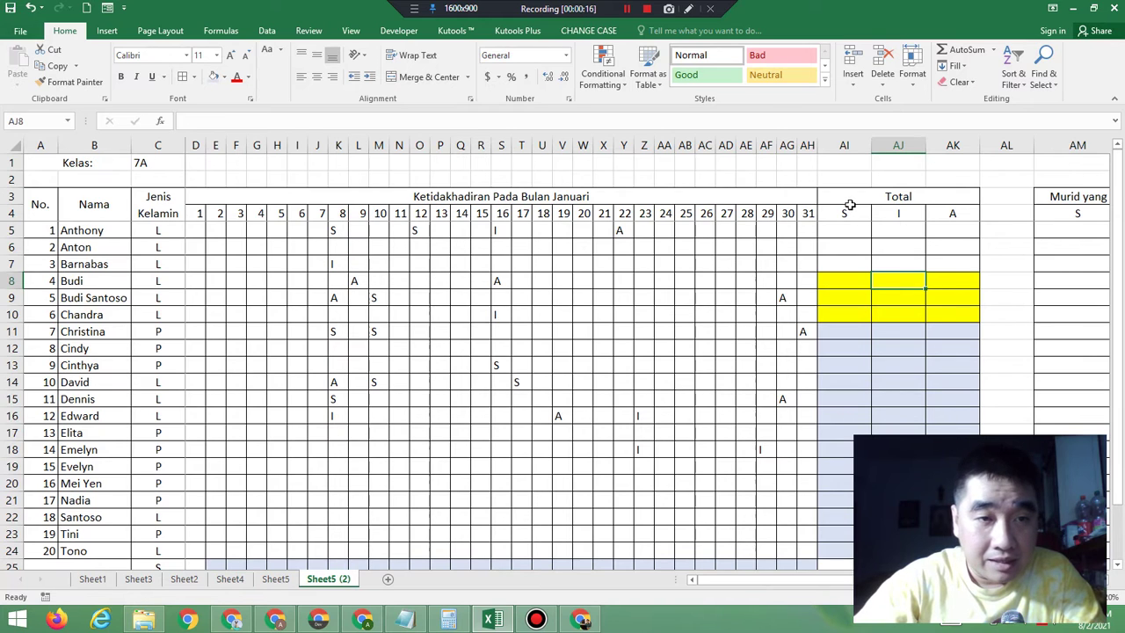
{"action": "left_click_drag", "start_coordinate": [835, 228], "coordinate": [972, 313]}
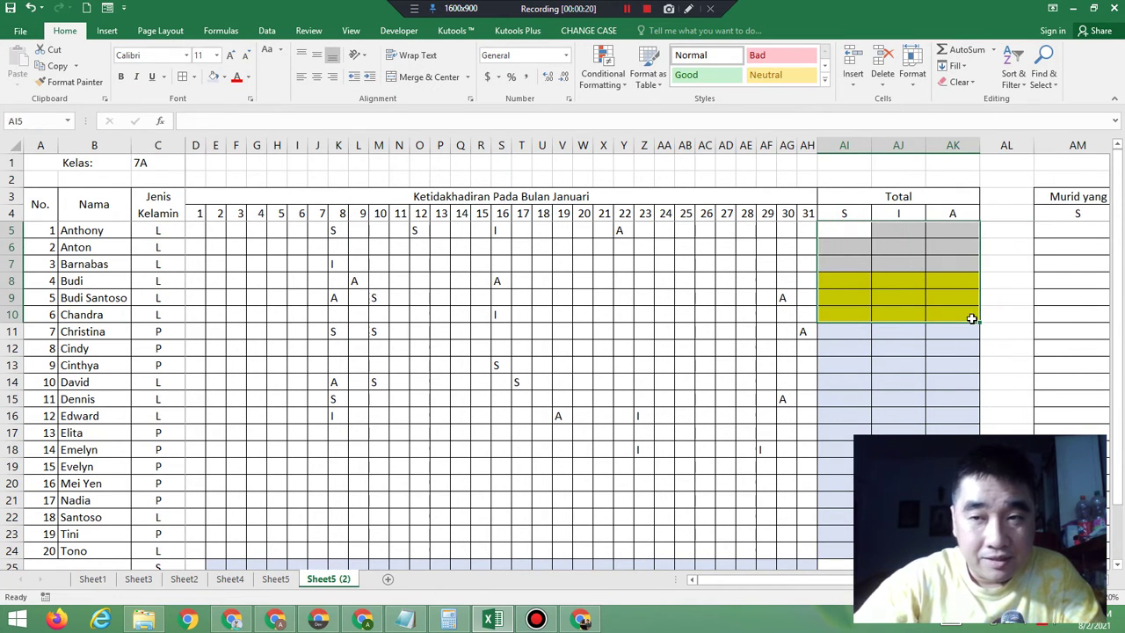
{"action": "left_click", "coordinate": [846, 334]}
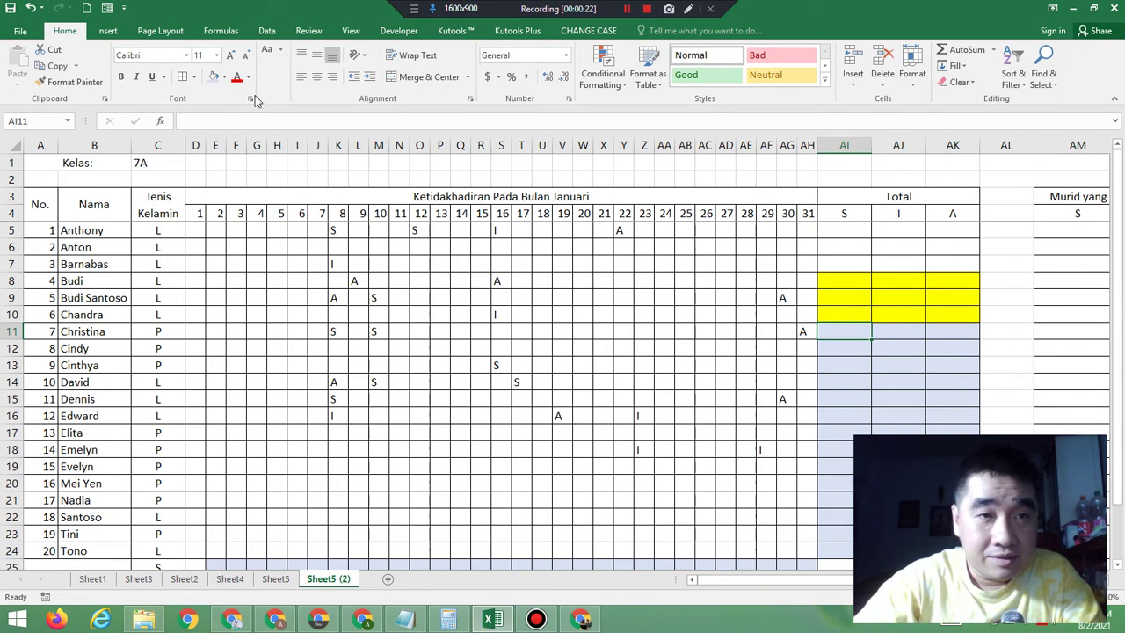
{"action": "left_click", "coordinate": [70, 82]}
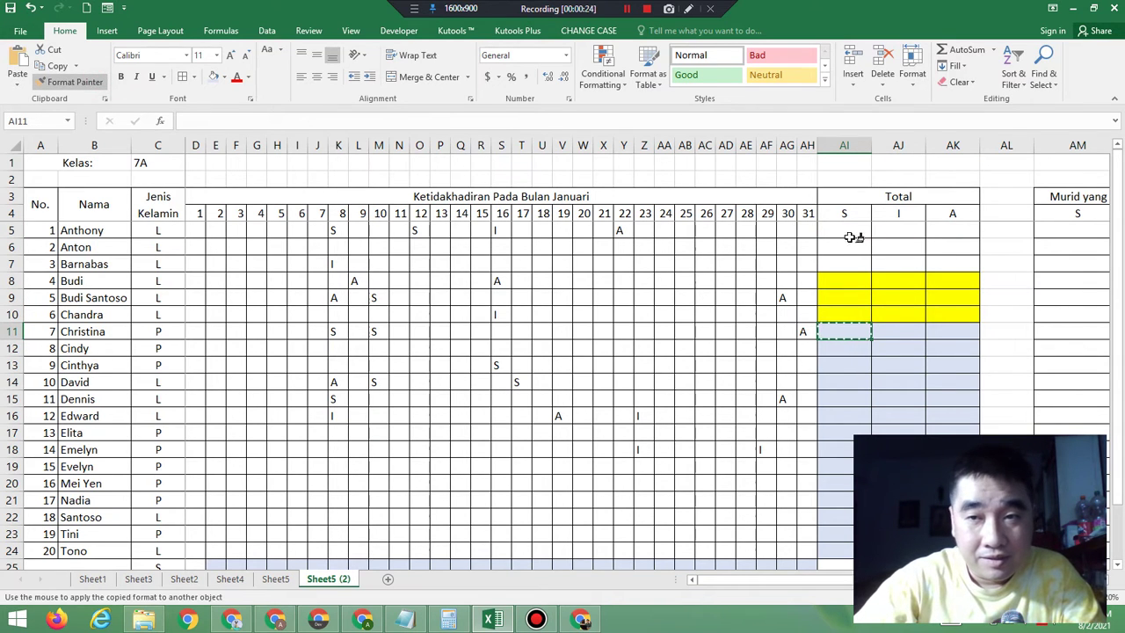
{"action": "left_click_drag", "start_coordinate": [841, 231], "coordinate": [934, 309]}
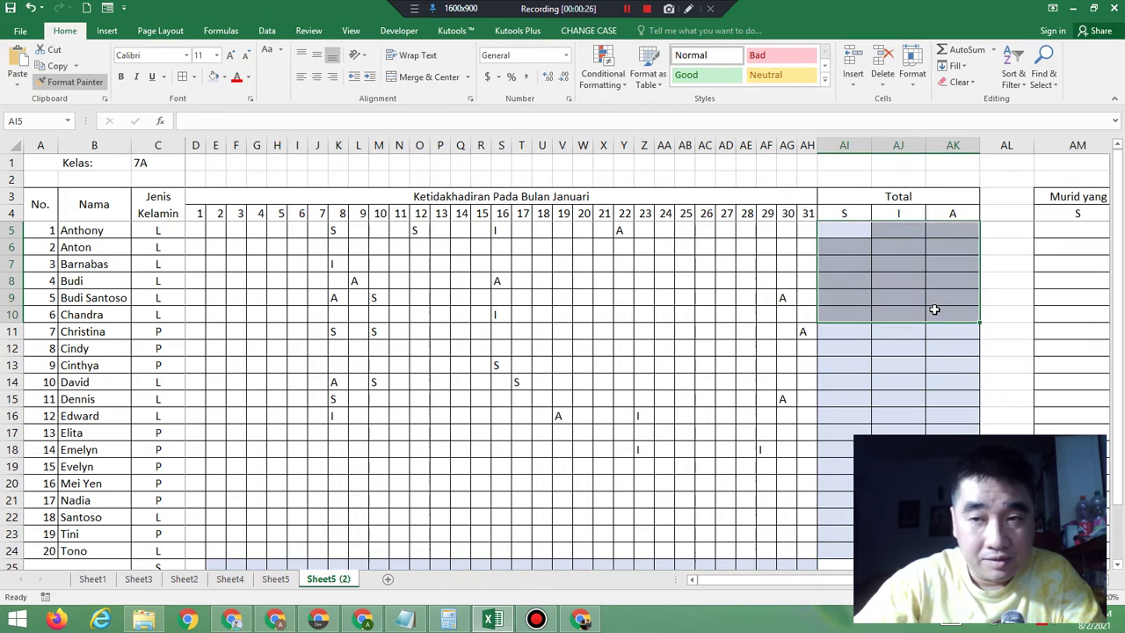
{"action": "left_click", "coordinate": [934, 349]}
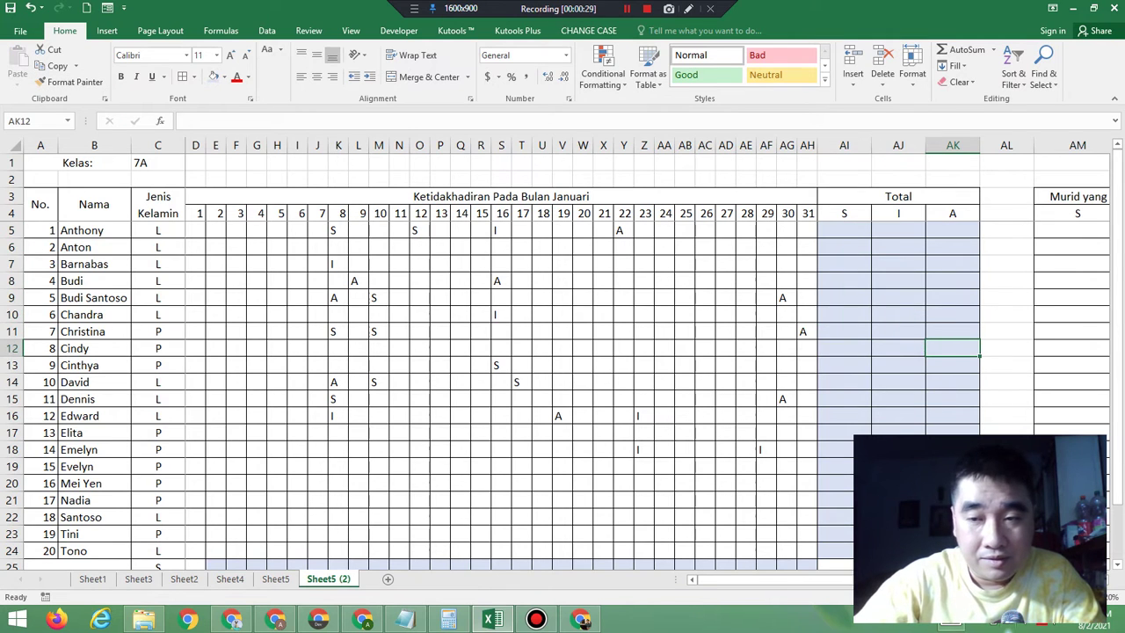
Step: Examine the S, I and A total cells for the first two students in rows 5 and 6
{"action": "left_click_drag", "start_coordinate": [848, 197], "coordinate": [887, 553]}
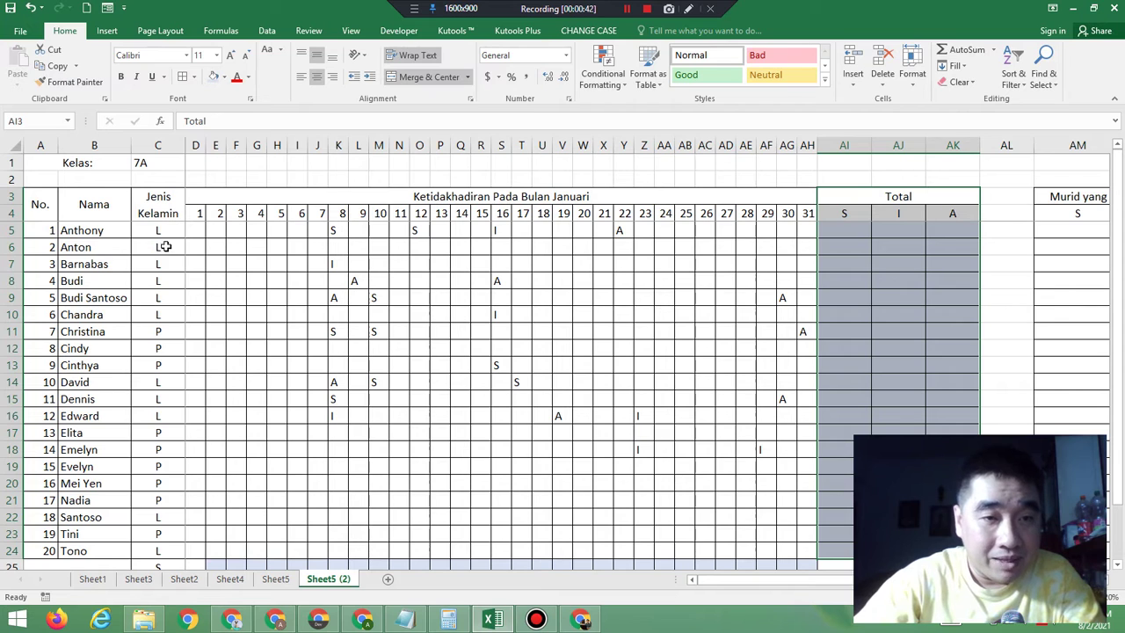
{"action": "left_click", "coordinate": [112, 233]}
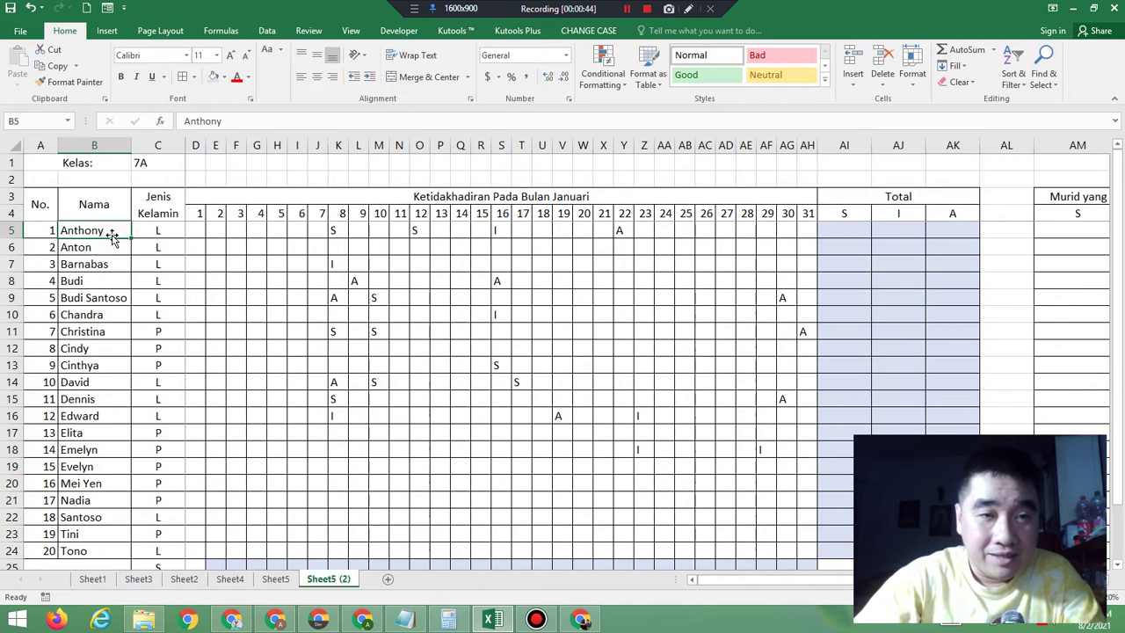
{"action": "left_click", "coordinate": [847, 241]}
{"action": "left_click", "coordinate": [848, 229]}
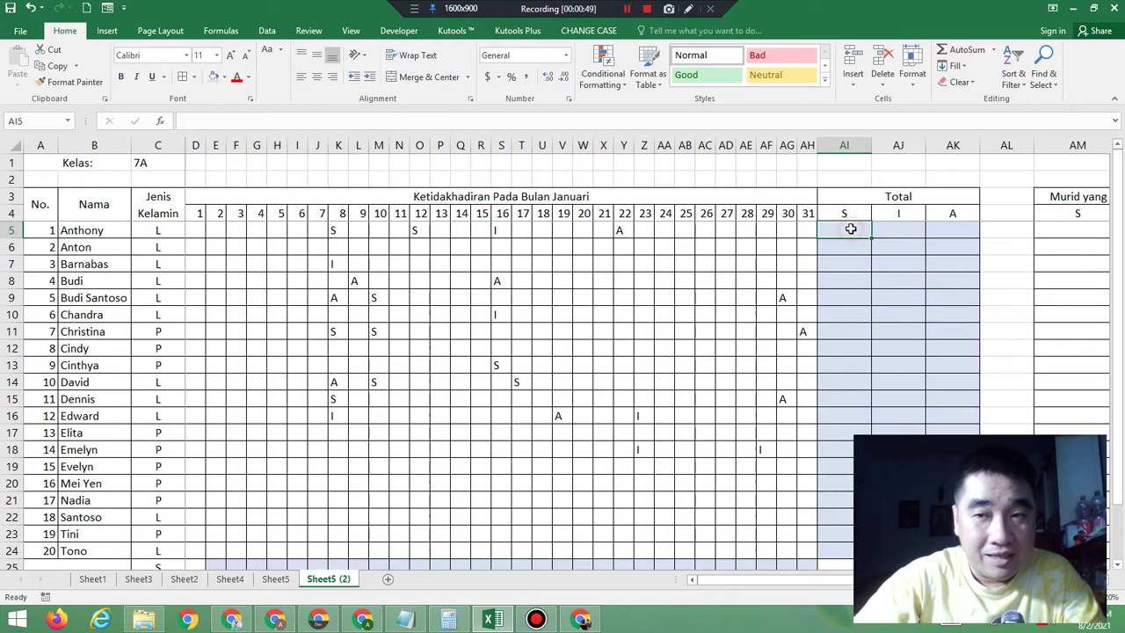
{"action": "left_click", "coordinate": [900, 230]}
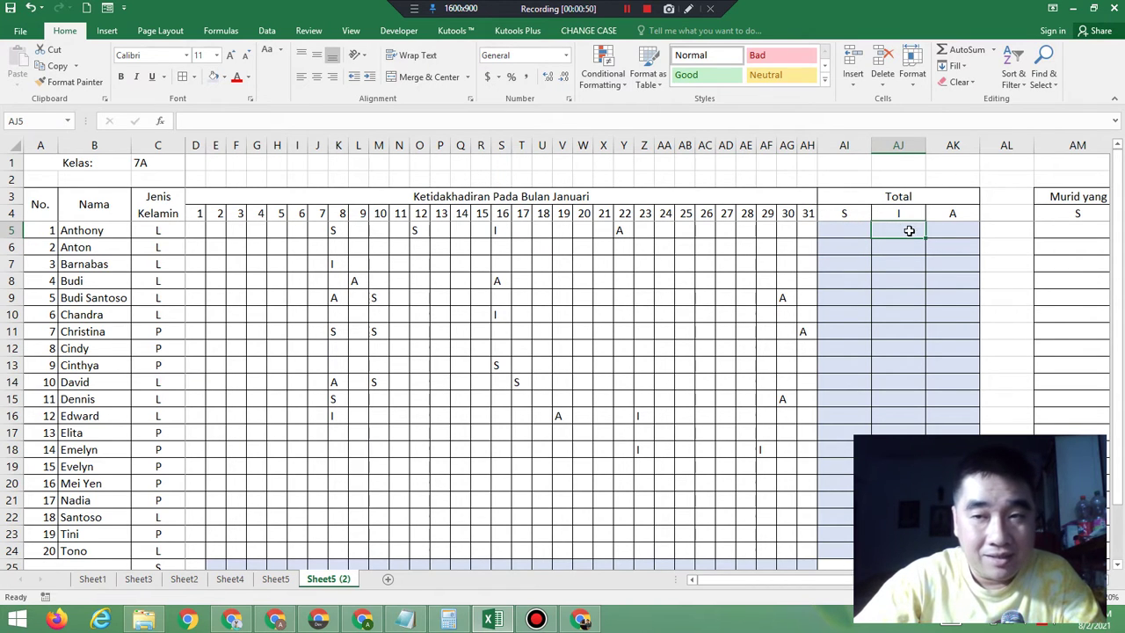
{"action": "left_click", "coordinate": [939, 230]}
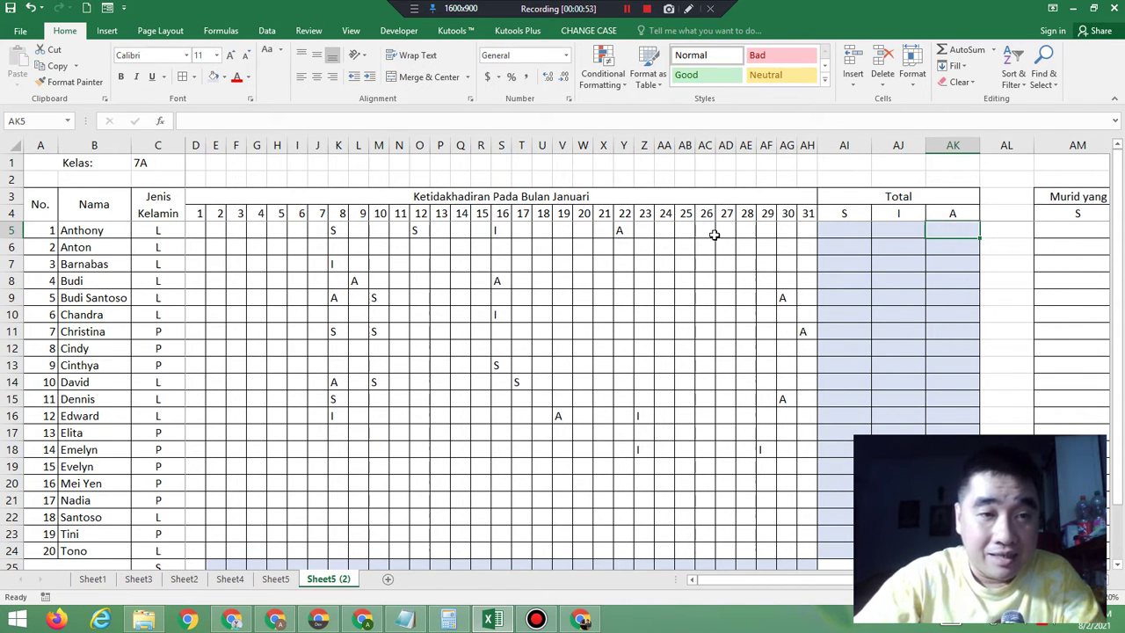
{"action": "left_click", "coordinate": [89, 251]}
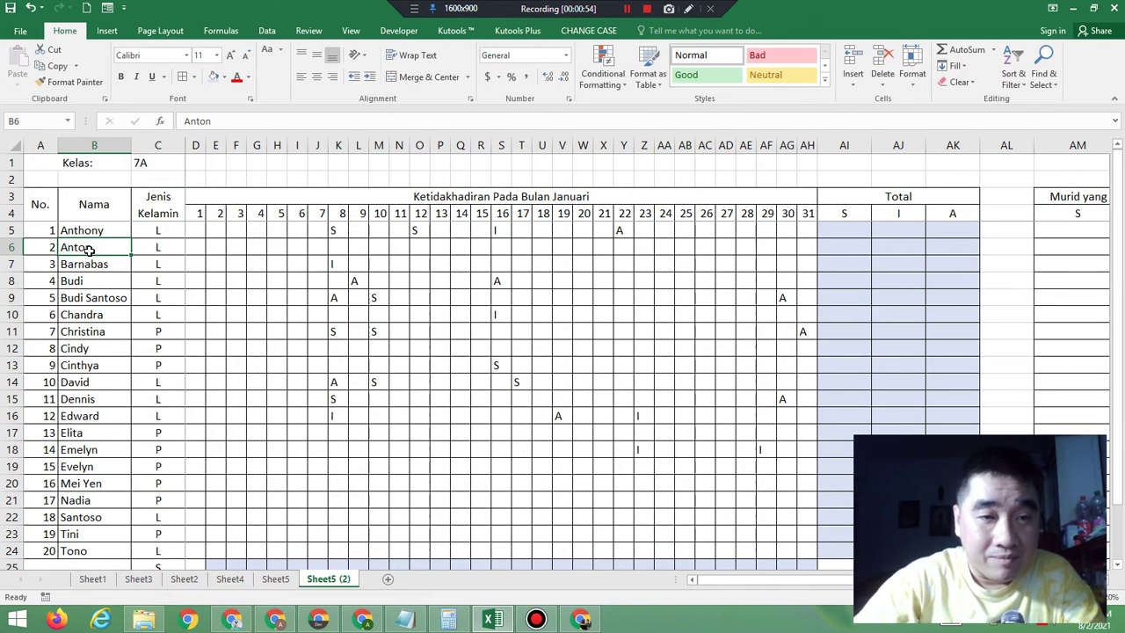
{"action": "left_click", "coordinate": [854, 249]}
{"action": "left_click", "coordinate": [884, 246]}
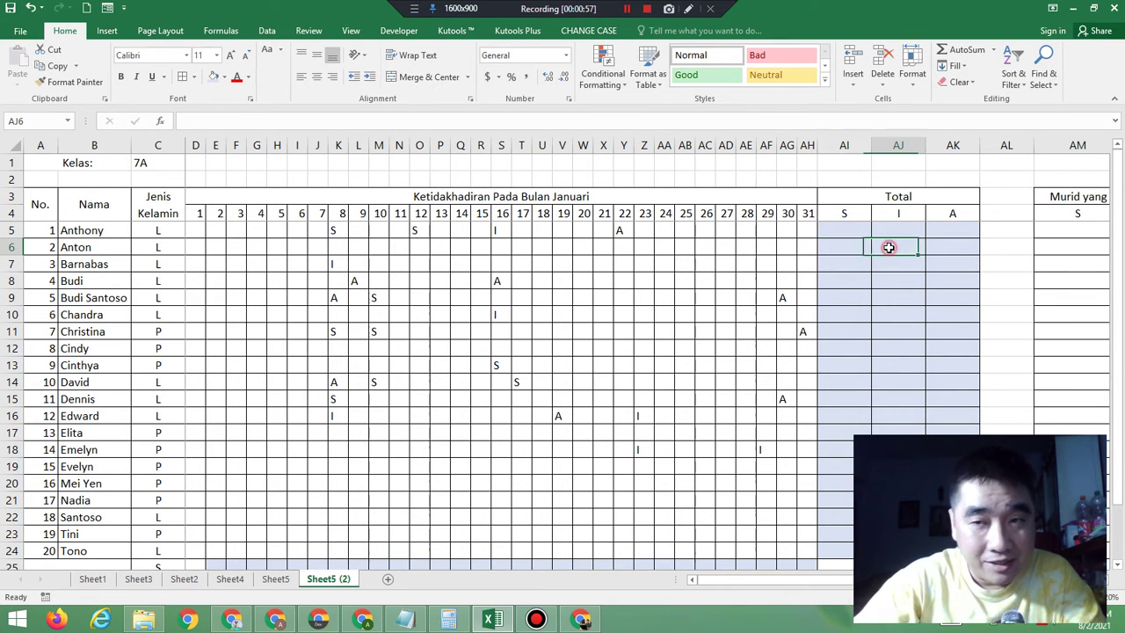
{"action": "left_click", "coordinate": [952, 255]}
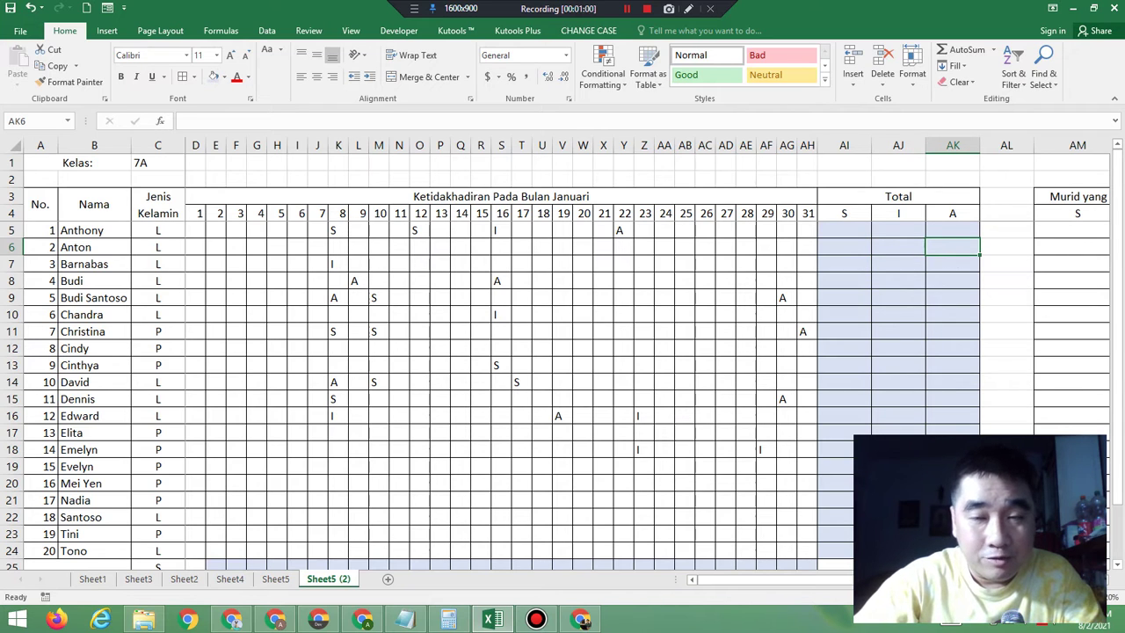
Step: Review the CountIf(Range,Criteria) syntax note in Notepad, and return to cell AI5 in Excel
{"action": "left_click", "coordinate": [849, 229]}
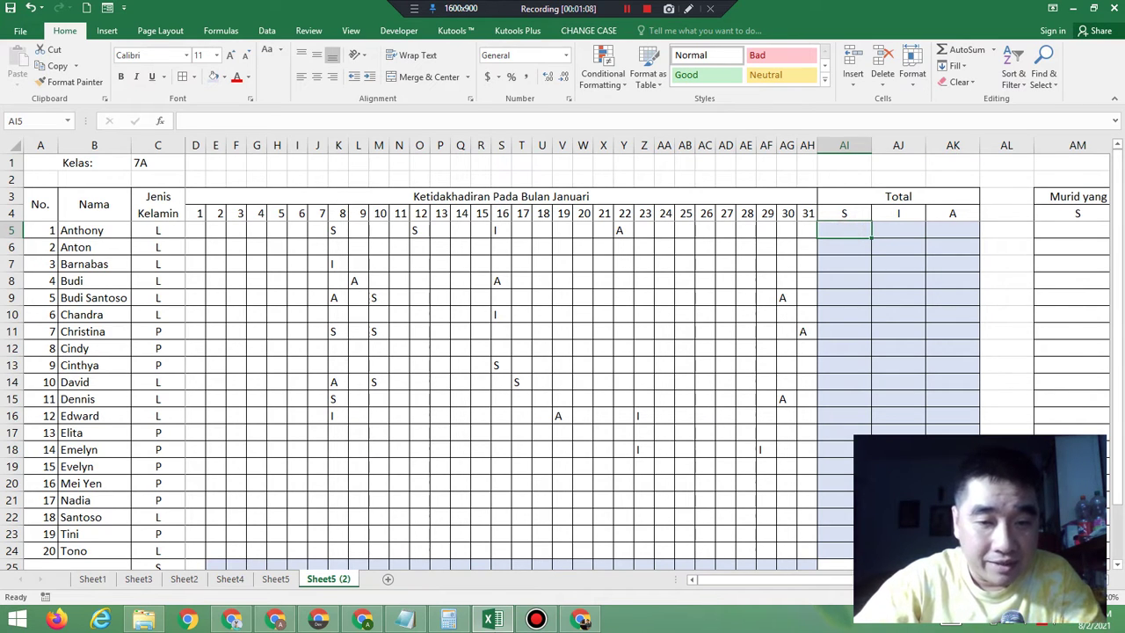
{"action": "left_click", "coordinate": [404, 619]}
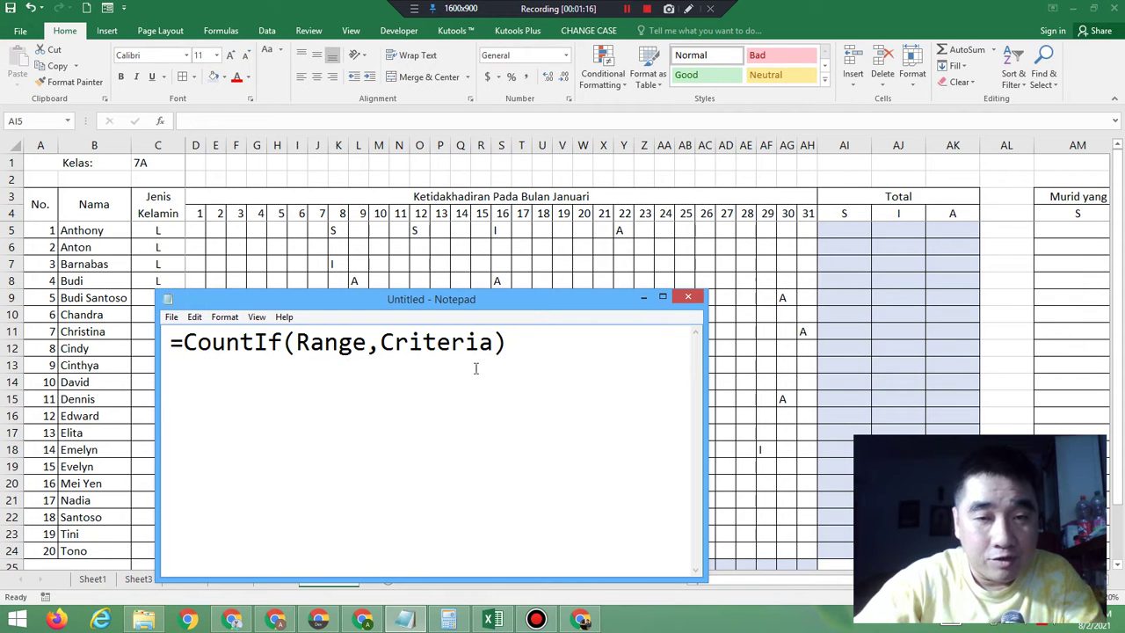
{"action": "left_click", "coordinate": [837, 229]}
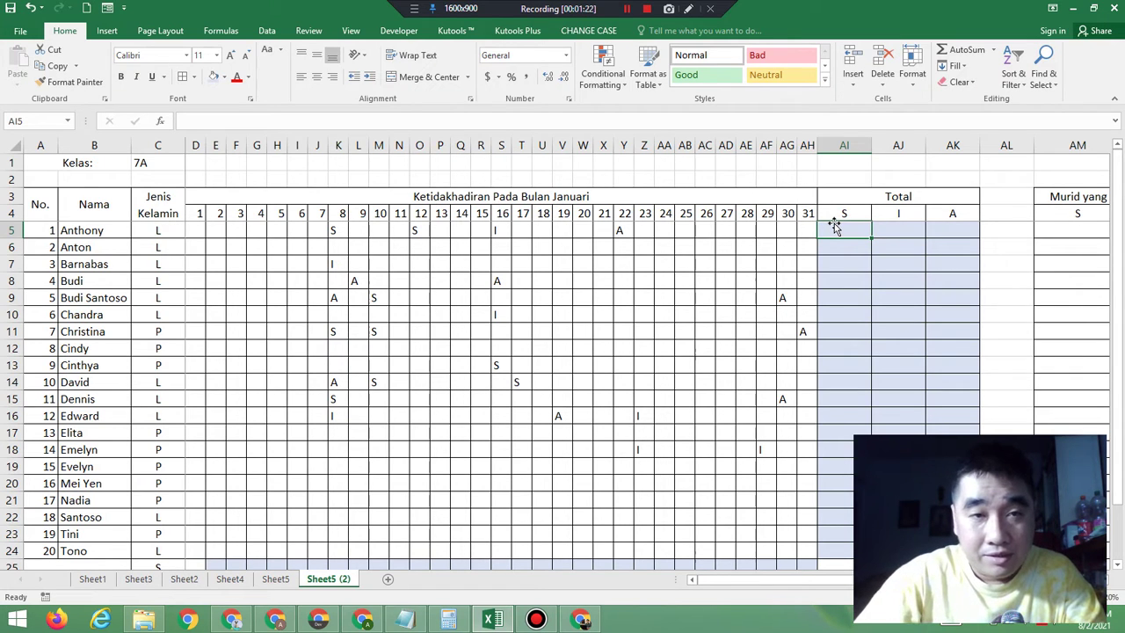
{"action": "type", "text": "="}
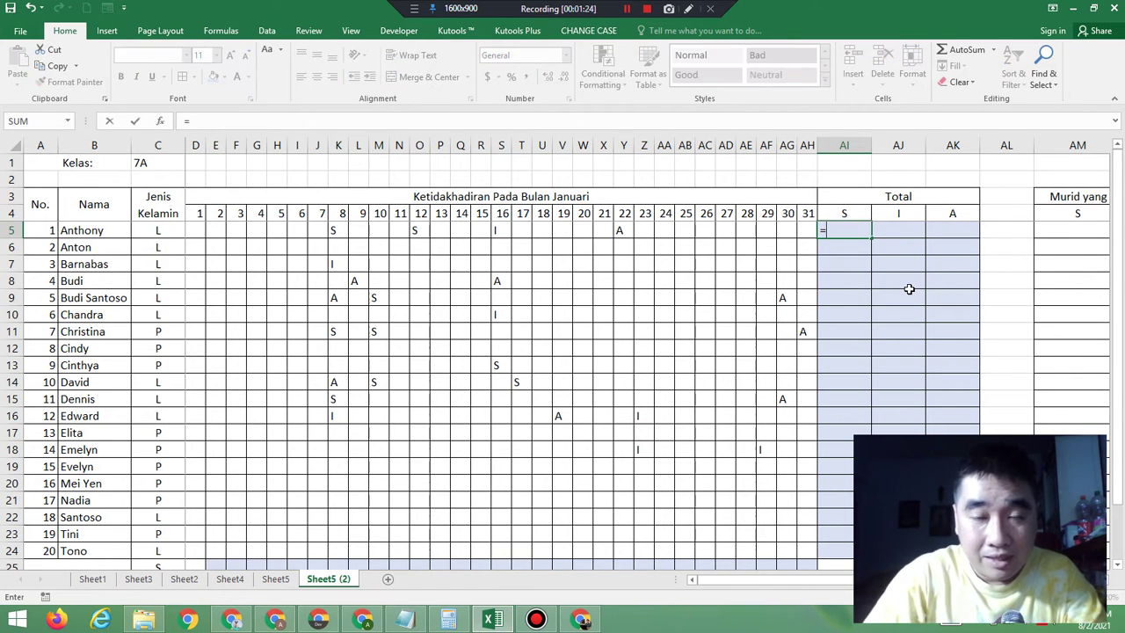
{"action": "type", "text": "Count"}
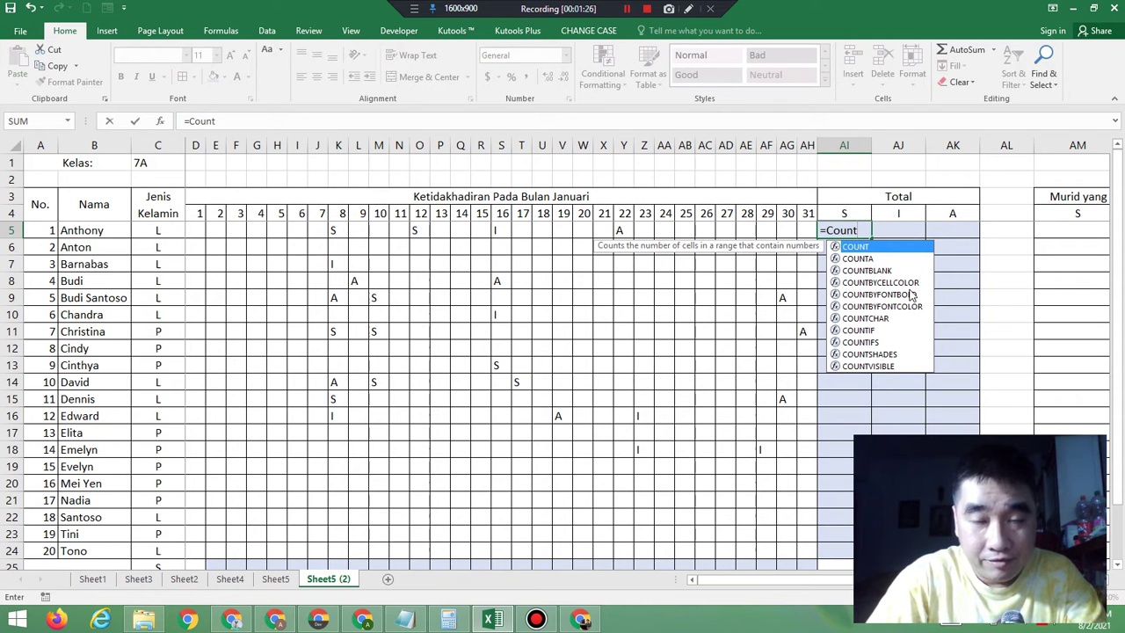
{"action": "type", "text": "If"}
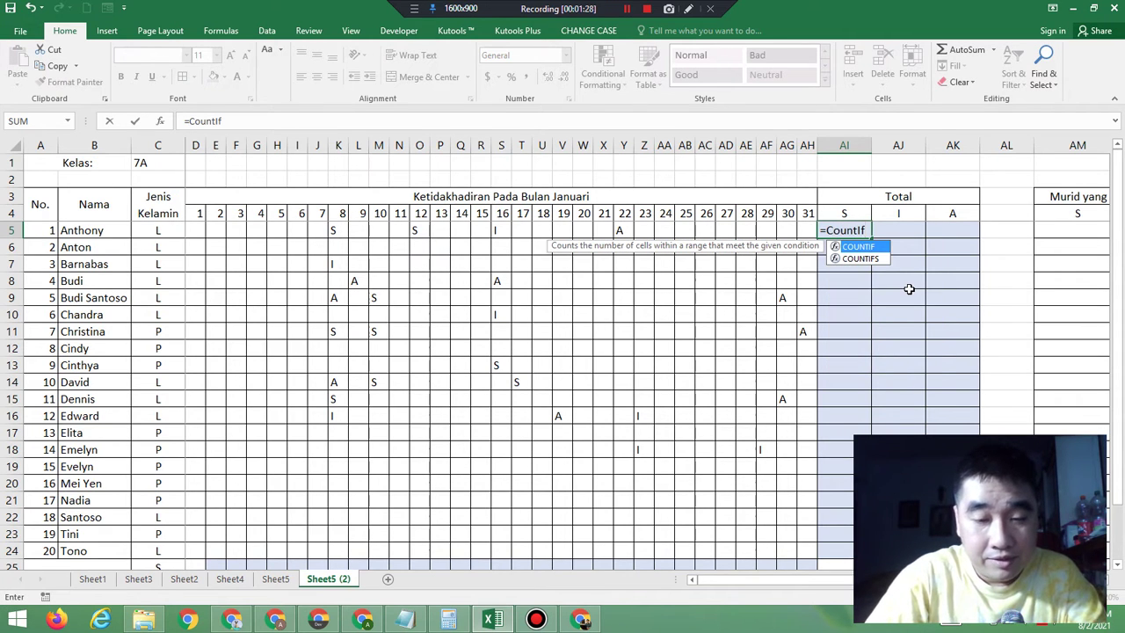
{"action": "type", "text": "("}
{"action": "key", "text": "BackSpace"}
{"action": "key", "text": "BackSpace"}
{"action": "key", "text": "BackSpace"}
{"action": "key", "text": "BackSpace"}
{"action": "key", "text": "BackSpace"}
{"action": "key", "text": "BackSpace"}
{"action": "key", "text": "BackSpace"}
{"action": "key", "text": "BackSpace"}
{"action": "key", "text": "BackSpace"}
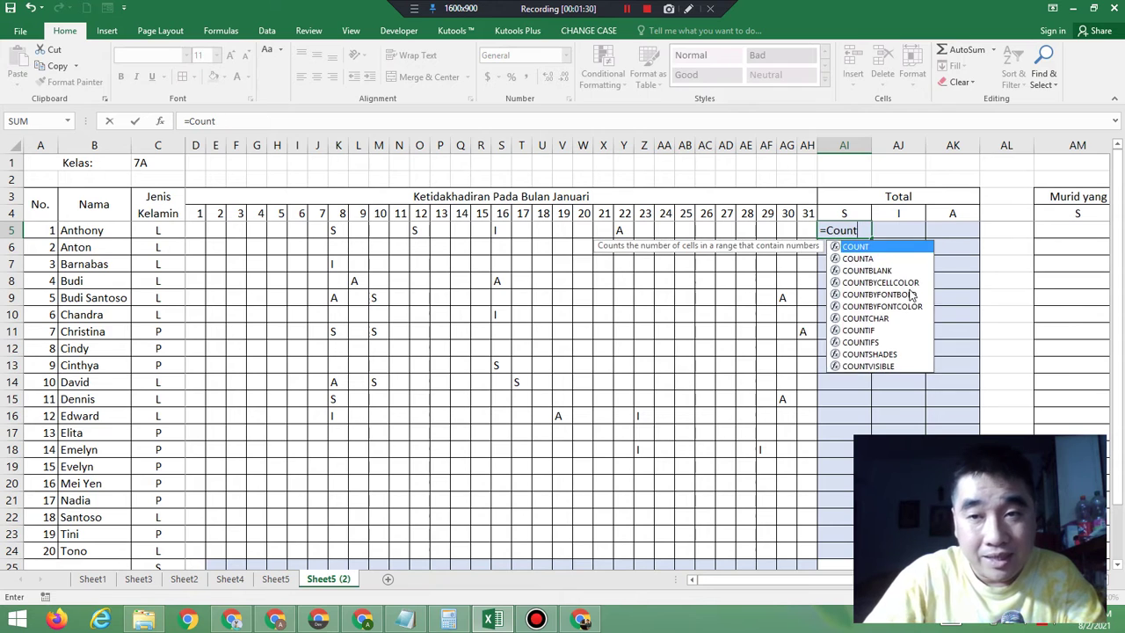
{"action": "key", "text": "Return"}
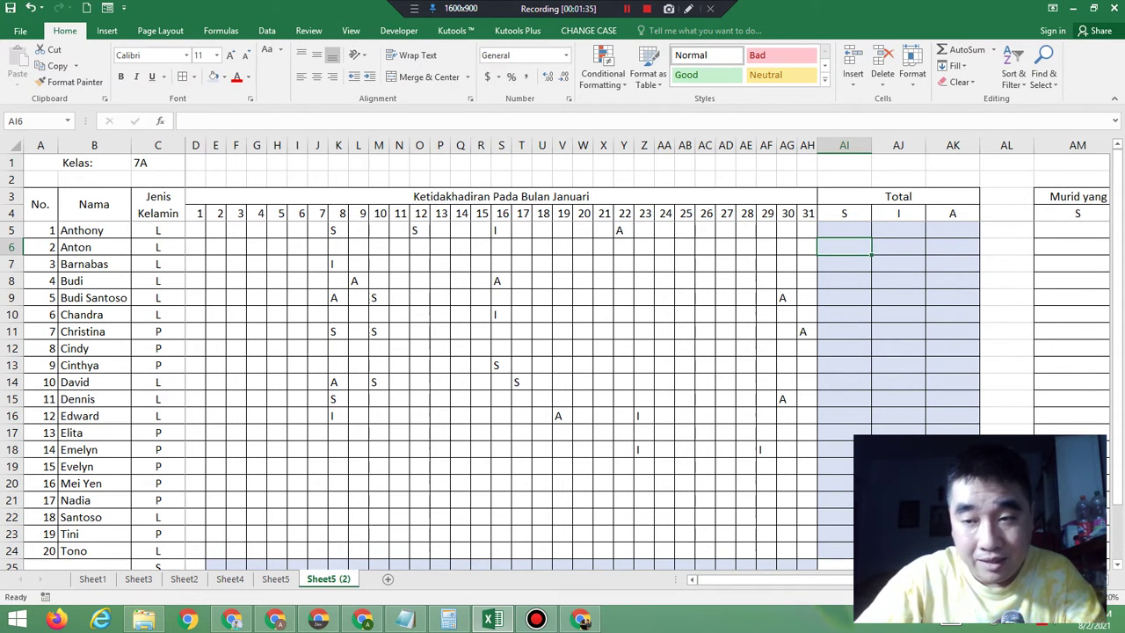
Step: Start a COUNTIF formula in cell AI5, the first student's S total
{"action": "scroll", "coordinate": [898, 298], "scroll_direction": "up", "scroll_amount": 10}
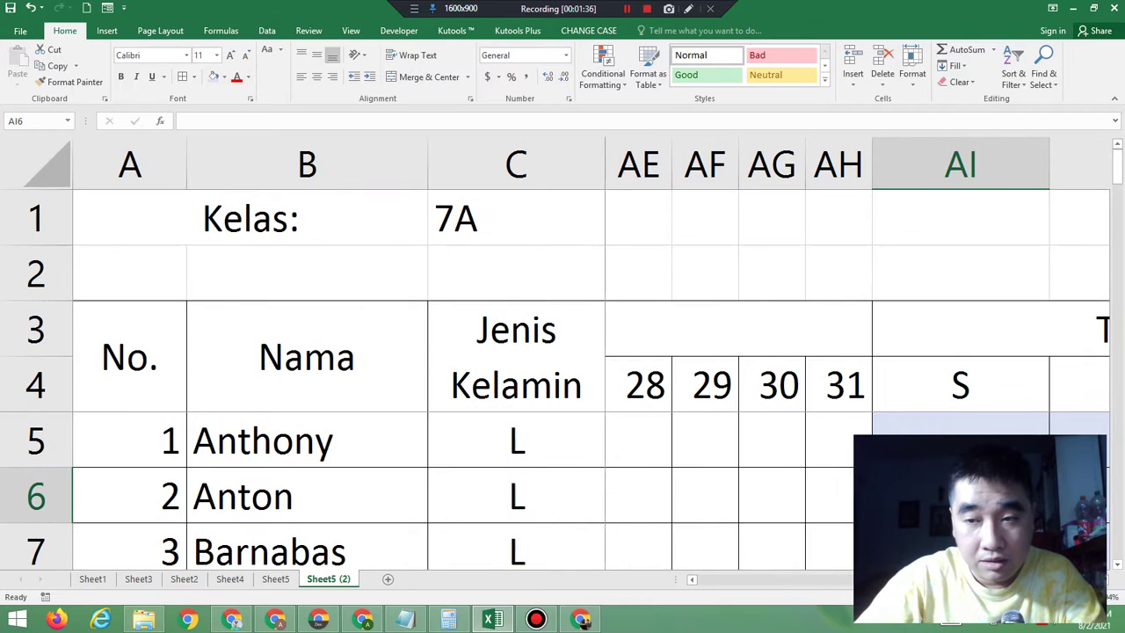
{"action": "scroll", "coordinate": [560, 353], "scroll_direction": "down", "scroll_amount": 6}
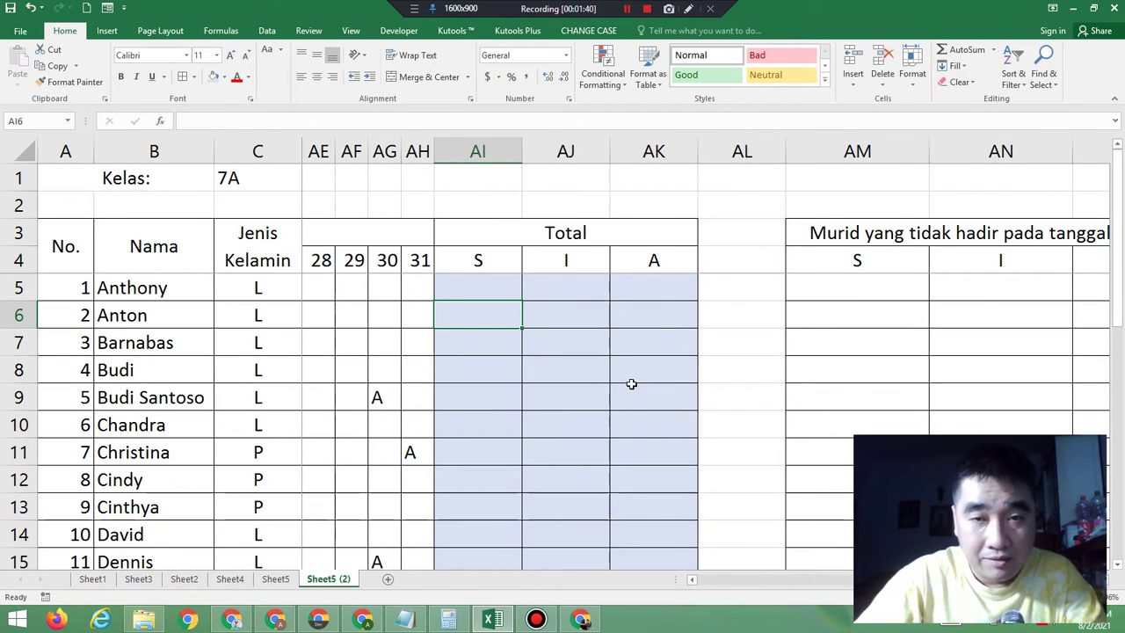
{"action": "left_click", "coordinate": [480, 291]}
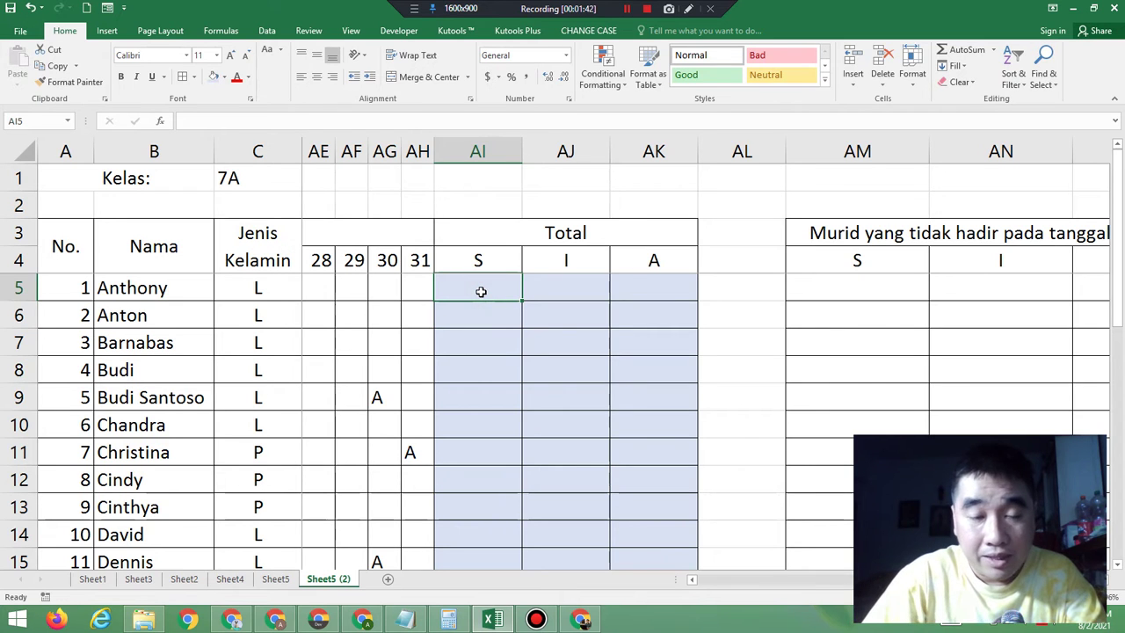
{"action": "type", "text": "=Count"}
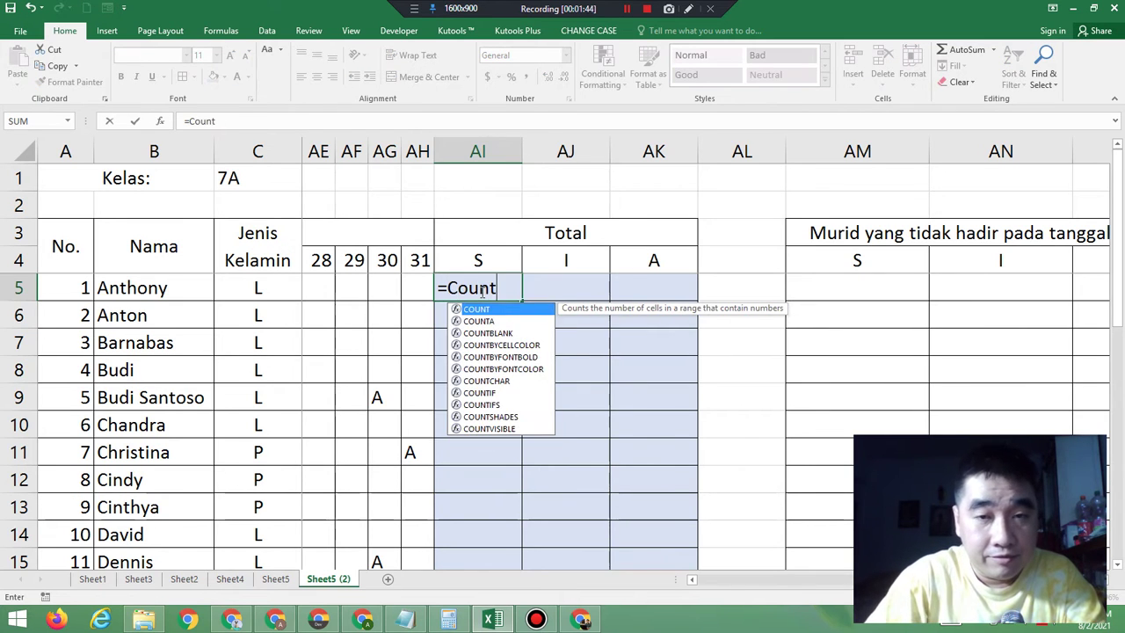
{"action": "type", "text": "I"}
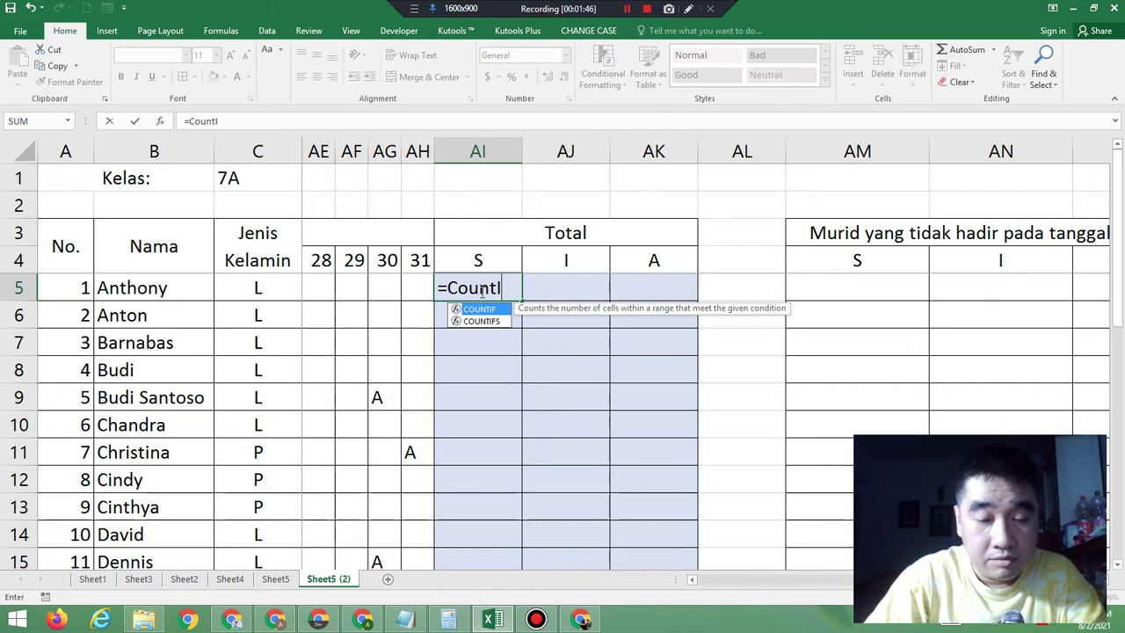
{"action": "type", "text": "F("}
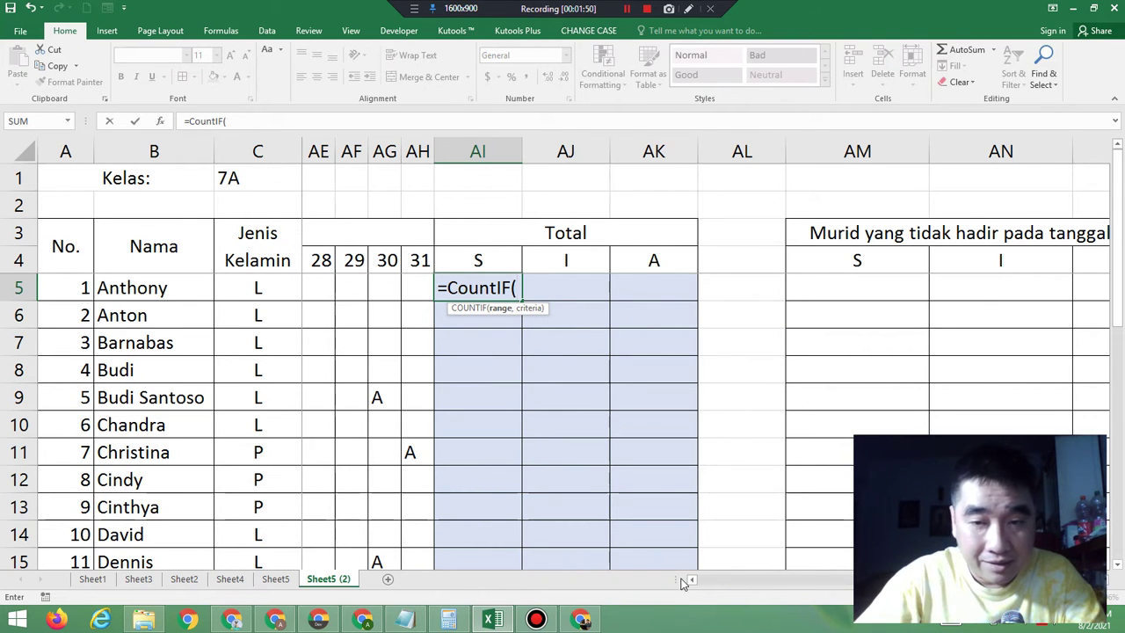
Step: Set the COUNTIF range in AI5 to the first student's January attendance cells D5:AH5, and continue to the criteria argument
{"action": "left_click_drag", "start_coordinate": [983, 580], "coordinate": [681, 576]}
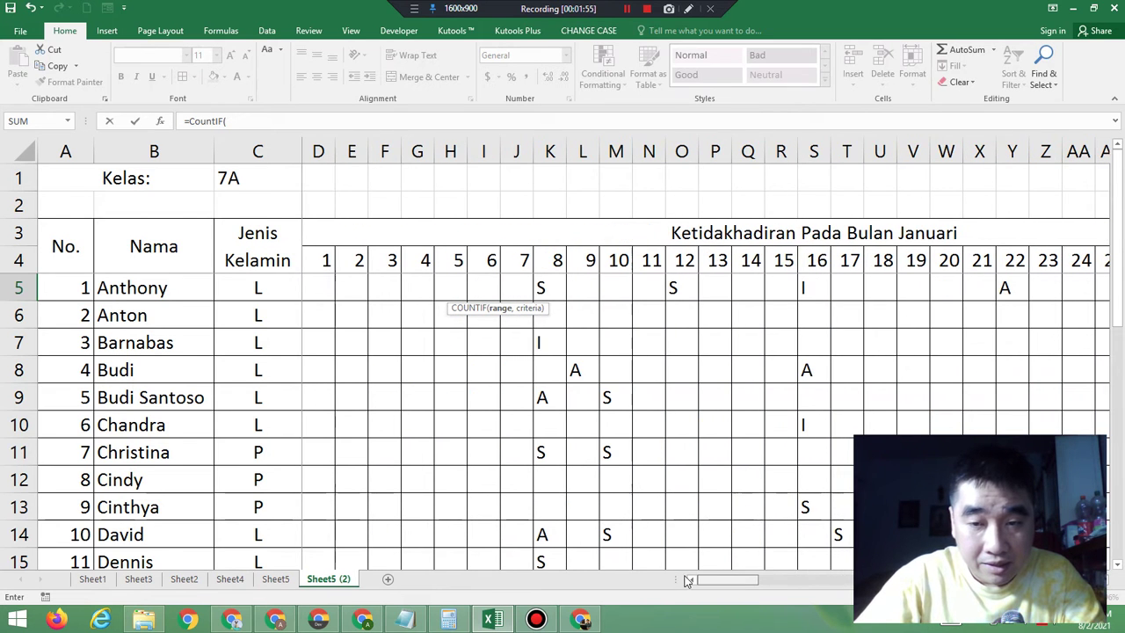
{"action": "left_click", "coordinate": [320, 284]}
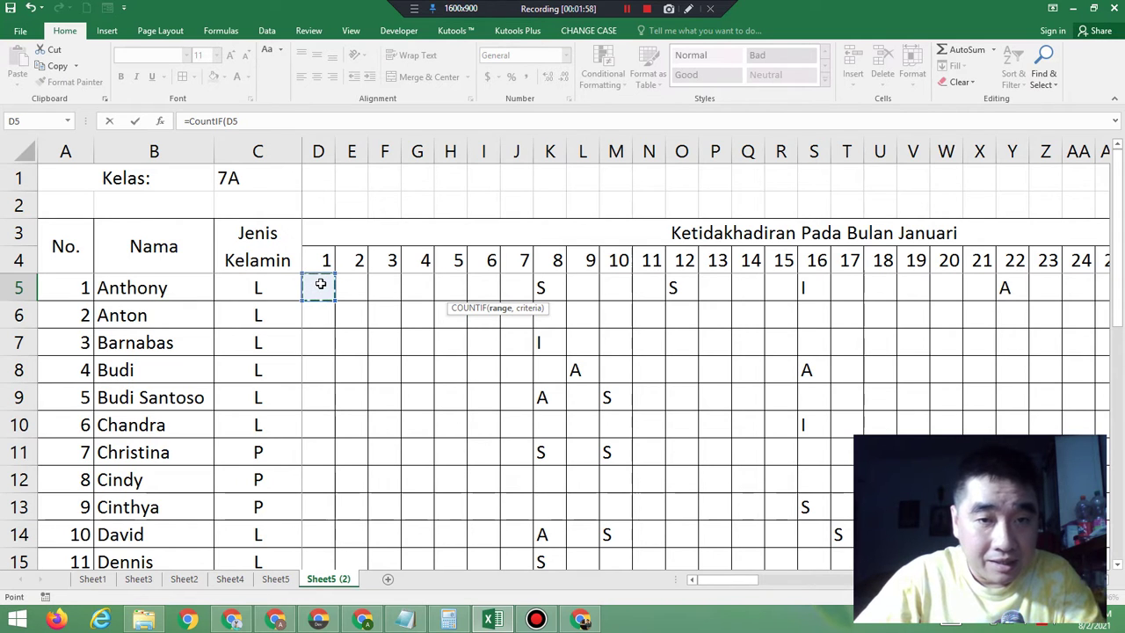
{"action": "key", "text": "shift+Right"}
{"action": "key", "text": "shift+Right"}
{"action": "key", "text": "shift+Right"}
{"action": "key", "text": "shift+Right"}
{"action": "key", "text": "shift+Right"}
{"action": "key", "text": "shift+Right"}
{"action": "key", "text": "shift+Right"}
{"action": "key", "text": "shift+Right"}
{"action": "key", "text": "shift+Right"}
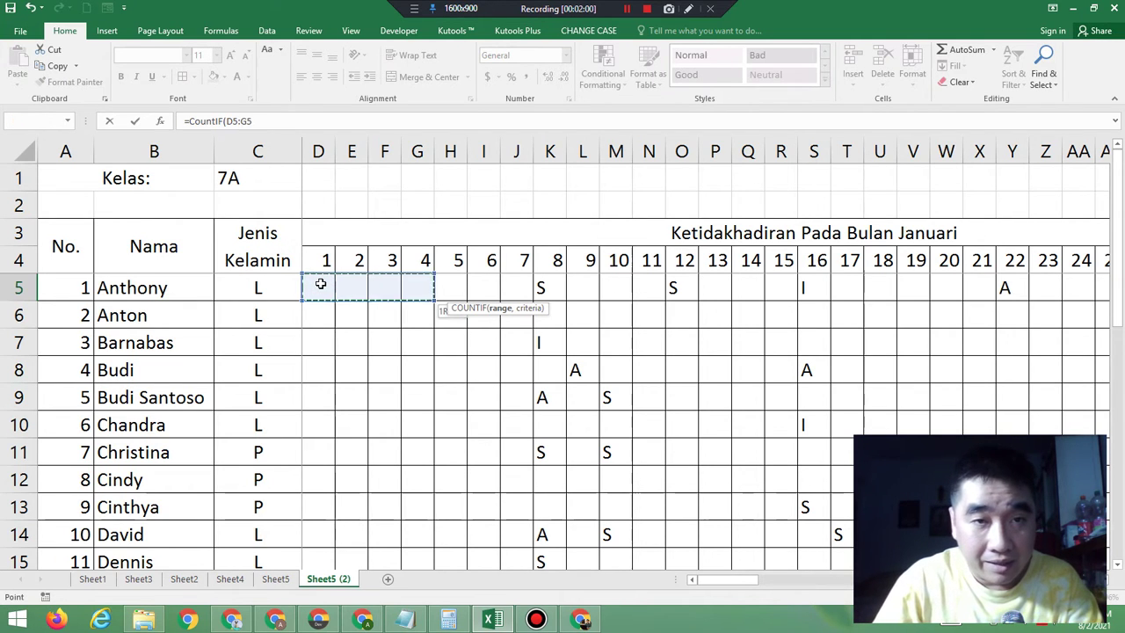
{"action": "key", "text": "shift+Right"}
{"action": "key", "text": "shift+Right"}
{"action": "key", "text": "shift+Right"}
{"action": "key", "text": "shift+Right"}
{"action": "key", "text": "shift+Right"}
{"action": "key", "text": "shift+Right"}
{"action": "key", "text": "shift+Right"}
{"action": "key", "text": "shift+Right"}
{"action": "key", "text": "shift+Right"}
{"action": "key", "text": "shift+Right"}
{"action": "key", "text": "shift+Right"}
{"action": "key", "text": "shift+Right"}
{"action": "key", "text": "shift+Right"}
{"action": "key", "text": "shift+Right"}
{"action": "key", "text": "shift+Right"}
{"action": "key", "text": "shift+Right"}
{"action": "key", "text": "shift+Right"}
{"action": "key", "text": "shift+Right"}
{"action": "key", "text": "shift+Right"}
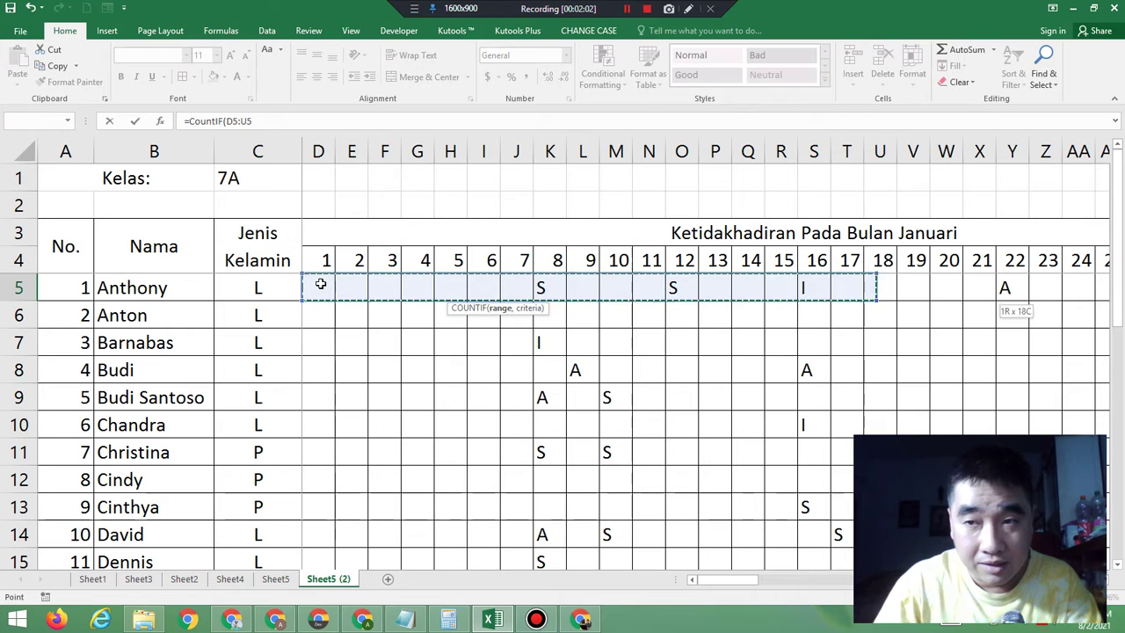
{"action": "key", "text": "shift+Right"}
{"action": "key", "text": "shift+Right"}
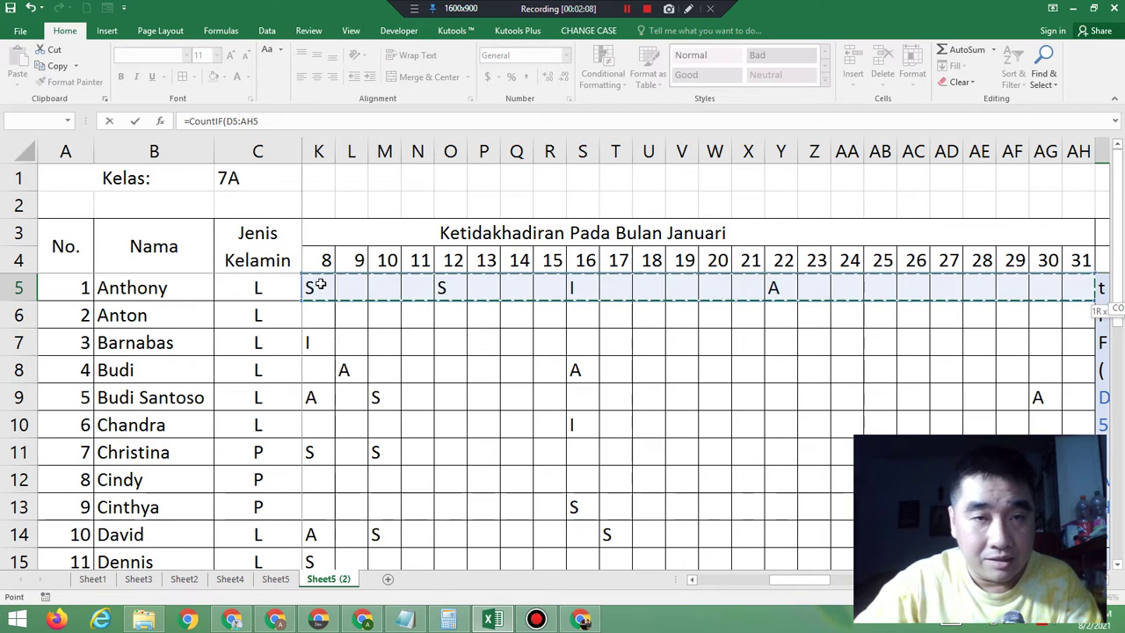
{"action": "type", "text": ","}
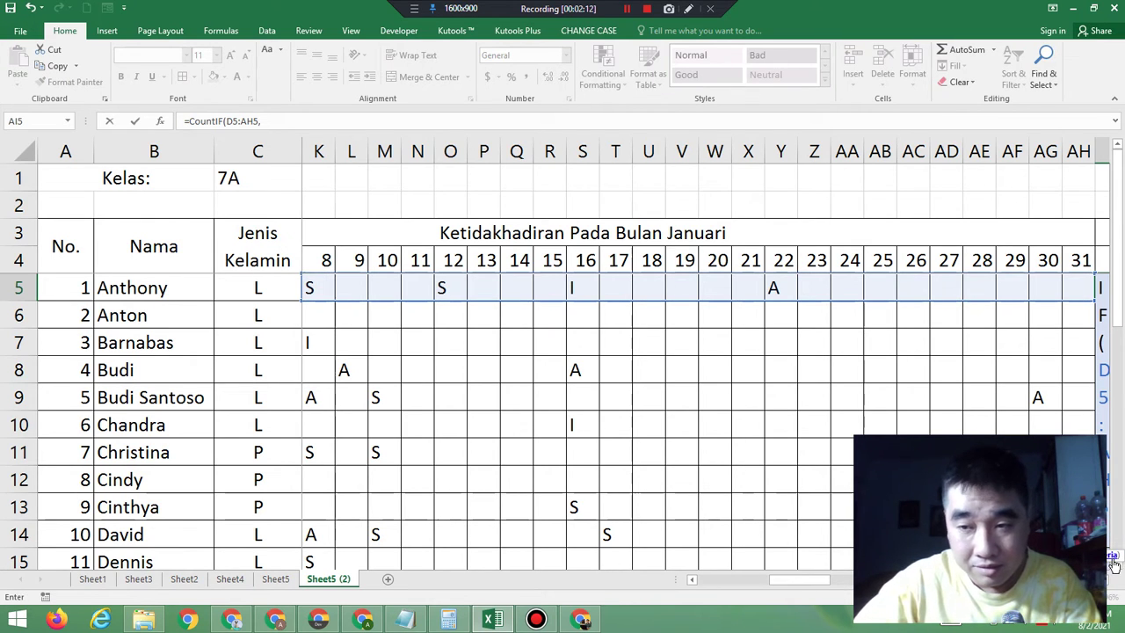
{"action": "scroll", "coordinate": [1107, 579], "scroll_direction": "right", "scroll_amount": 4}
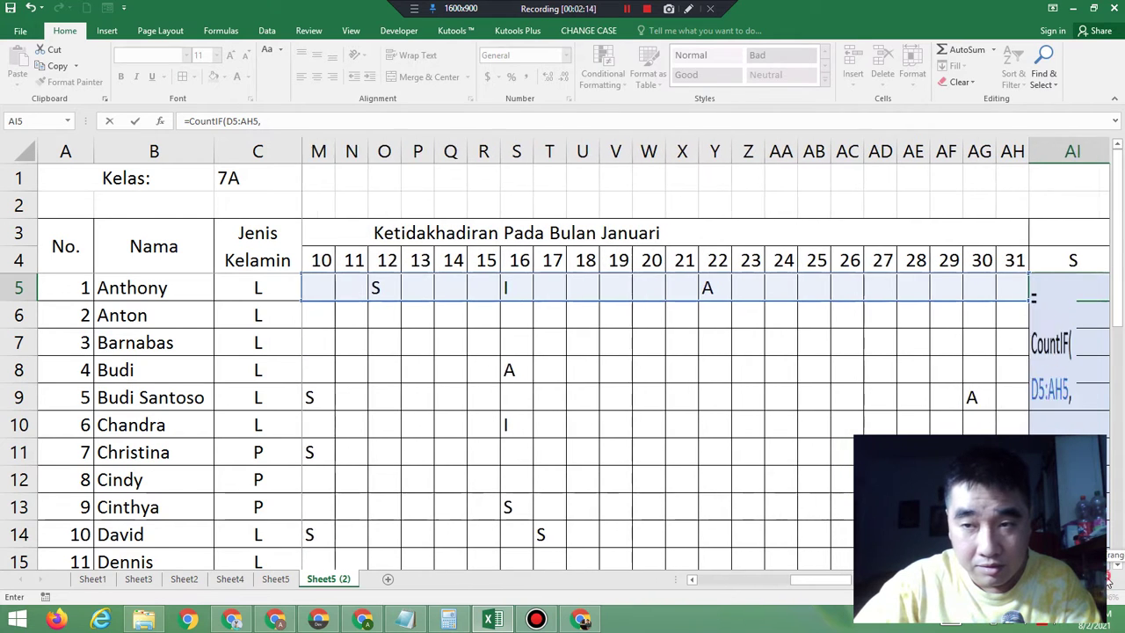
{"action": "scroll", "coordinate": [1107, 580], "scroll_direction": "right", "scroll_amount": 5}
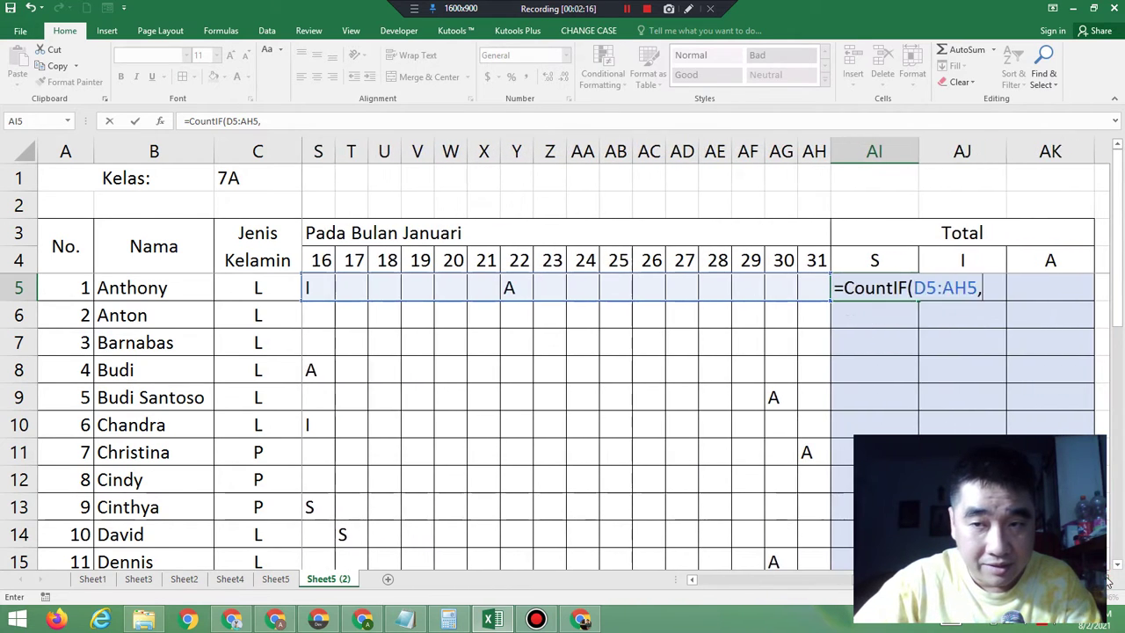
{"action": "scroll", "coordinate": [1108, 581], "scroll_direction": "right", "scroll_amount": 1}
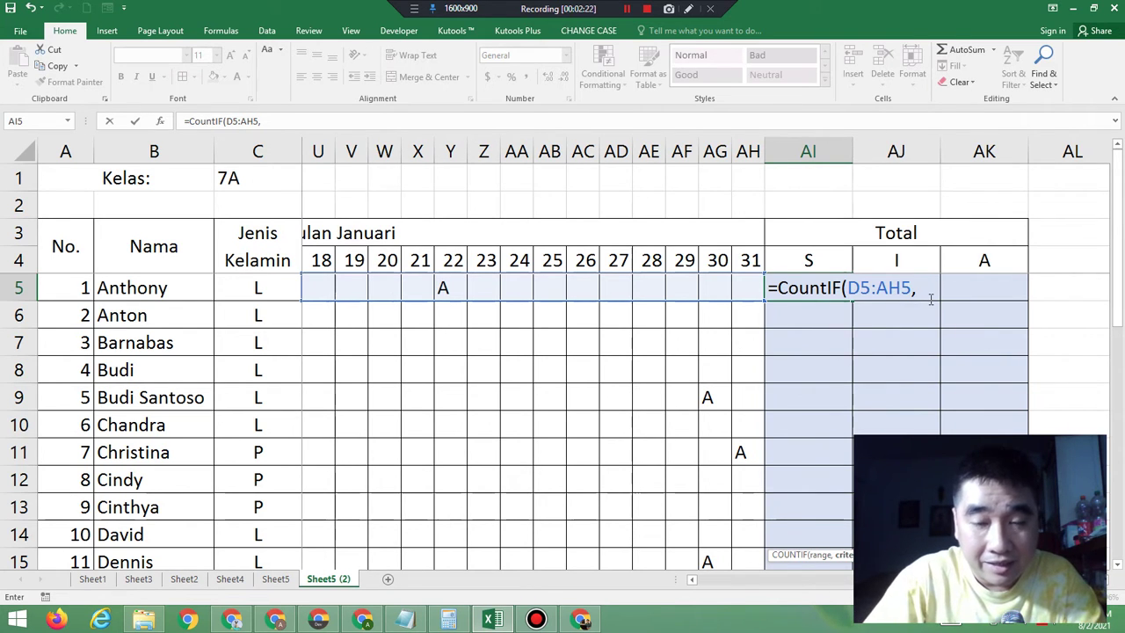
{"action": "type", "text": "\""}
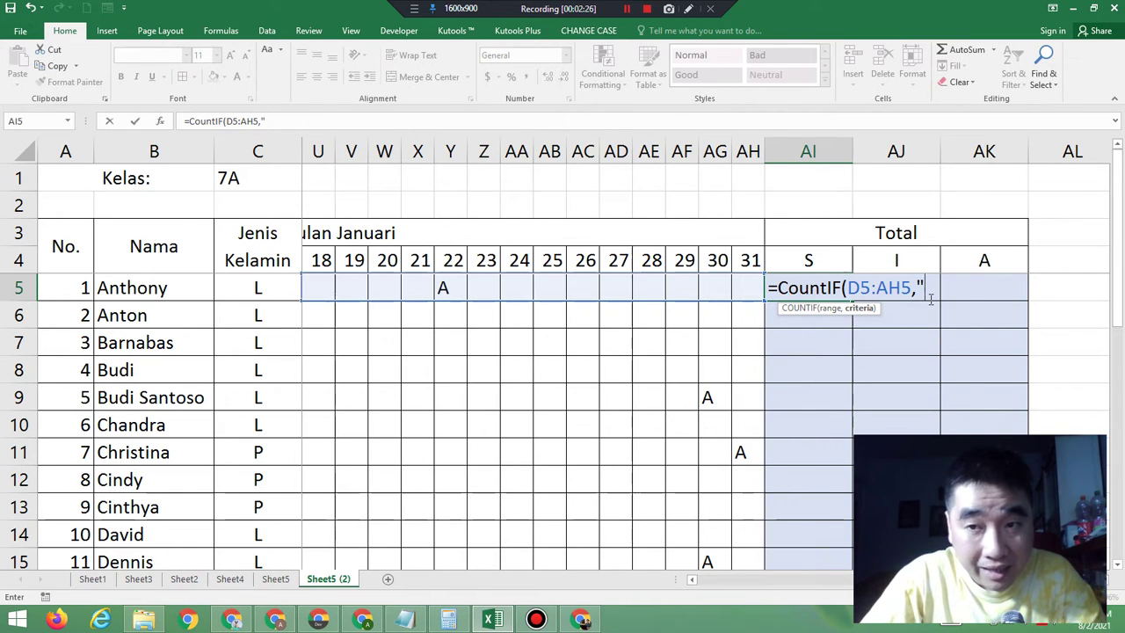
{"action": "type", "text": "S\""}
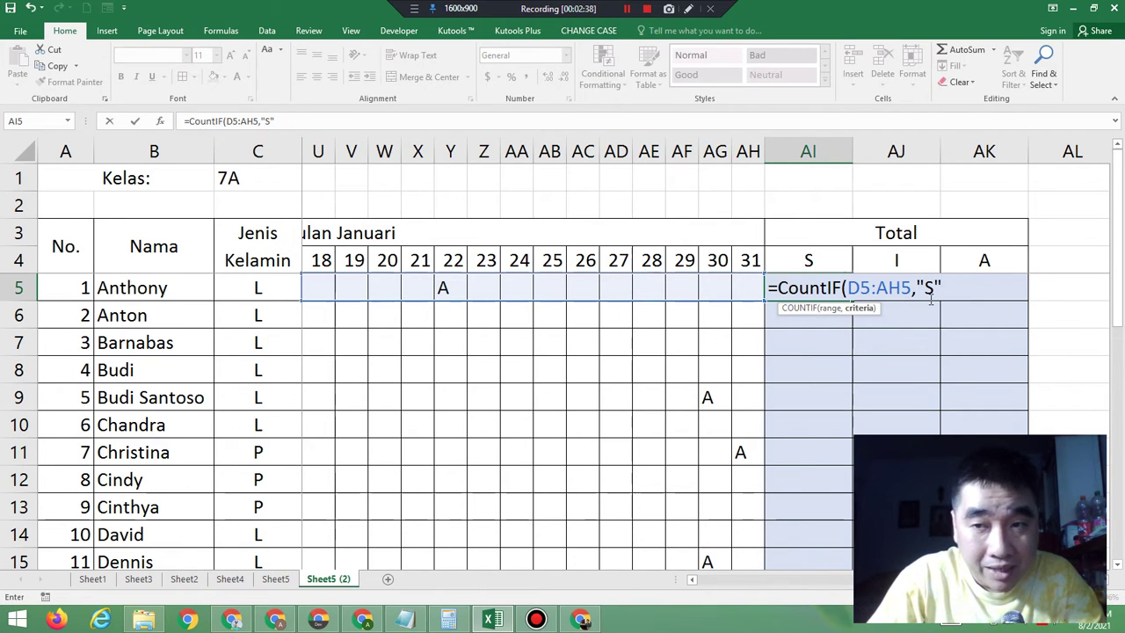
{"action": "key", "text": "BackSpace"}
{"action": "key", "text": "BackSpace"}
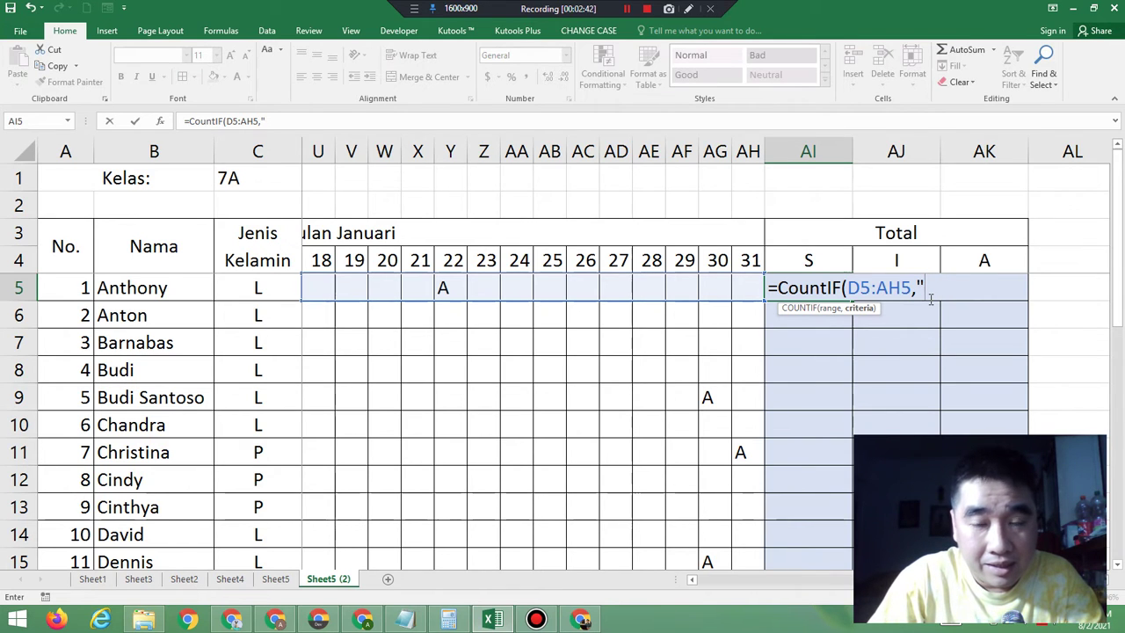
{"action": "key", "text": "BackSpace"}
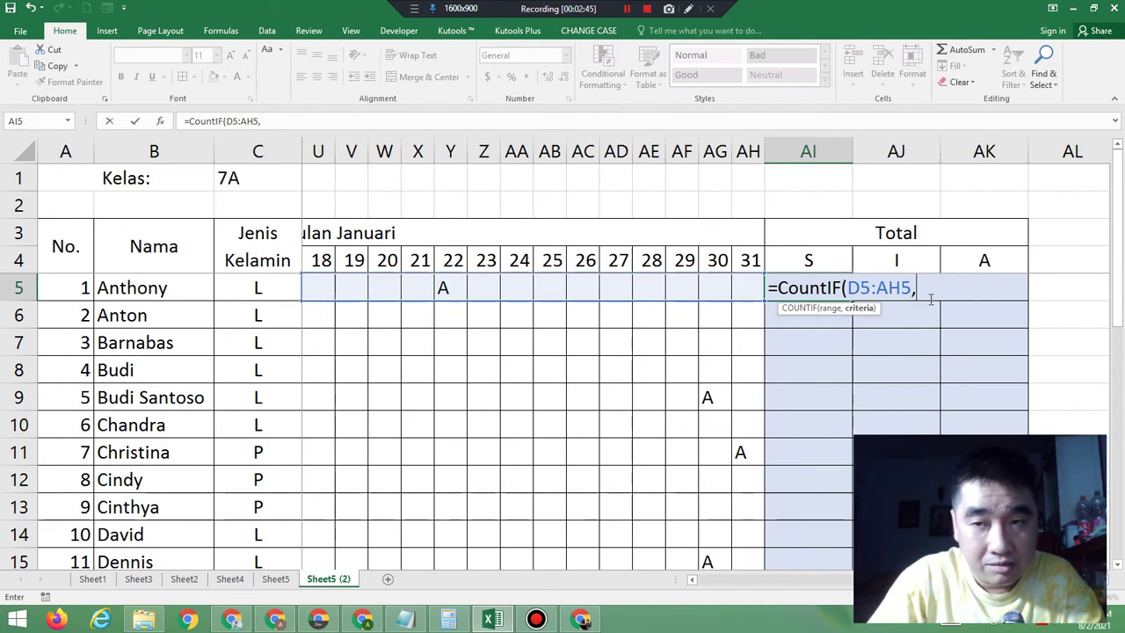
Step: Use the S header cell as the absolute criterion $AI$4 and complete the COUNTIF formula in AI5
{"action": "left_click", "coordinate": [801, 255]}
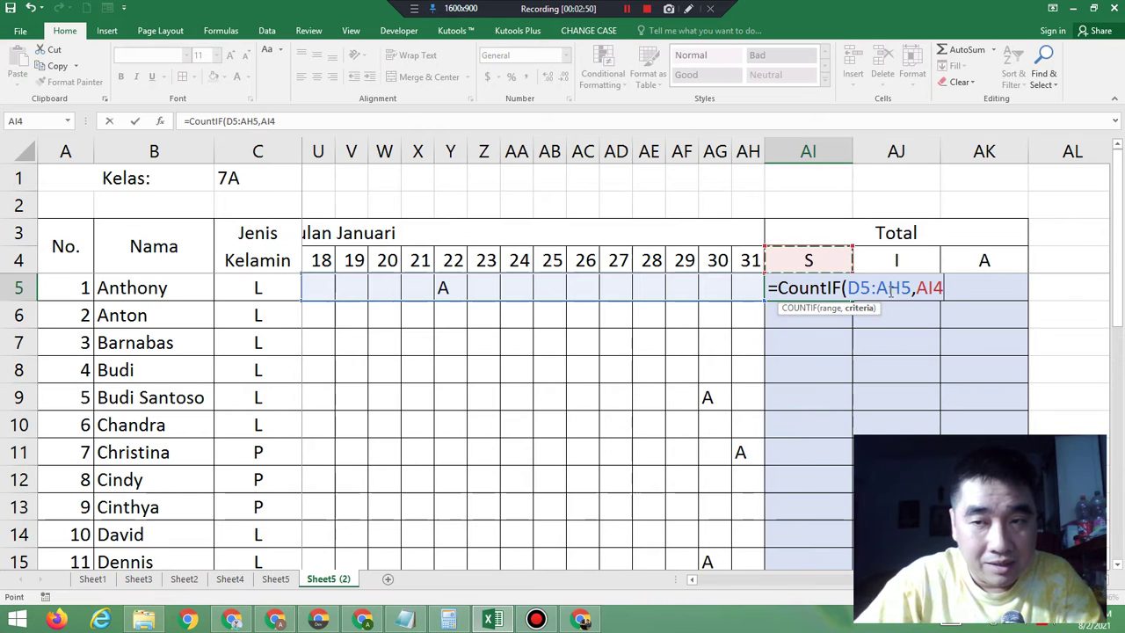
{"action": "left_click_drag", "start_coordinate": [914, 290], "coordinate": [945, 289]}
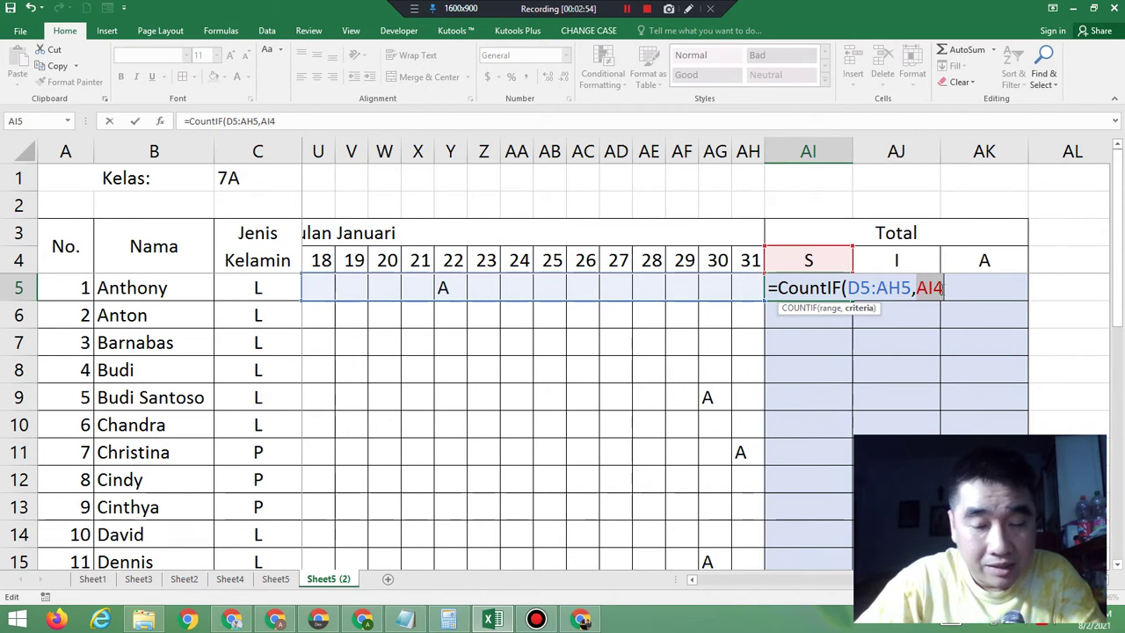
{"action": "key", "text": "F4"}
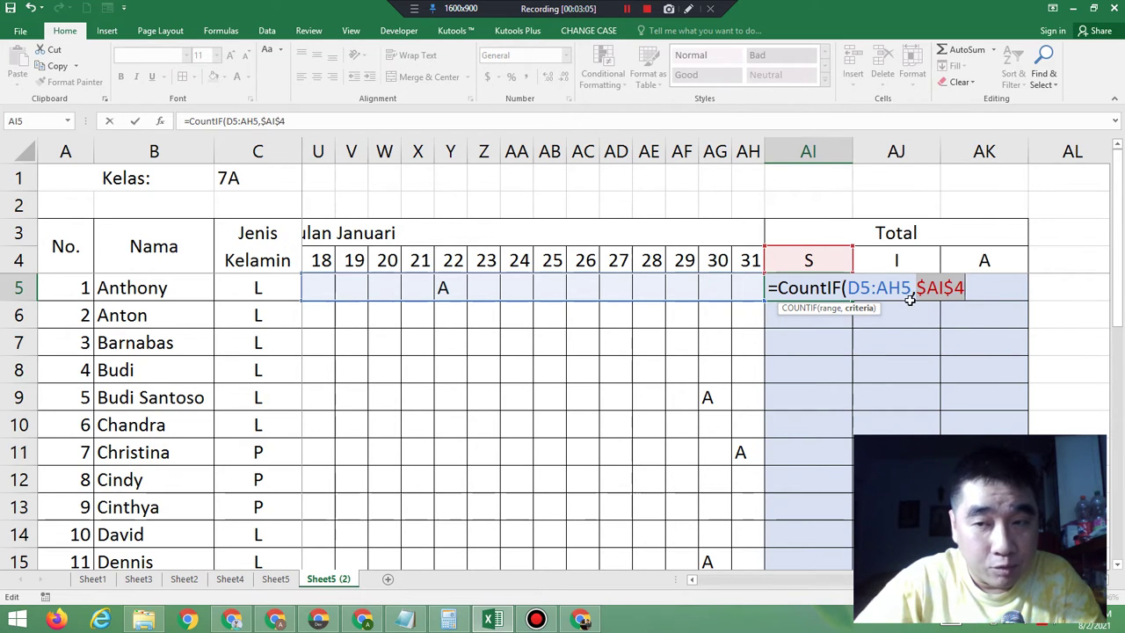
{"action": "left_click", "coordinate": [967, 288]}
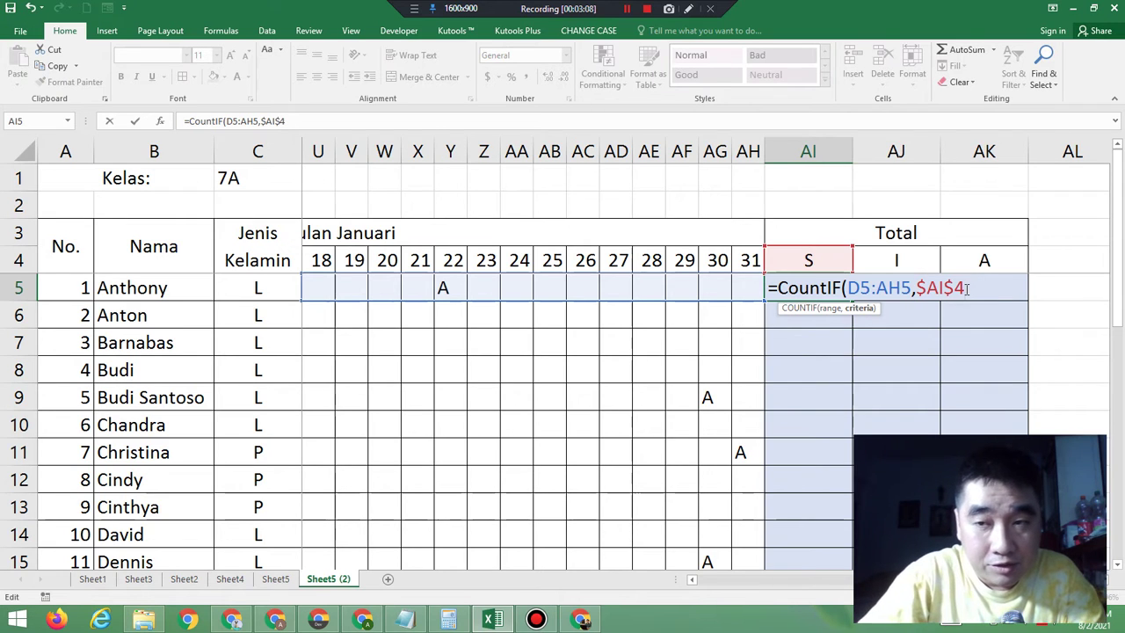
{"action": "type", "text": ")"}
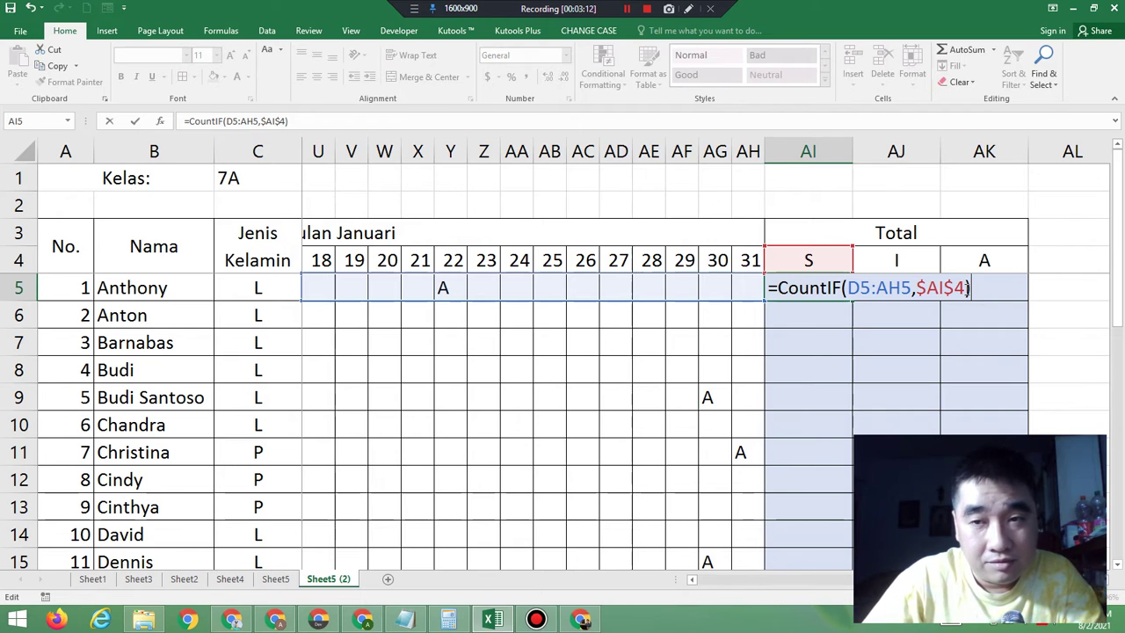
{"action": "key", "text": "Return"}
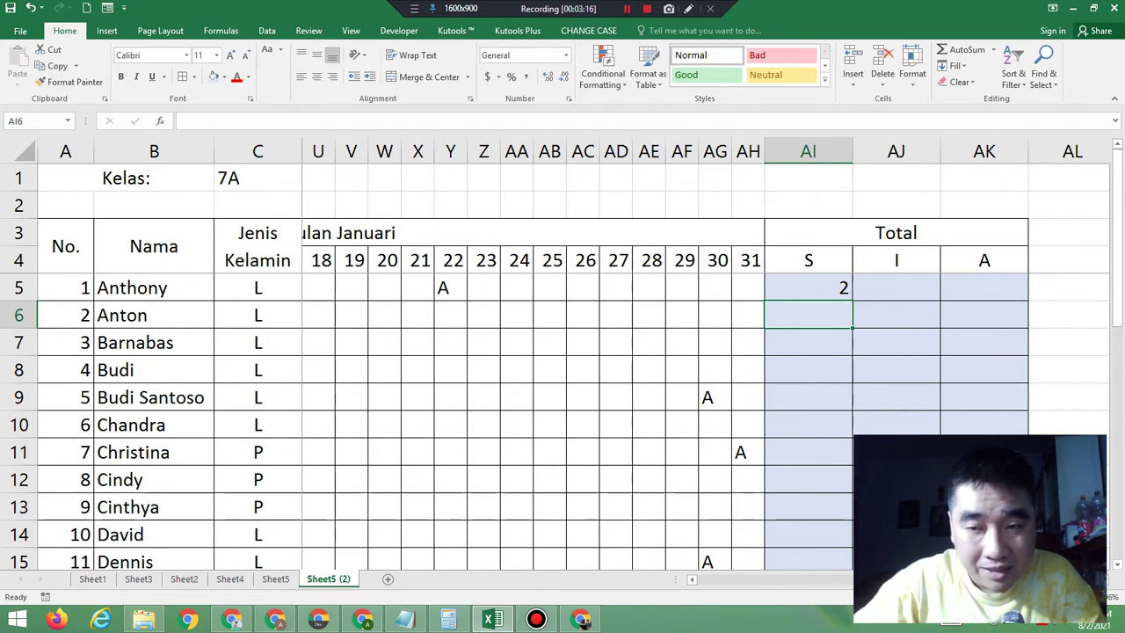
Step: Check the first student's S entries on days 8 and 12 against the S total in AI5
{"action": "scroll", "coordinate": [716, 559], "scroll_direction": "left", "scroll_amount": 8}
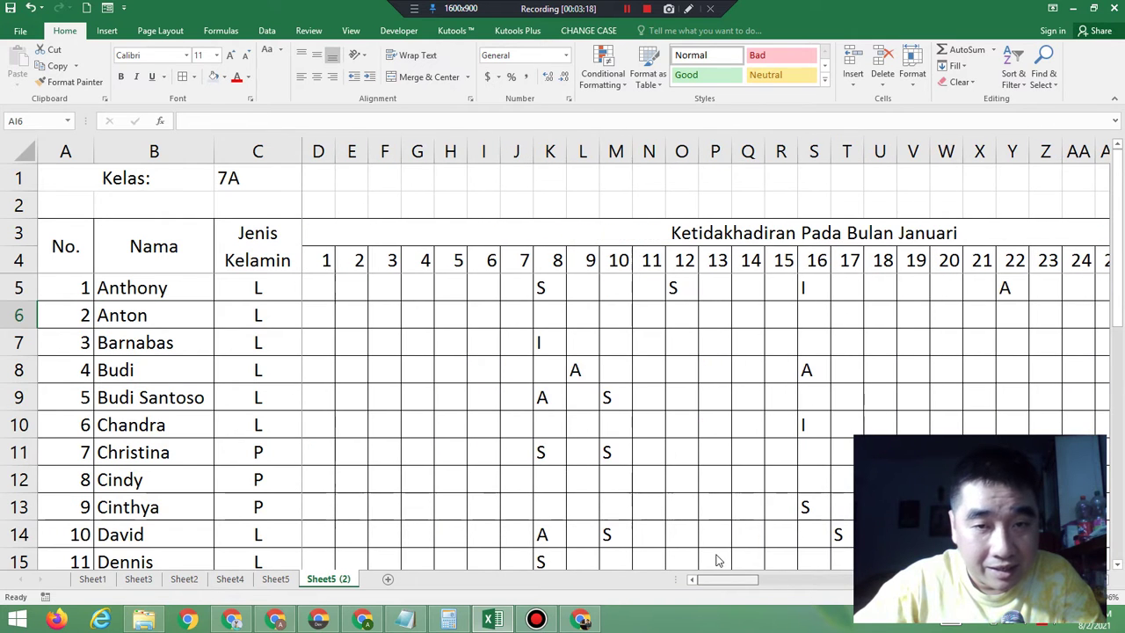
{"action": "left_click", "coordinate": [551, 293]}
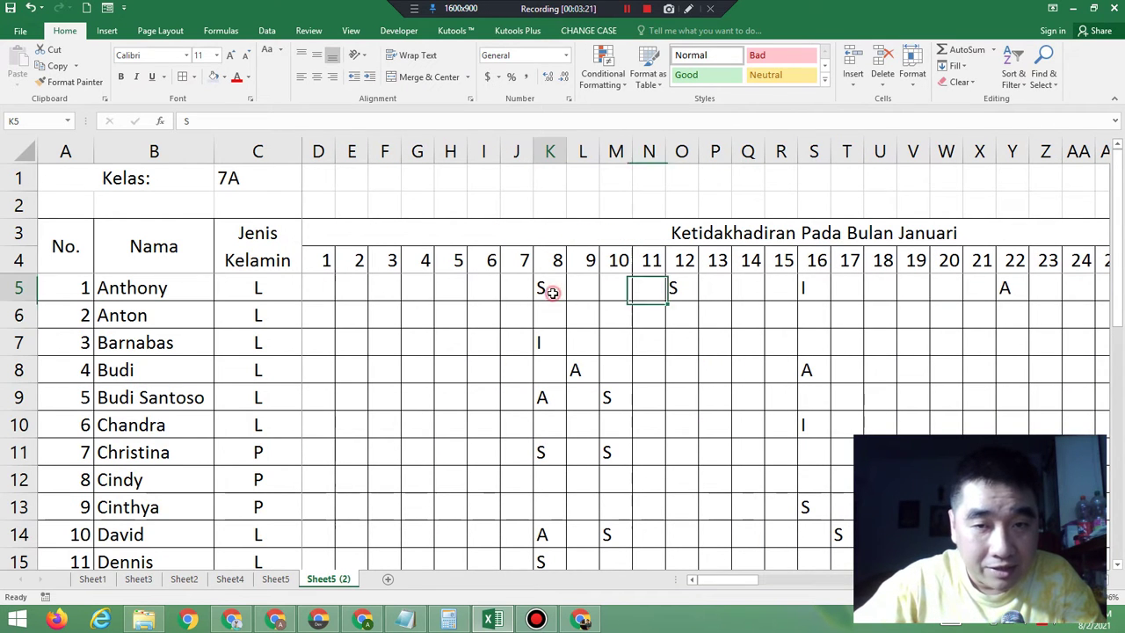
{"action": "left_click", "coordinate": [693, 293]}
{"action": "left_click", "coordinate": [552, 286]}
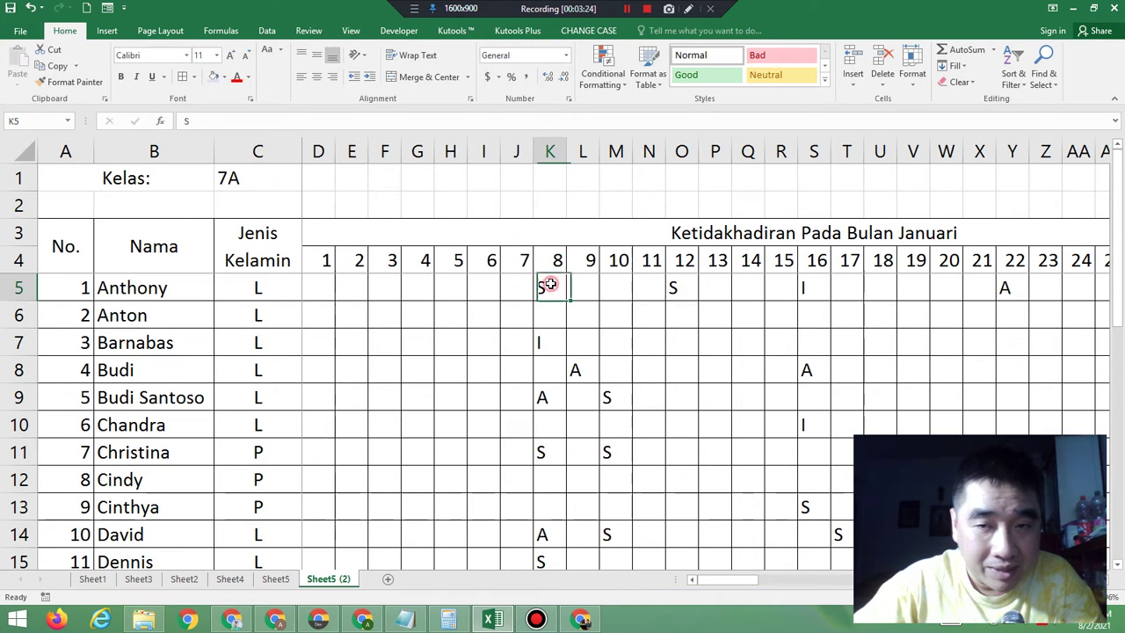
{"action": "left_click", "coordinate": [683, 284]}
{"action": "left_click_drag", "start_coordinate": [748, 583], "coordinate": [758, 581]}
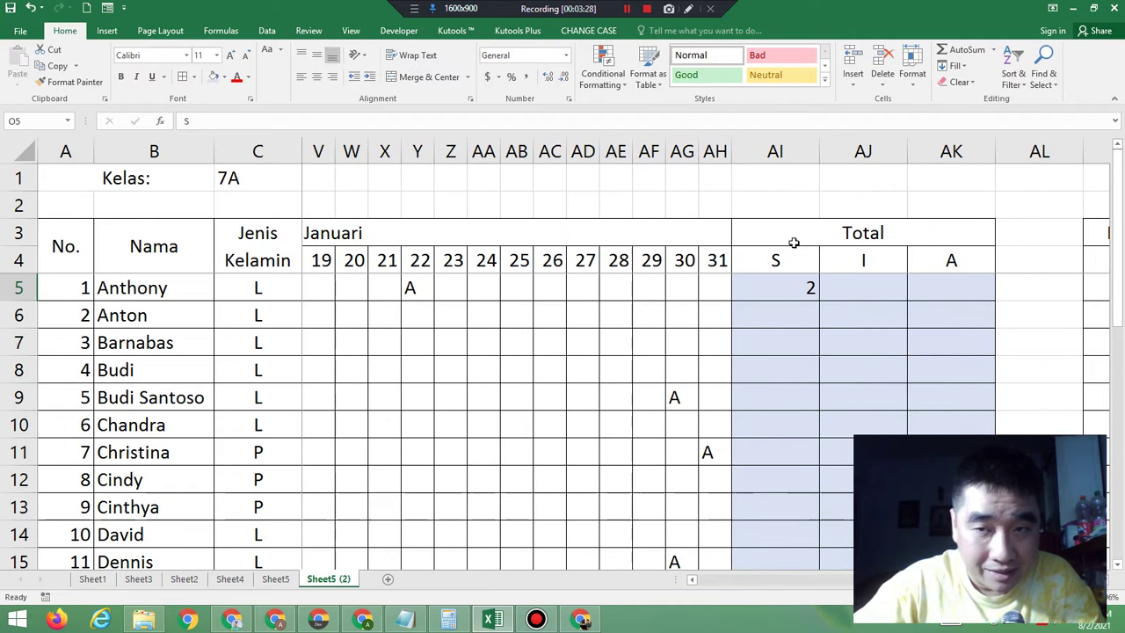
{"action": "left_click", "coordinate": [807, 285]}
Step: Start a COUNTIF formula in AJ5, the first student's I total, with D5:AH5 as its range
{"action": "left_click", "coordinate": [861, 292]}
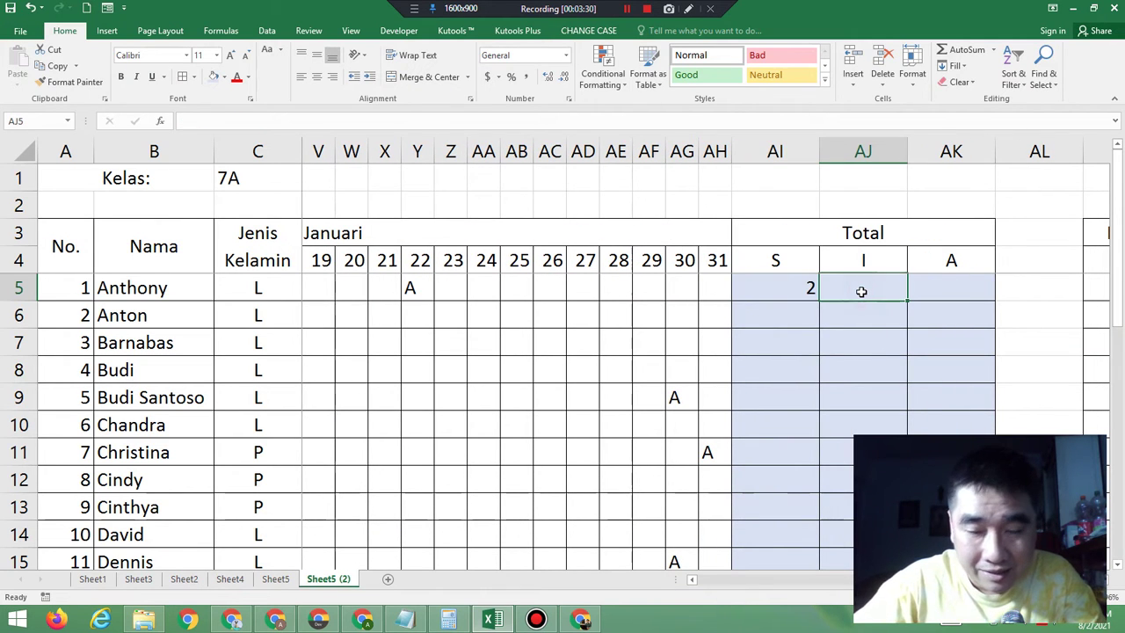
{"action": "type", "text": "="}
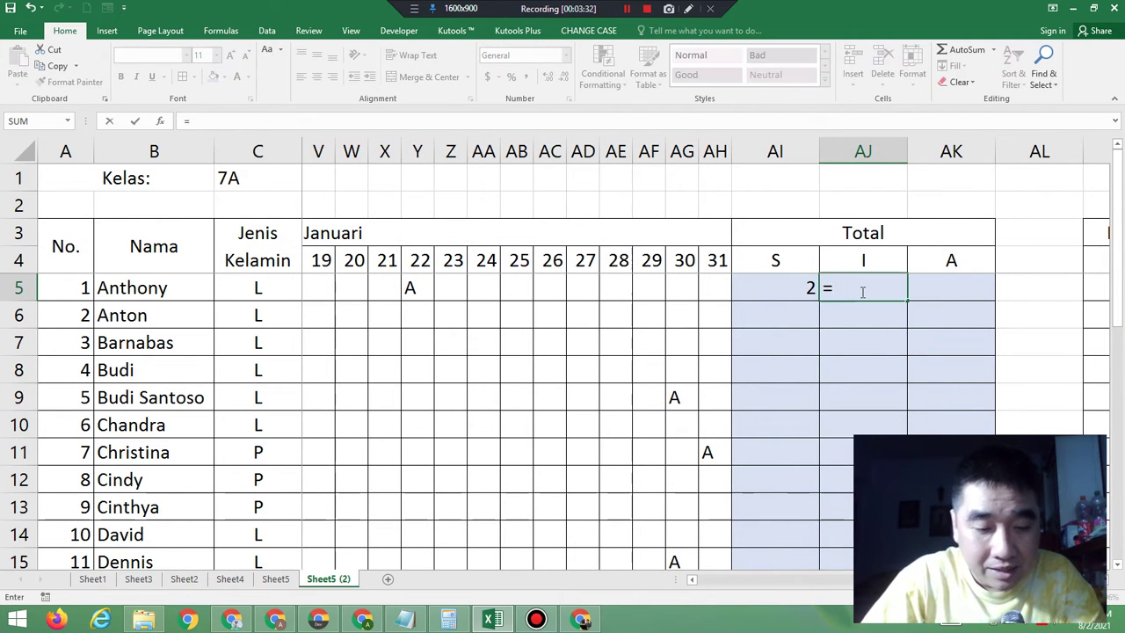
{"action": "type", "text": "Count"}
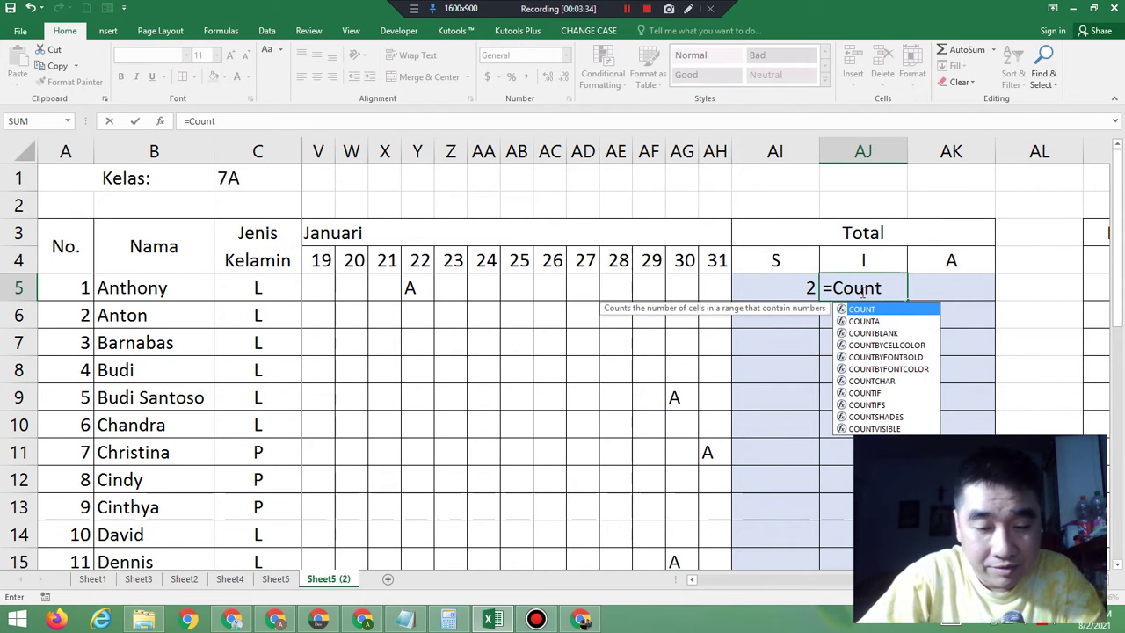
{"action": "type", "text": "IF("}
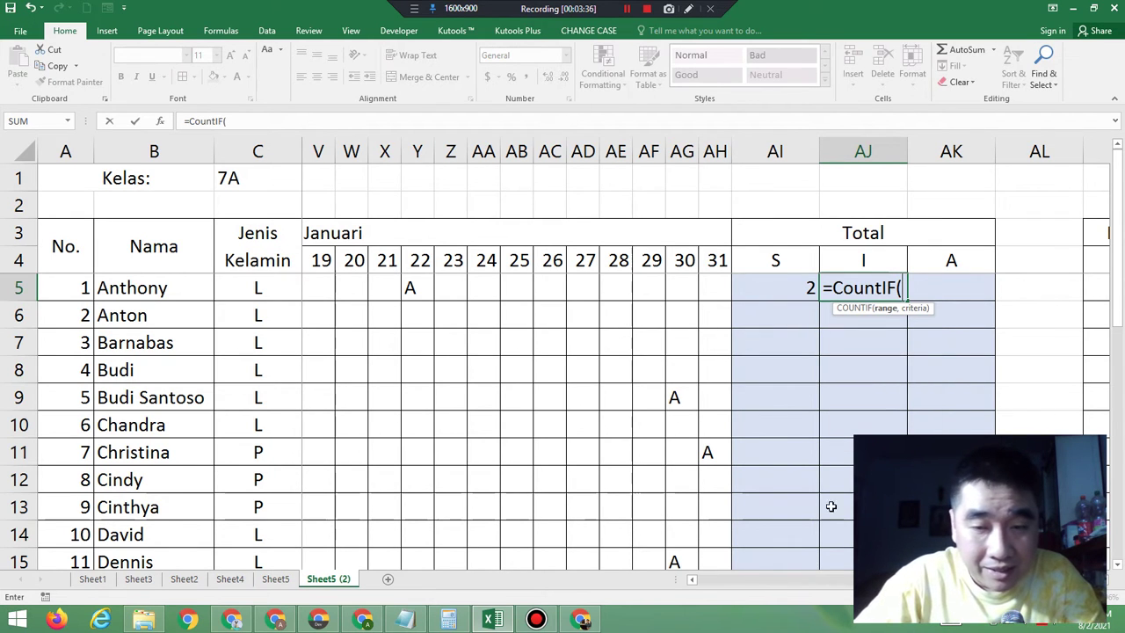
{"action": "left_click_drag", "start_coordinate": [866, 580], "coordinate": [694, 581]}
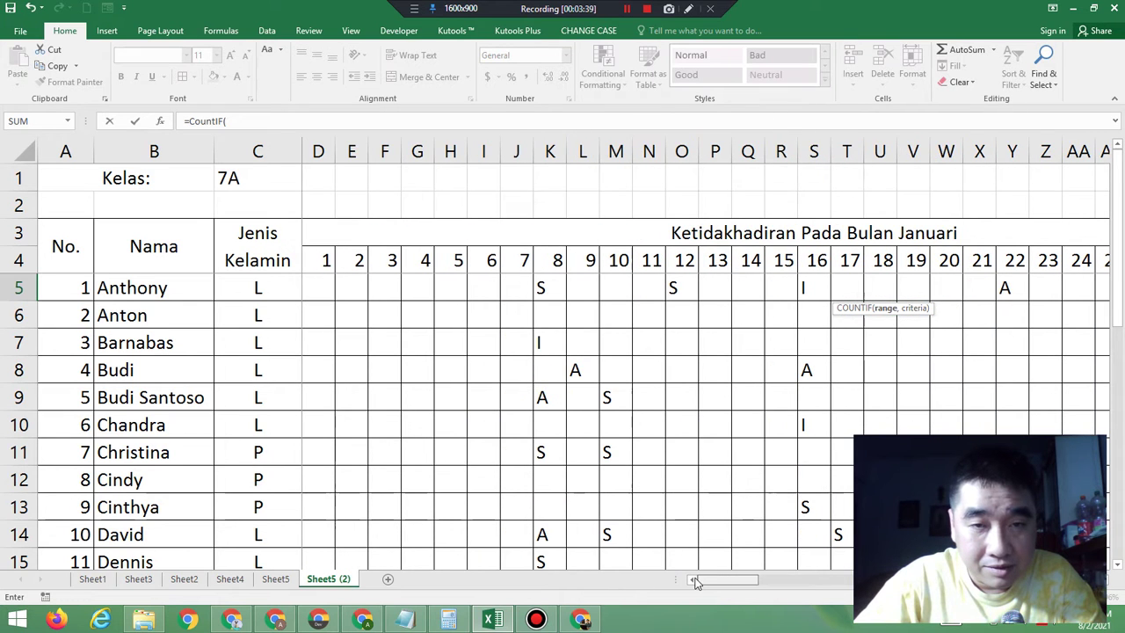
{"action": "left_click", "coordinate": [321, 284]}
{"action": "key", "text": "shift+Right"}
{"action": "key", "text": "shift+Right"}
{"action": "key", "text": "shift+Right"}
{"action": "key", "text": "shift+Right"}
{"action": "key", "text": "shift+Right"}
{"action": "key", "text": "shift+Right"}
{"action": "key", "text": "shift+Right"}
{"action": "key", "text": "shift+Right"}
{"action": "key", "text": "shift+Right"}
{"action": "key", "text": "shift+Right"}
{"action": "key", "text": "shift+Right"}
{"action": "key", "text": "shift+Right"}
{"action": "key", "text": "shift+Right"}
{"action": "key", "text": "shift+Right"}
{"action": "key", "text": "shift+Right"}
{"action": "key", "text": "shift+Right"}
{"action": "key", "text": "shift+Right"}
{"action": "key", "text": "shift+Right"}
{"action": "key", "text": "shift+Right"}
{"action": "key", "text": "shift+Right"}
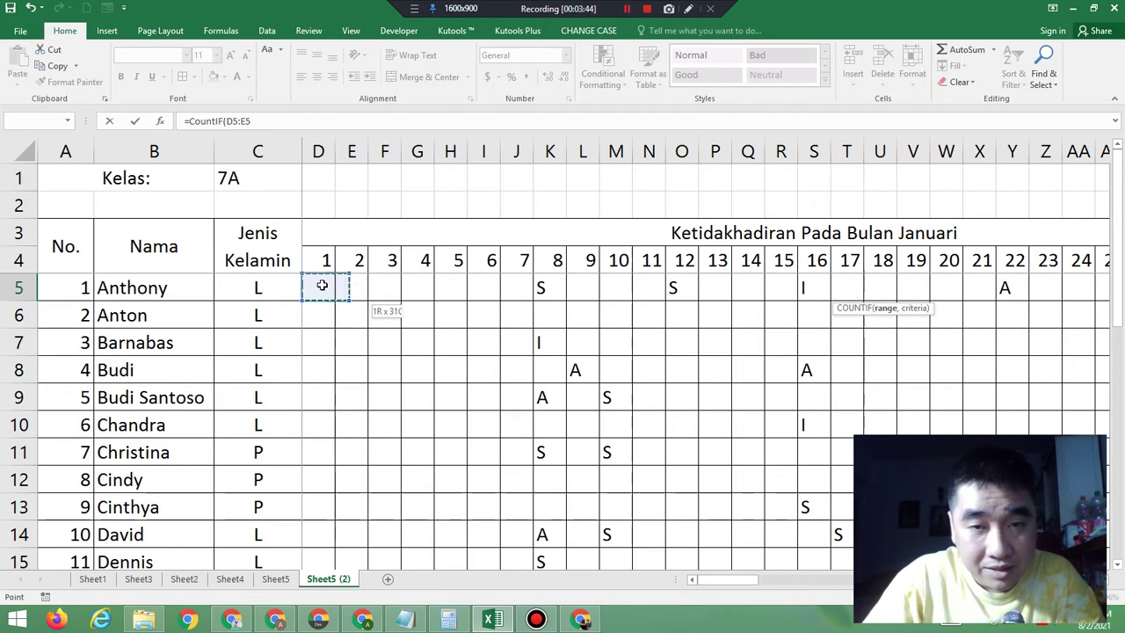
{"action": "key", "text": "shift+Right"}
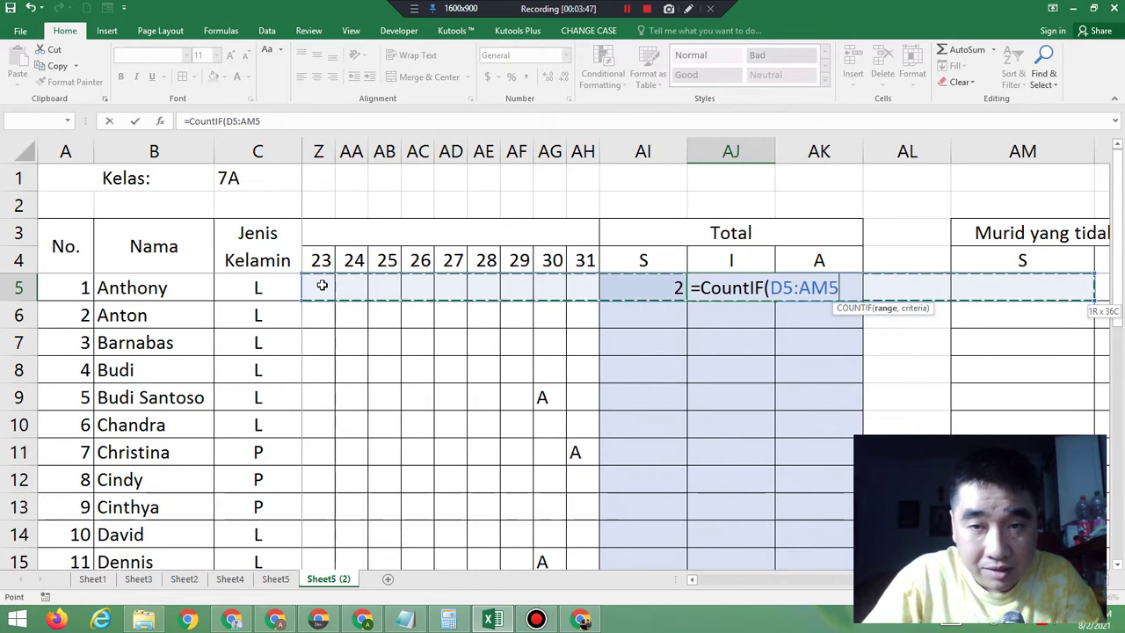
{"action": "key", "text": "shift+Left"}
{"action": "key", "text": "shift+Left"}
{"action": "key", "text": "shift+Left"}
{"action": "key", "text": "shift+Left"}
{"action": "key", "text": "shift+Left"}
{"action": "key", "text": "shift+Left"}
{"action": "key", "text": "shift+Left"}
{"action": "key", "text": "shift+Right"}
{"action": "key", "text": "shift+Right"}
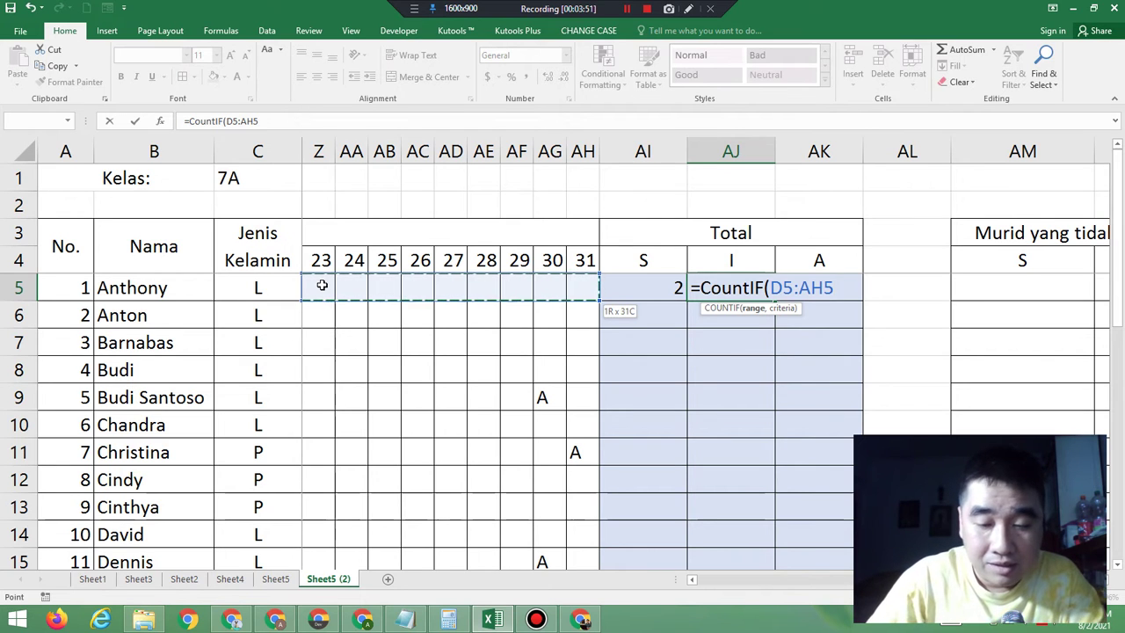
{"action": "type", "text": ","}
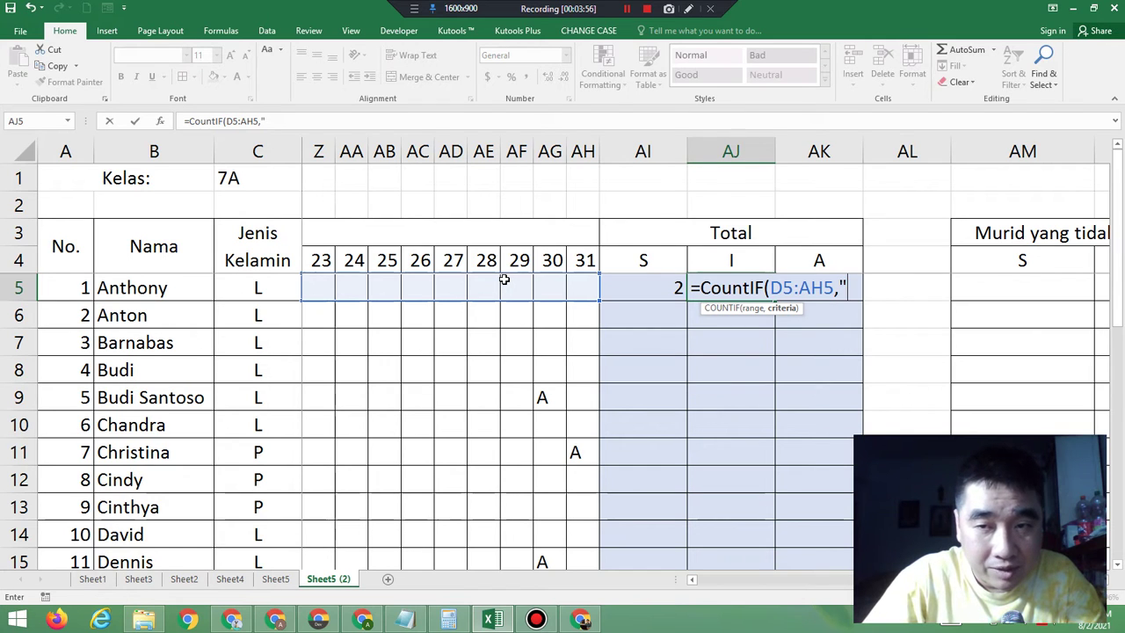
Step: Use the I header cell as the absolute criterion $AJ$4 and complete the COUNTIF formula in AJ5
{"action": "type", "text": "\"I"}
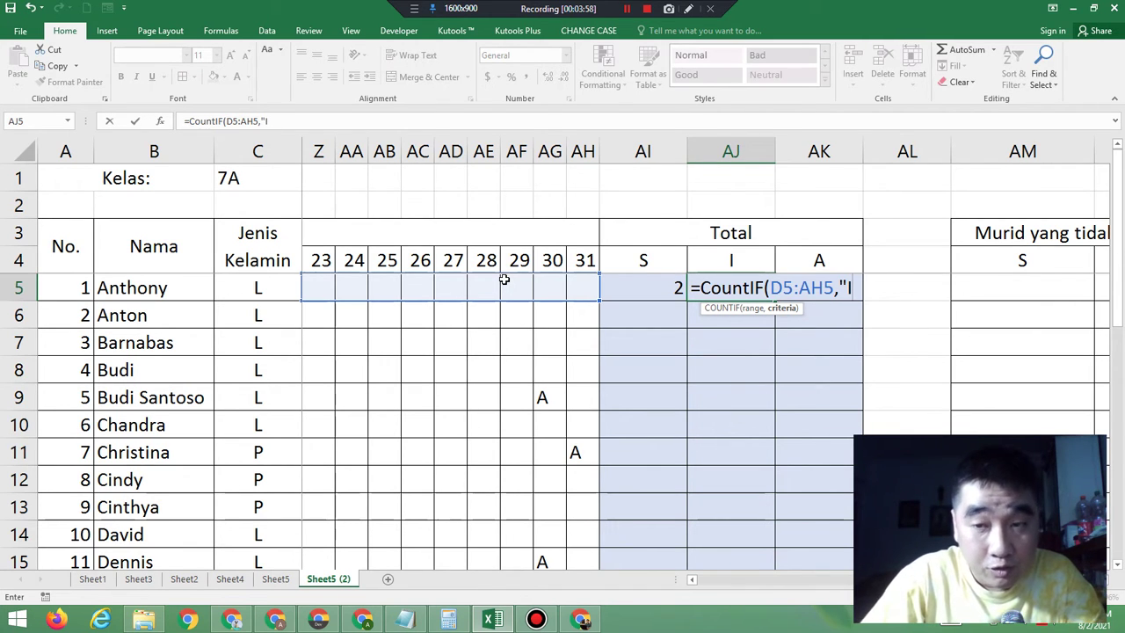
{"action": "type", "text": "\""}
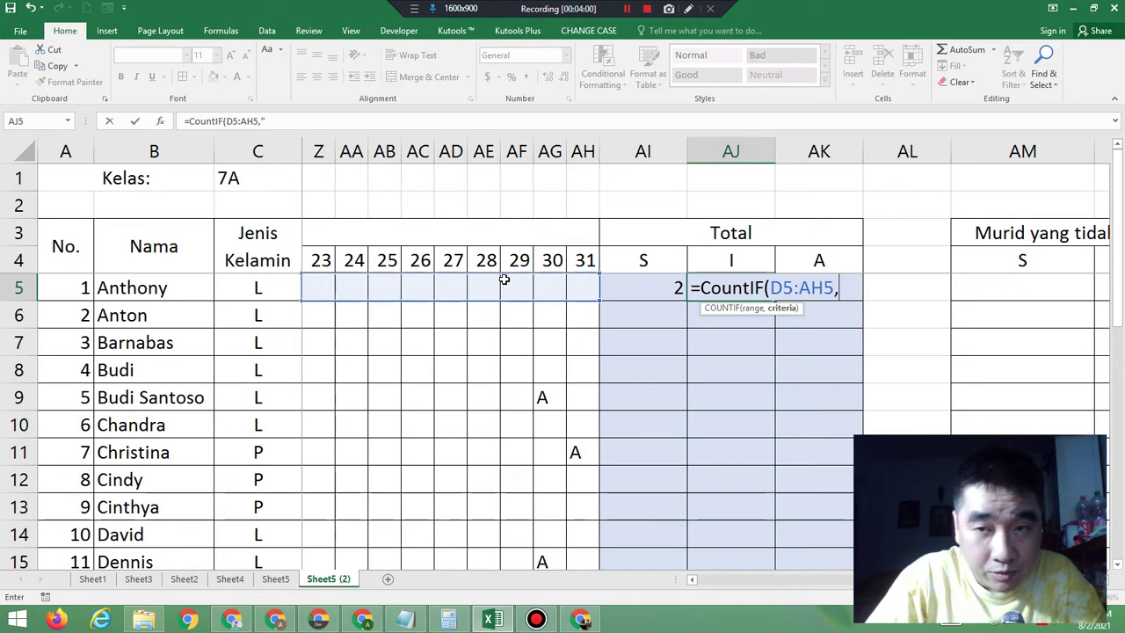
{"action": "left_click", "coordinate": [722, 261]}
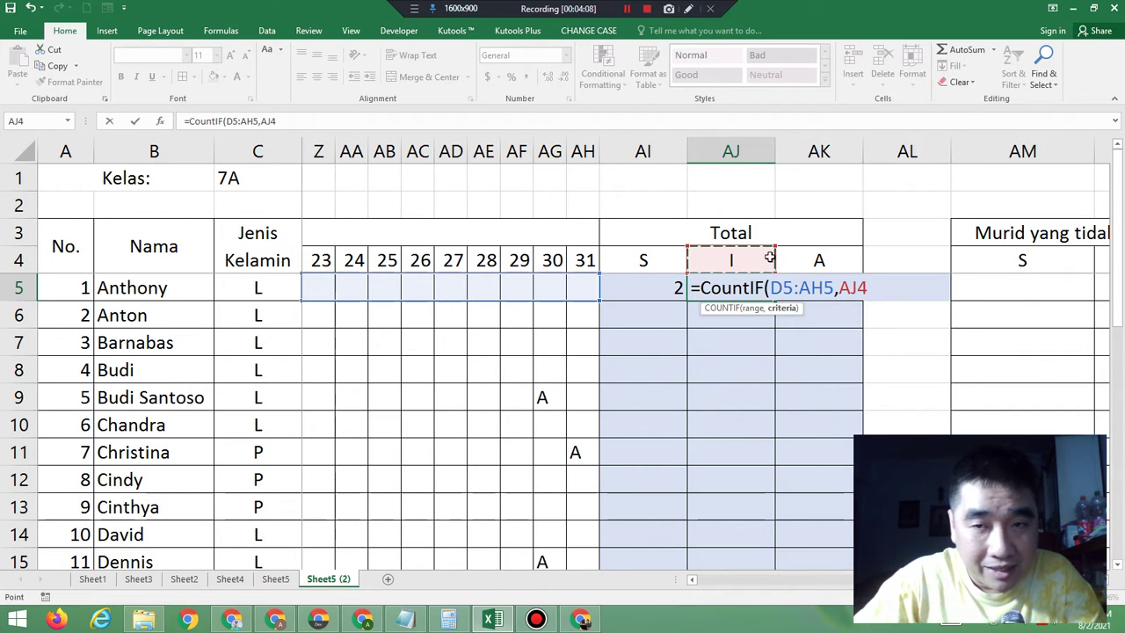
{"action": "left_click", "coordinate": [842, 288]}
{"action": "left_click", "coordinate": [867, 288]}
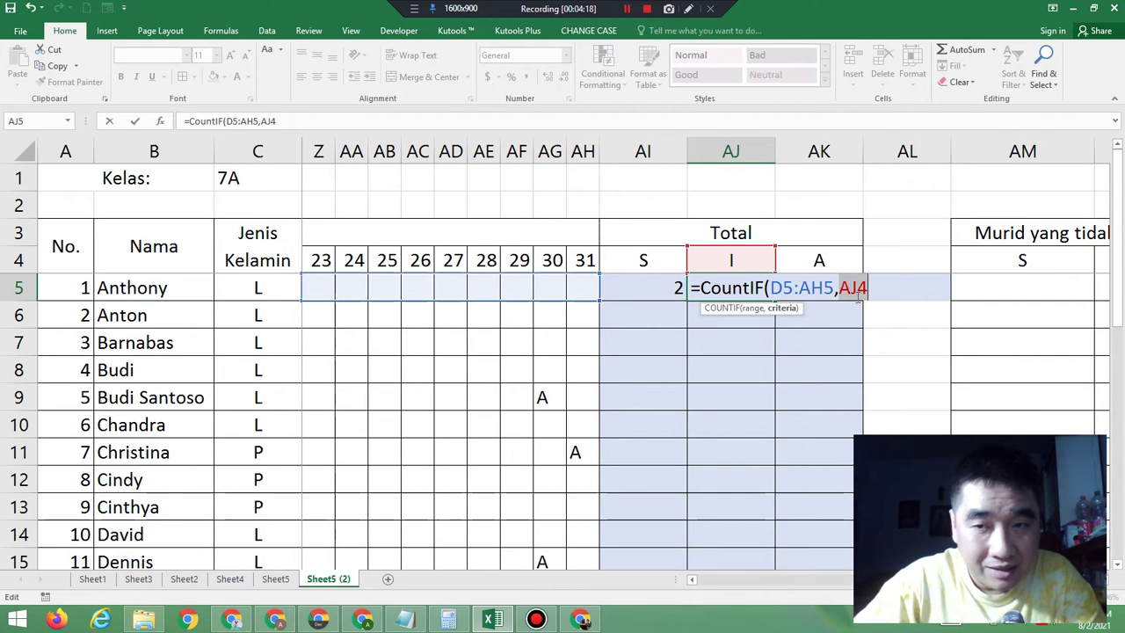
{"action": "key", "text": "F4"}
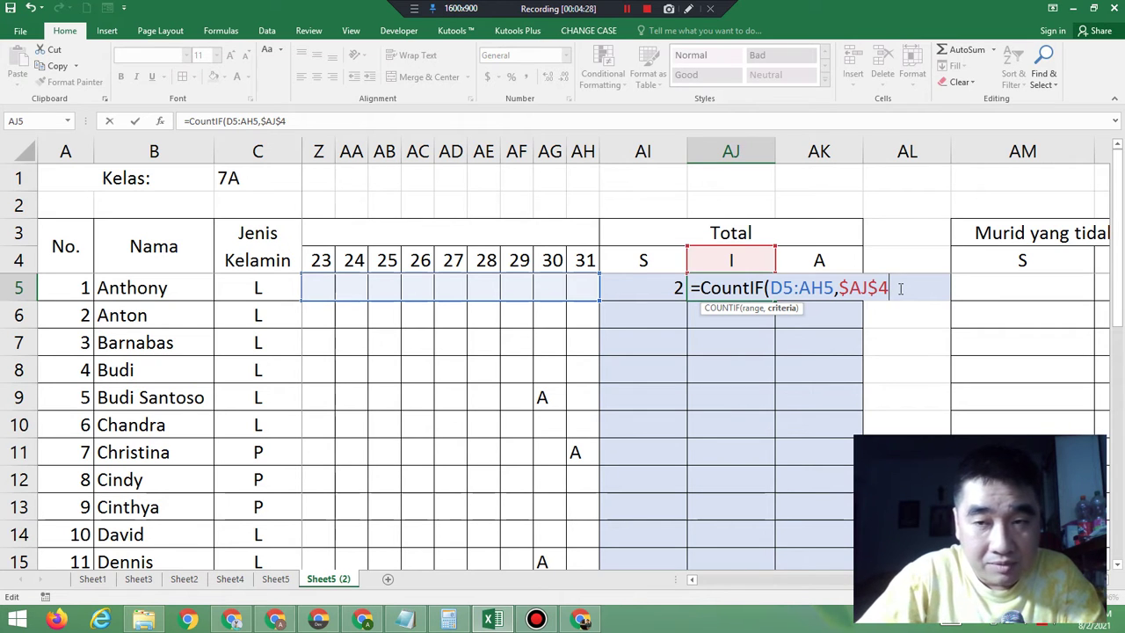
{"action": "type", "text": ")"}
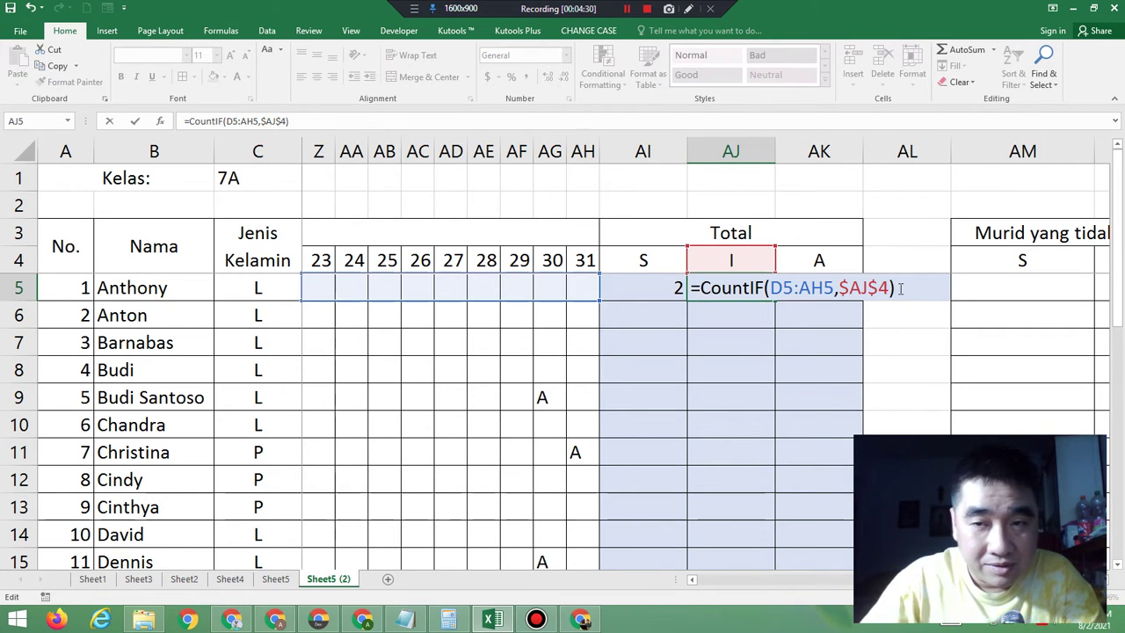
{"action": "key", "text": "Return"}
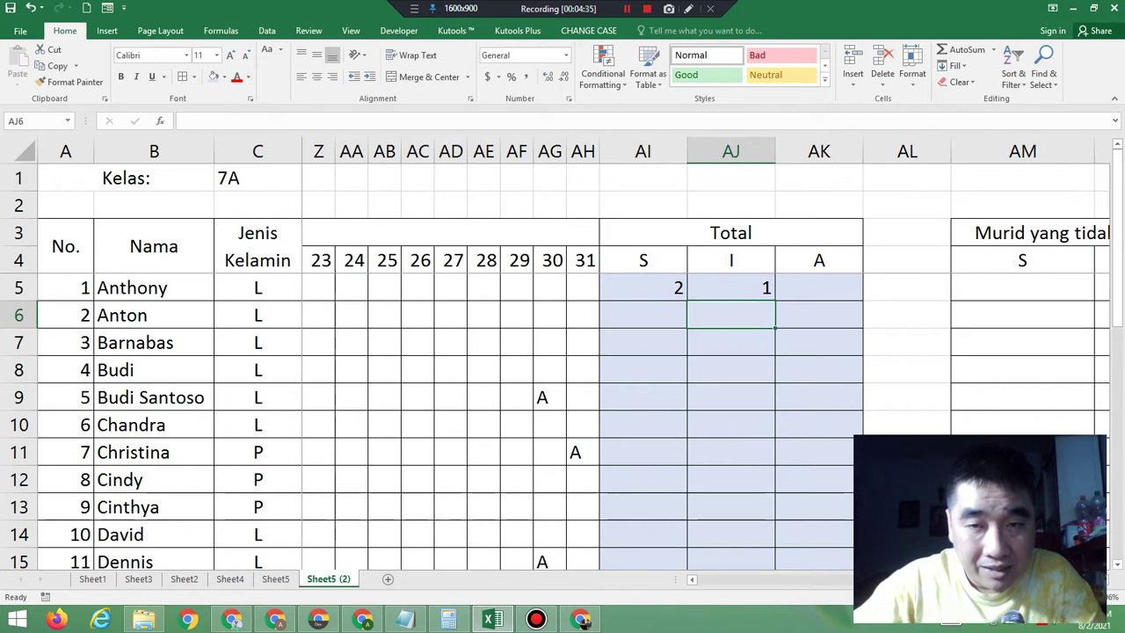
Step: Check the first student's I entry on day 16 against the I total in AJ5
{"action": "right_click", "coordinate": [936, 562]}
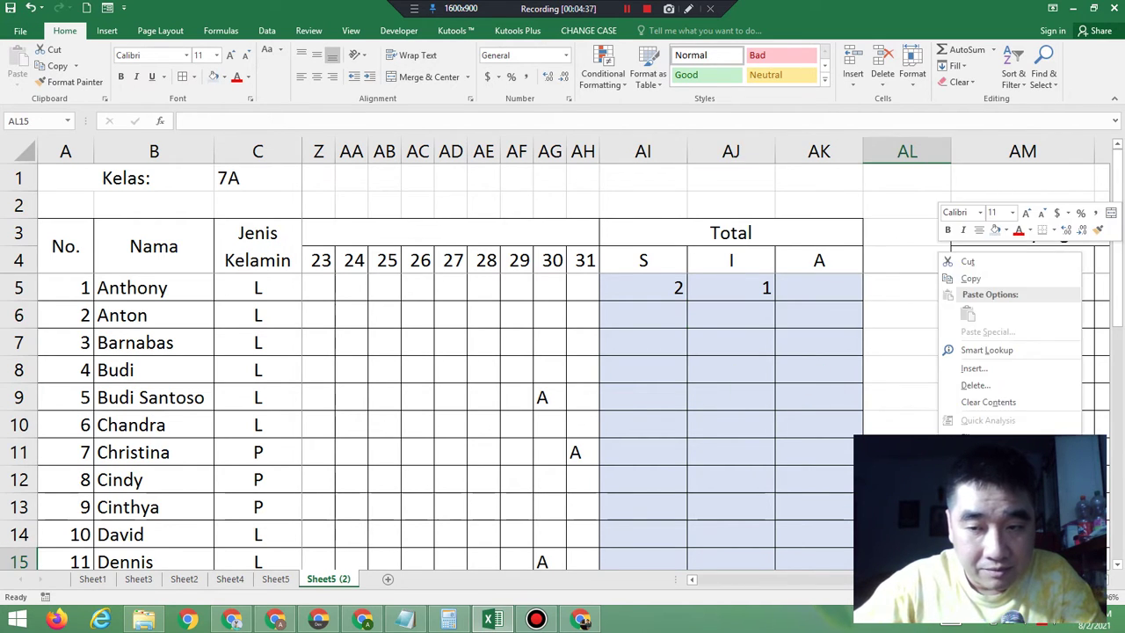
{"action": "left_click_drag", "start_coordinate": [886, 580], "coordinate": [806, 581]}
{"action": "left_click", "coordinate": [483, 295]}
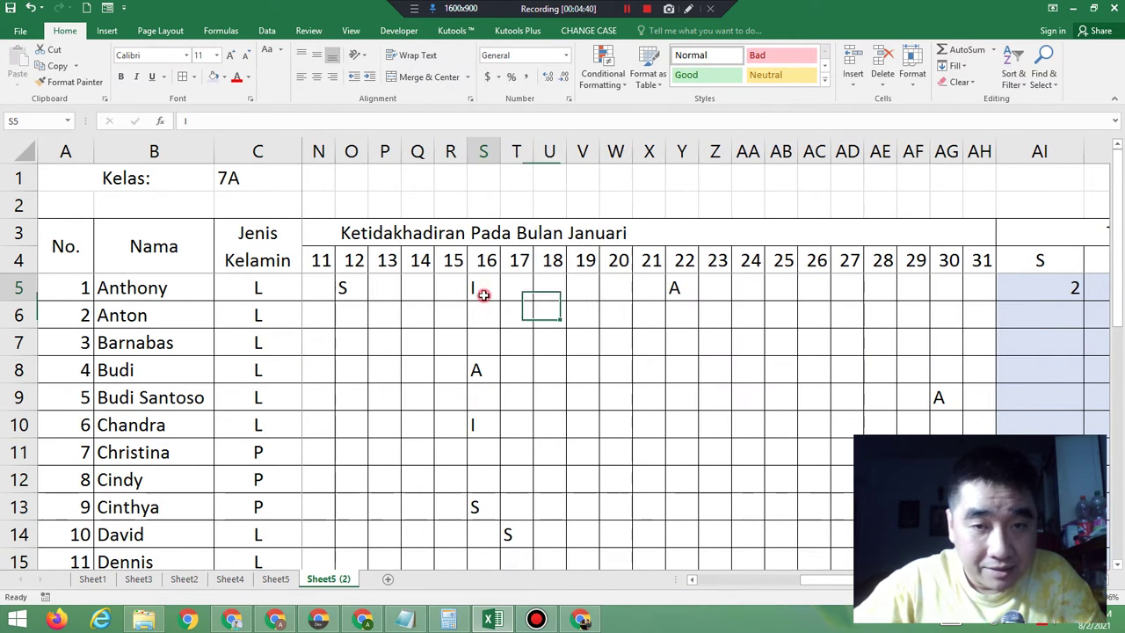
{"action": "key", "text": "Right"}
{"action": "key", "text": "Right"}
{"action": "key", "text": "Right"}
{"action": "key", "text": "Right"}
{"action": "key", "text": "Right"}
{"action": "key", "text": "Right"}
{"action": "key", "text": "Right"}
{"action": "key", "text": "Right"}
{"action": "key", "text": "Right"}
{"action": "key", "text": "Right"}
{"action": "key", "text": "Right"}
{"action": "key", "text": "Right"}
{"action": "key", "text": "Right"}
{"action": "key", "text": "Right"}
{"action": "key", "text": "Right"}
{"action": "key", "text": "Right"}
{"action": "key", "text": "Right"}
{"action": "key", "text": "Right"}
{"action": "key", "text": "Right"}
{"action": "key", "text": "Right"}
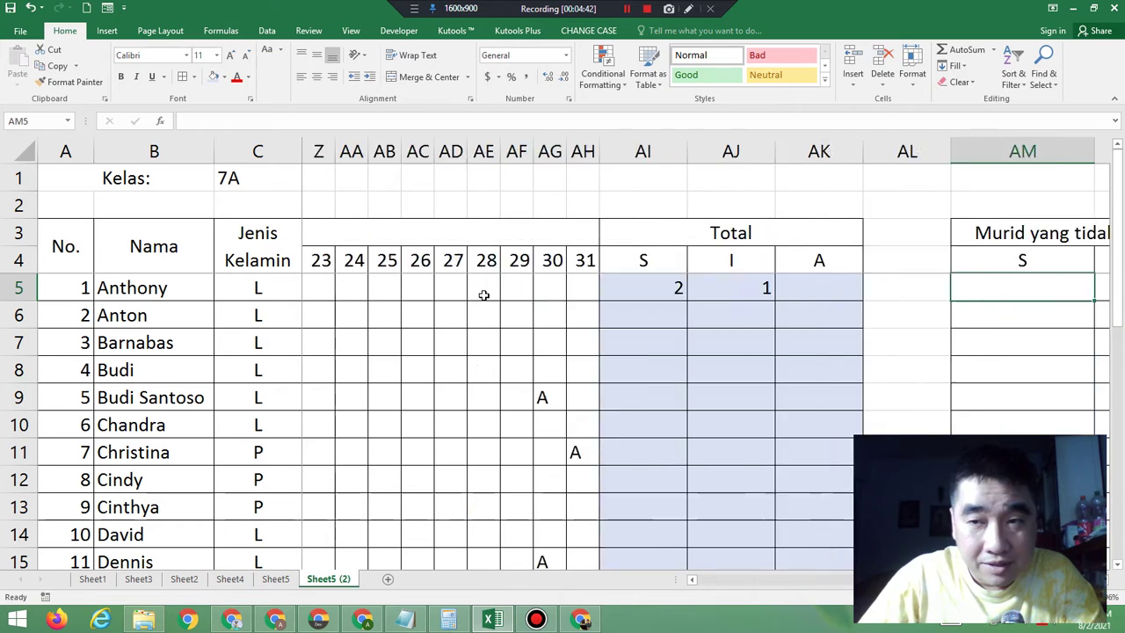
Step: Start a COUNTIF formula in AK5, the first student's A total, with D5:AH5 as its range, and continue to the criteria argument
{"action": "key", "text": "Left"}
{"action": "key", "text": "Left"}
{"action": "key", "text": "Left"}
{"action": "key", "text": "Left"}
{"action": "key", "text": "Left"}
{"action": "key", "text": "Left"}
{"action": "key", "text": "Left"}
{"action": "key", "text": "Left"}
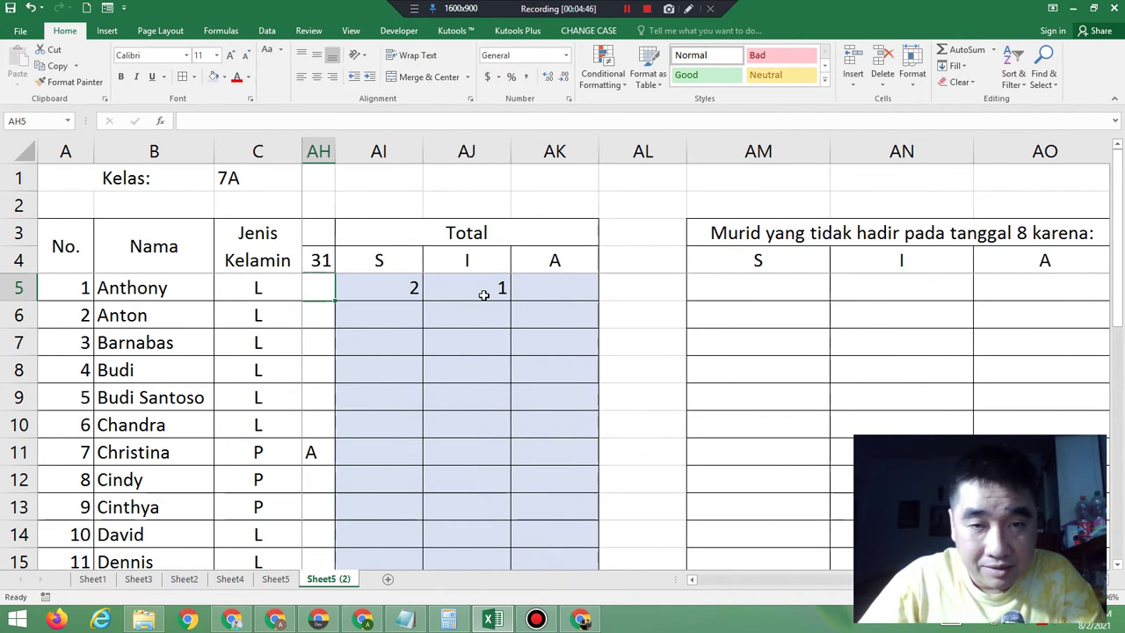
{"action": "key", "text": "Right"}
{"action": "key", "text": "Right"}
{"action": "key", "text": "Right"}
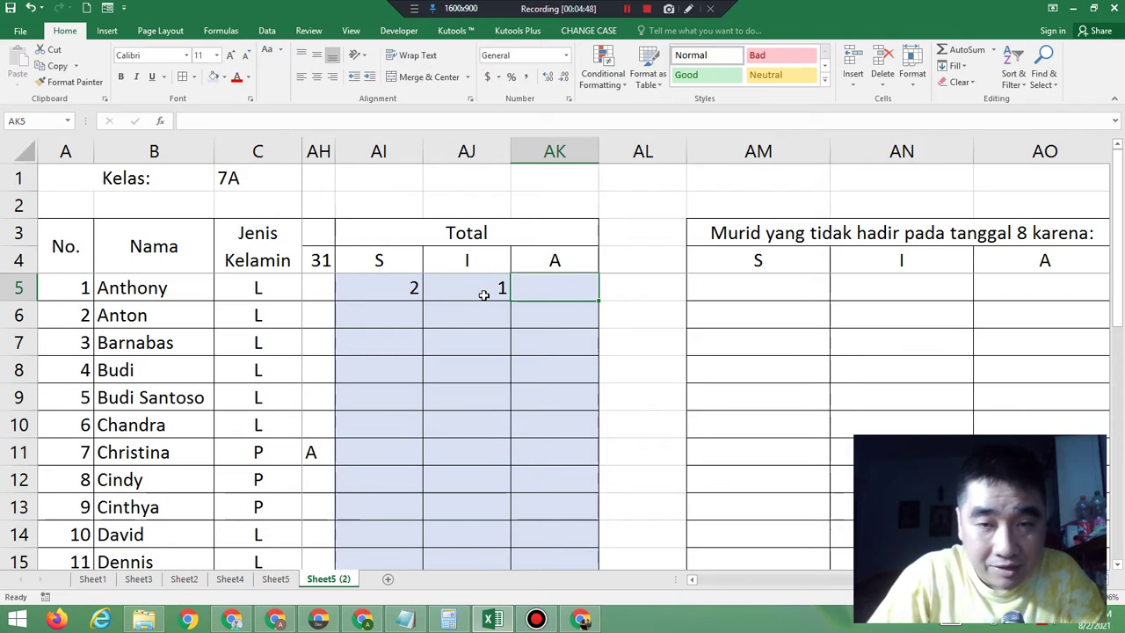
{"action": "type", "text": "=CountIG"}
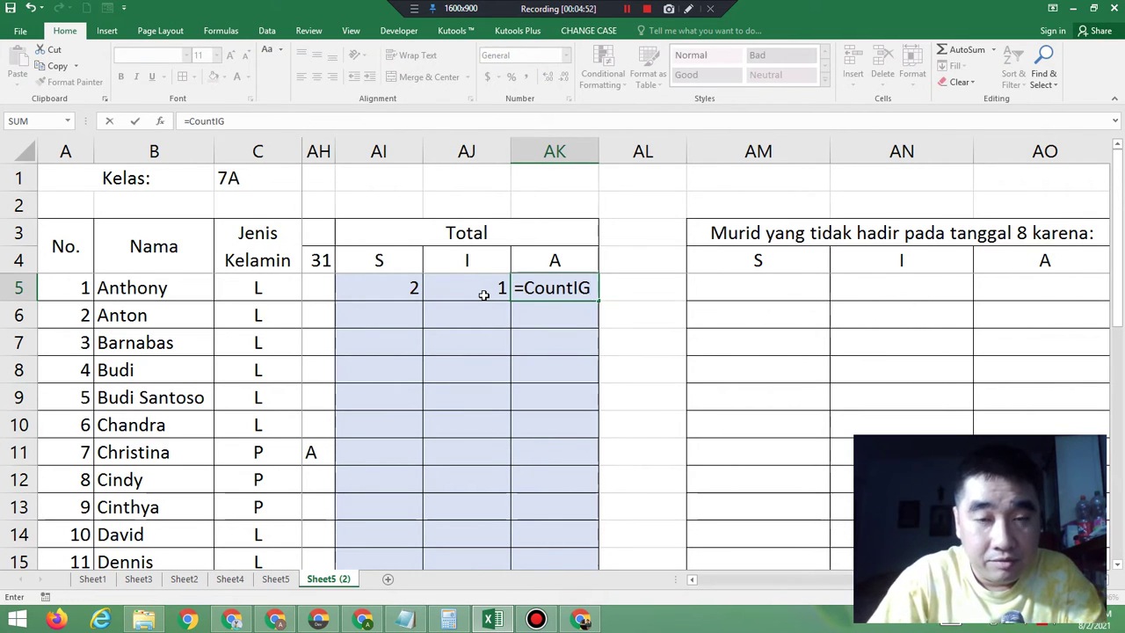
{"action": "key", "text": "BackSpace"}
{"action": "type", "text": "F("}
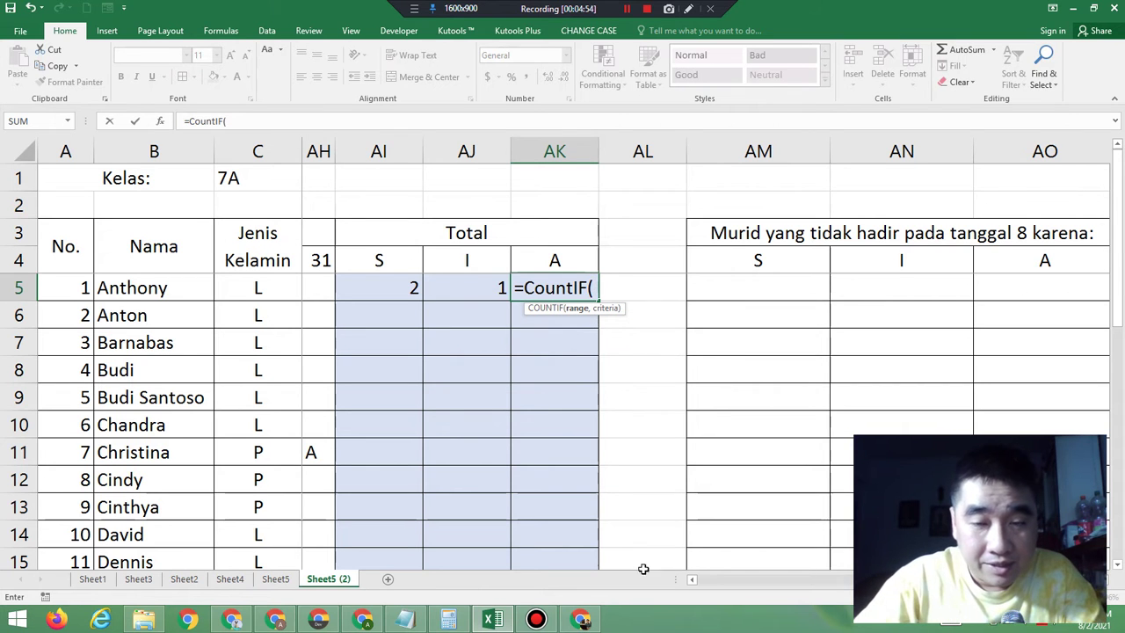
{"action": "left_click_drag", "start_coordinate": [887, 589], "coordinate": [700, 595]}
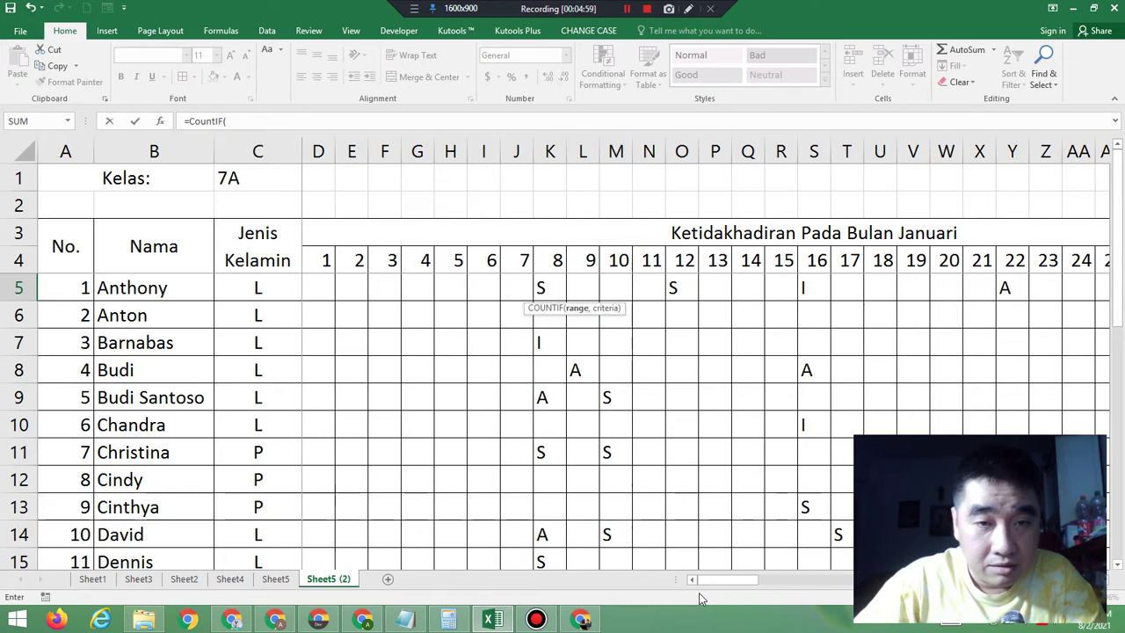
{"action": "left_click", "coordinate": [319, 285]}
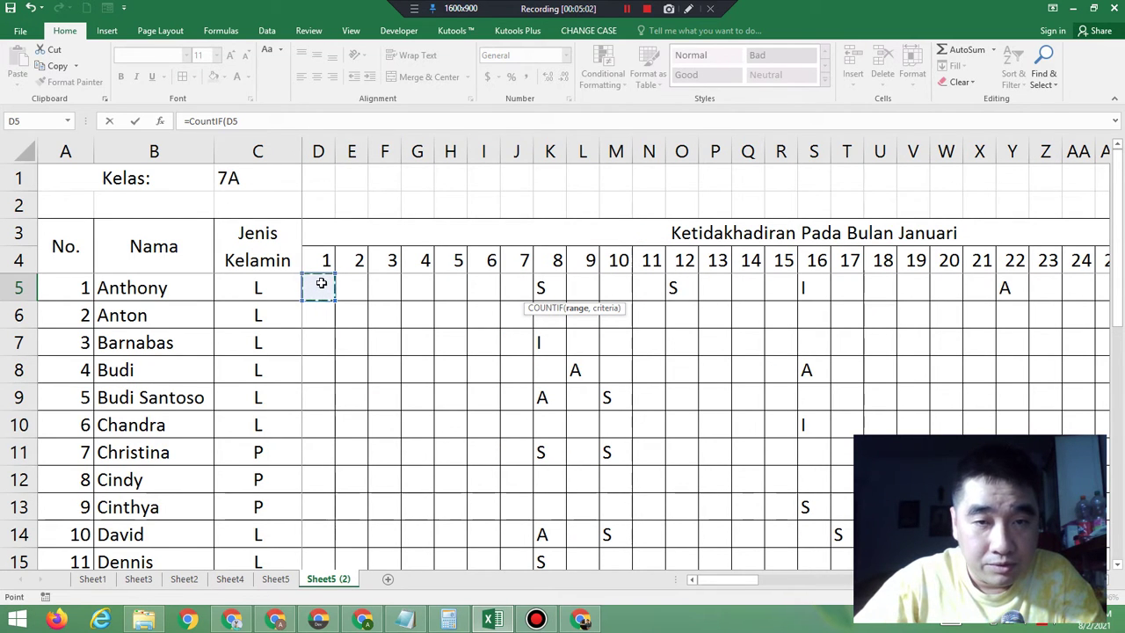
{"action": "left_click_drag", "start_coordinate": [321, 283], "coordinate": [916, 288]}
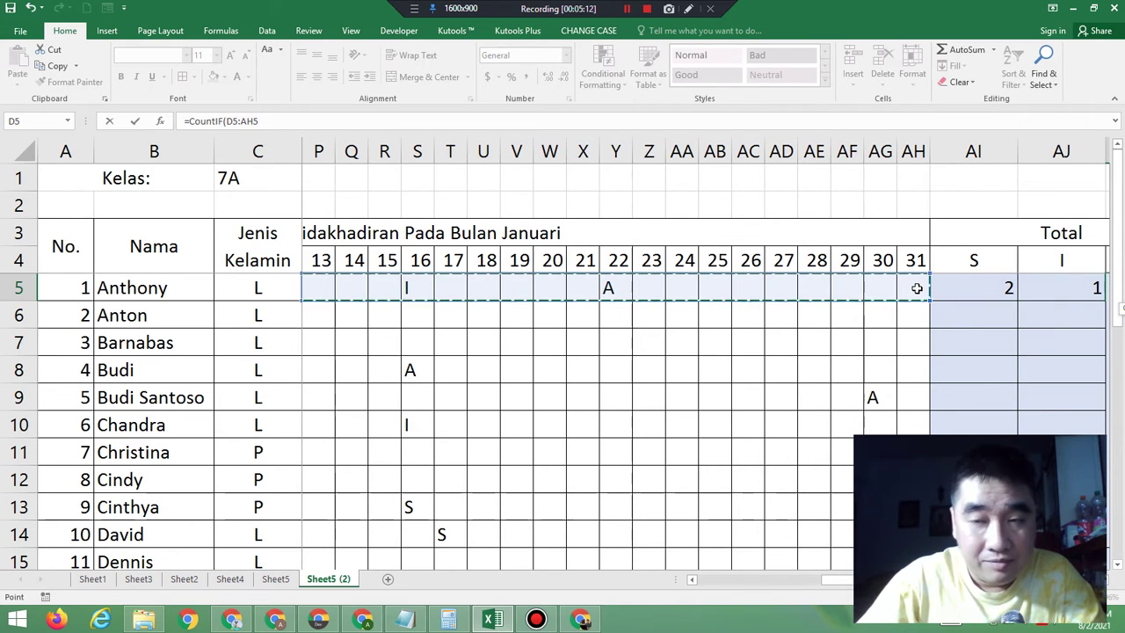
{"action": "type", "text": ","}
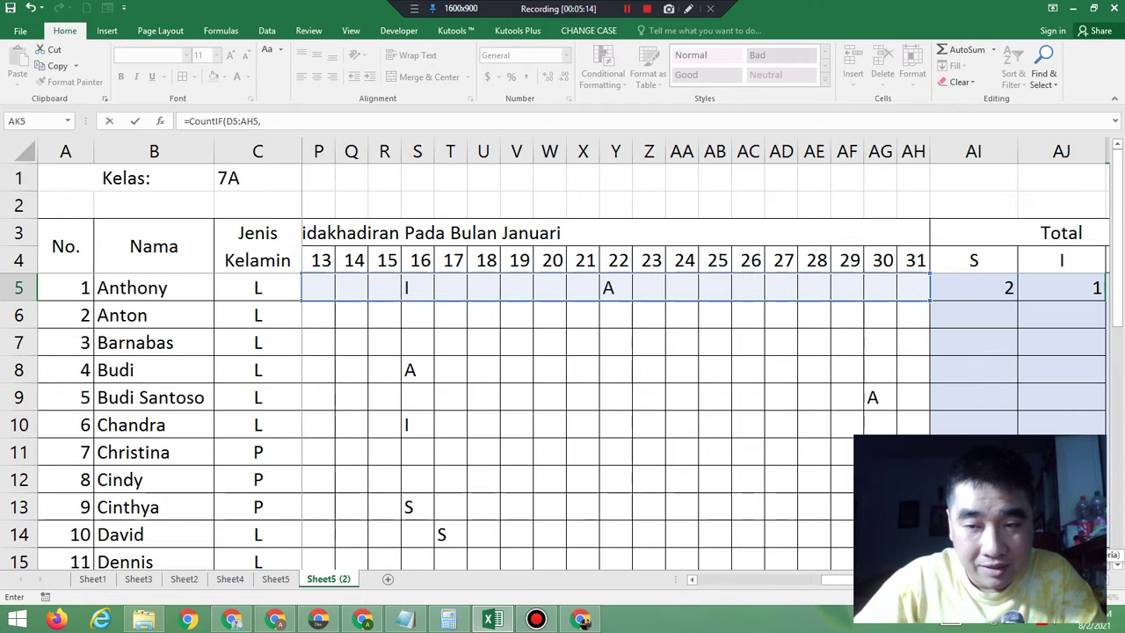
{"action": "scroll", "coordinate": [703, 352], "scroll_direction": "right", "scroll_amount": 5}
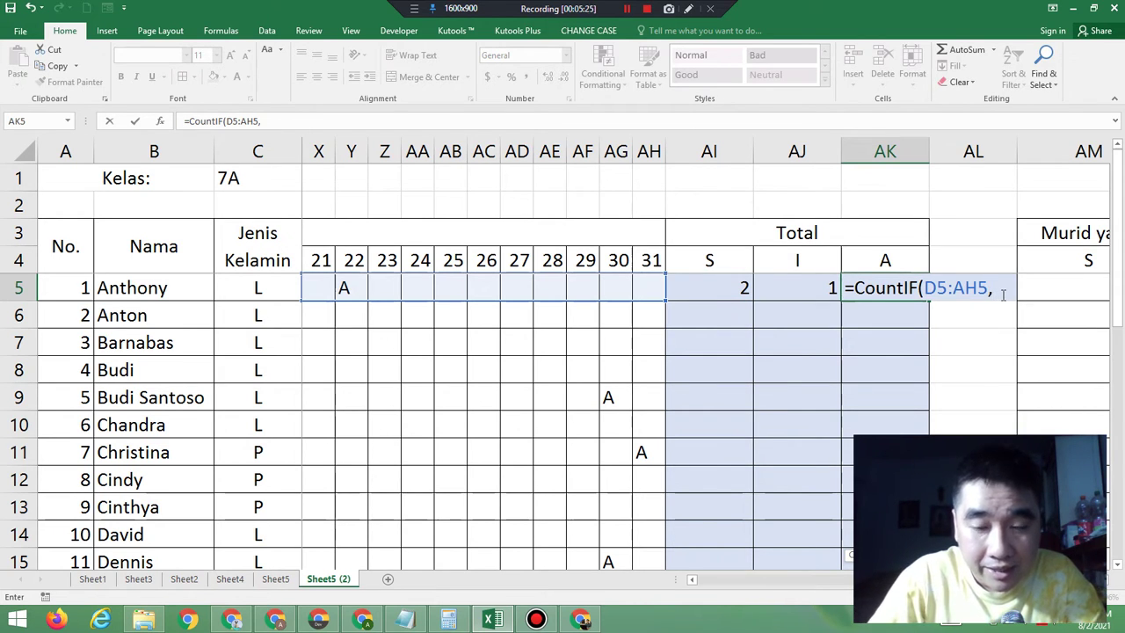
{"action": "type", "text": "\""}
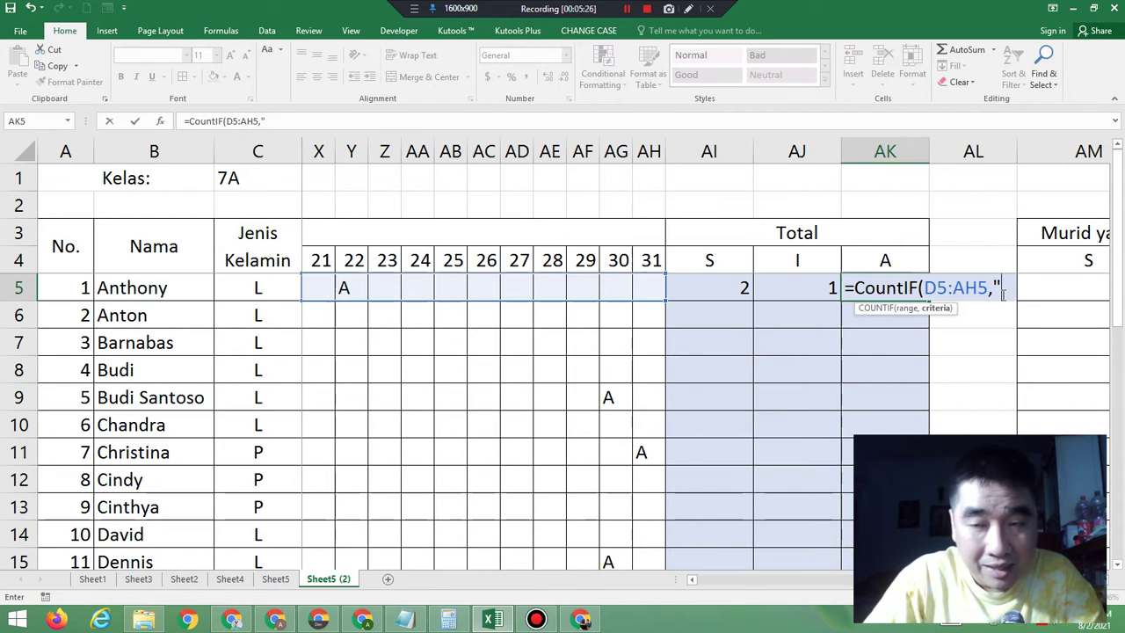
{"action": "type", "text": "A\""}
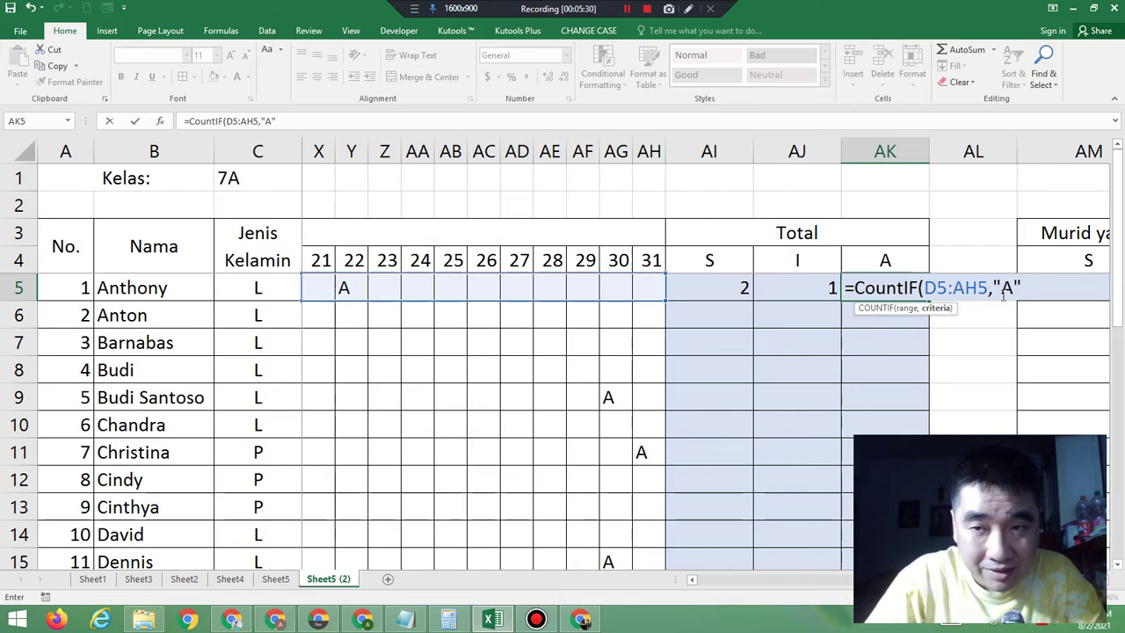
{"action": "key", "text": "BackSpace"}
{"action": "key", "text": "BackSpace"}
{"action": "key", "text": "BackSpace"}
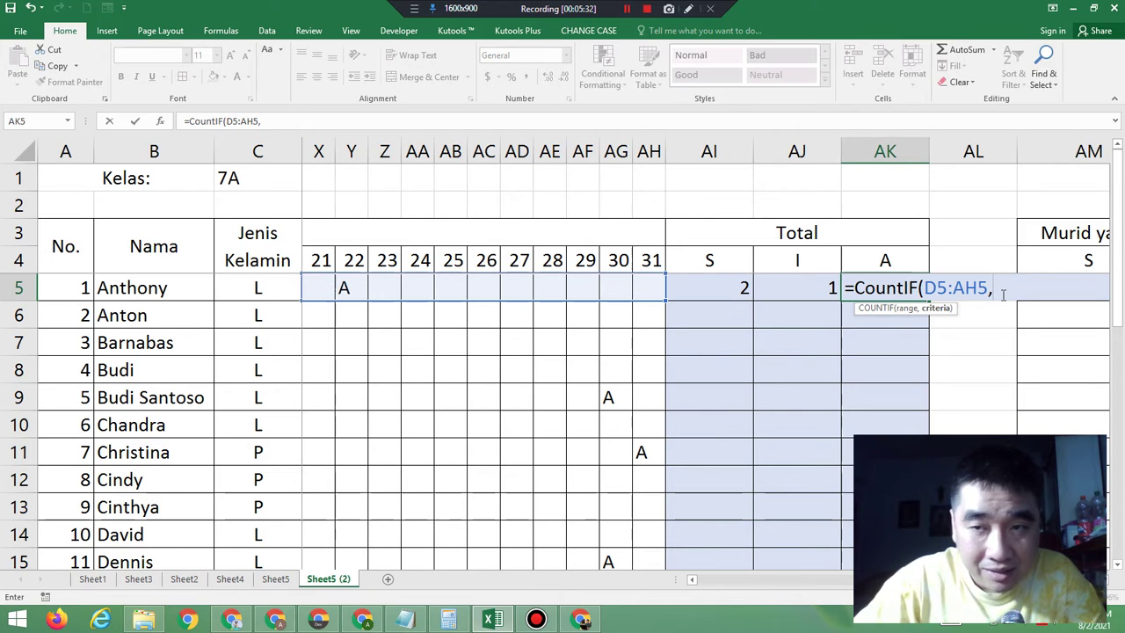
Step: Use the A header cell as the absolute criterion $AK$4 and complete the COUNTIF formula in AK5
{"action": "left_click", "coordinate": [879, 261]}
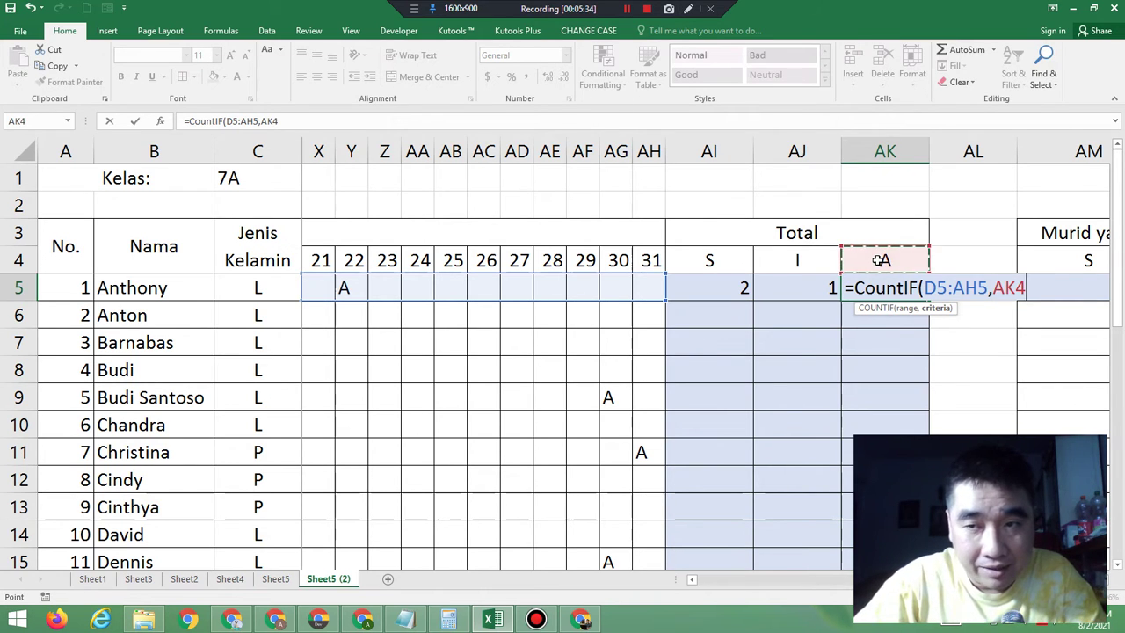
{"action": "left_click", "coordinate": [1011, 287]}
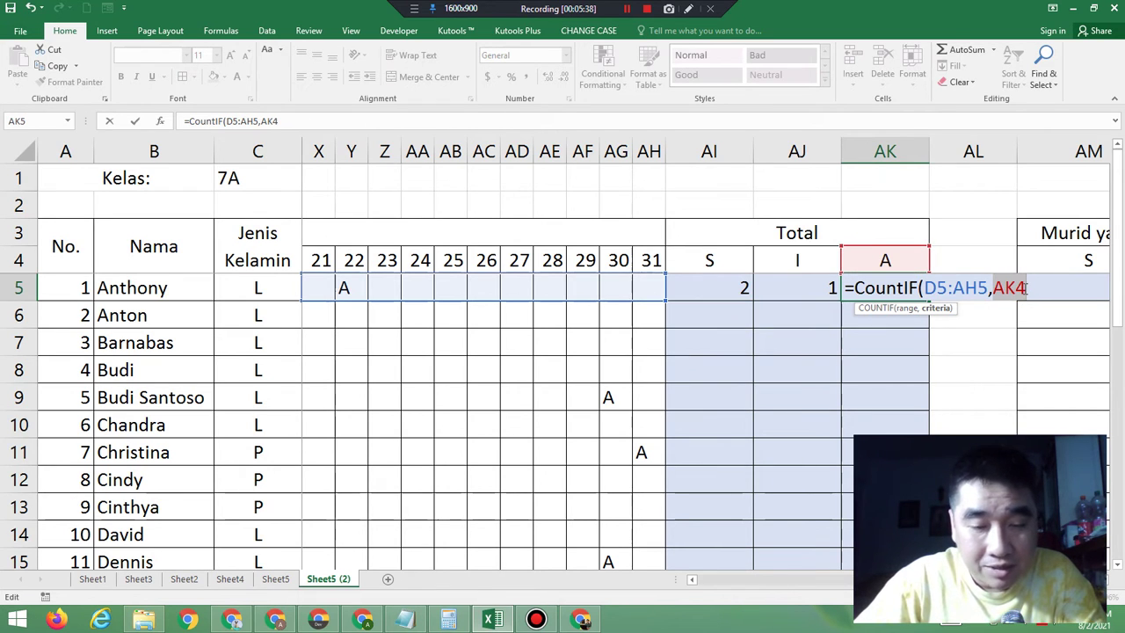
{"action": "key", "text": "F4"}
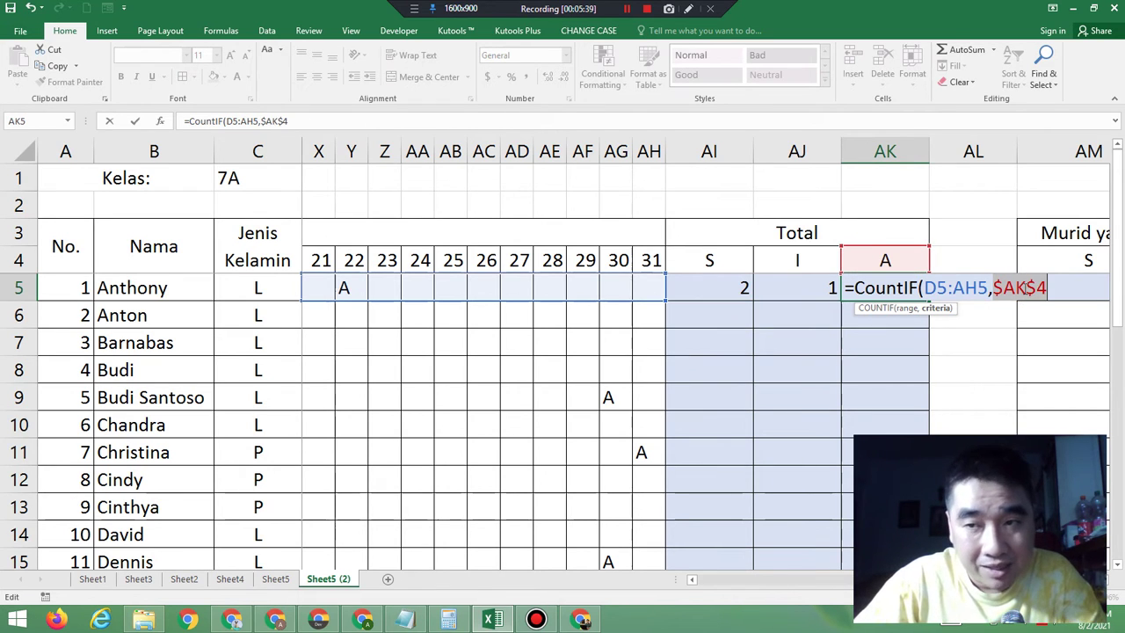
{"action": "left_click", "coordinate": [1062, 287]}
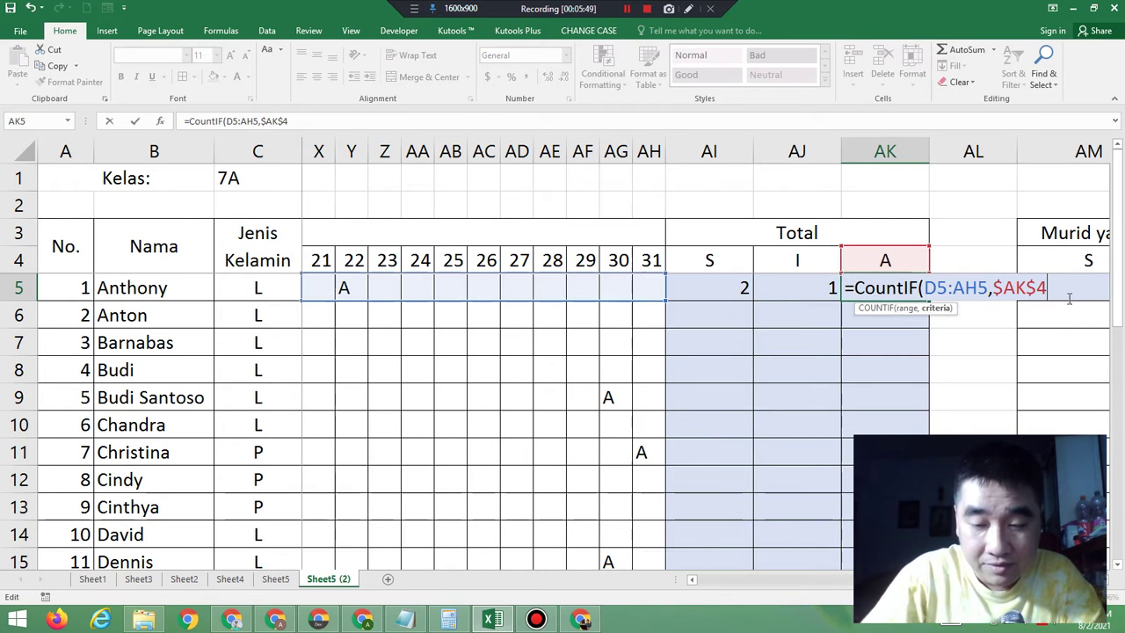
{"action": "type", "text": ")"}
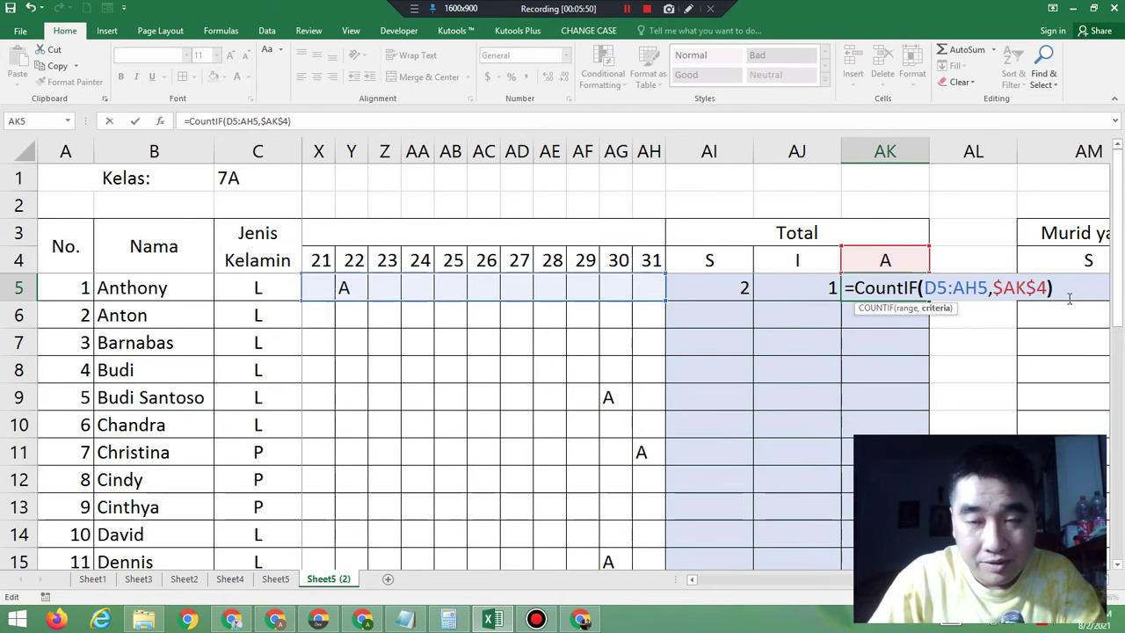
{"action": "key", "text": "Return"}
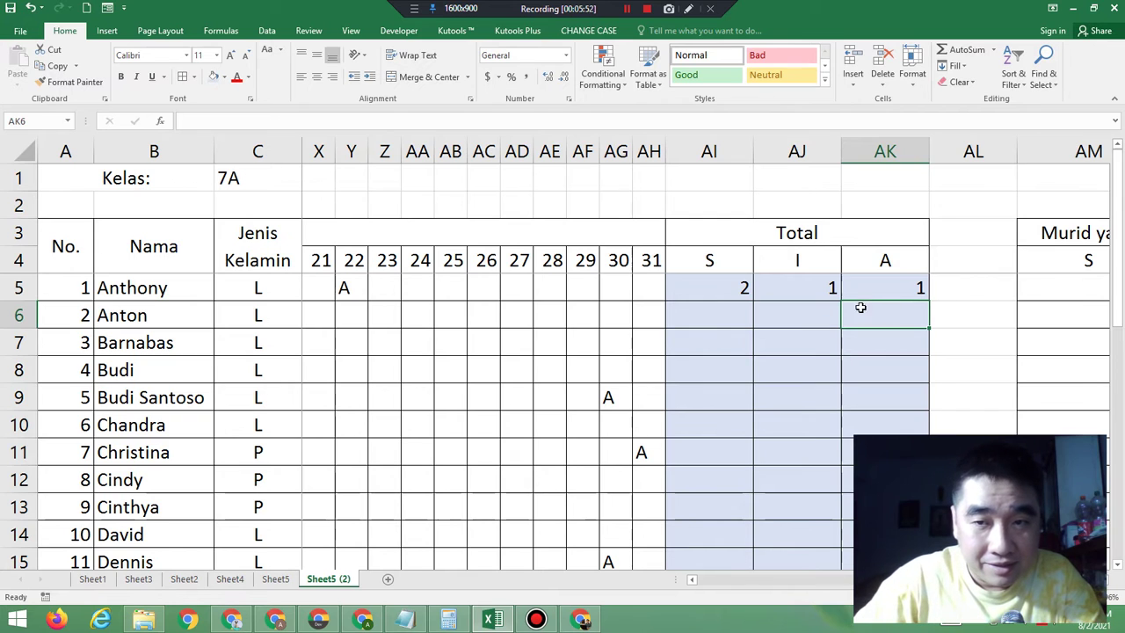
Step: Fill the three COUNTIF formulas in AI5:AK5 down to row 24 for all the students
{"action": "left_click", "coordinate": [725, 293]}
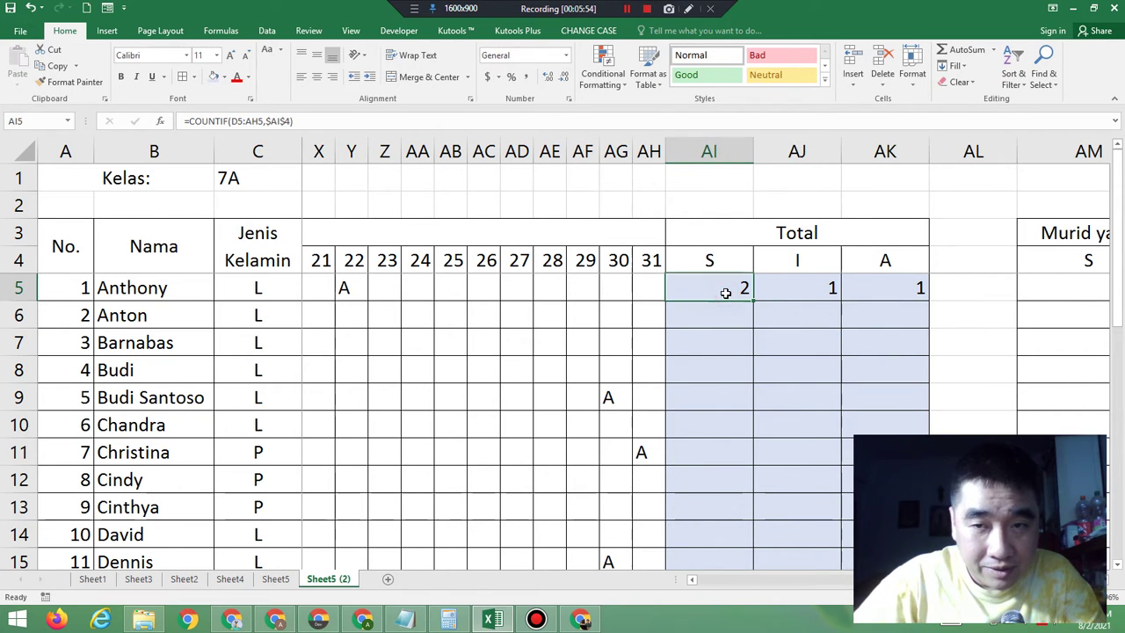
{"action": "left_click_drag", "start_coordinate": [726, 293], "coordinate": [866, 283]}
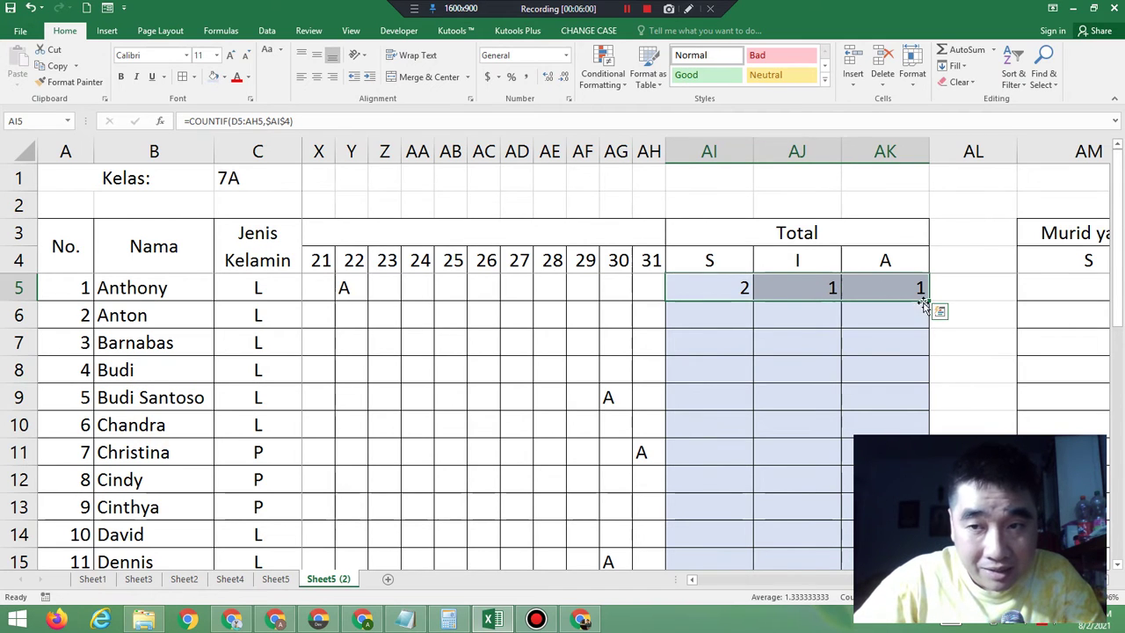
{"action": "left_click_drag", "start_coordinate": [927, 311], "coordinate": [932, 425]}
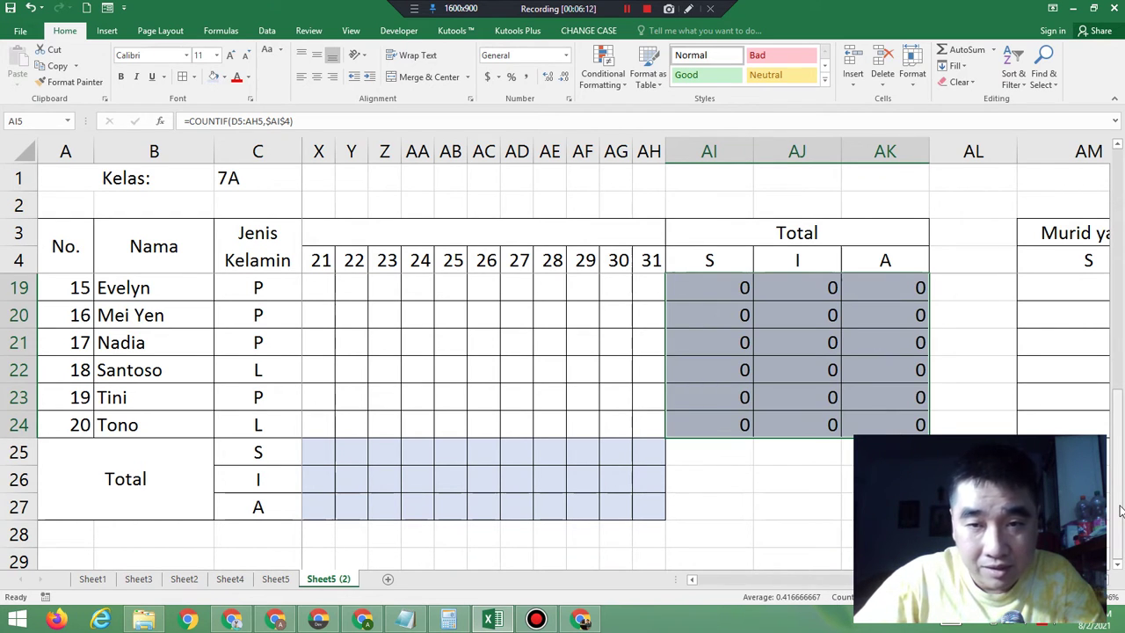
Step: Compare the January absence entries of student number 14 in row 18 with that row's S, I and A totals
{"action": "scroll", "coordinate": [1120, 506], "scroll_direction": "up", "scroll_amount": 1}
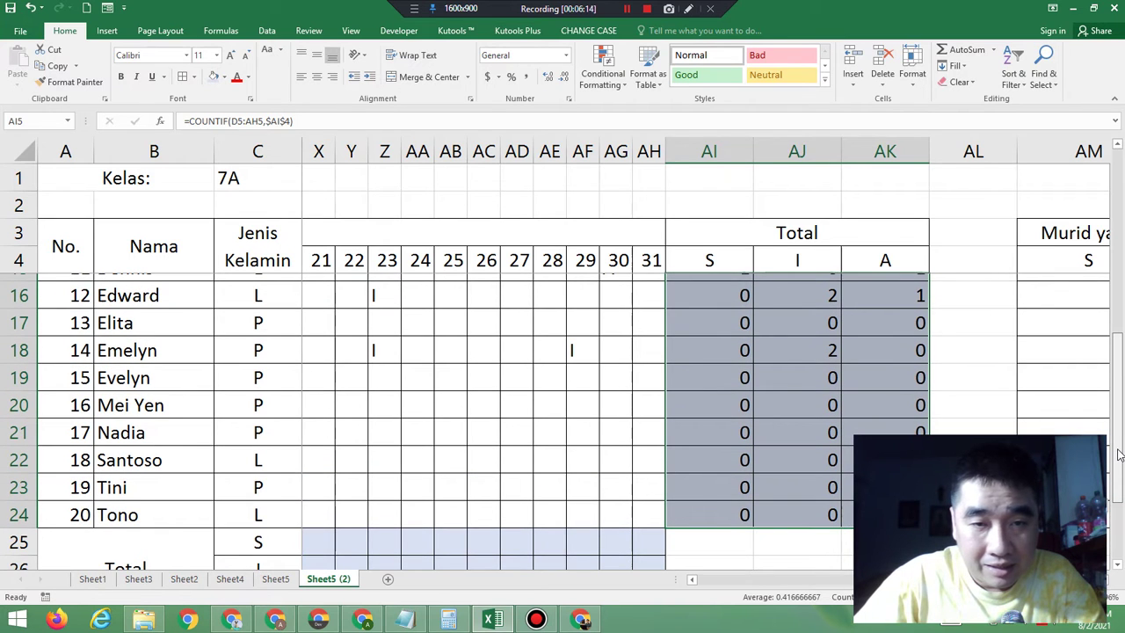
{"action": "left_click_drag", "start_coordinate": [1120, 454], "coordinate": [1120, 455]}
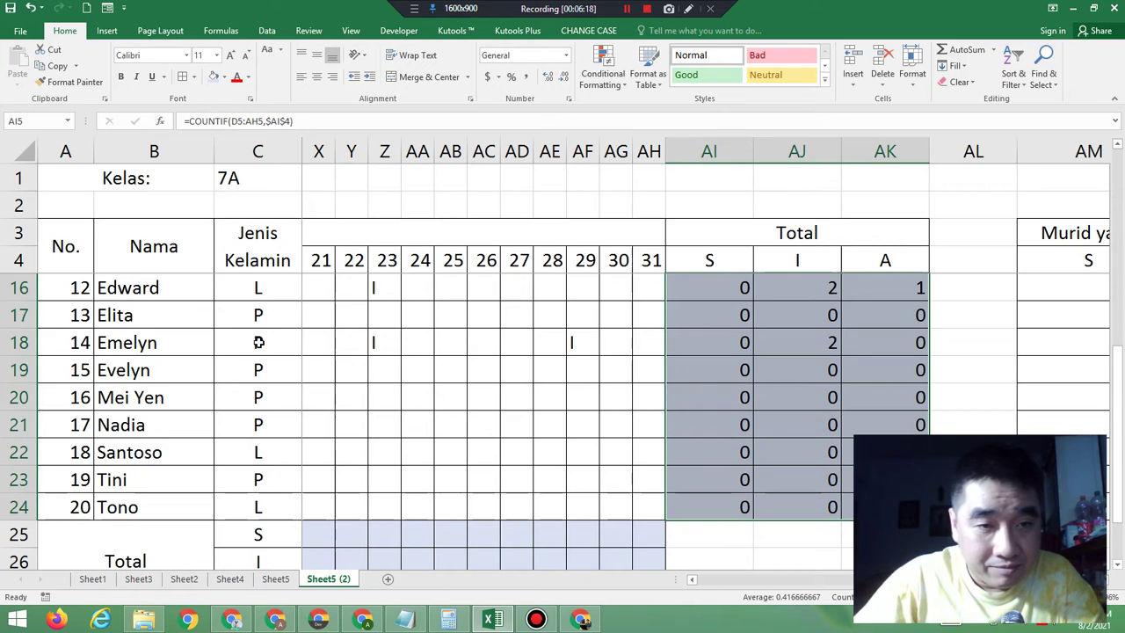
{"action": "left_click", "coordinate": [13, 343]}
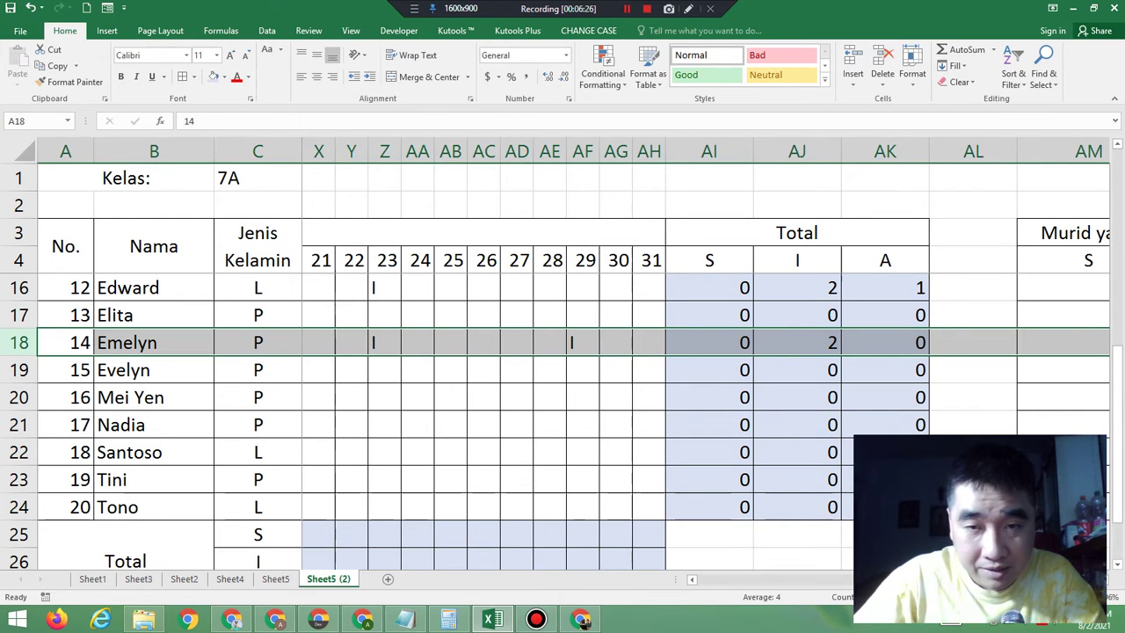
{"action": "left_click_drag", "start_coordinate": [1046, 579], "coordinate": [878, 528]}
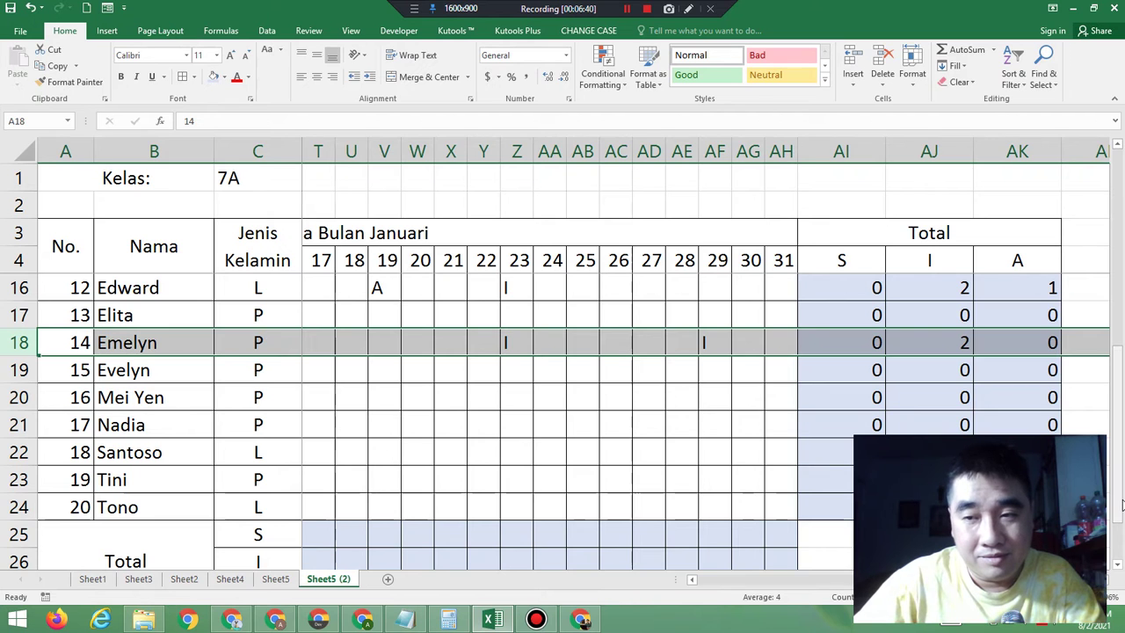
Step: Examine the S, I and A totals and their COUNTIF formulas for the first four students in AI5:AK8
{"action": "left_click_drag", "start_coordinate": [1121, 504], "coordinate": [1107, 252]}
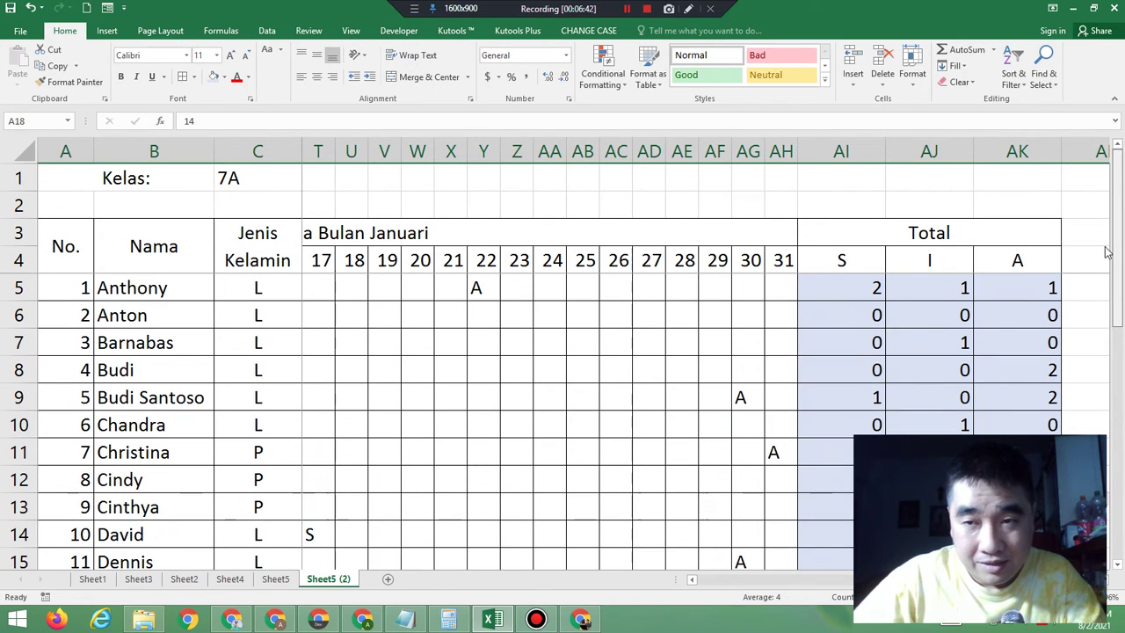
{"action": "left_click", "coordinate": [852, 315]}
{"action": "left_click", "coordinate": [953, 319]}
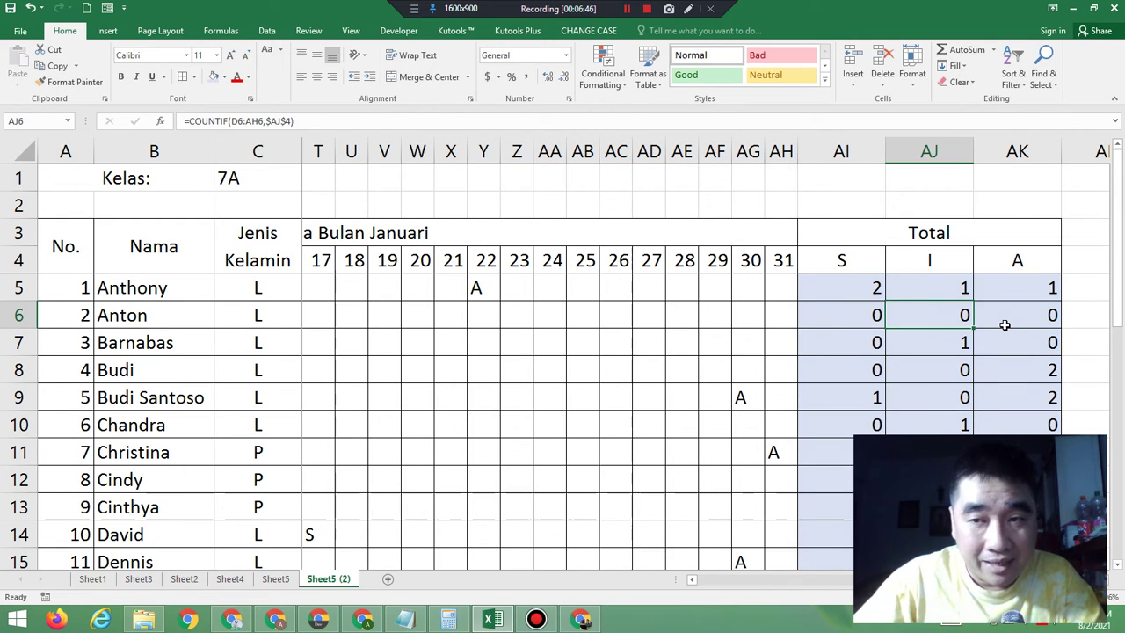
{"action": "left_click", "coordinate": [1005, 325]}
{"action": "left_click", "coordinate": [872, 342]}
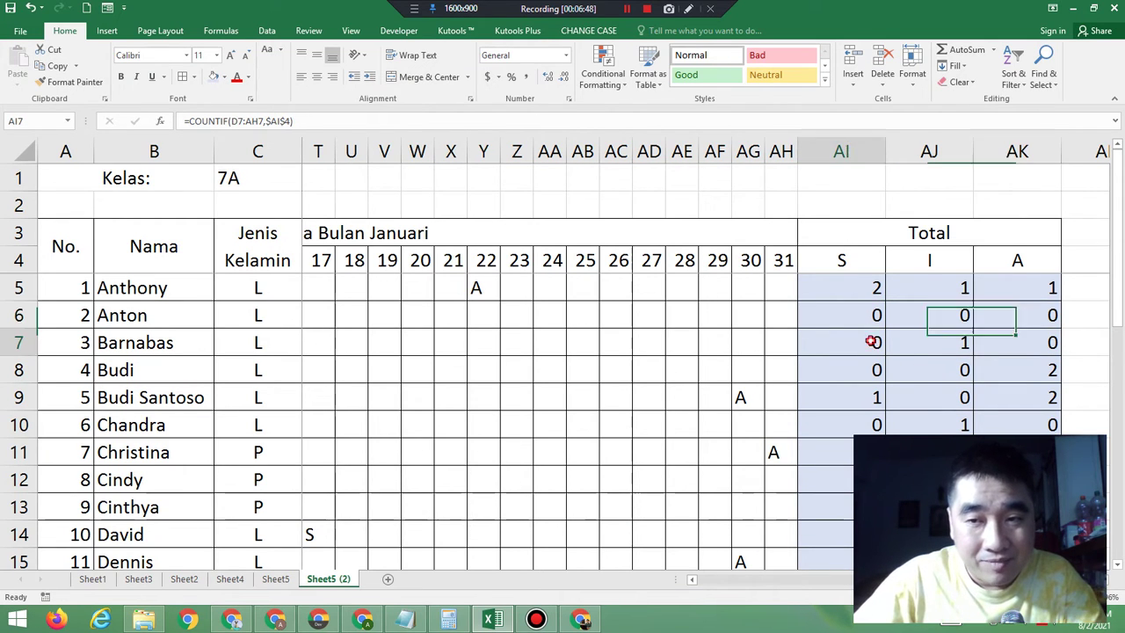
{"action": "left_click", "coordinate": [873, 369]}
{"action": "left_click", "coordinate": [980, 367]}
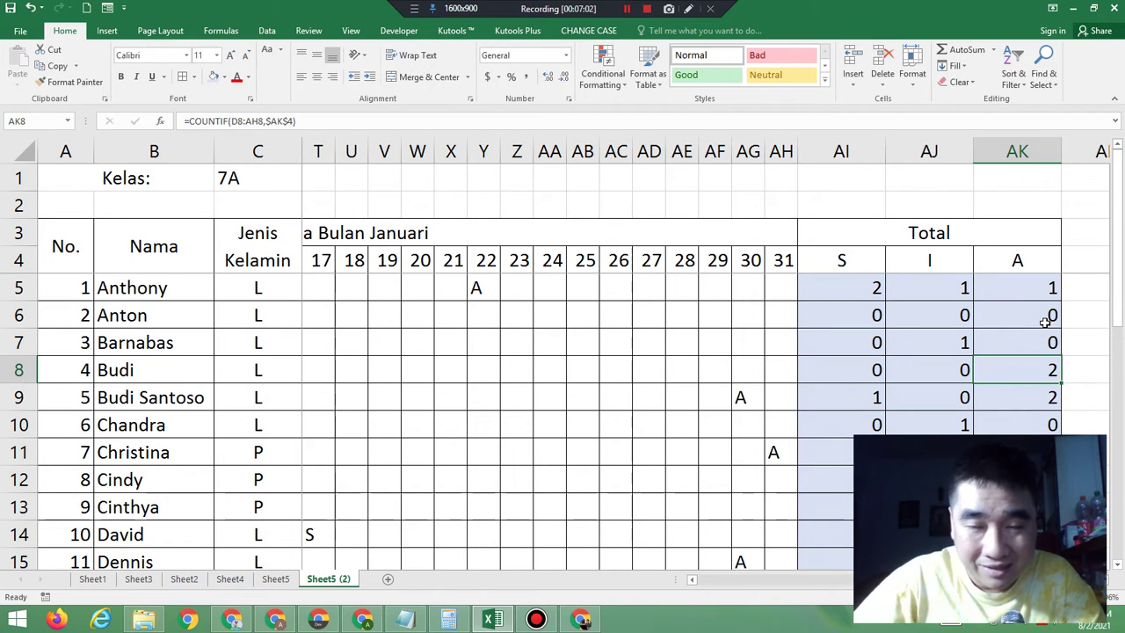
{"action": "left_click", "coordinate": [848, 292]}
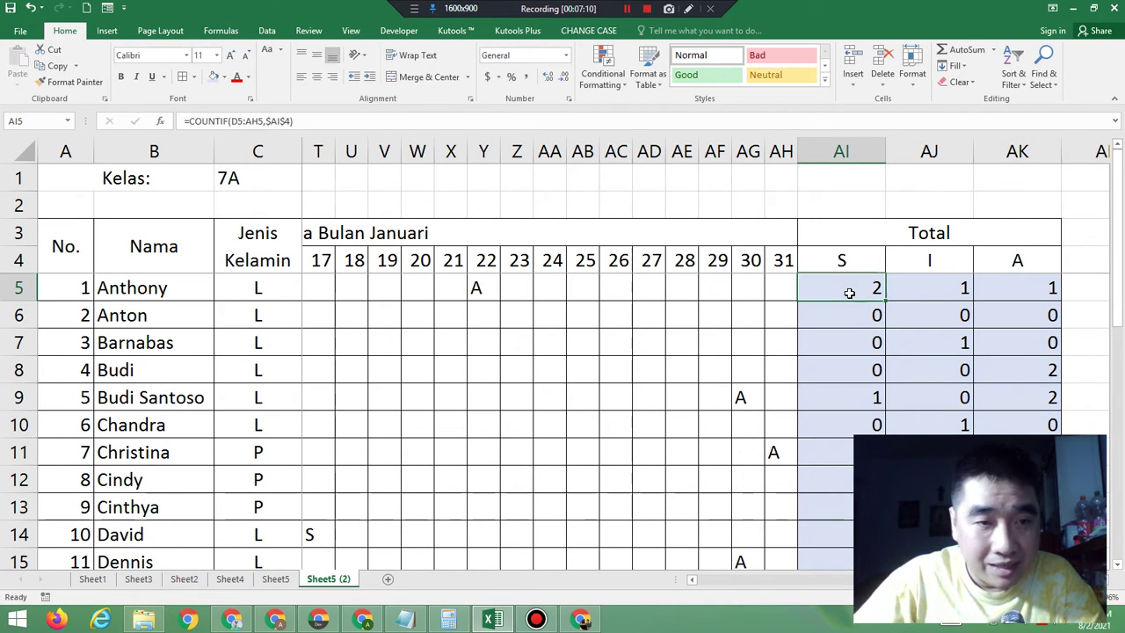
Step: Start a conditional formatting rule on AI5:AK24 for cells containing a cell value equal to 0
{"action": "left_click_drag", "start_coordinate": [856, 293], "coordinate": [994, 424]}
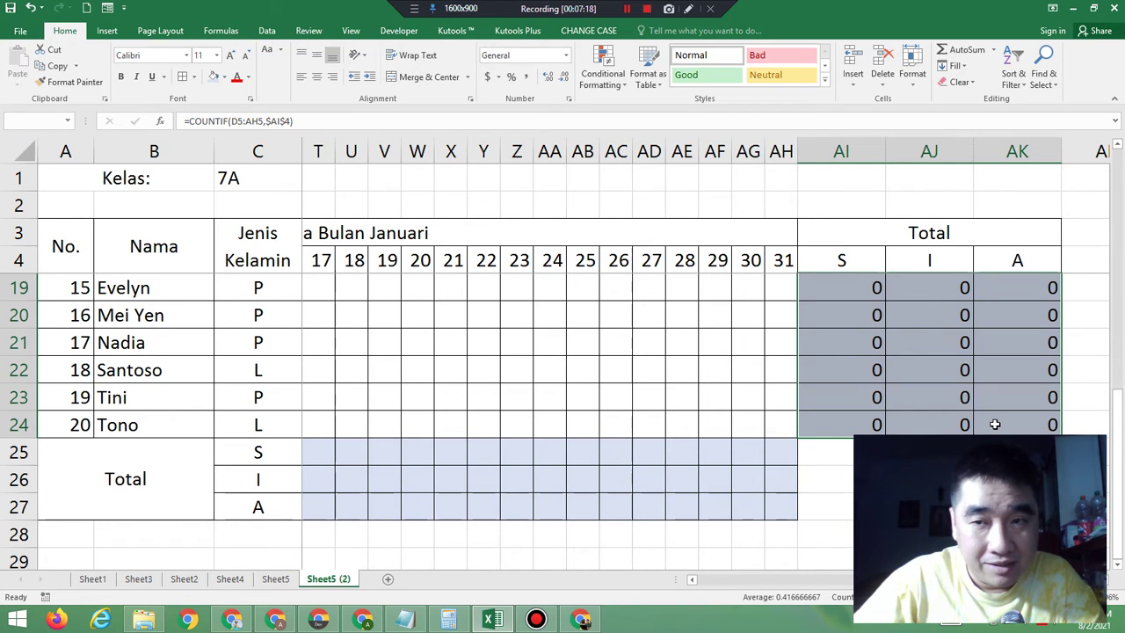
{"action": "left_click", "coordinate": [618, 86]}
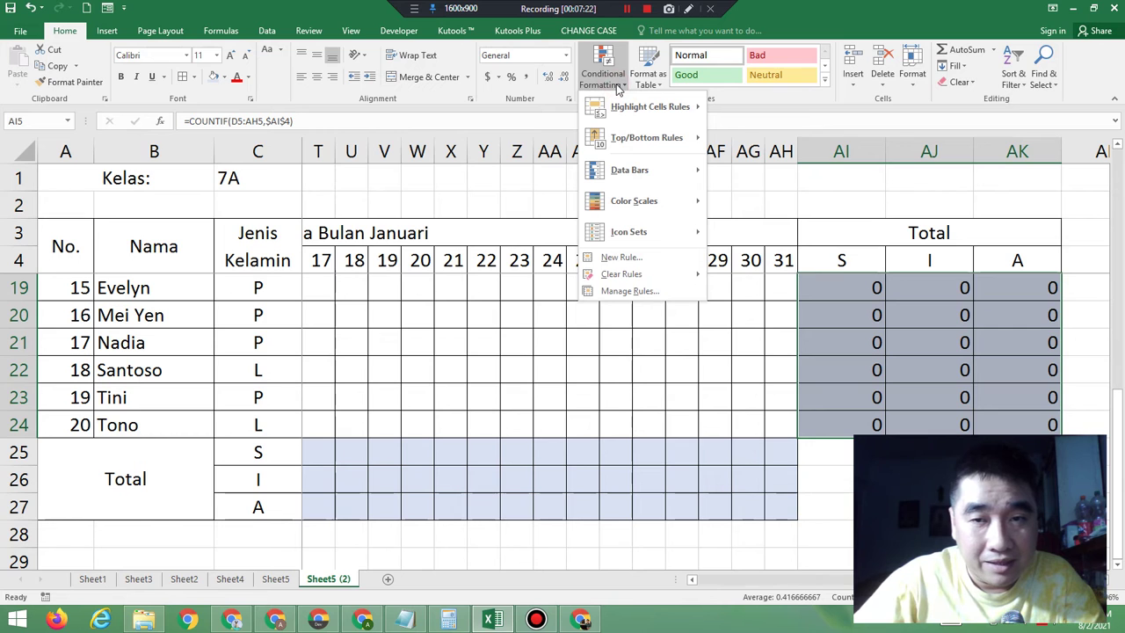
{"action": "left_click", "coordinate": [625, 257]}
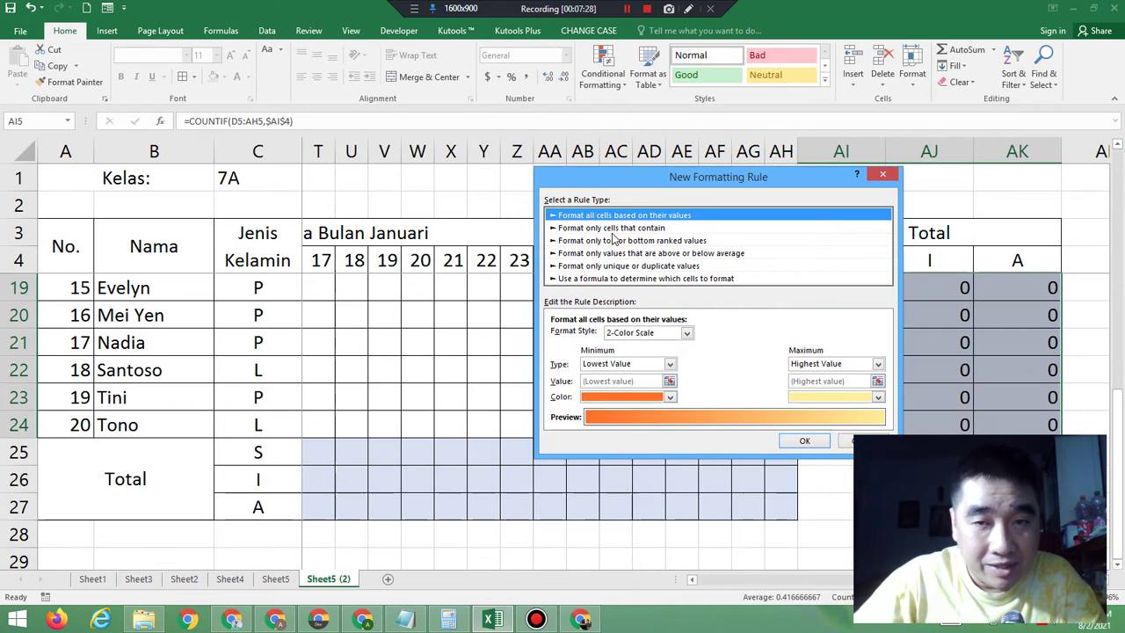
{"action": "left_click", "coordinate": [615, 231]}
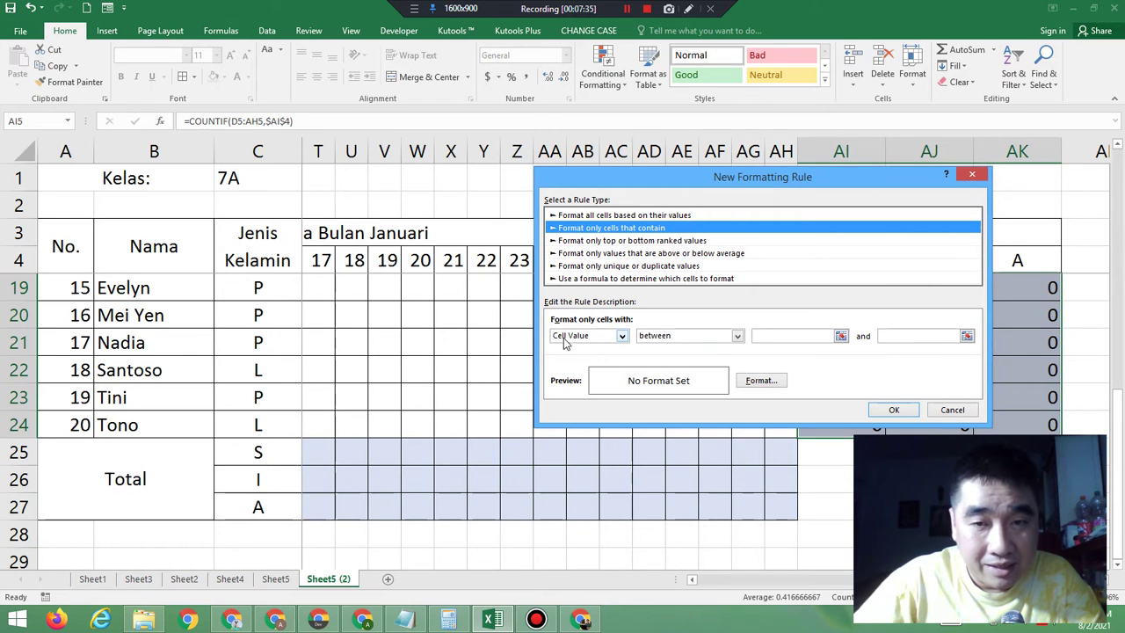
{"action": "left_click", "coordinate": [622, 337]}
{"action": "left_click", "coordinate": [614, 352]}
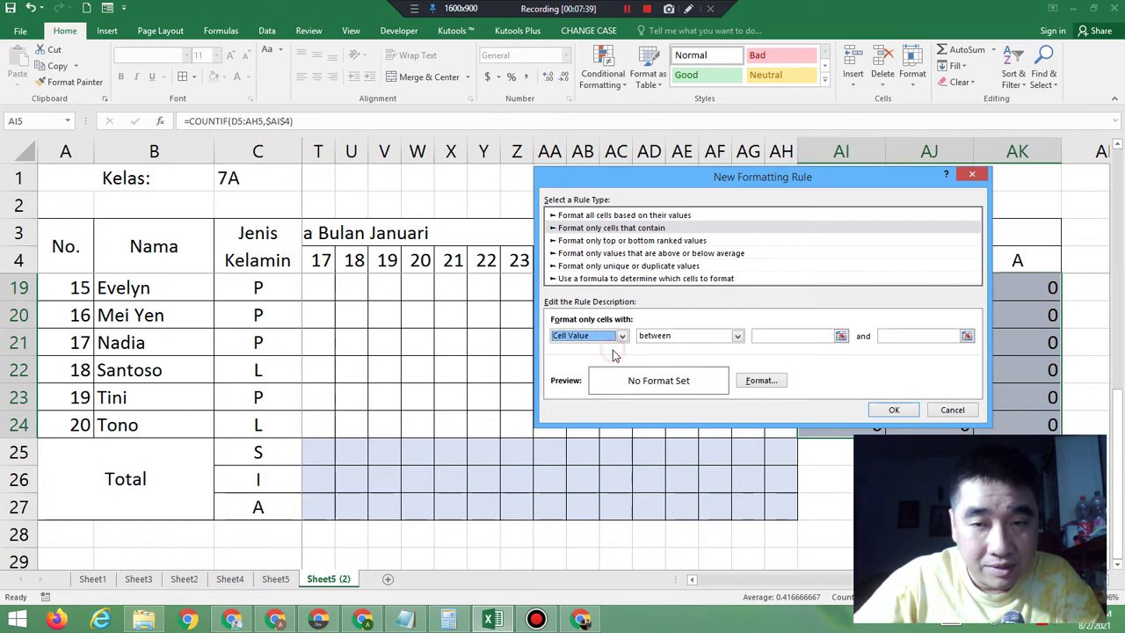
{"action": "left_click", "coordinate": [737, 337]}
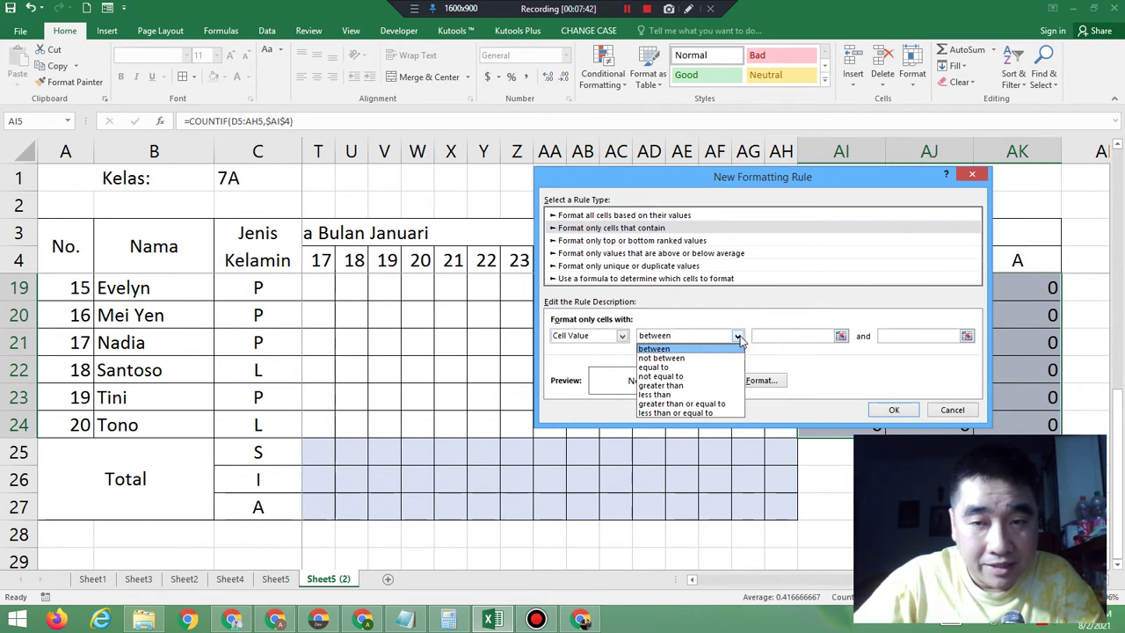
{"action": "left_click", "coordinate": [717, 367]}
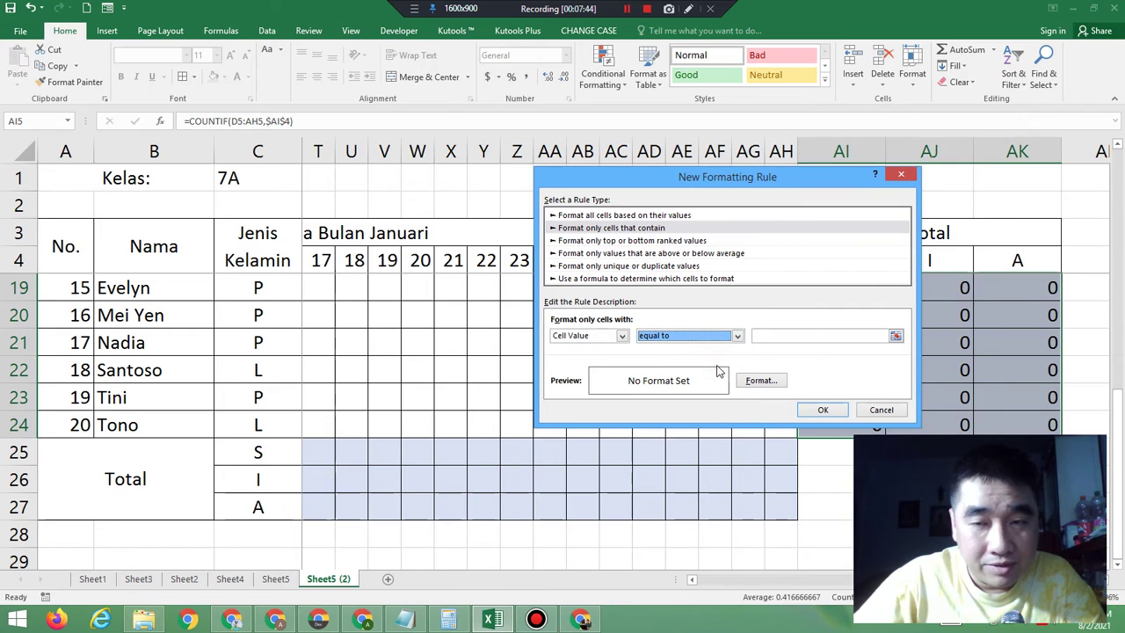
{"action": "left_click", "coordinate": [814, 335]}
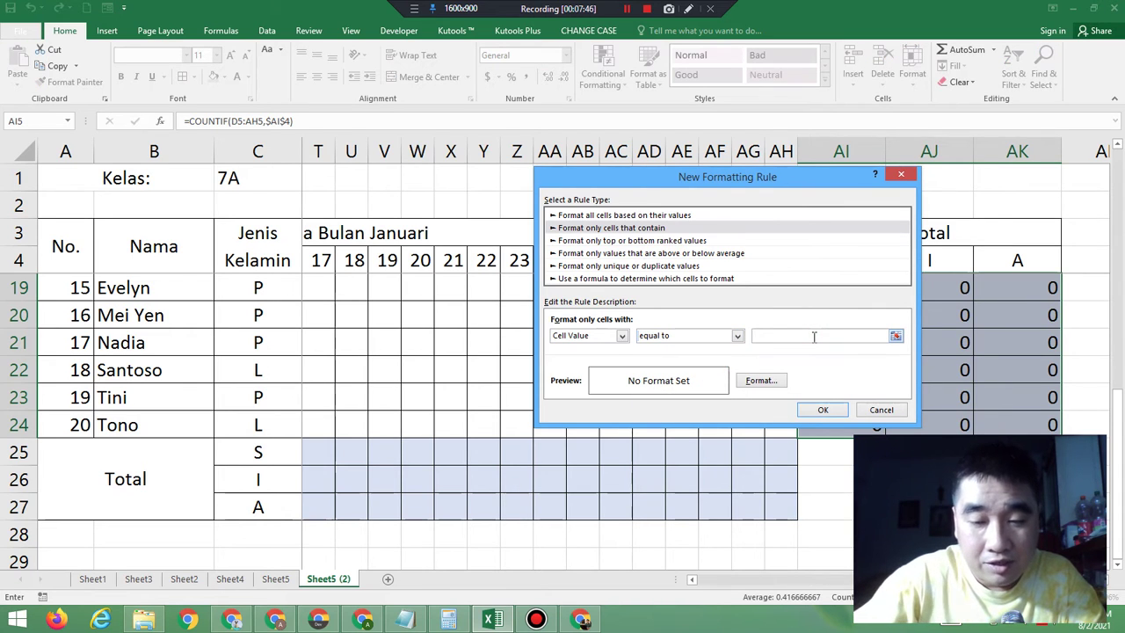
{"action": "type", "text": "0"}
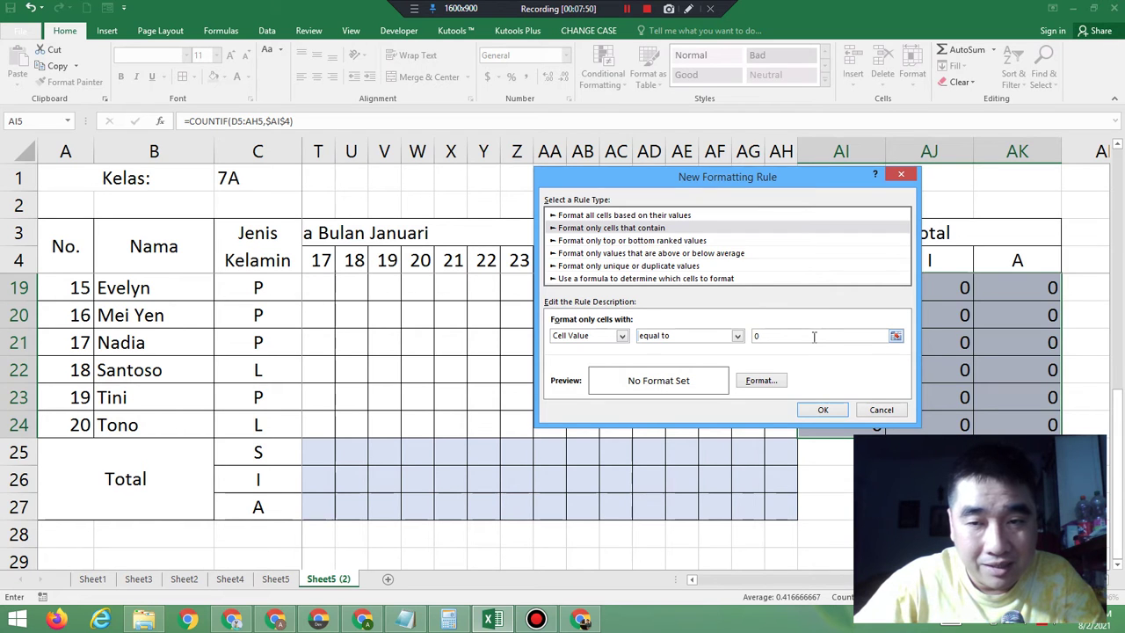
Step: Give the zero-value rule a white font color and apply it to the student totals
{"action": "left_click", "coordinate": [761, 381]}
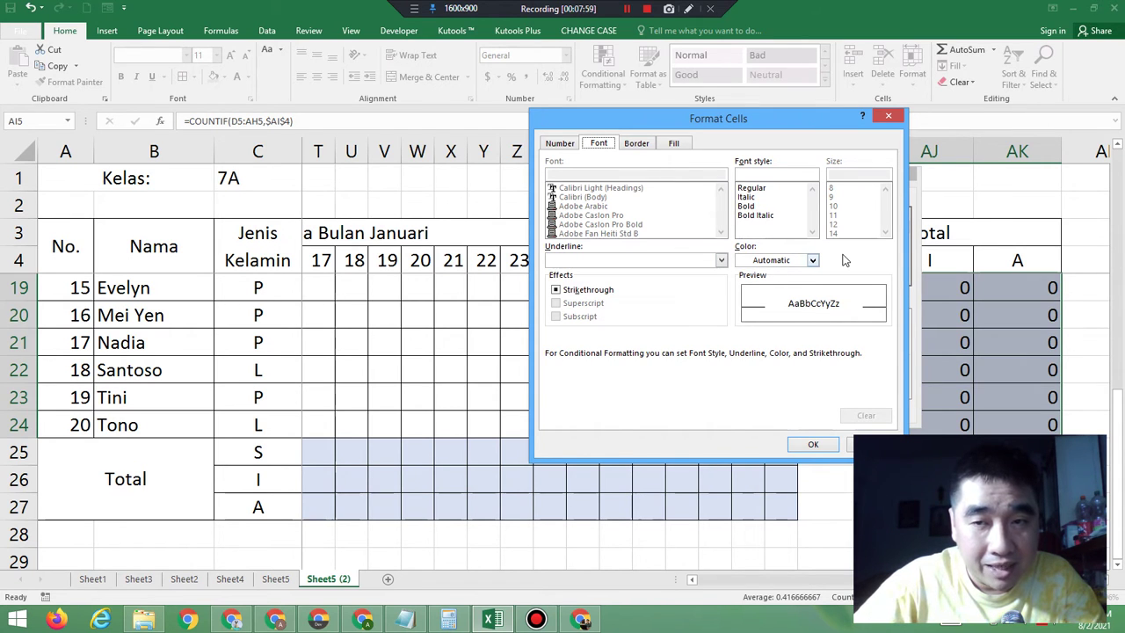
{"action": "left_click", "coordinate": [813, 261]}
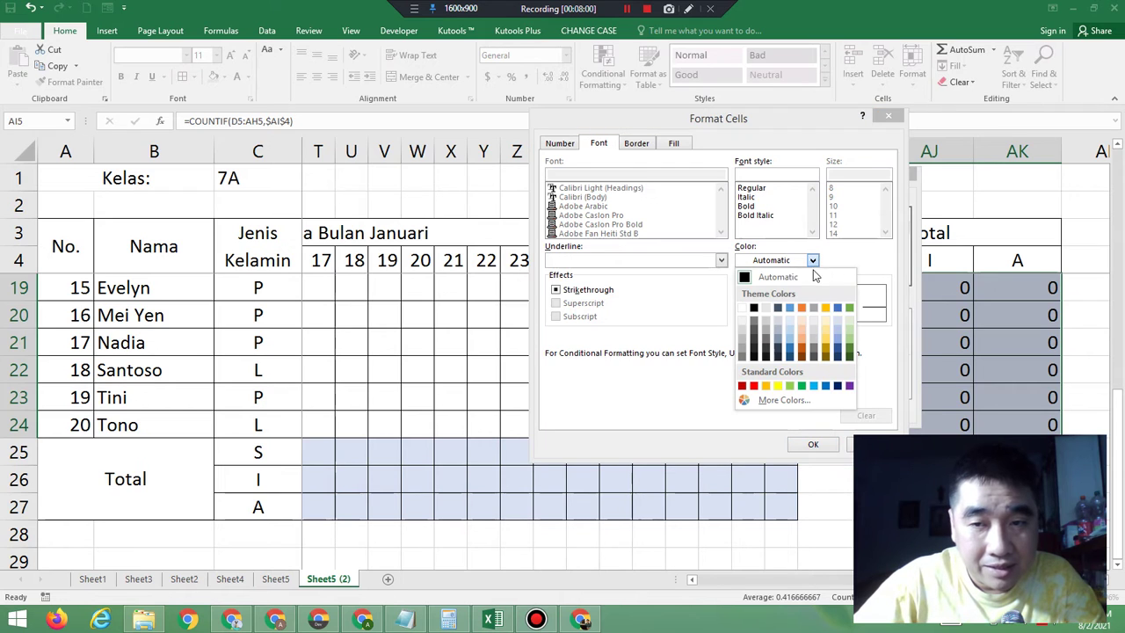
{"action": "left_click", "coordinate": [742, 309]}
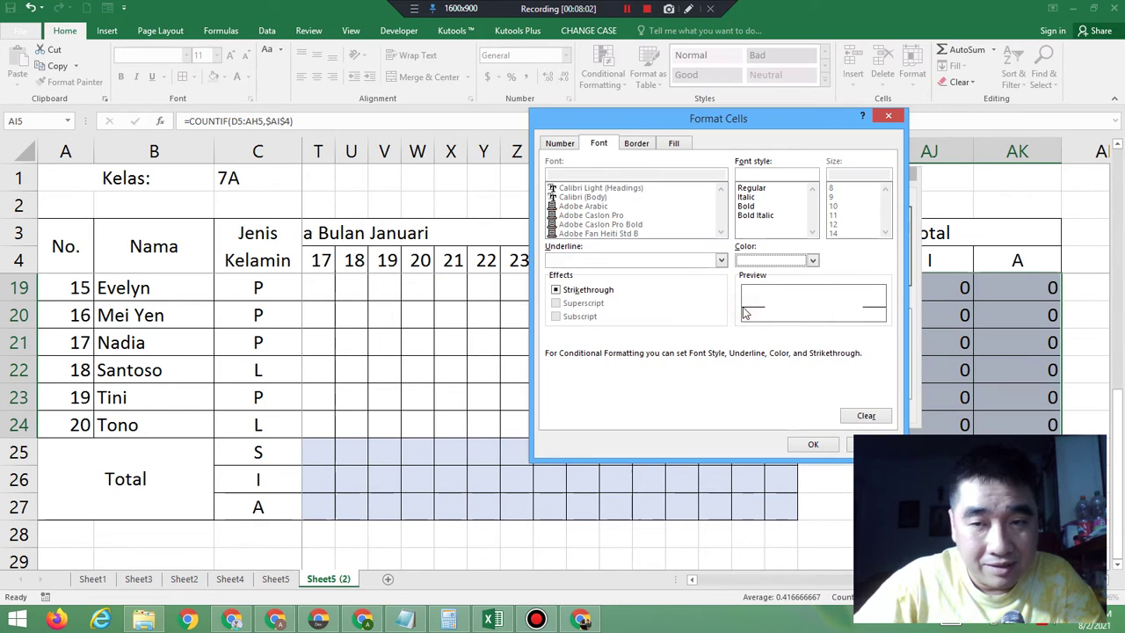
{"action": "left_click", "coordinate": [822, 446]}
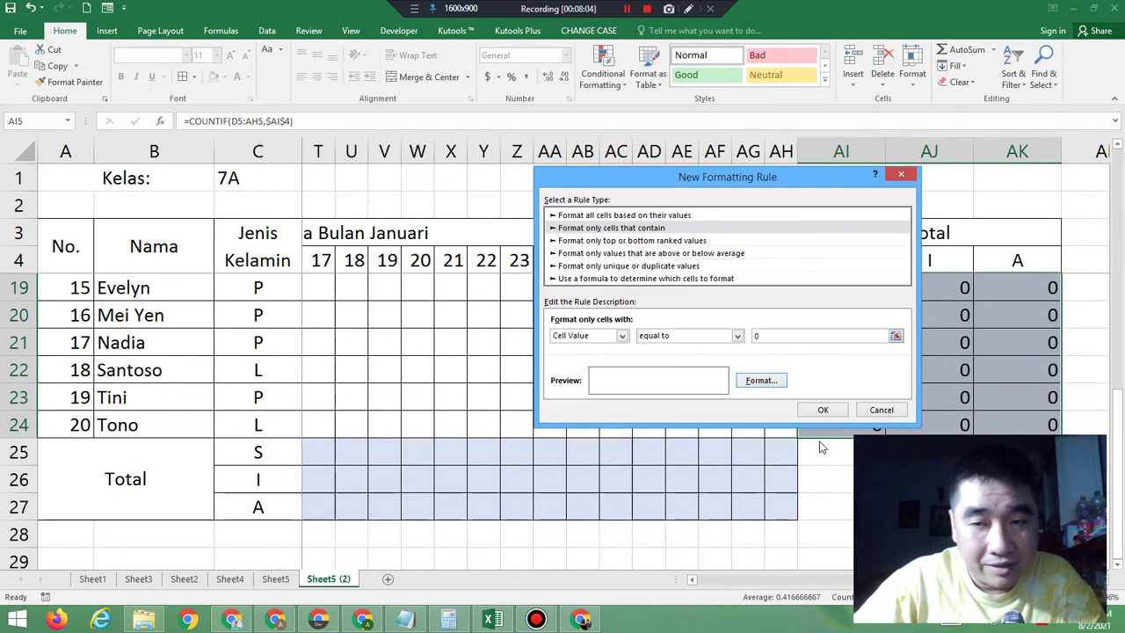
{"action": "left_click", "coordinate": [814, 408]}
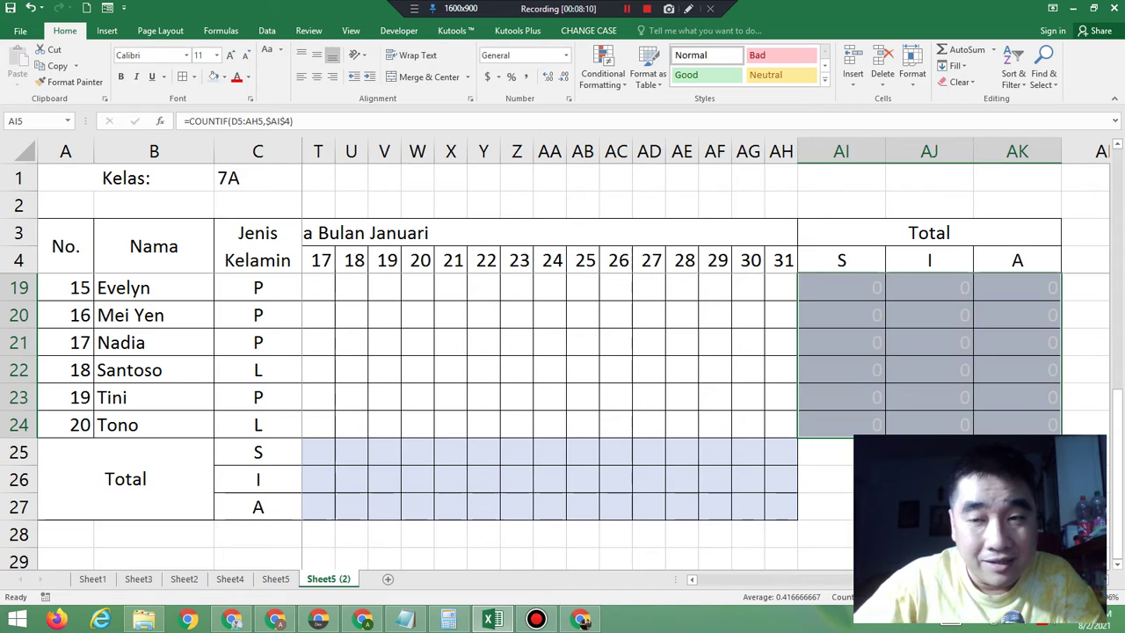
{"action": "left_click", "coordinate": [928, 507]}
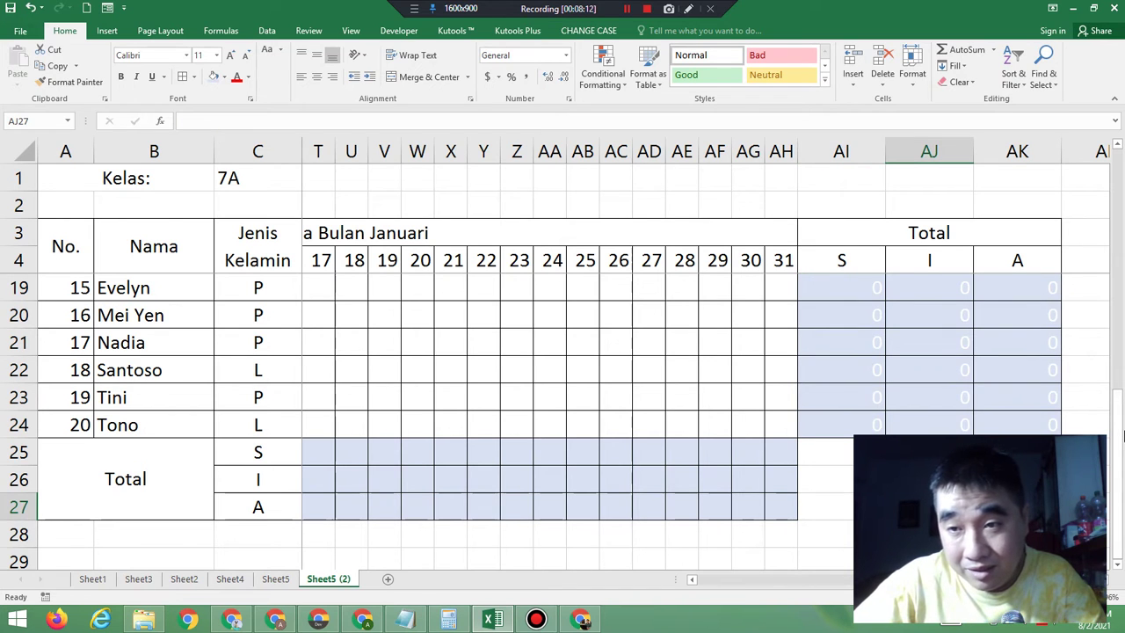
Step: Remove the fill color from the student totals in AI5:AK24 and review the result over all rows
{"action": "left_click_drag", "start_coordinate": [1121, 415], "coordinate": [1085, 150]}
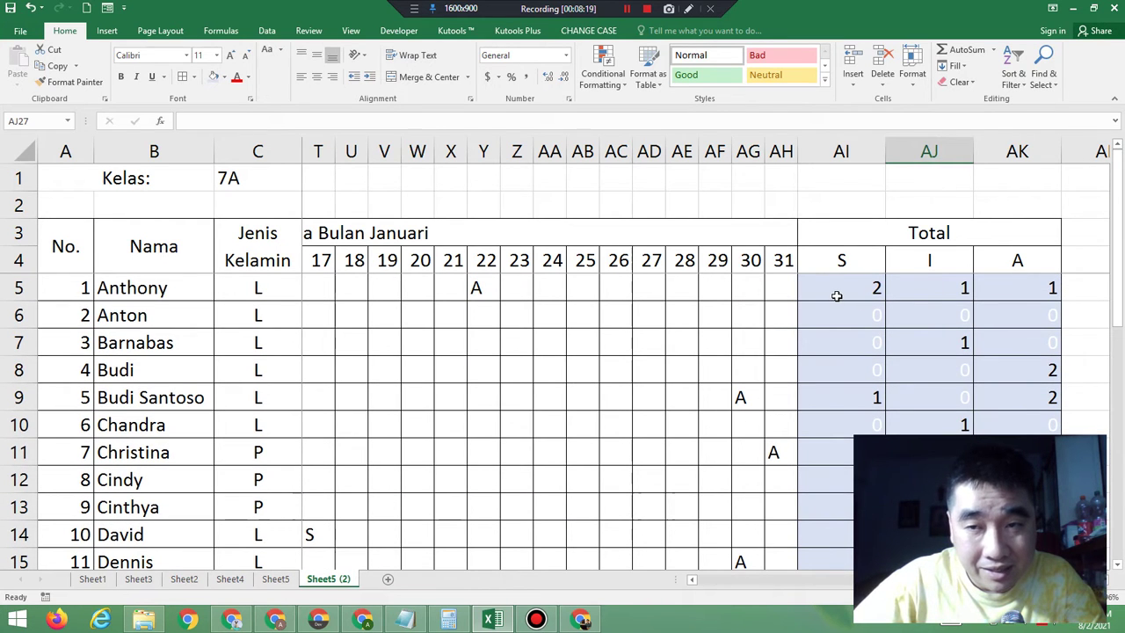
{"action": "left_click_drag", "start_coordinate": [837, 295], "coordinate": [999, 422]}
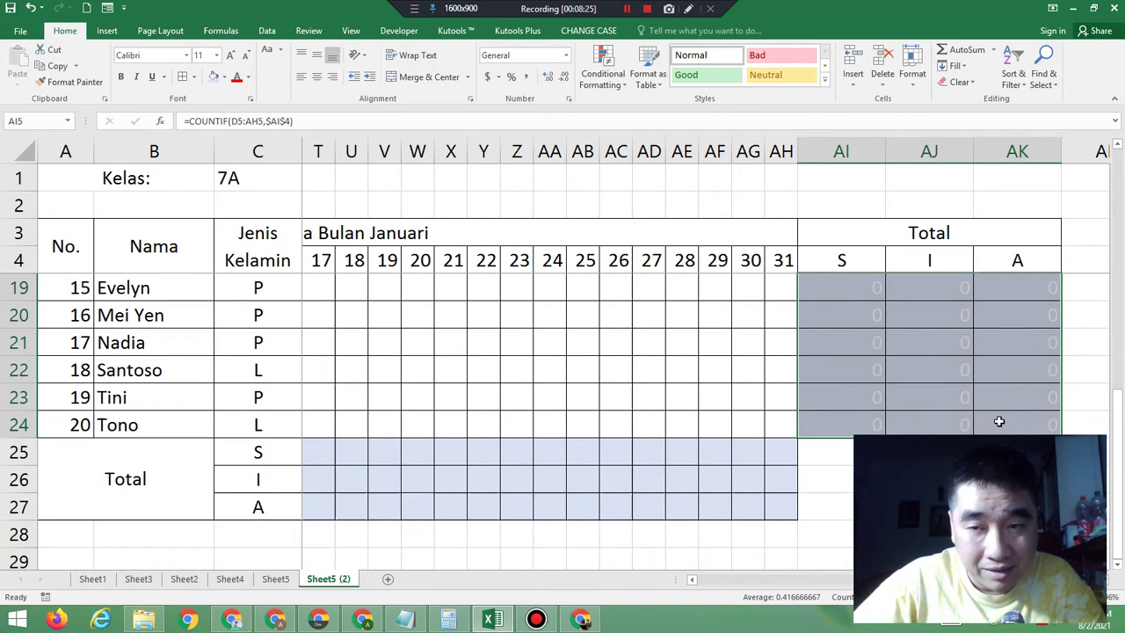
{"action": "left_click", "coordinate": [225, 77]}
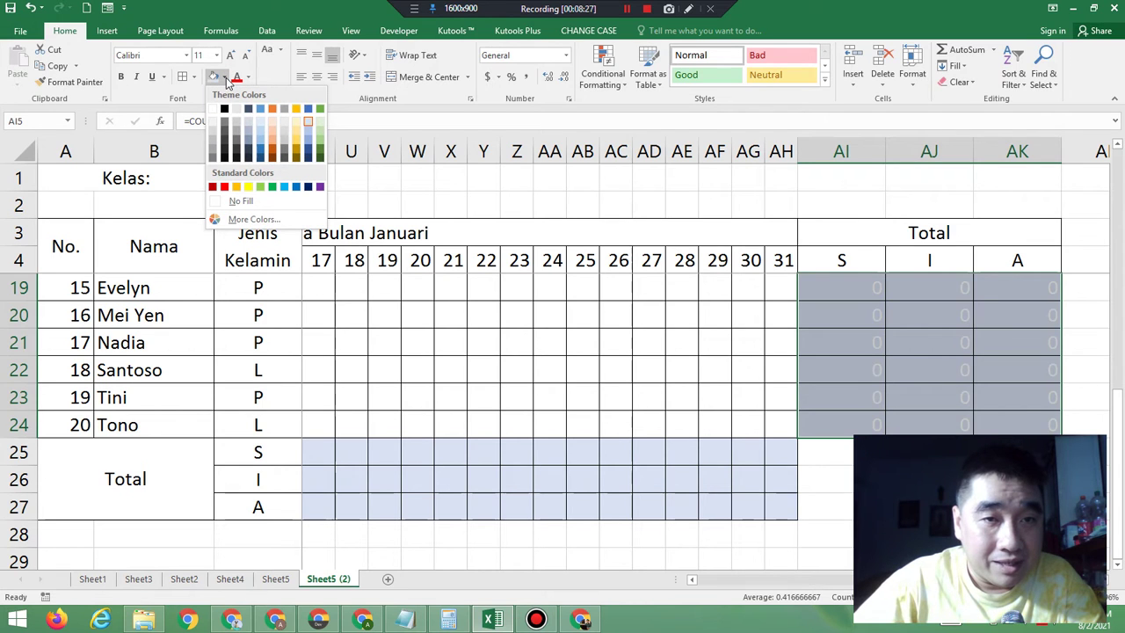
{"action": "left_click", "coordinate": [241, 200]}
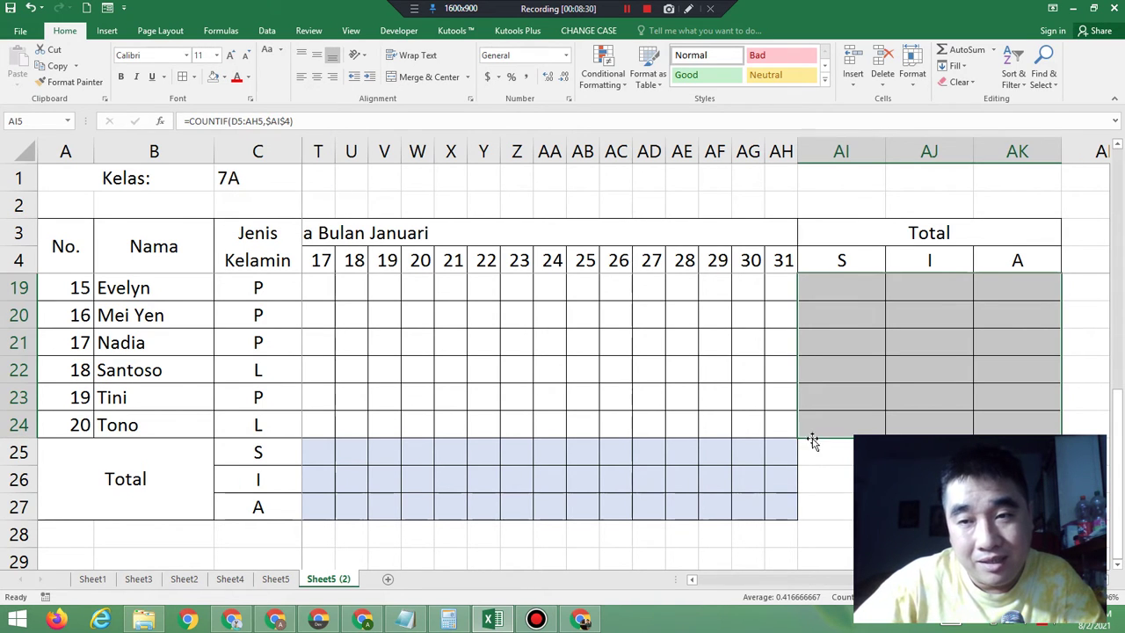
{"action": "left_click", "coordinate": [929, 507]}
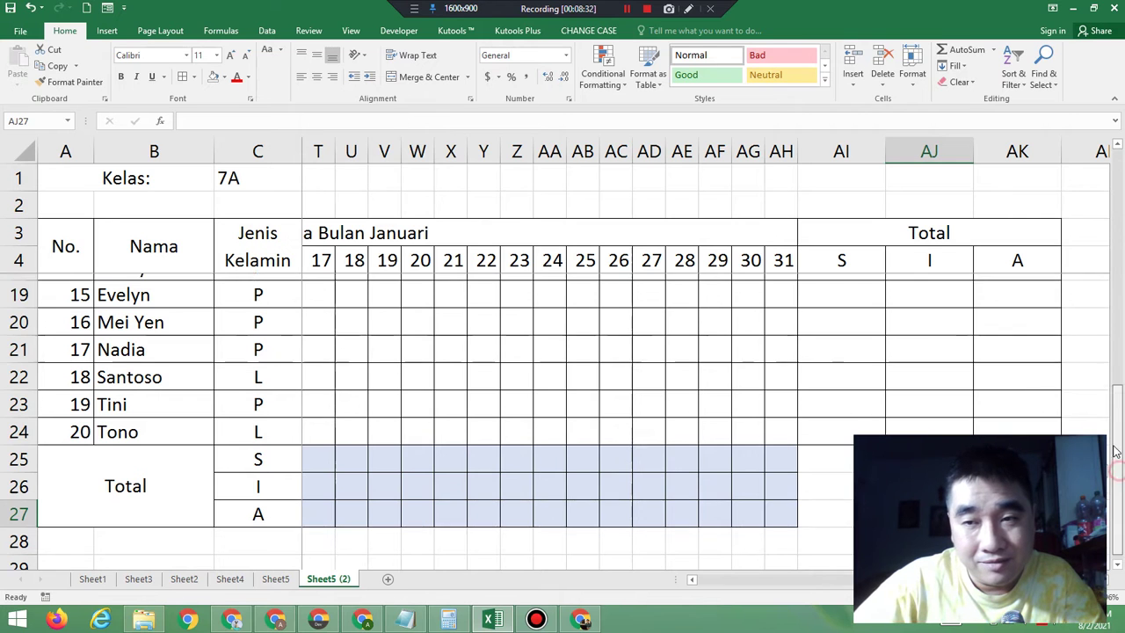
{"action": "scroll", "coordinate": [1107, 395], "scroll_direction": "up", "scroll_amount": 5}
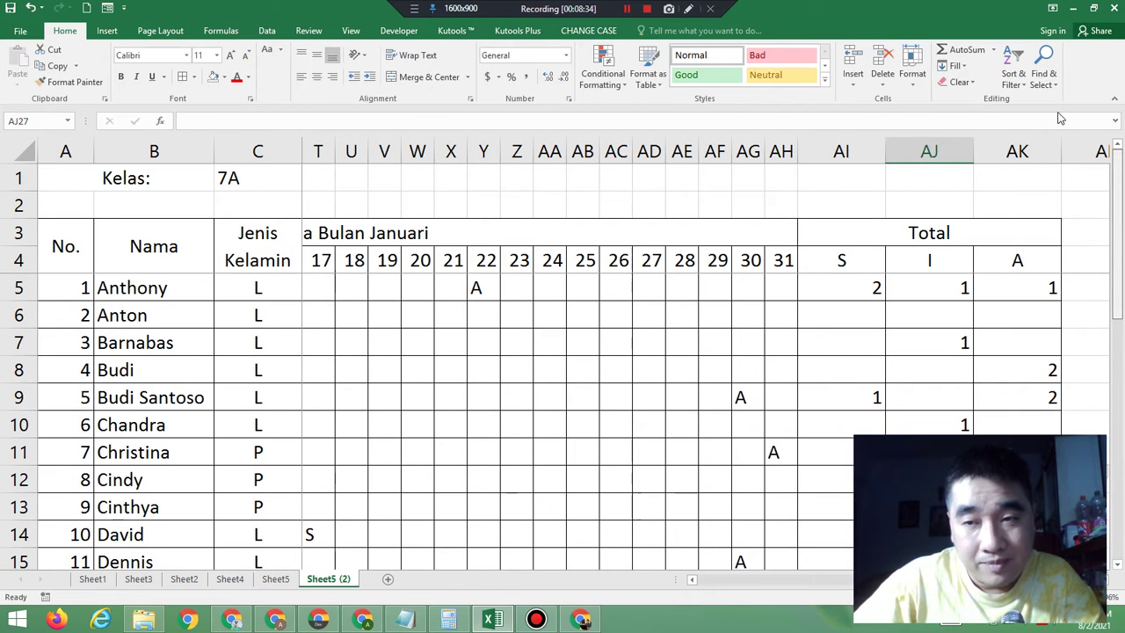
{"action": "scroll", "coordinate": [1116, 440], "scroll_direction": "down", "scroll_amount": 5}
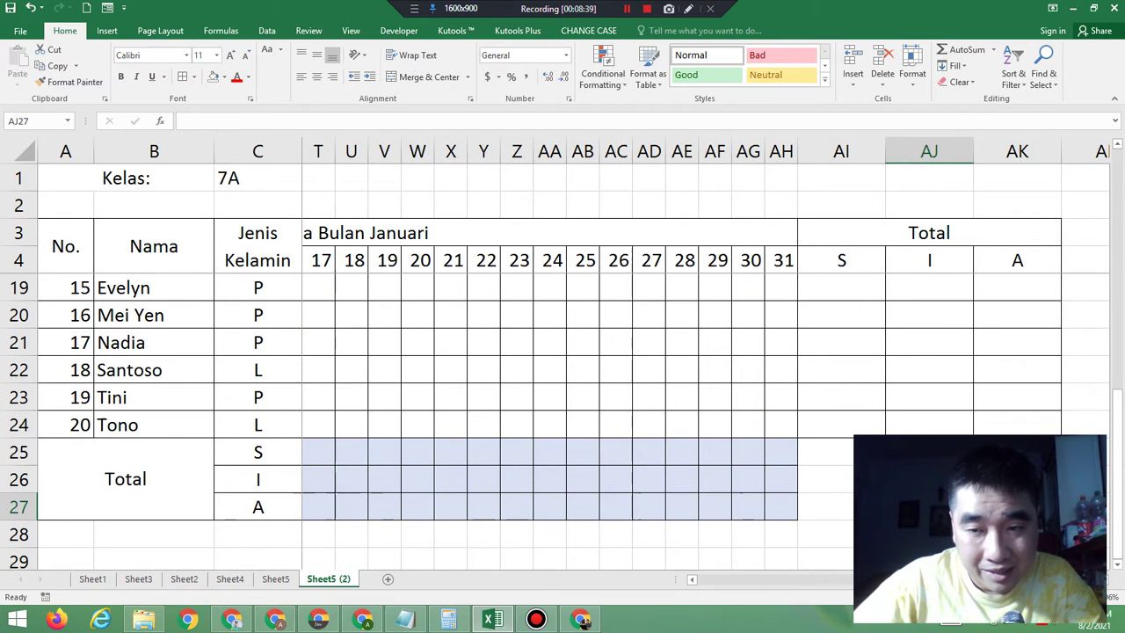
{"action": "left_click_drag", "start_coordinate": [900, 581], "coordinate": [680, 581]}
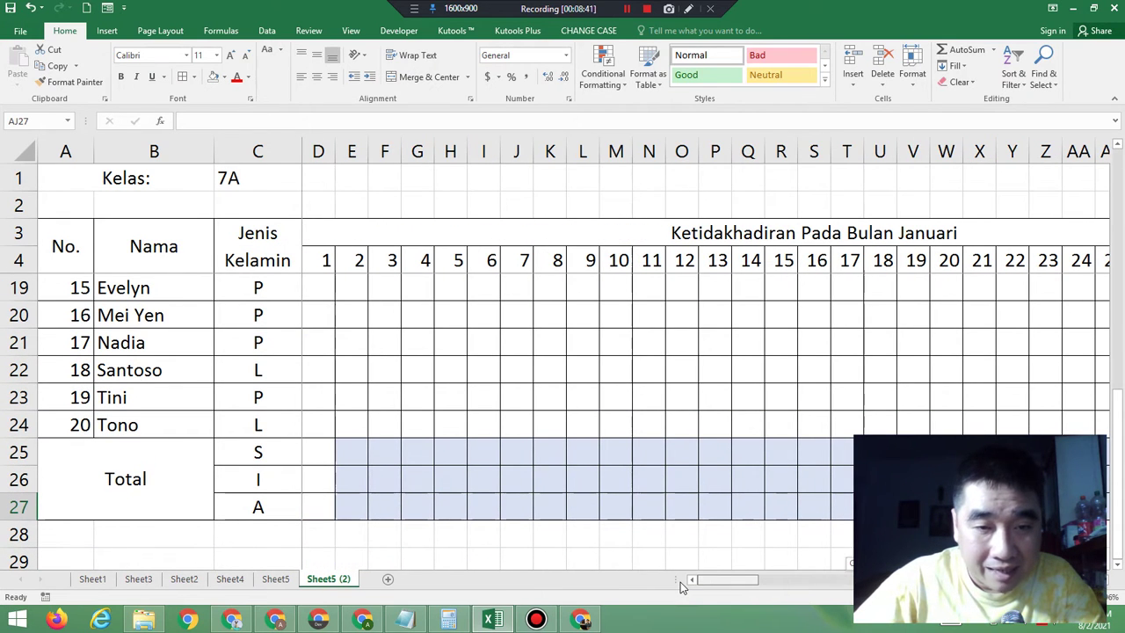
{"action": "left_click", "coordinate": [319, 449]}
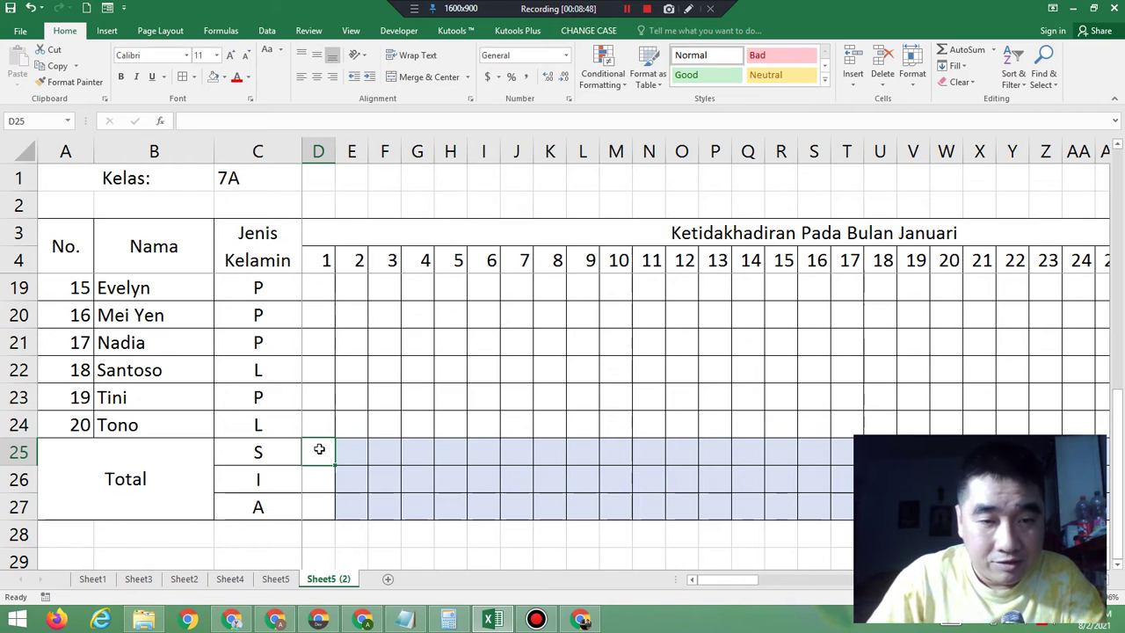
{"action": "type", "text": "="}
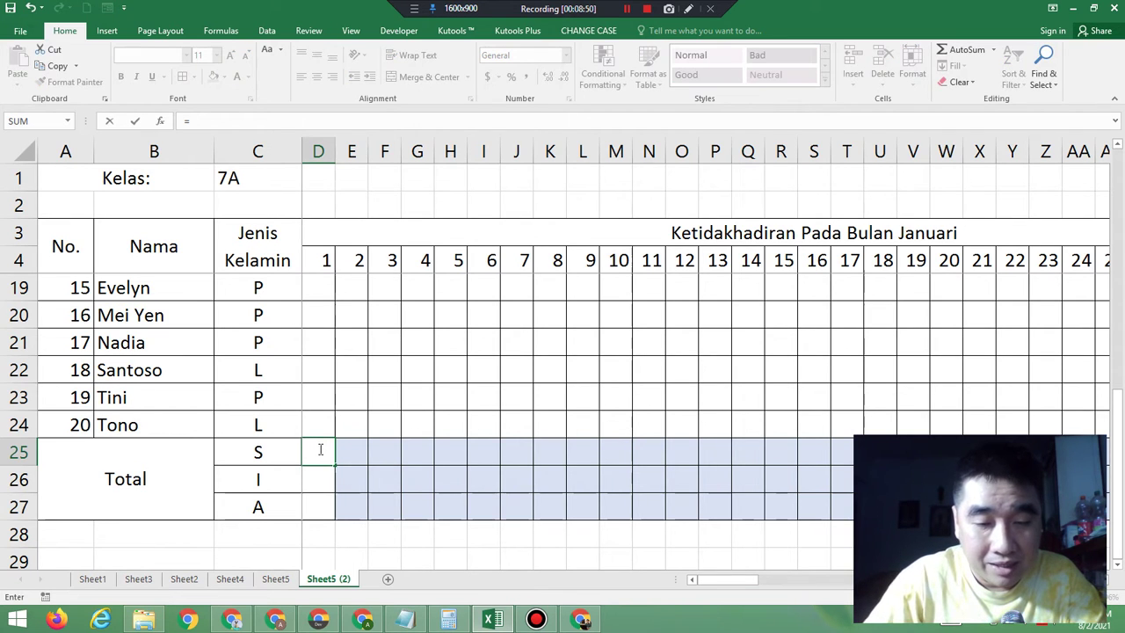
{"action": "key", "text": "Escape"}
{"action": "left_click", "coordinate": [372, 517]}
Step: Clear the conditional formatting rules from the daily total cells D25:AH27
{"action": "left_click", "coordinate": [314, 451]}
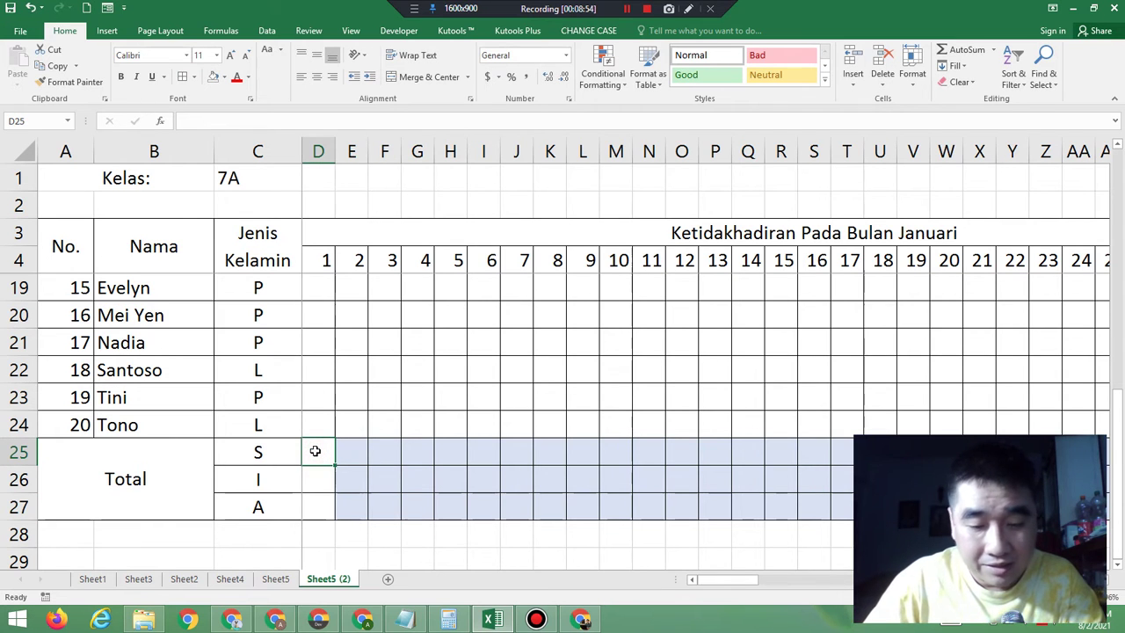
{"action": "key", "text": "shift+Right"}
{"action": "key", "text": "shift+Right"}
{"action": "key", "text": "shift+Right"}
{"action": "key", "text": "shift+Right"}
{"action": "key", "text": "shift+Right"}
{"action": "key", "text": "shift+Right"}
{"action": "key", "text": "shift+Right"}
{"action": "key", "text": "shift+Right"}
{"action": "key", "text": "shift+Right"}
{"action": "key", "text": "shift+Right"}
{"action": "key", "text": "shift+Right"}
{"action": "key", "text": "shift+Right"}
{"action": "key", "text": "shift+Right"}
{"action": "key", "text": "shift+Right"}
{"action": "key", "text": "shift+Right"}
{"action": "key", "text": "shift+Right"}
{"action": "key", "text": "shift+Right"}
{"action": "key", "text": "shift+Right"}
{"action": "key", "text": "shift+Right"}
{"action": "key", "text": "shift+Right"}
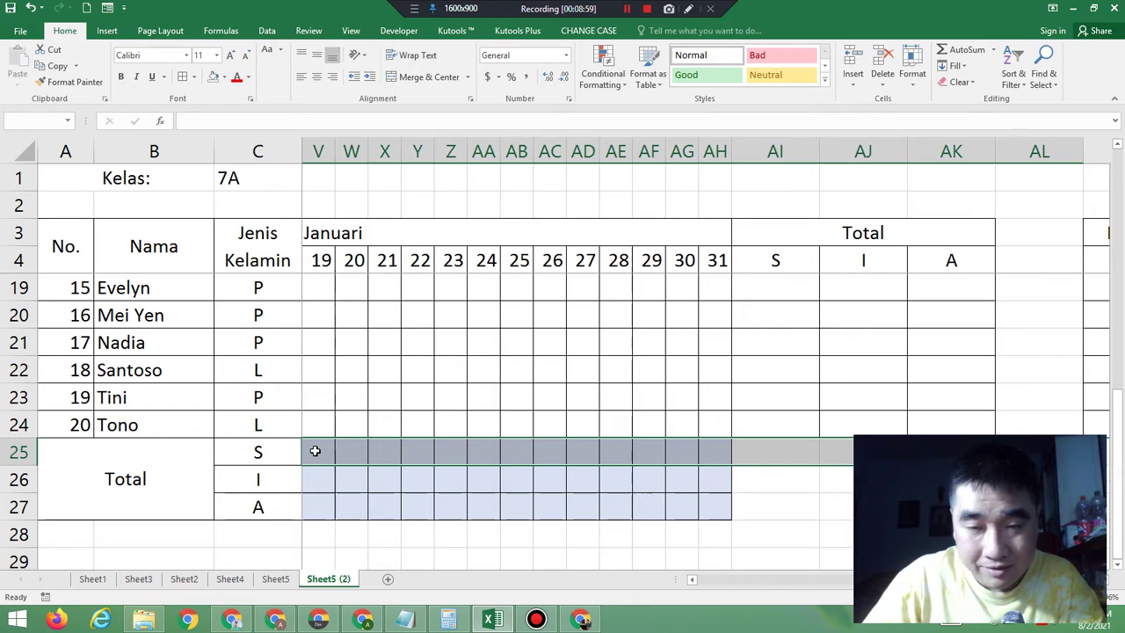
{"action": "key", "text": "shift+Left"}
{"action": "key", "text": "shift+Left"}
{"action": "key", "text": "shift+Left"}
{"action": "key", "text": "shift+Left"}
{"action": "key", "text": "shift+Left"}
{"action": "key", "text": "shift+Right"}
{"action": "key", "text": "shift+Down"}
{"action": "key", "text": "shift+Down"}
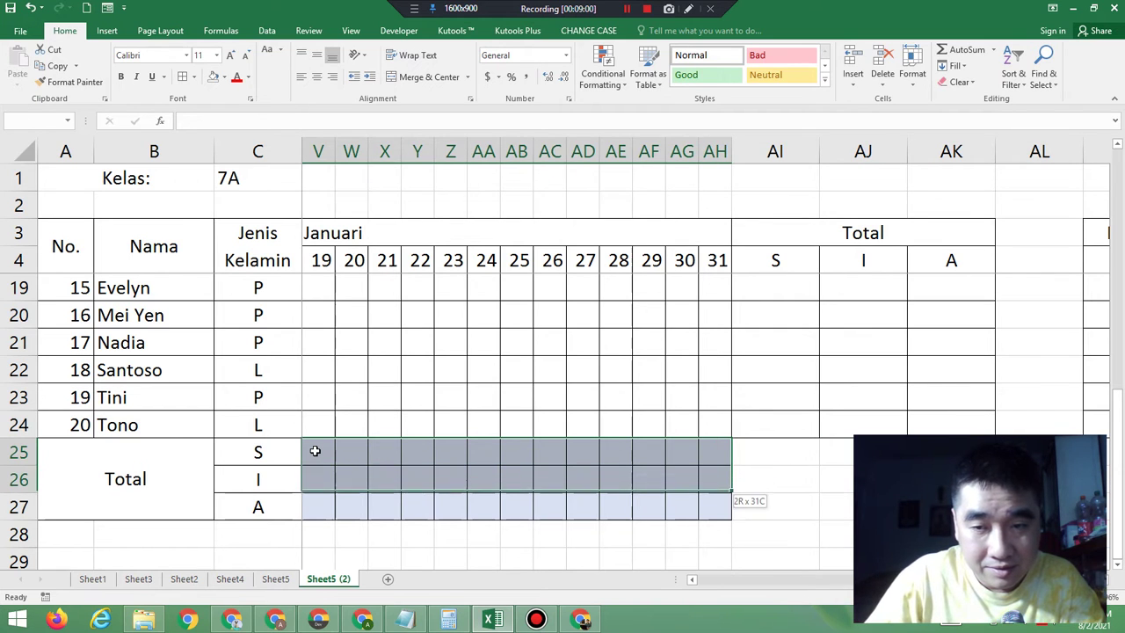
{"action": "left_click", "coordinate": [603, 81]}
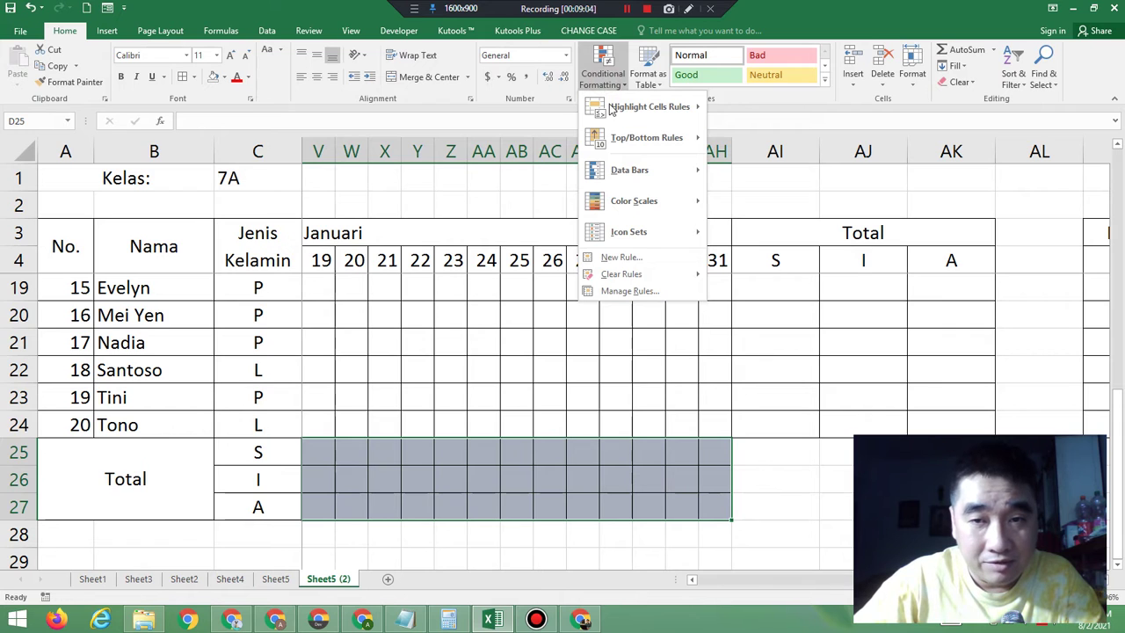
{"action": "mouse_move", "coordinate": [657, 274]}
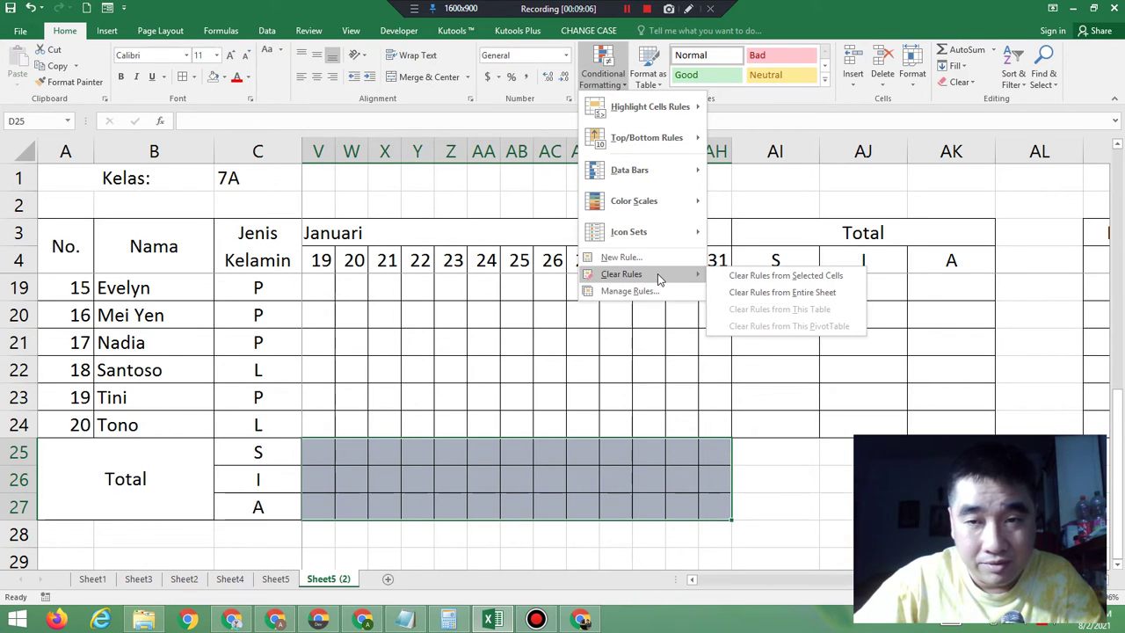
{"action": "left_click", "coordinate": [761, 277]}
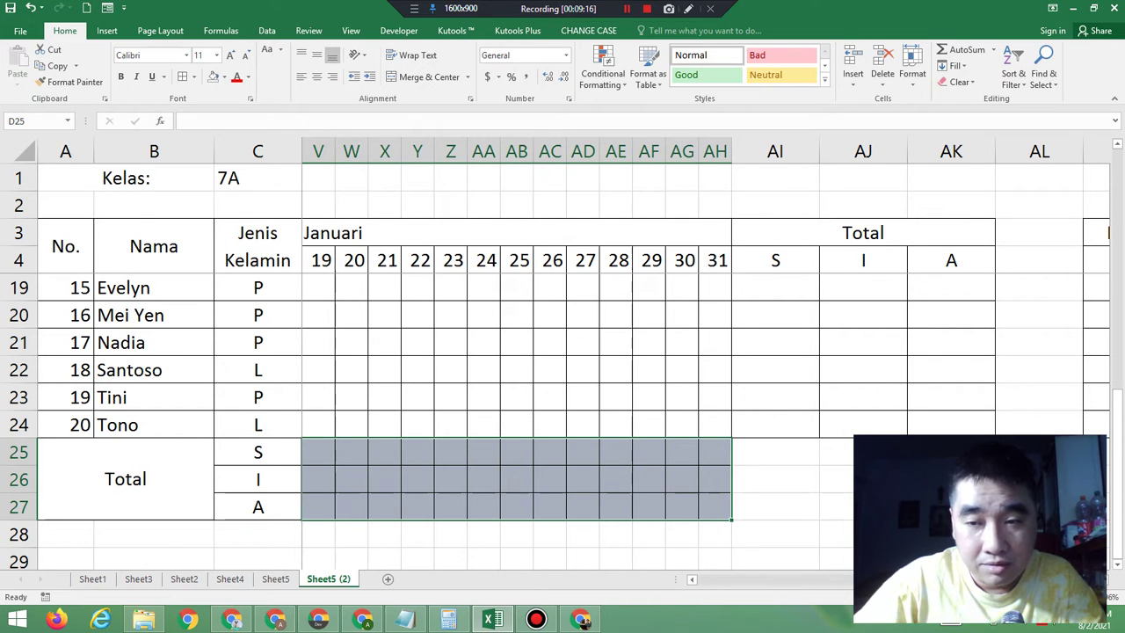
Step: Start a COUNTIF formula in D25, the S total for day 1, using the range D5:D24
{"action": "left_click_drag", "start_coordinate": [905, 579], "coordinate": [643, 572]}
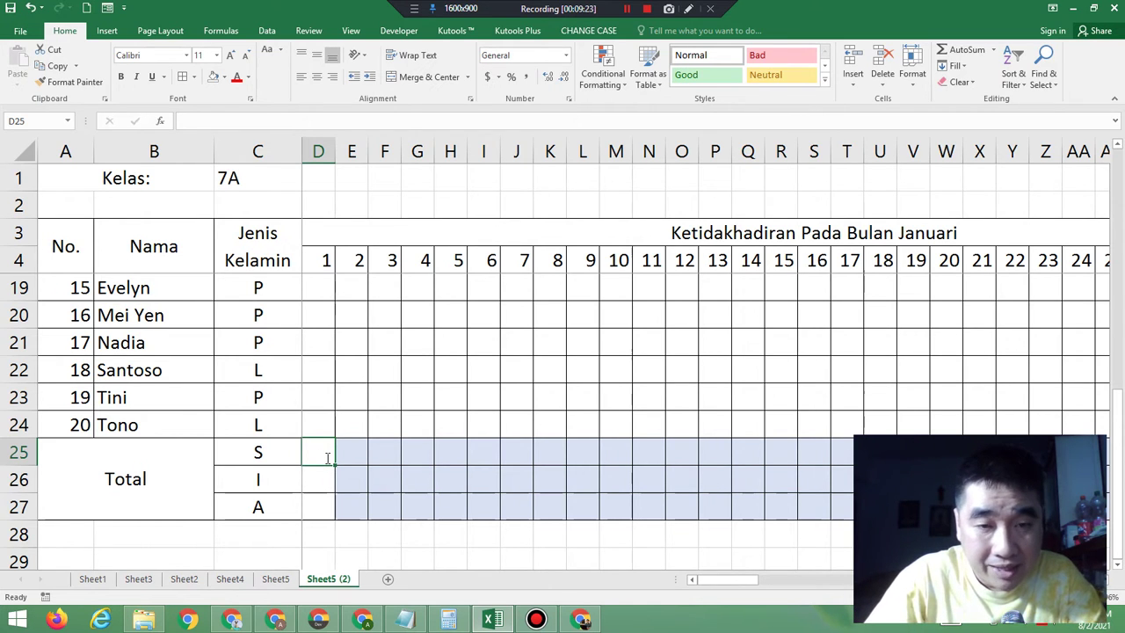
{"action": "type", "text": "=c"}
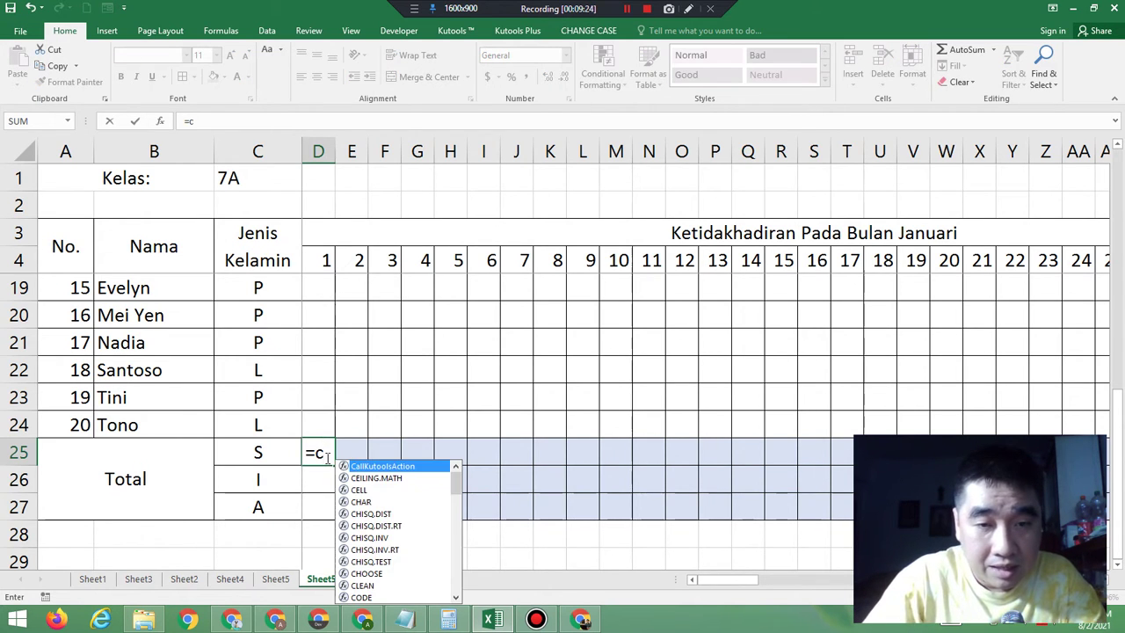
{"action": "type", "text": "ountif"}
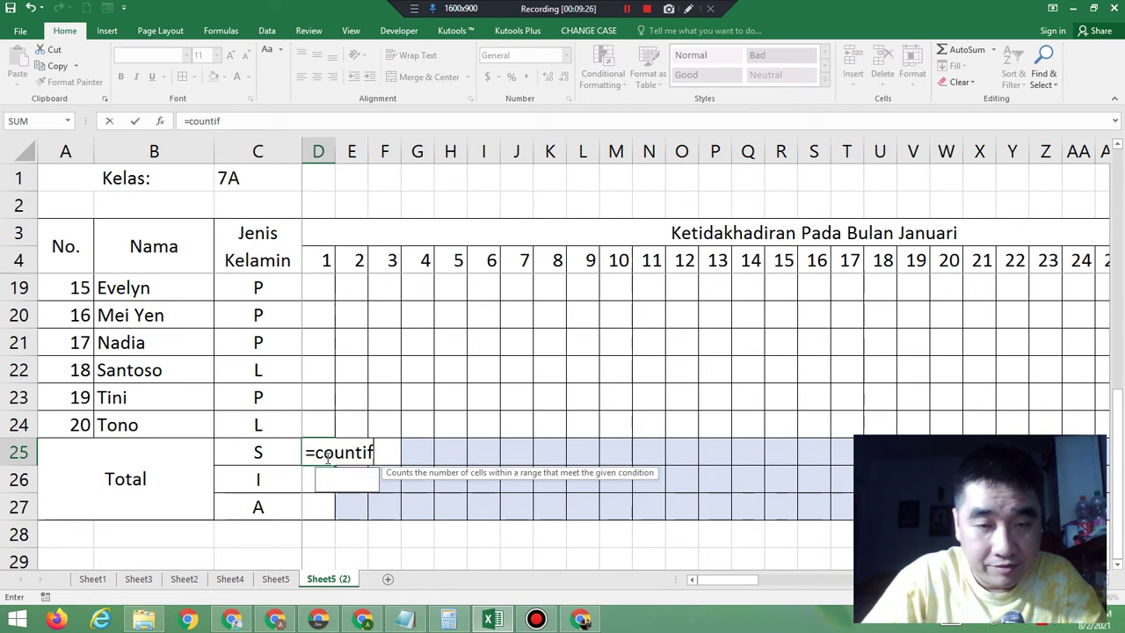
{"action": "type", "text": "("}
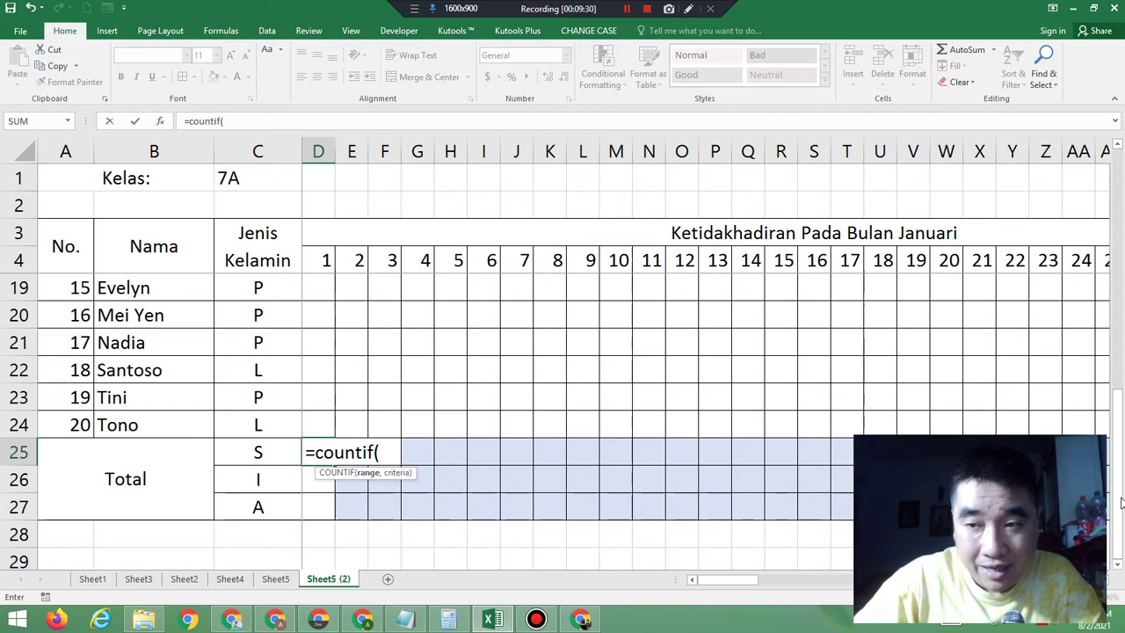
{"action": "scroll", "coordinate": [1112, 474], "scroll_direction": "up", "scroll_amount": 4}
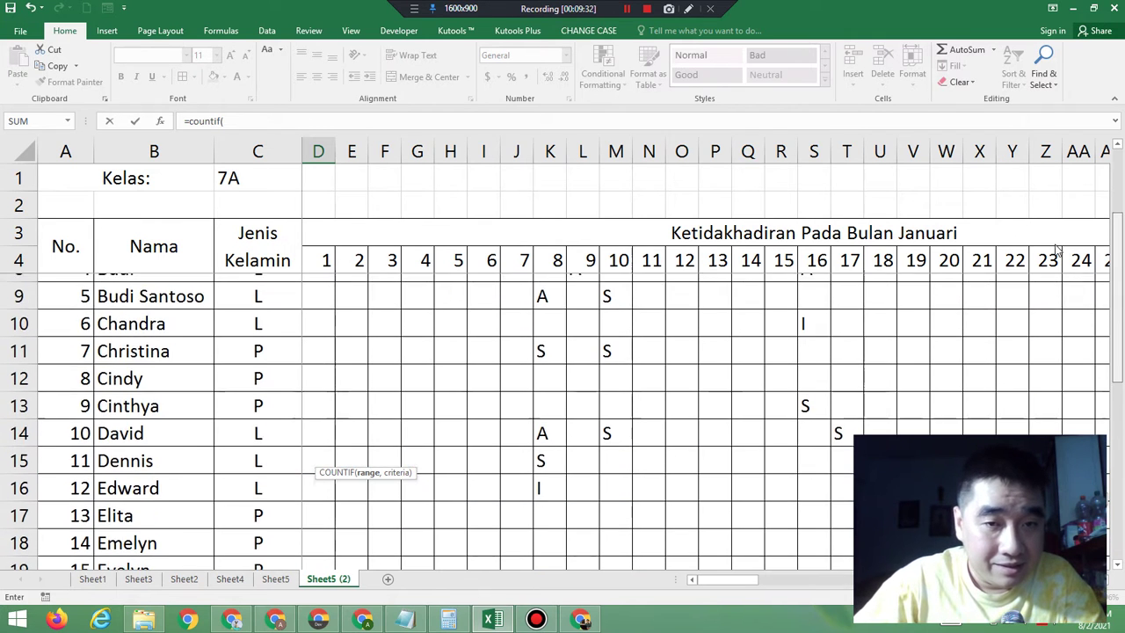
{"action": "scroll", "coordinate": [1056, 250], "scroll_direction": "up", "scroll_amount": 2}
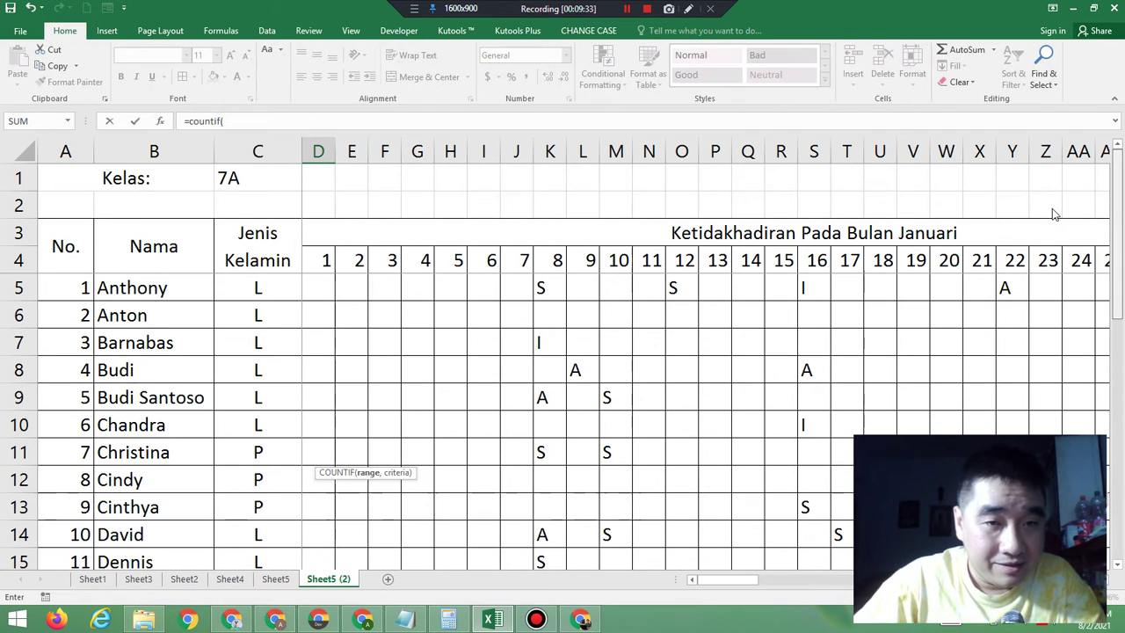
{"action": "left_click", "coordinate": [318, 282]}
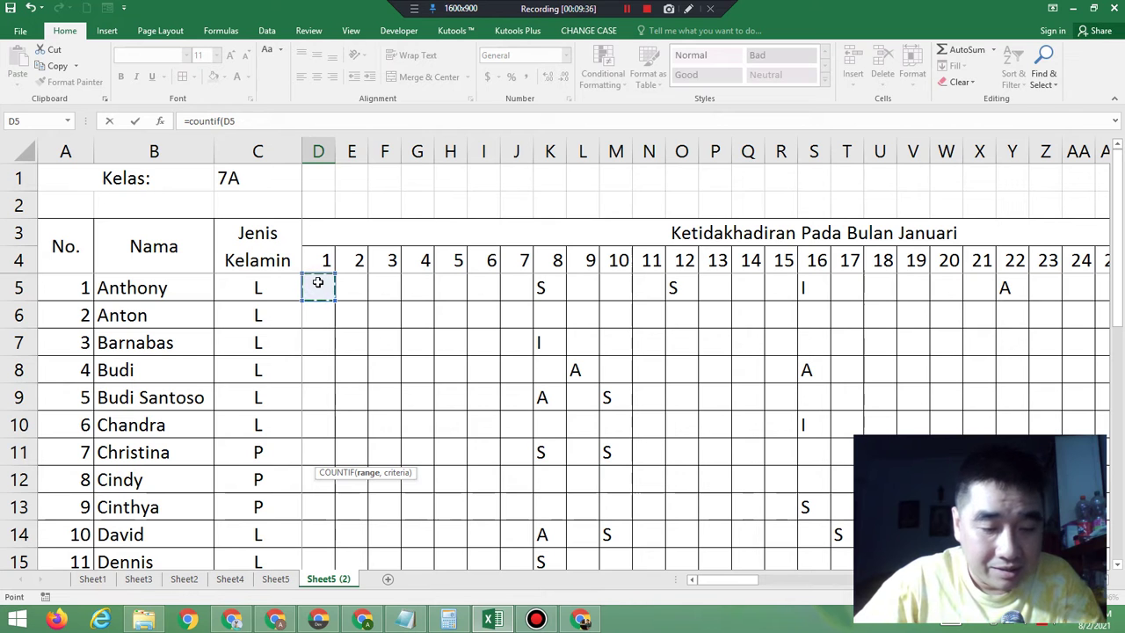
{"action": "key", "text": "shift+Down"}
{"action": "key", "text": "shift+Down"}
{"action": "key", "text": "shift+Down"}
{"action": "key", "text": "shift+Down"}
{"action": "key", "text": "shift+Down"}
{"action": "key", "text": "shift+Down"}
{"action": "key", "text": "shift+Down"}
{"action": "key", "text": "shift+Down"}
{"action": "key", "text": "shift+Down"}
{"action": "key", "text": "shift+Down"}
{"action": "key", "text": "shift+Down"}
{"action": "key", "text": "shift+Down"}
{"action": "key", "text": "shift+Down"}
{"action": "key", "text": "shift+Down"}
{"action": "key", "text": "shift+Down"}
{"action": "key", "text": "shift+Down"}
{"action": "key", "text": "shift+Down"}
{"action": "key", "text": "shift+Down"}
{"action": "key", "text": "shift+Down"}
{"action": "key", "text": "shift+Down"}
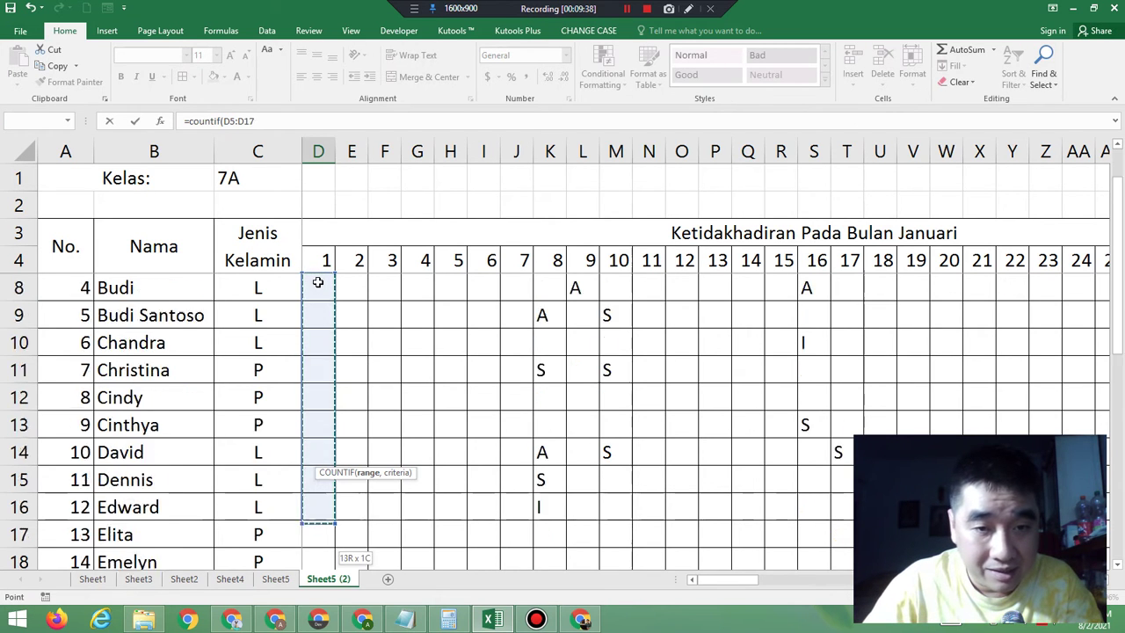
{"action": "key", "text": "shift+Down"}
{"action": "key", "text": "shift+Up"}
{"action": "key", "text": "shift+Up"}
{"action": "key", "text": "shift+Up"}
{"action": "key", "text": "shift+Up"}
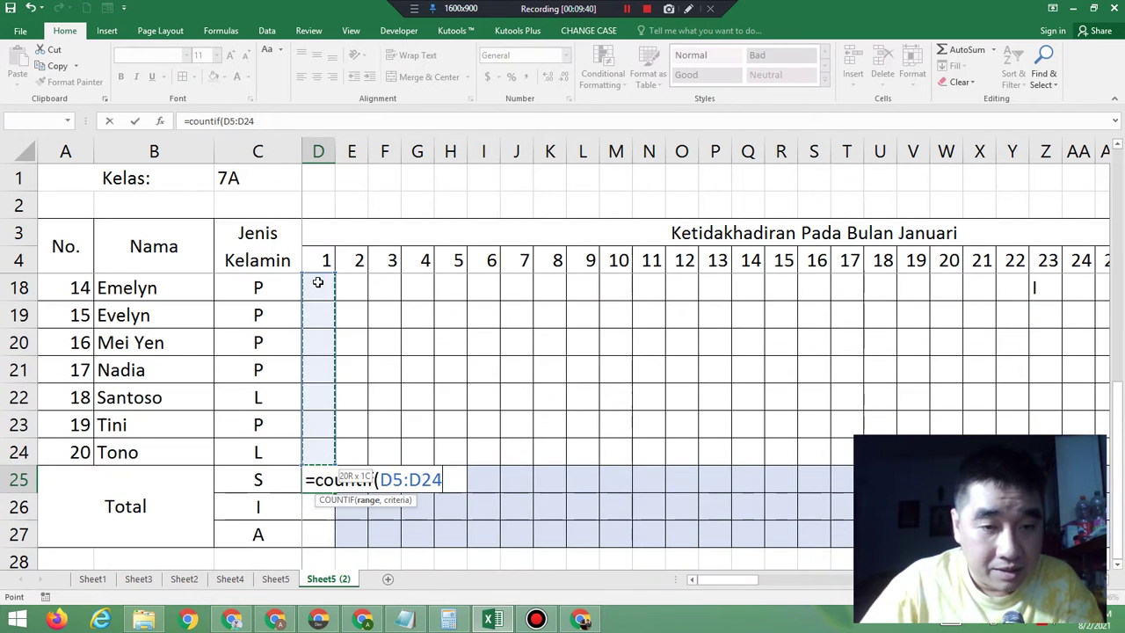
{"action": "key", "text": "shift+Down"}
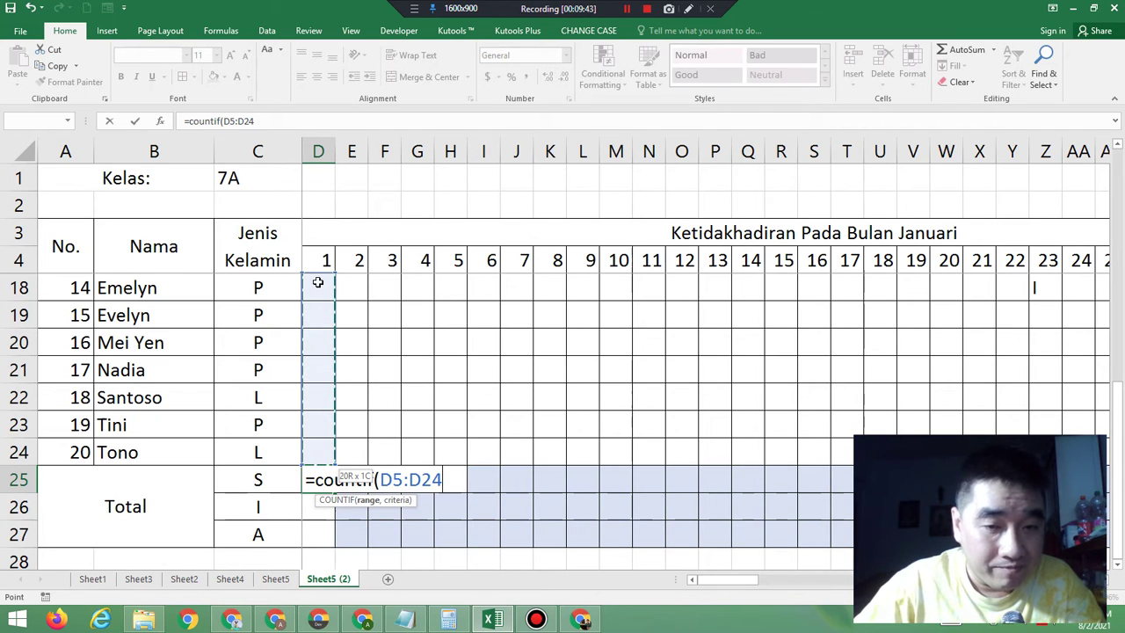
{"action": "type", "text": ","}
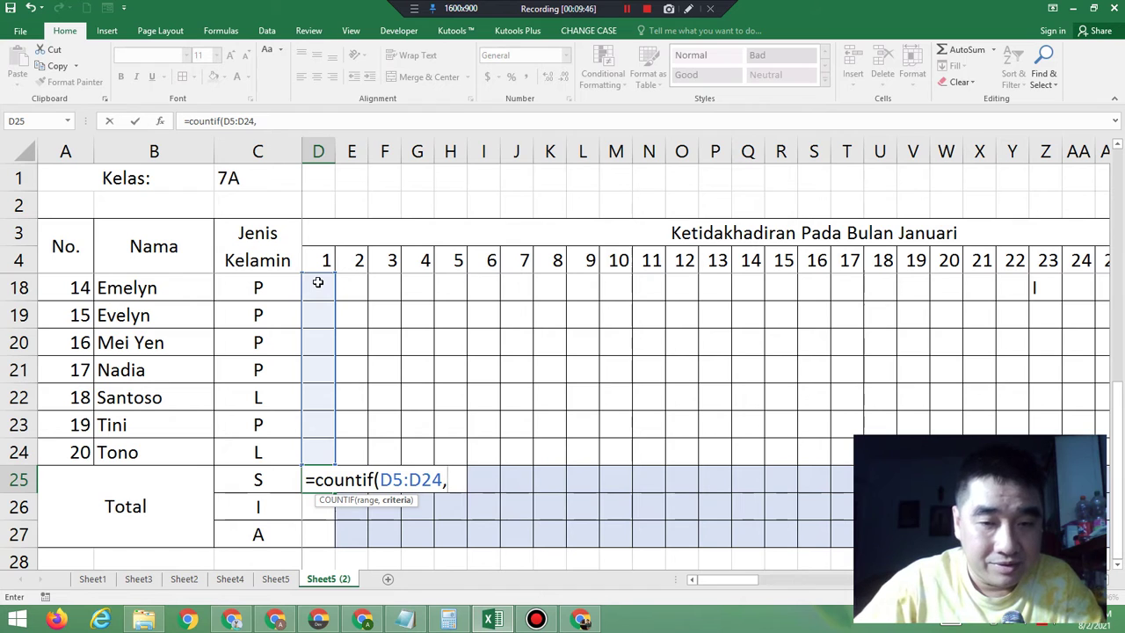
{"action": "type", "text": "\""}
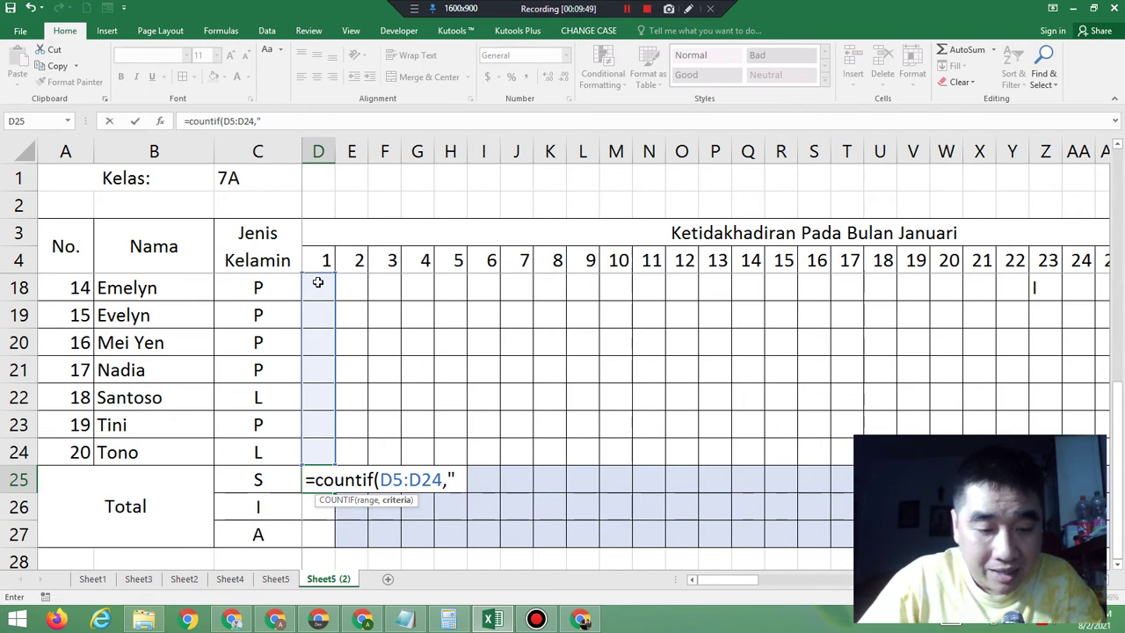
{"action": "type", "text": "S"}
{"action": "type", "text": "\""}
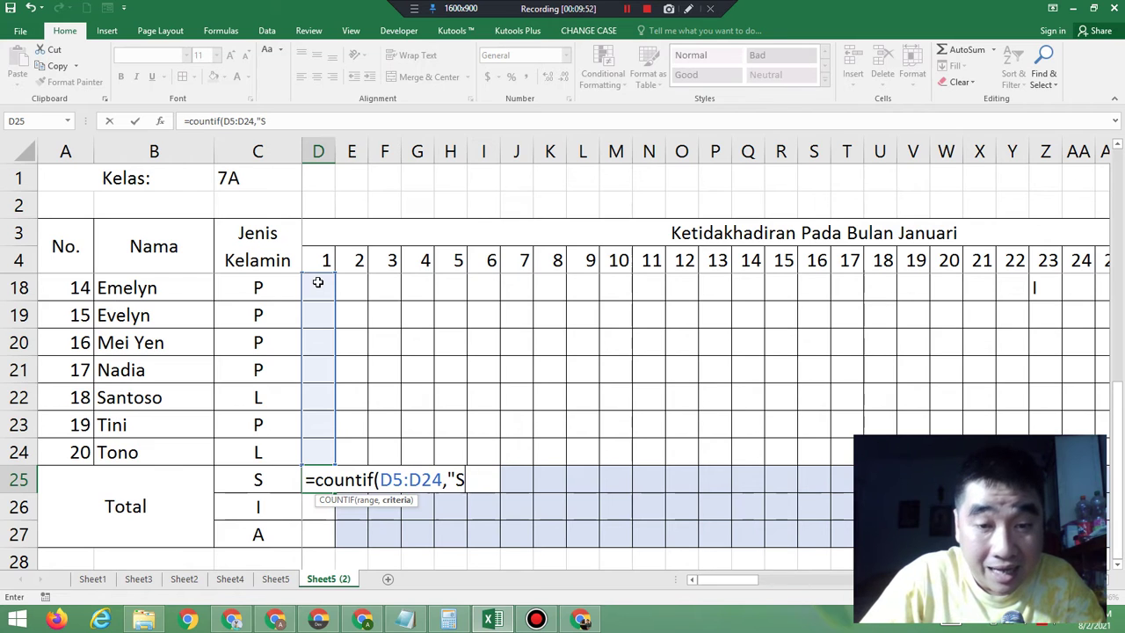
{"action": "key", "text": "BackSpace"}
{"action": "key", "text": "BackSpace"}
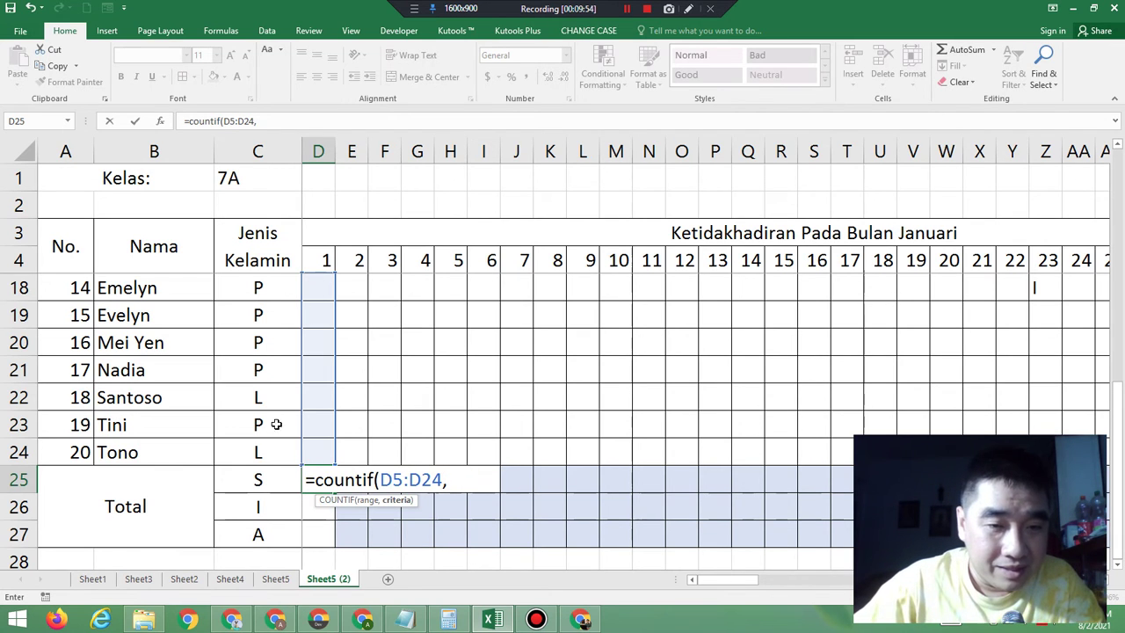
Step: Complete the COUNTIF formula in D25 with the absolute reference $C$25 as its criteria
{"action": "left_click", "coordinate": [257, 477]}
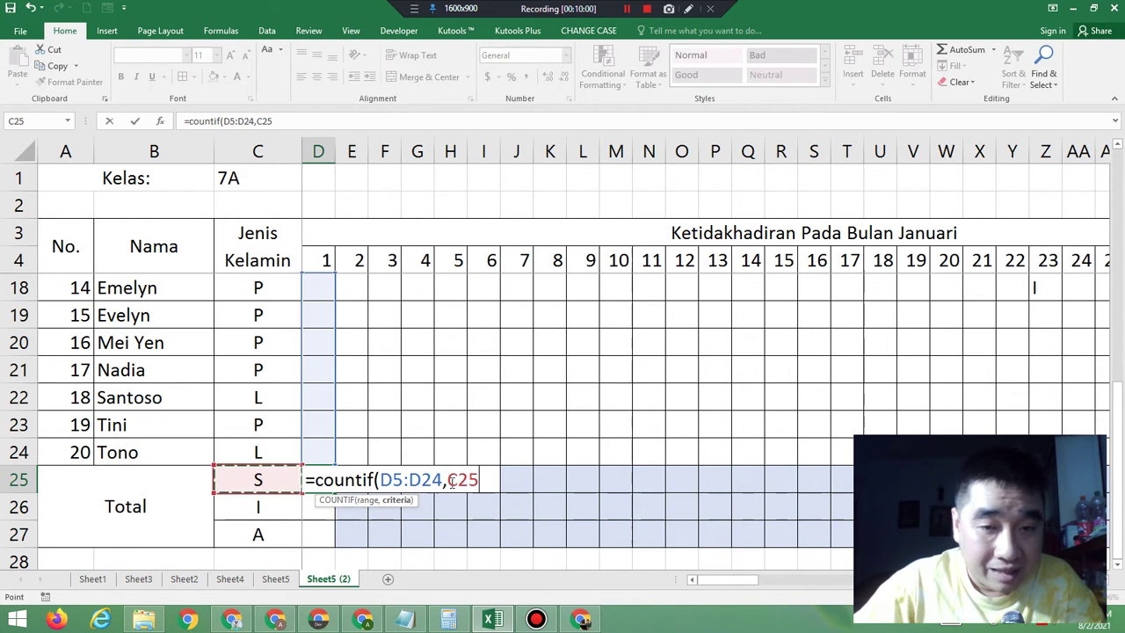
{"action": "left_click_drag", "start_coordinate": [447, 482], "coordinate": [475, 479]}
{"action": "key", "text": "F4"}
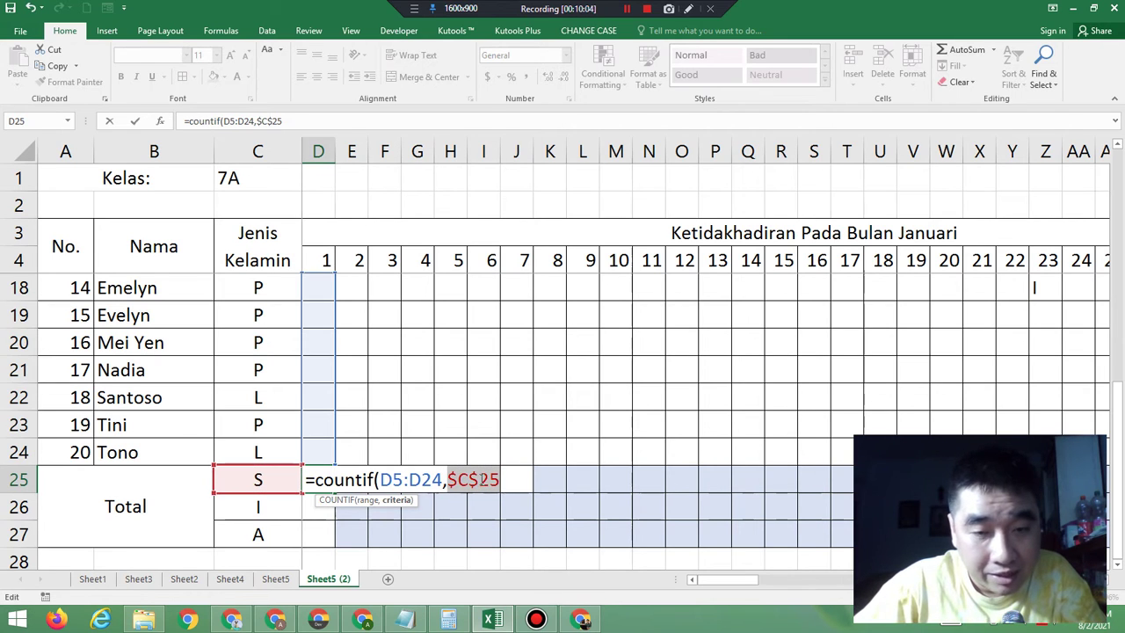
{"action": "left_click", "coordinate": [505, 479]}
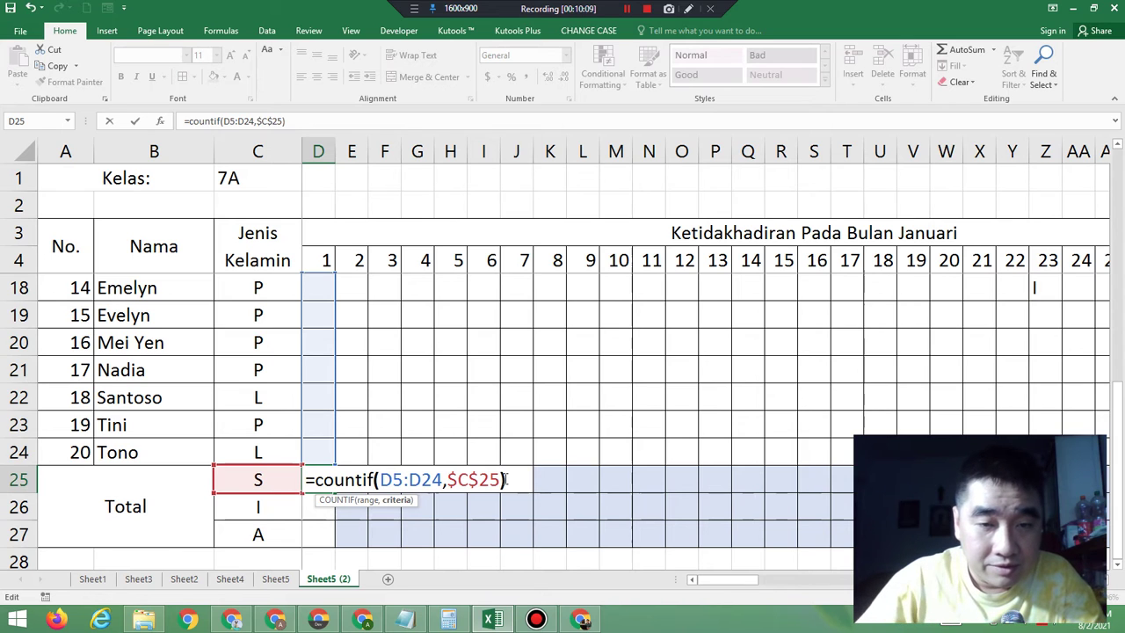
{"action": "key", "text": "Return"}
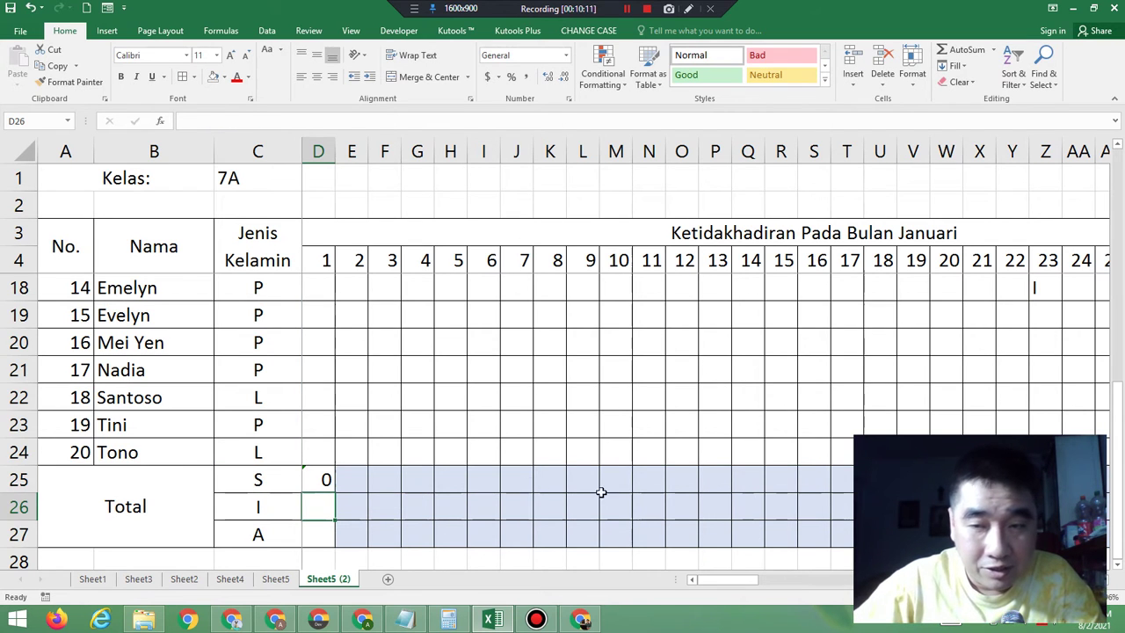
{"action": "left_click_drag", "start_coordinate": [1115, 499], "coordinate": [1118, 536]}
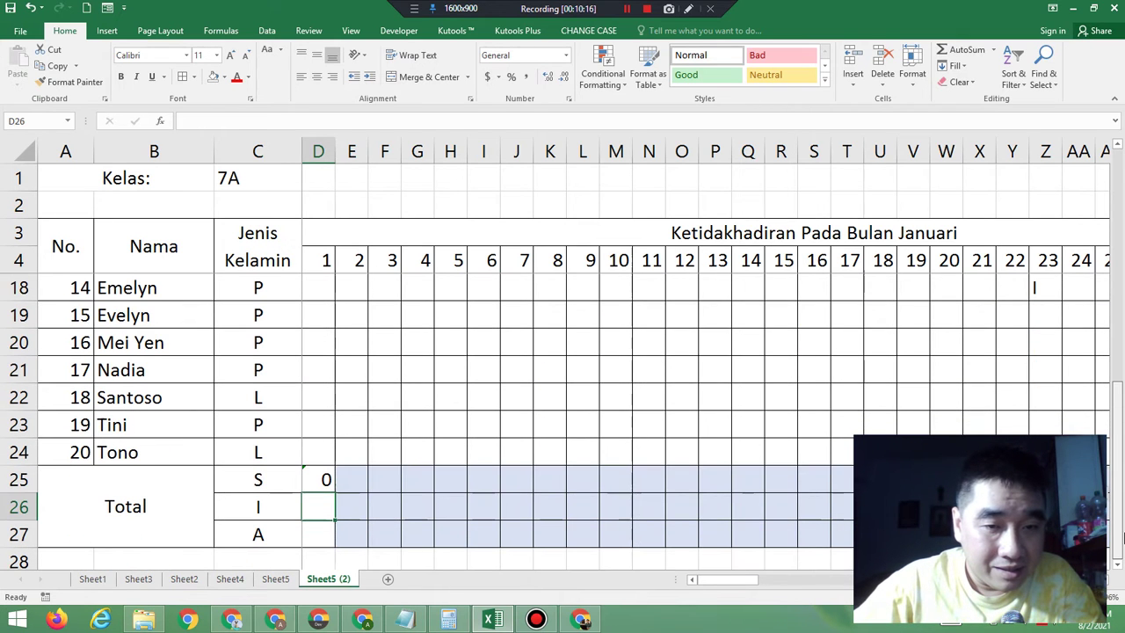
{"action": "key", "text": "super+c"}
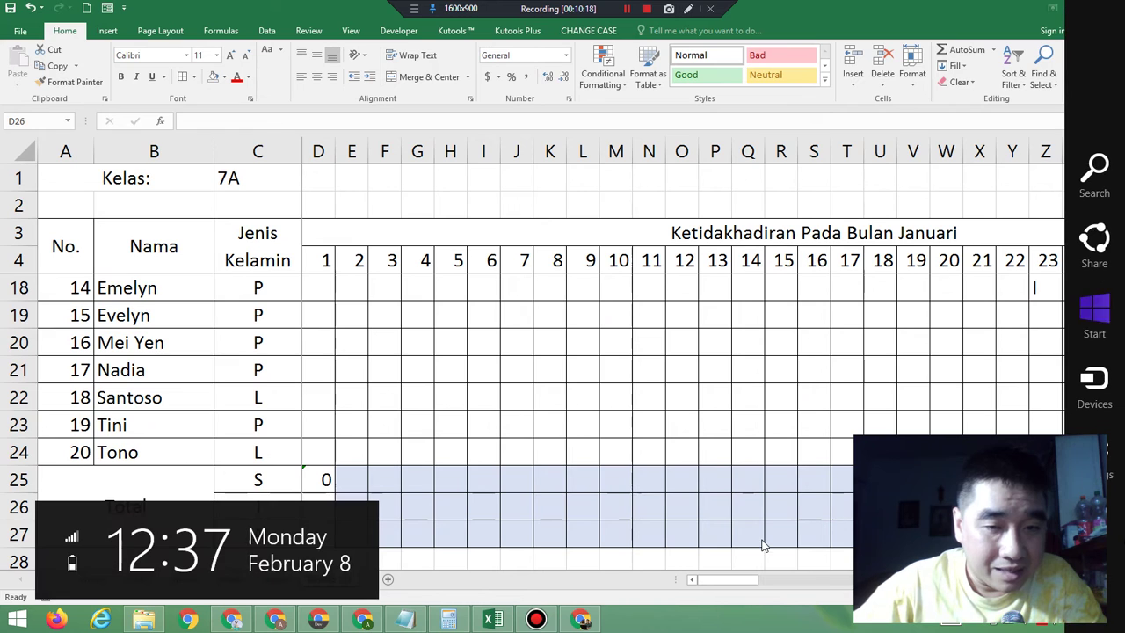
{"action": "left_click", "coordinate": [631, 488]}
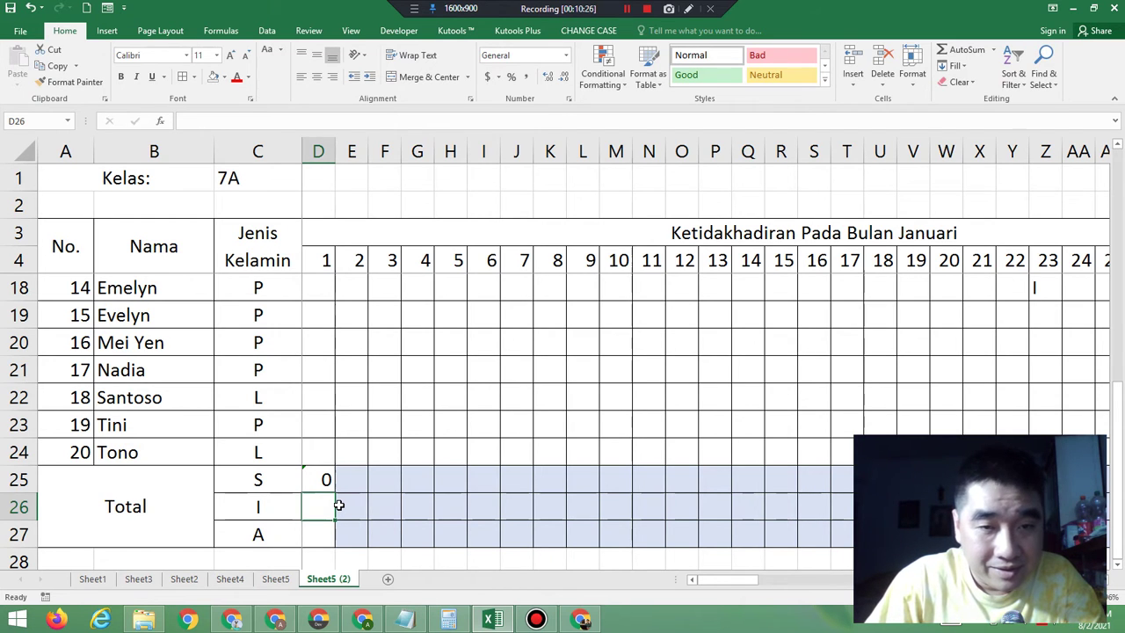
Step: Start a COUNTIF formula in D26, the I total for day 1, using the range D5:D24
{"action": "type", "text": "=Cou"}
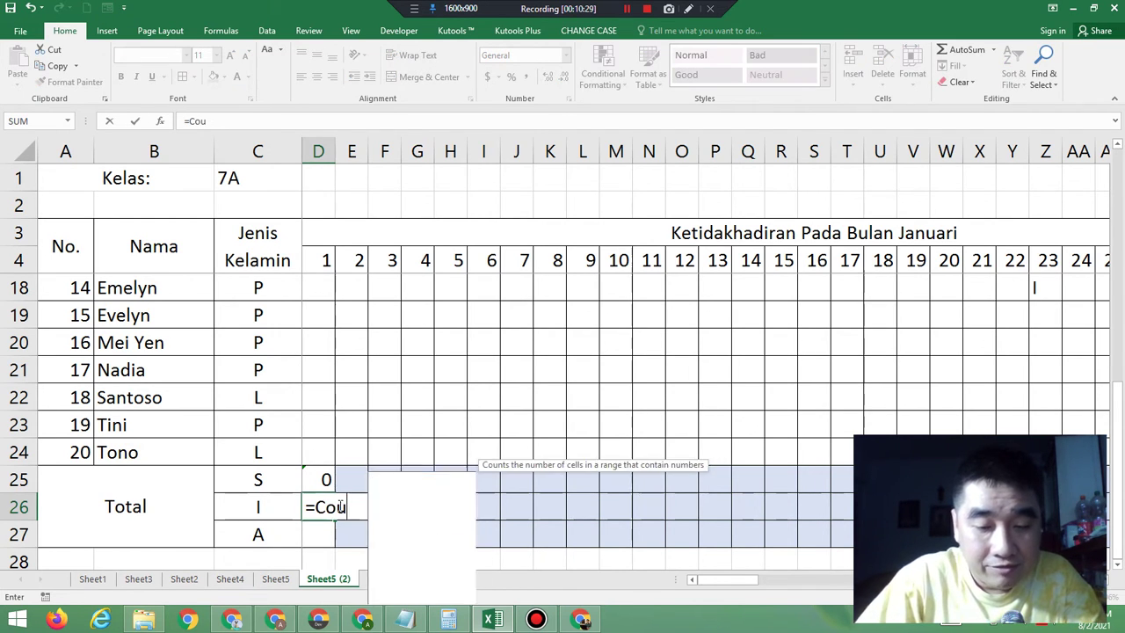
{"action": "type", "text": "ntIf("}
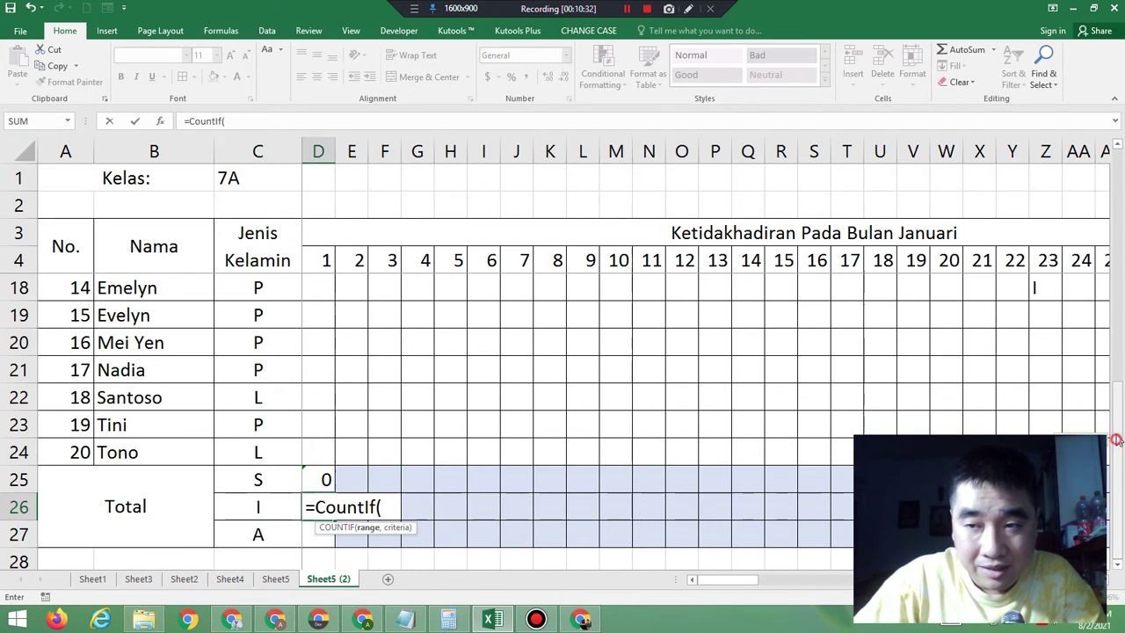
{"action": "left_click_drag", "start_coordinate": [1114, 439], "coordinate": [1105, 201]}
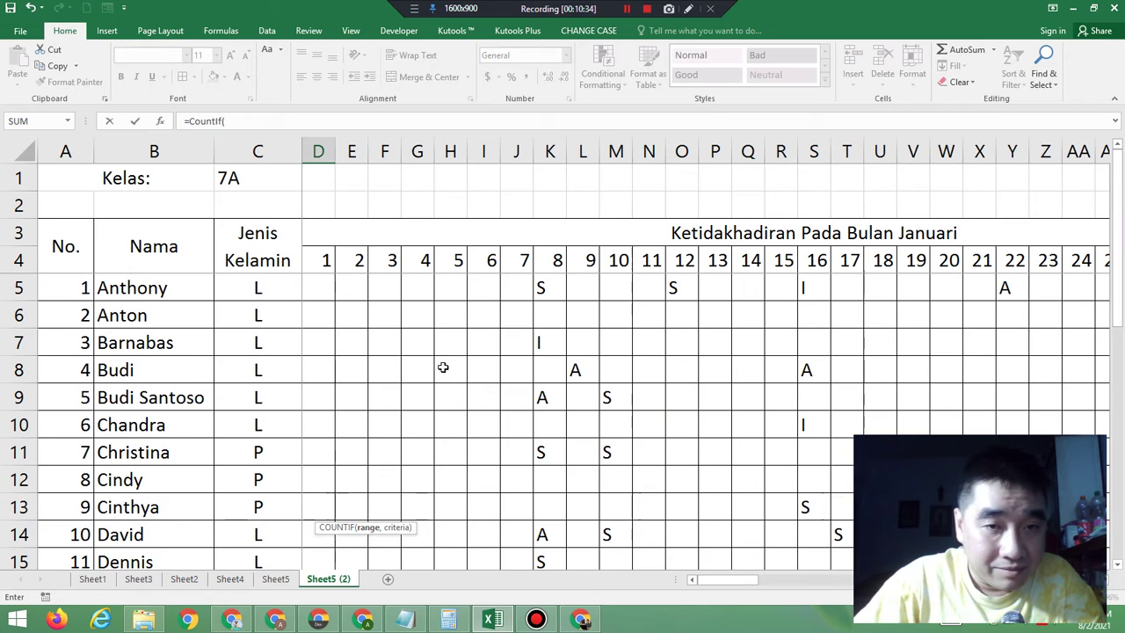
{"action": "left_click", "coordinate": [319, 287]}
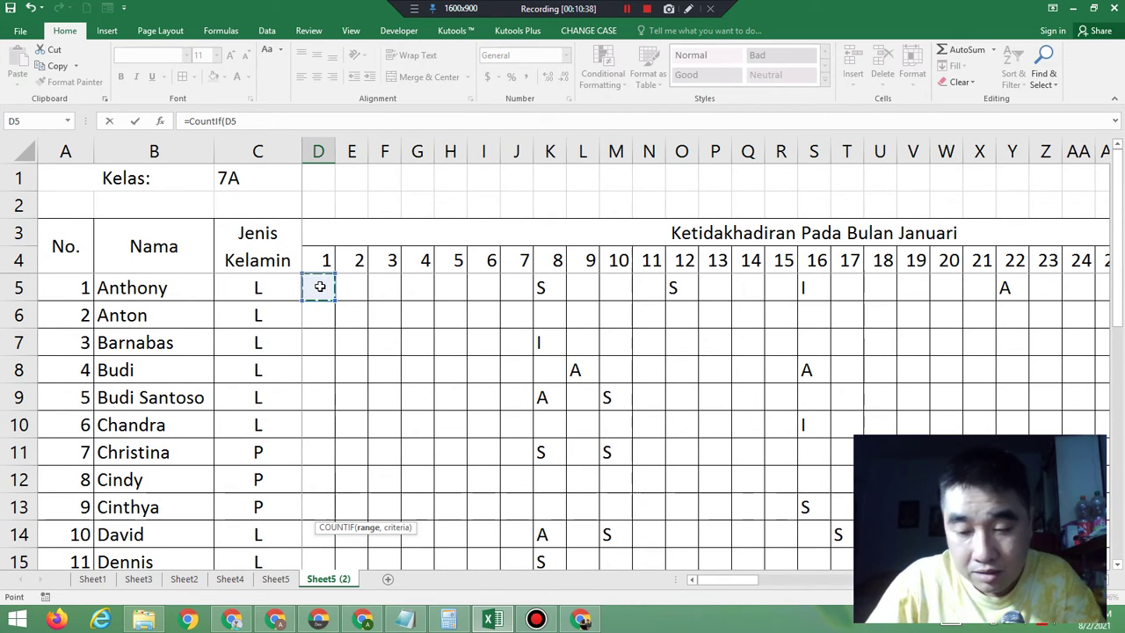
{"action": "key", "text": "shift+Down"}
{"action": "key", "text": "shift+Down"}
{"action": "key", "text": "shift+Down"}
{"action": "key", "text": "shift+Down"}
{"action": "key", "text": "shift+Down"}
{"action": "key", "text": "shift+Down"}
{"action": "key", "text": "shift+Down"}
{"action": "key", "text": "shift+Down"}
{"action": "key", "text": "shift+Down"}
{"action": "key", "text": "shift+Down"}
{"action": "key", "text": "shift+Down"}
{"action": "key", "text": "shift+Down"}
{"action": "key", "text": "shift+Down"}
{"action": "key", "text": "shift+Down"}
{"action": "key", "text": "shift+Down"}
{"action": "key", "text": "shift+Down"}
{"action": "key", "text": "shift+Down"}
{"action": "key", "text": "shift+Down"}
{"action": "key", "text": "shift+Down"}
{"action": "key", "text": "shift+Down"}
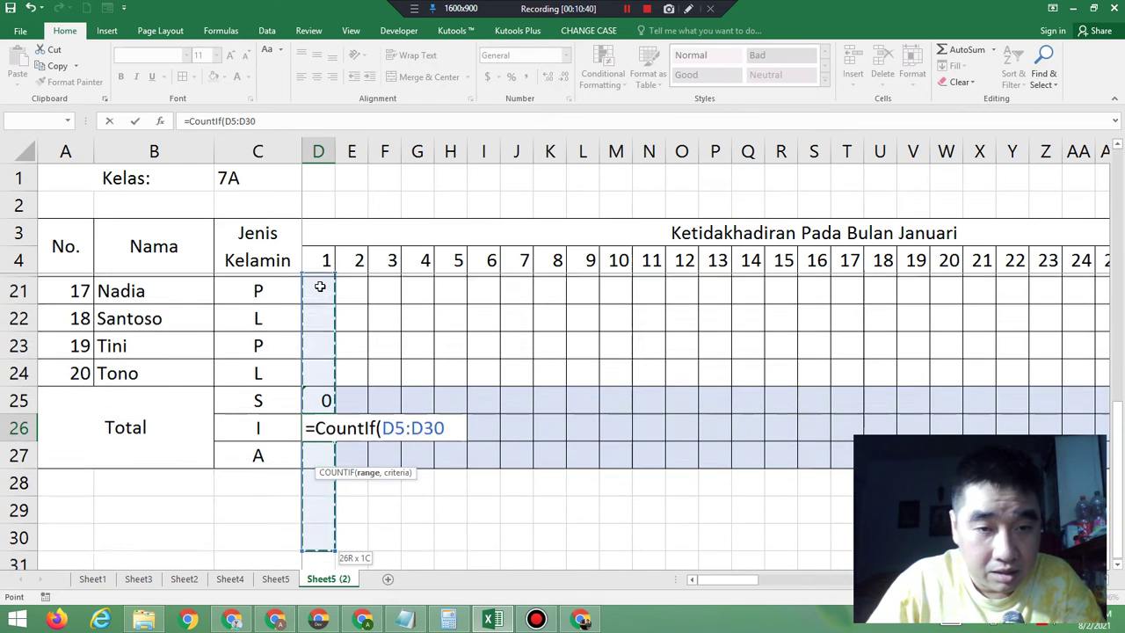
{"action": "key", "text": "shift+Up"}
{"action": "key", "text": "shift+Up"}
{"action": "key", "text": "shift+Up"}
{"action": "key", "text": "shift+Up"}
{"action": "key", "text": "shift+Up"}
{"action": "key", "text": "shift+Up"}
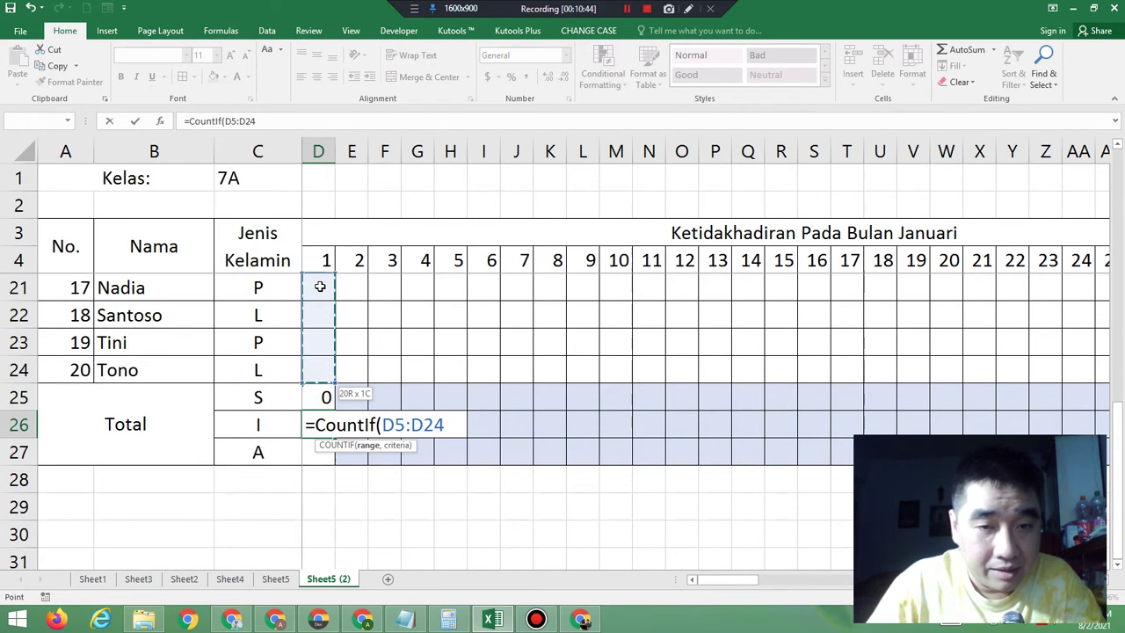
{"action": "type", "text": ","}
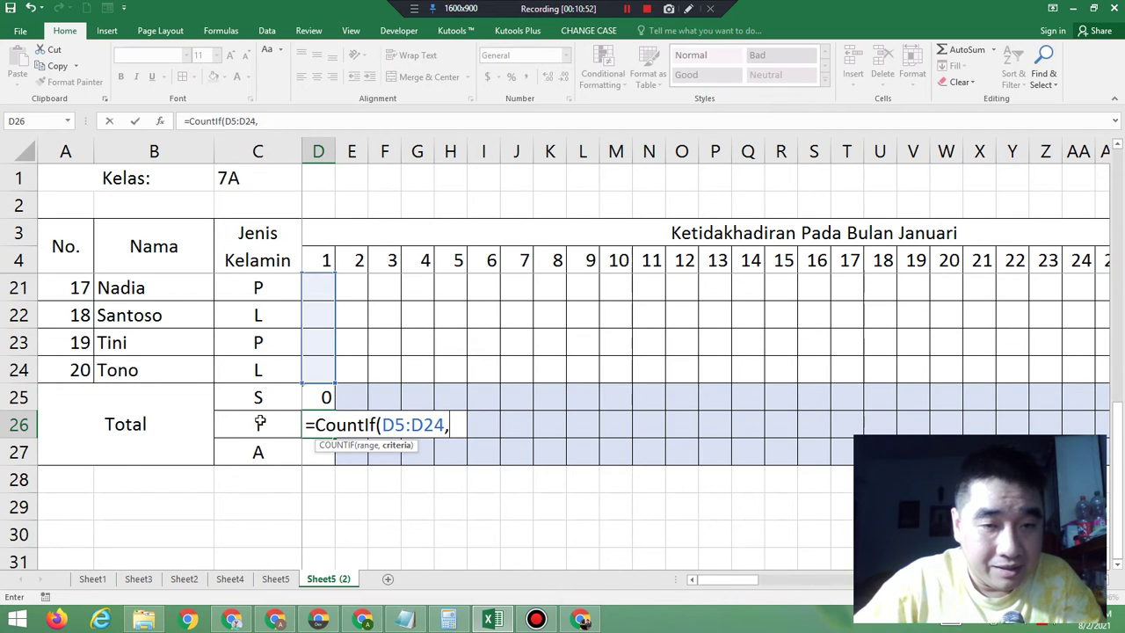
{"action": "left_click", "coordinate": [260, 423]}
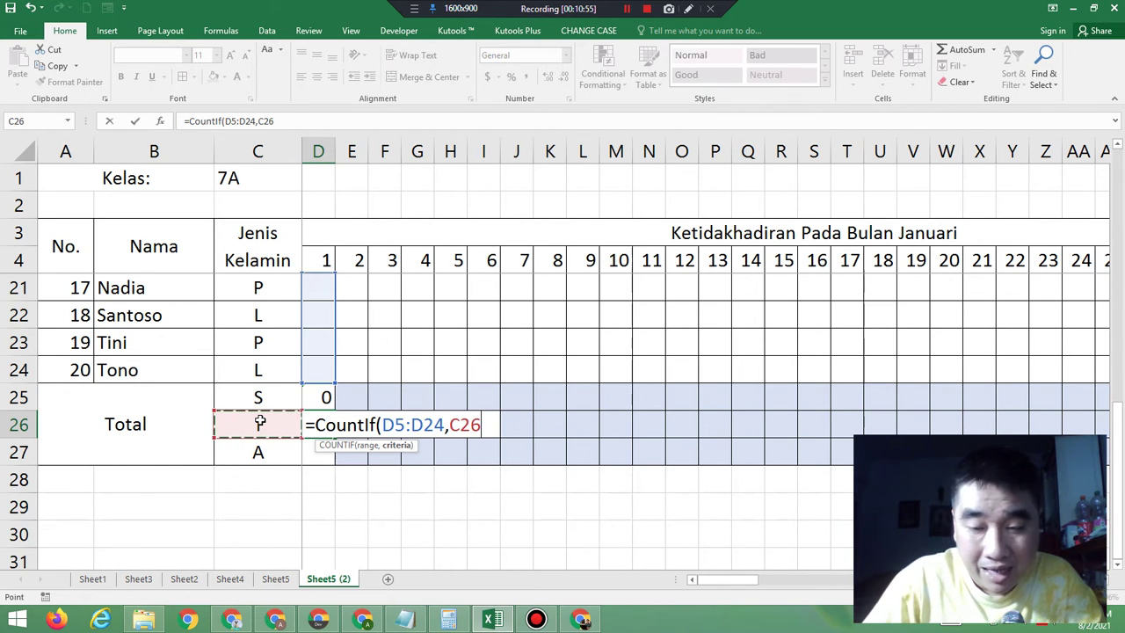
{"action": "key", "text": "BackSpace"}
{"action": "key", "text": "BackSpace"}
{"action": "key", "text": "BackSpace"}
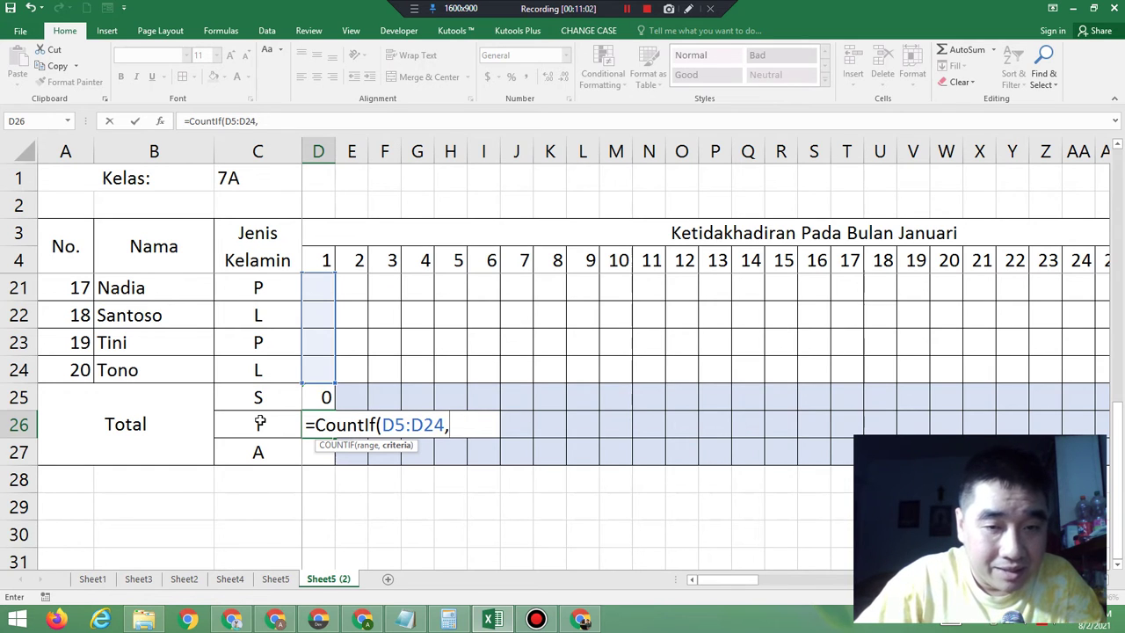
Step: Complete the COUNTIF formula in D26 with the absolute reference $C$26 as its criteria
{"action": "left_click", "coordinate": [259, 422]}
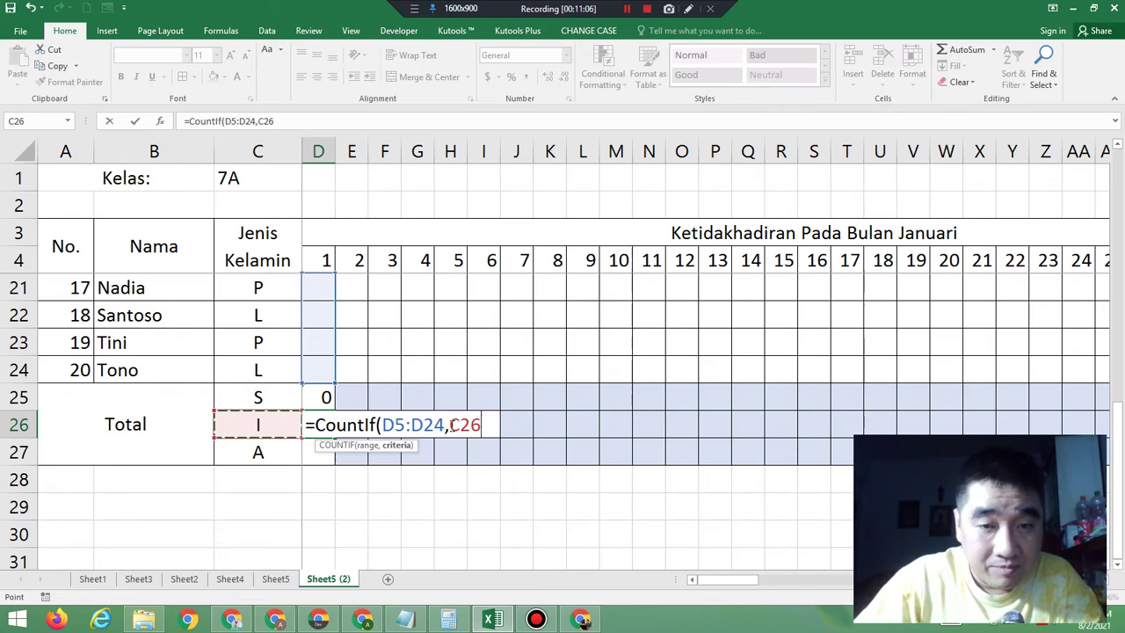
{"action": "left_click_drag", "start_coordinate": [450, 425], "coordinate": [481, 425]}
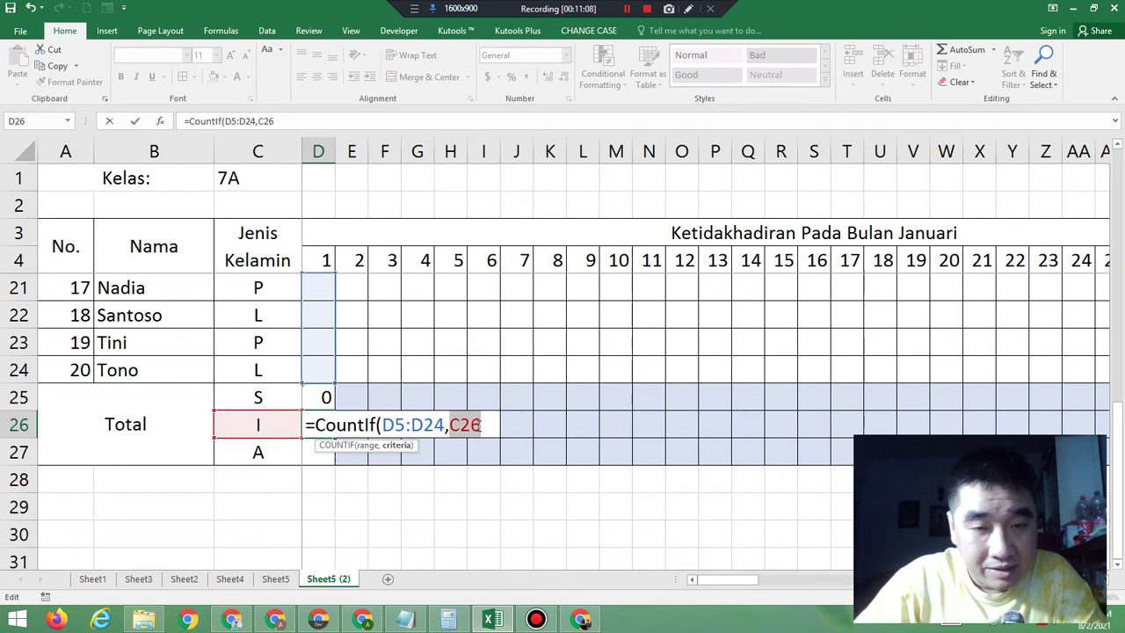
{"action": "key", "text": "F4"}
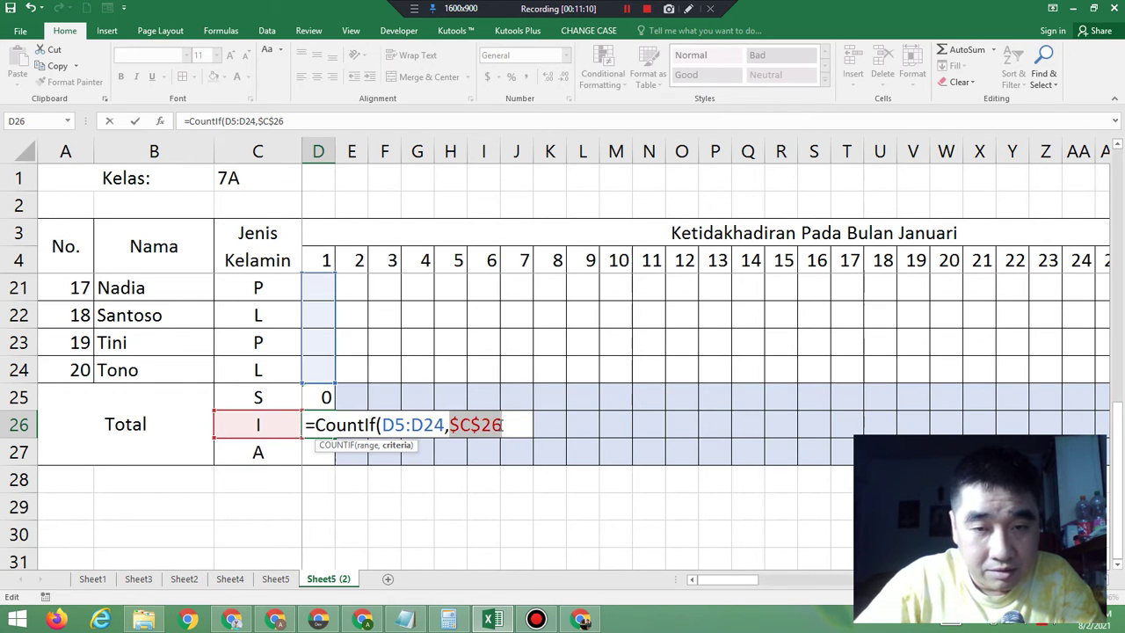
{"action": "left_click", "coordinate": [502, 425]}
{"action": "type", "text": ")"}
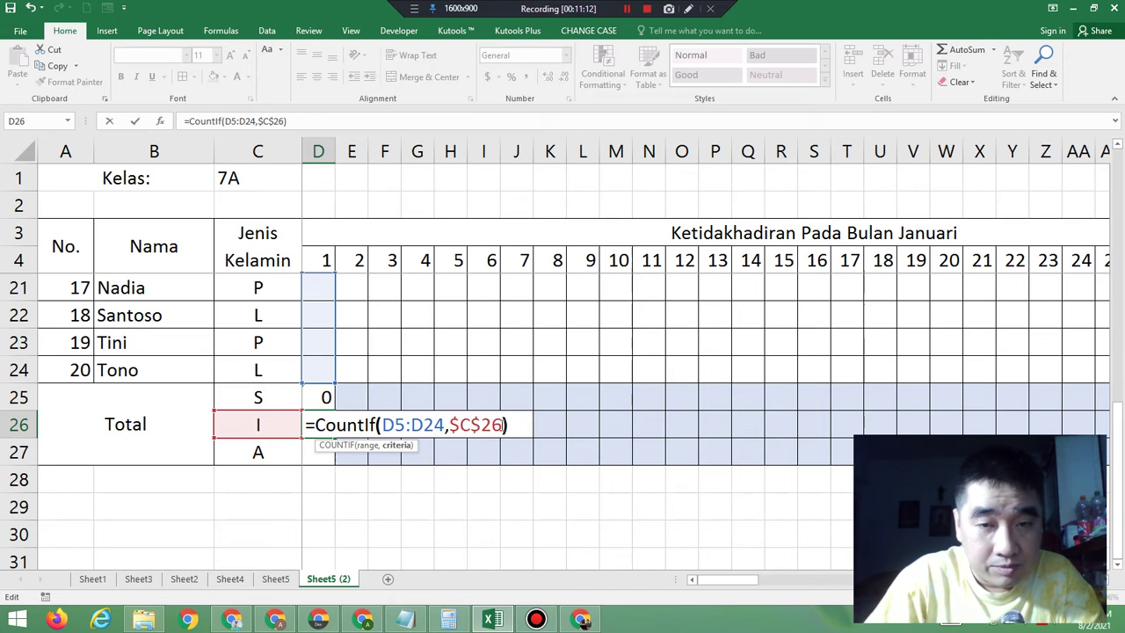
{"action": "key", "text": "Return"}
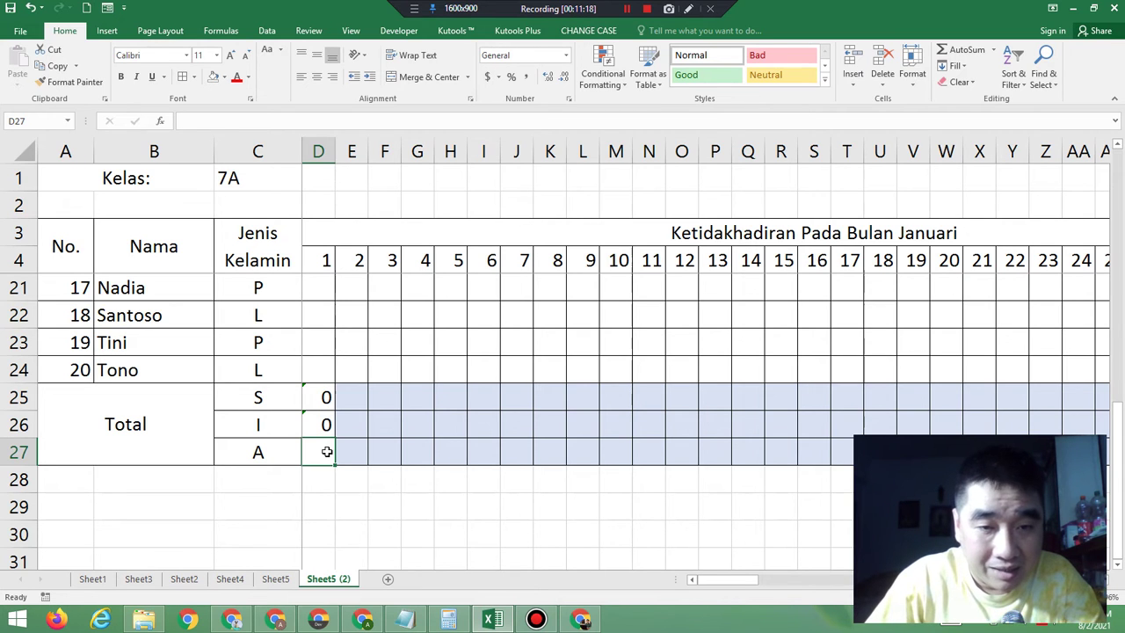
Step: Start a COUNTIF formula in D27, the A total for day 1, using the range D5:D24
{"action": "type", "text": "=Count"}
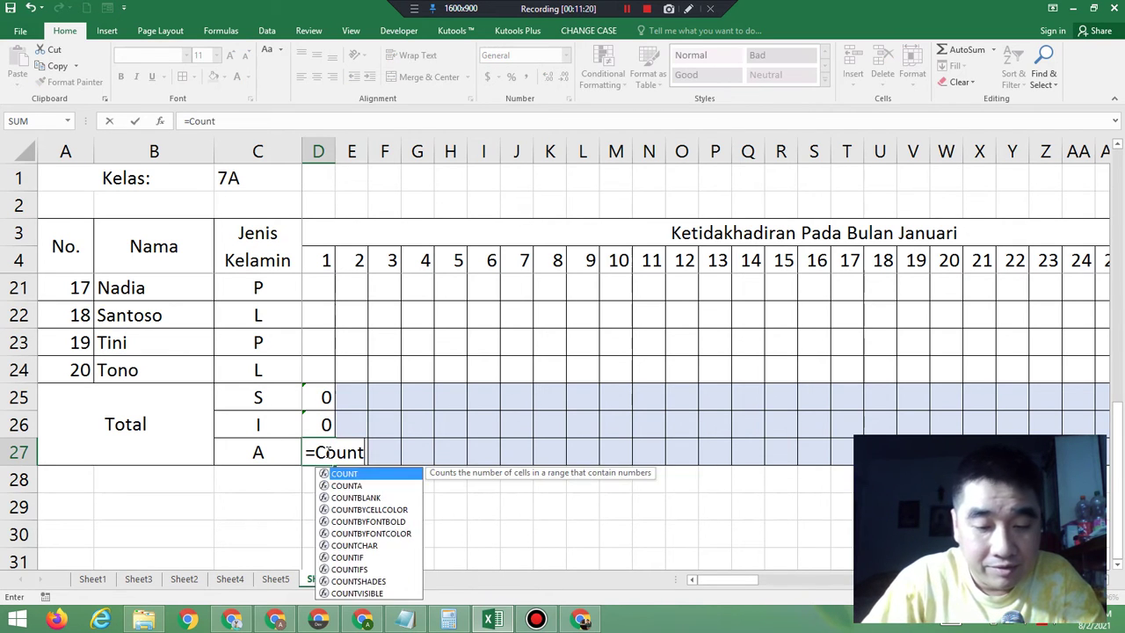
{"action": "type", "text": "IF("}
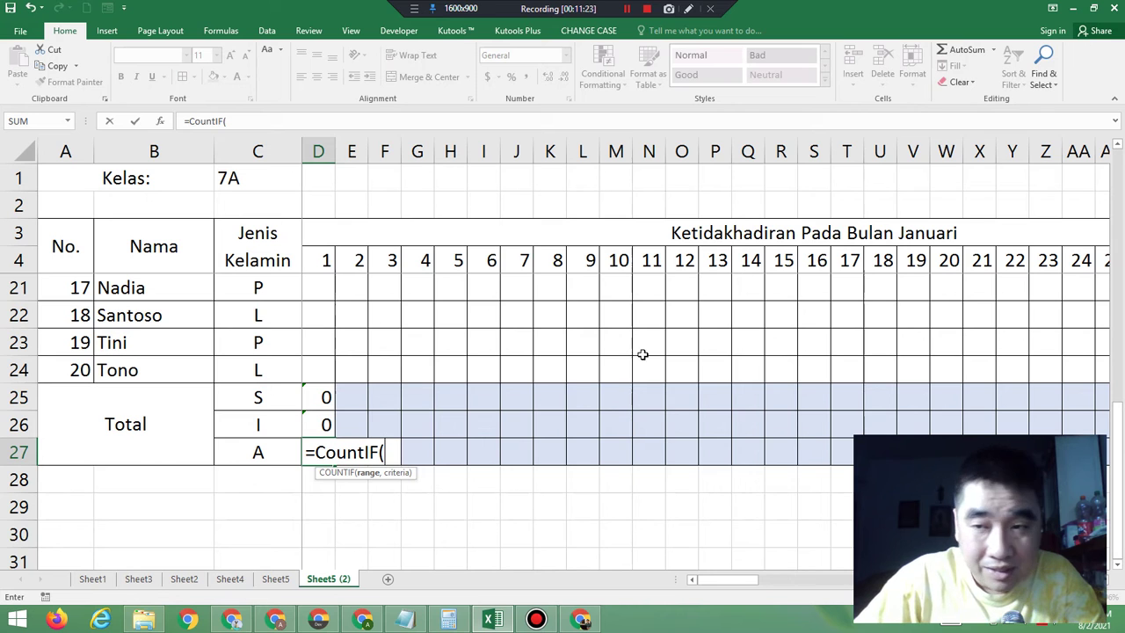
{"action": "left_click_drag", "start_coordinate": [1123, 457], "coordinate": [1086, 166]}
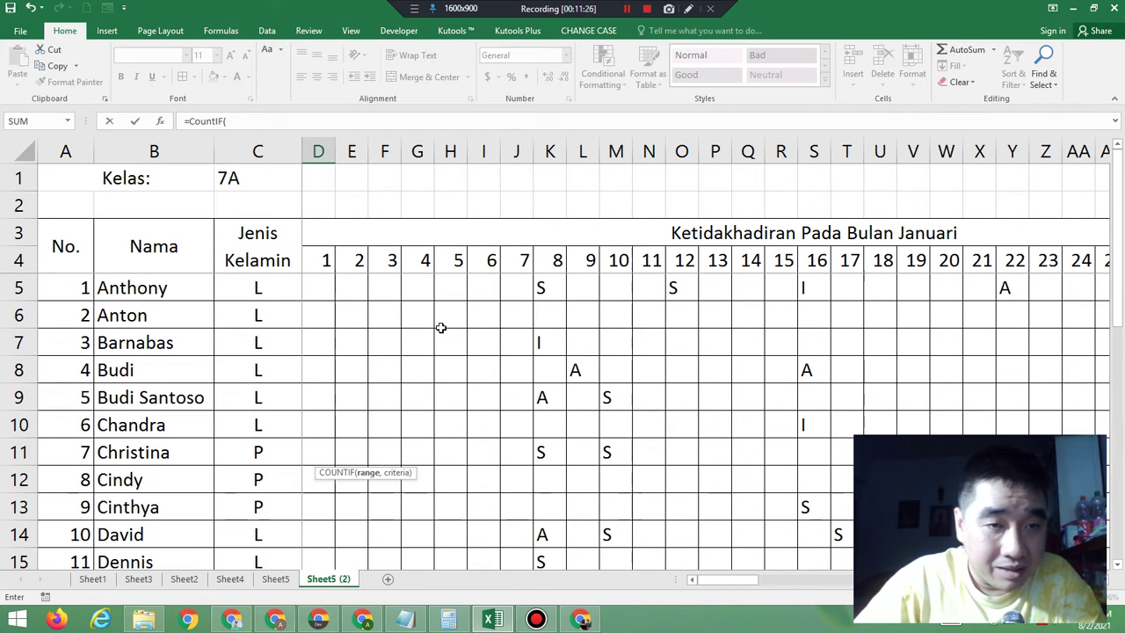
{"action": "left_click_drag", "start_coordinate": [324, 291], "coordinate": [316, 485]}
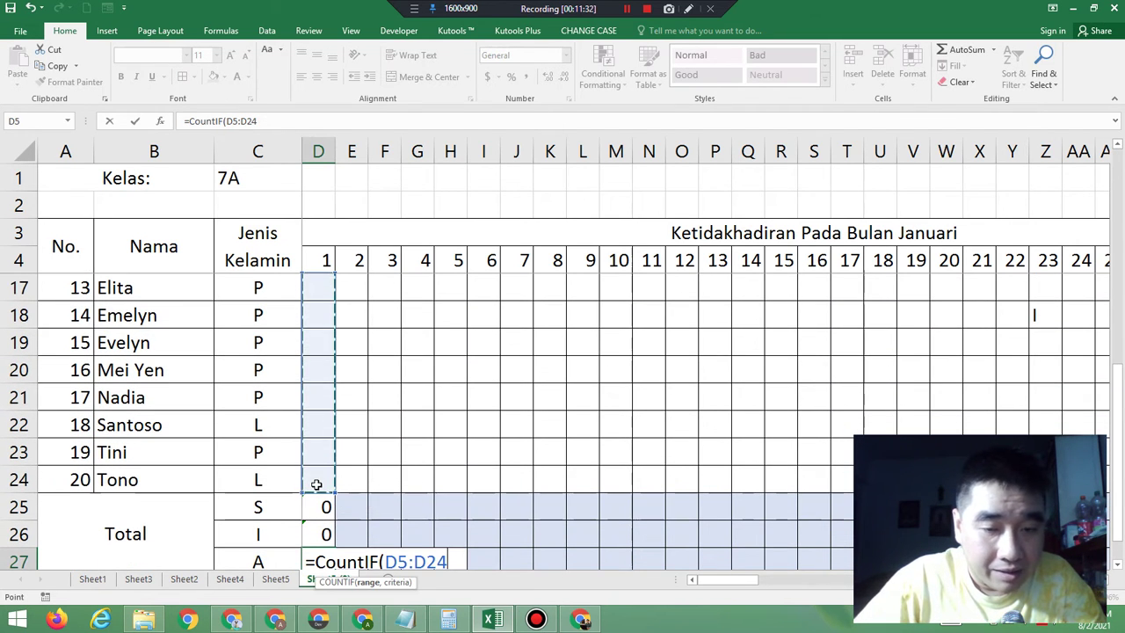
{"action": "type", "text": ","}
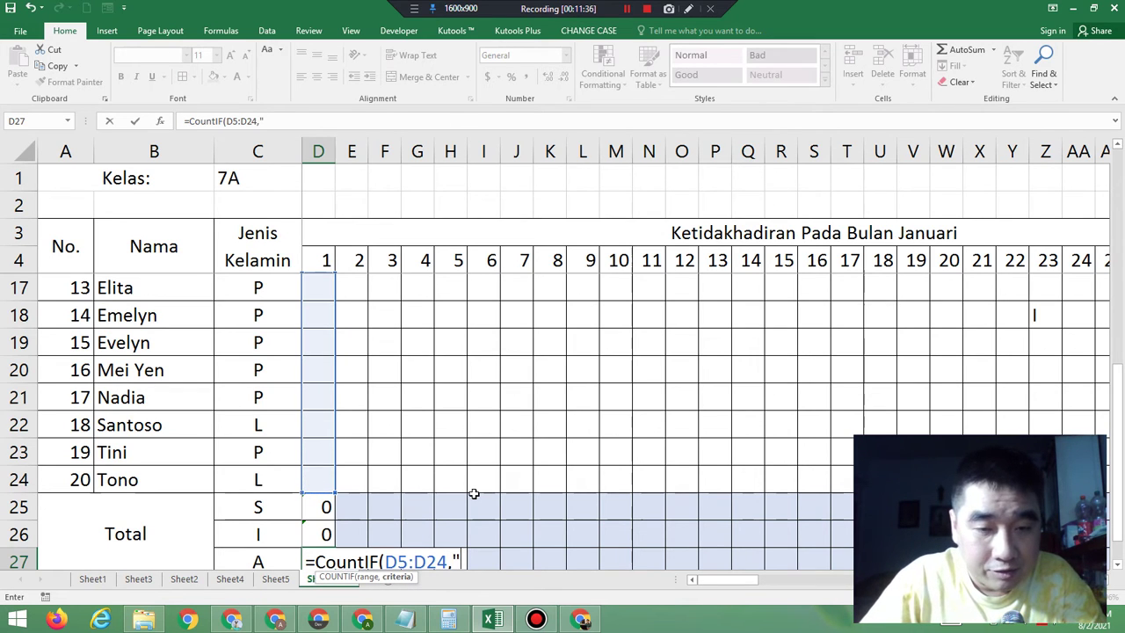
{"action": "type", "text": "\"A"}
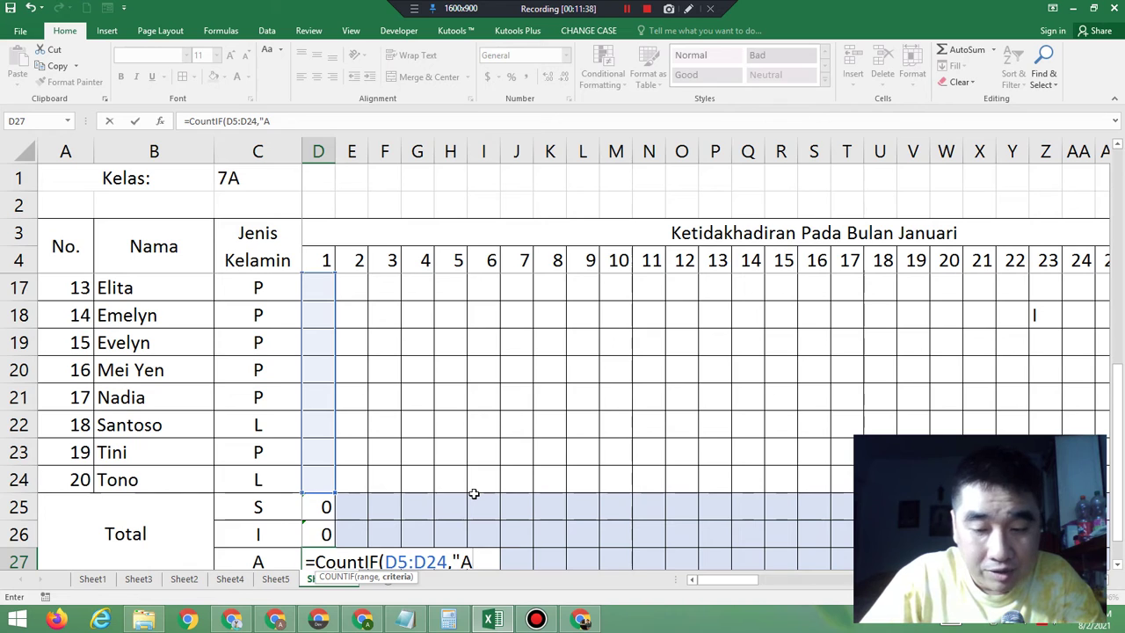
{"action": "key", "text": "BackSpace"}
{"action": "key", "text": "BackSpace"}
{"action": "key", "text": "BackSpace"}
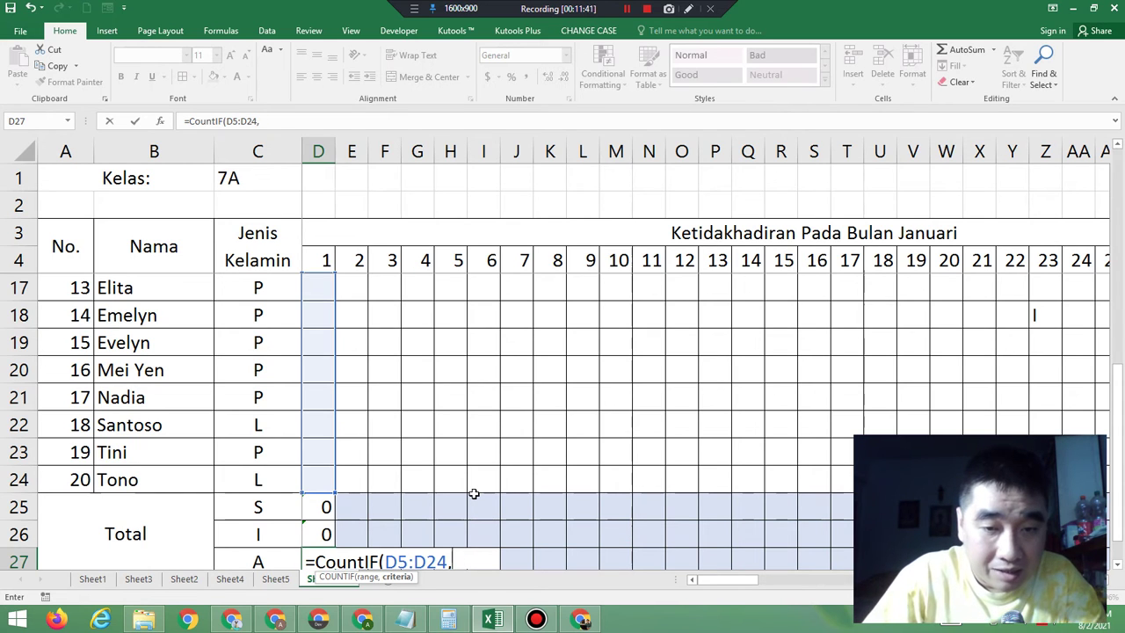
Step: Complete the COUNTIF formula in D27 with the absolute reference $C$27 as its criteria
{"action": "left_click", "coordinate": [274, 555]}
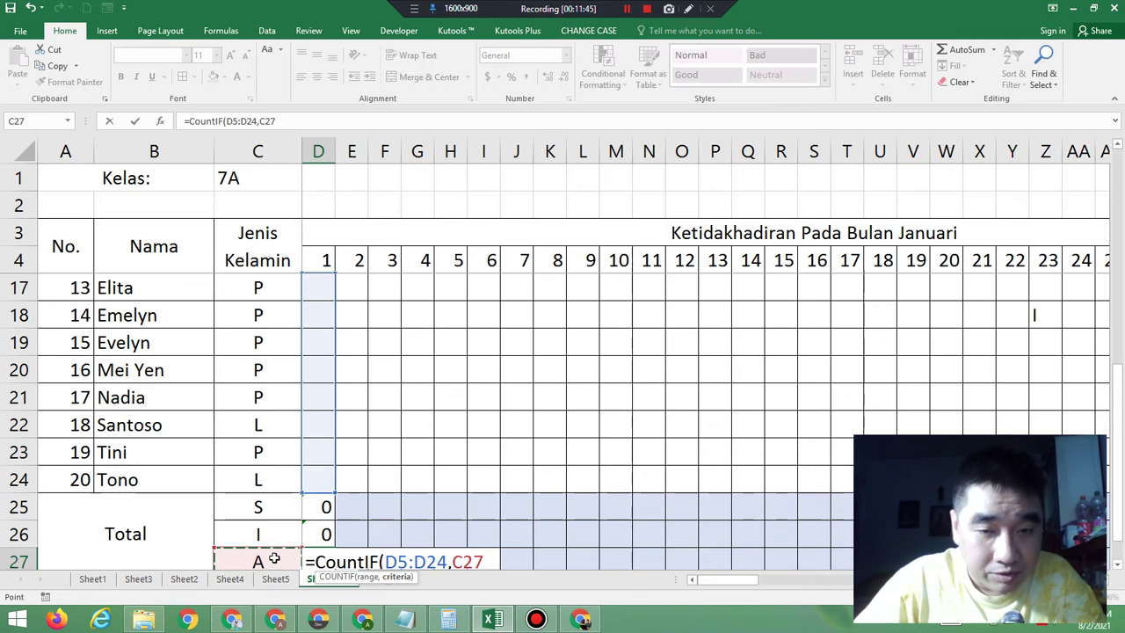
{"action": "left_click_drag", "start_coordinate": [452, 562], "coordinate": [482, 562]}
{"action": "key", "text": "F4"}
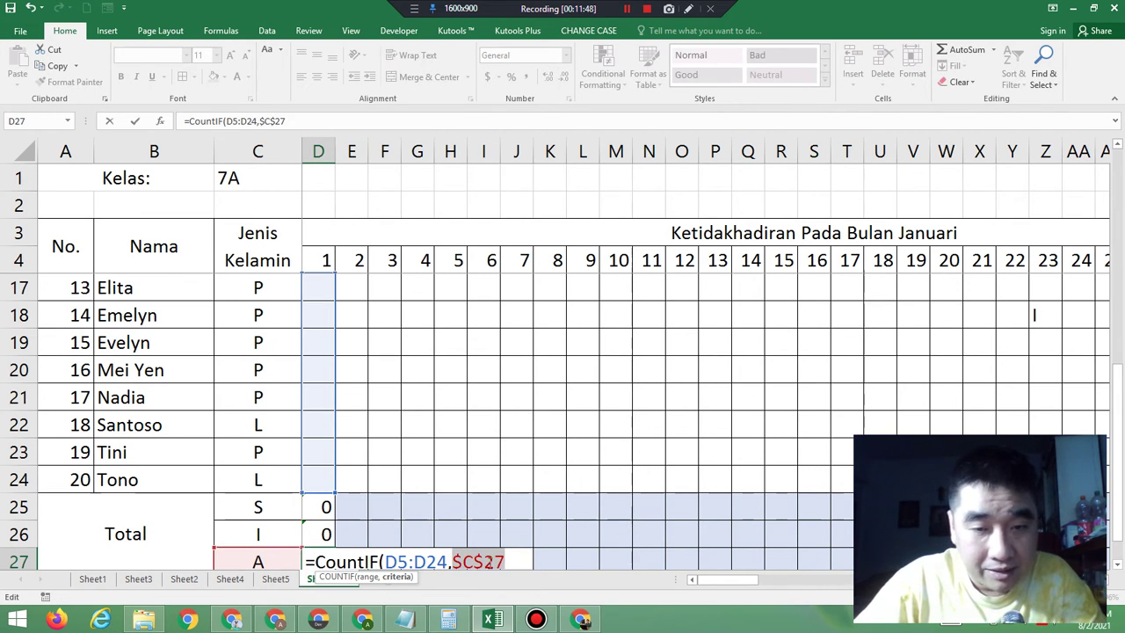
{"action": "left_click", "coordinate": [506, 562]}
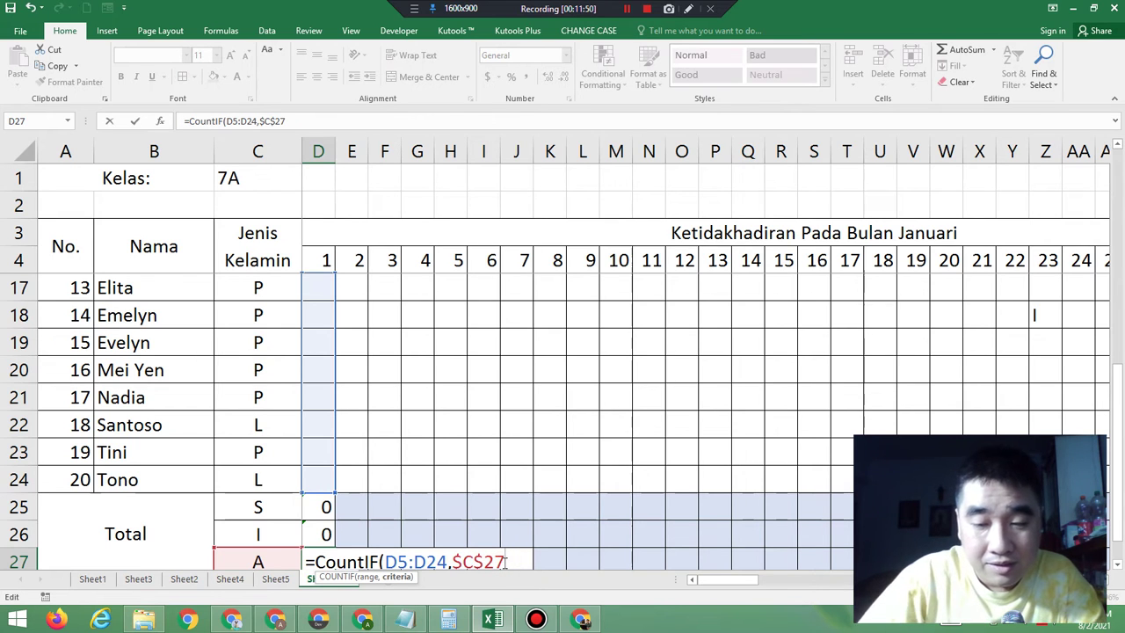
{"action": "key", "text": "Return"}
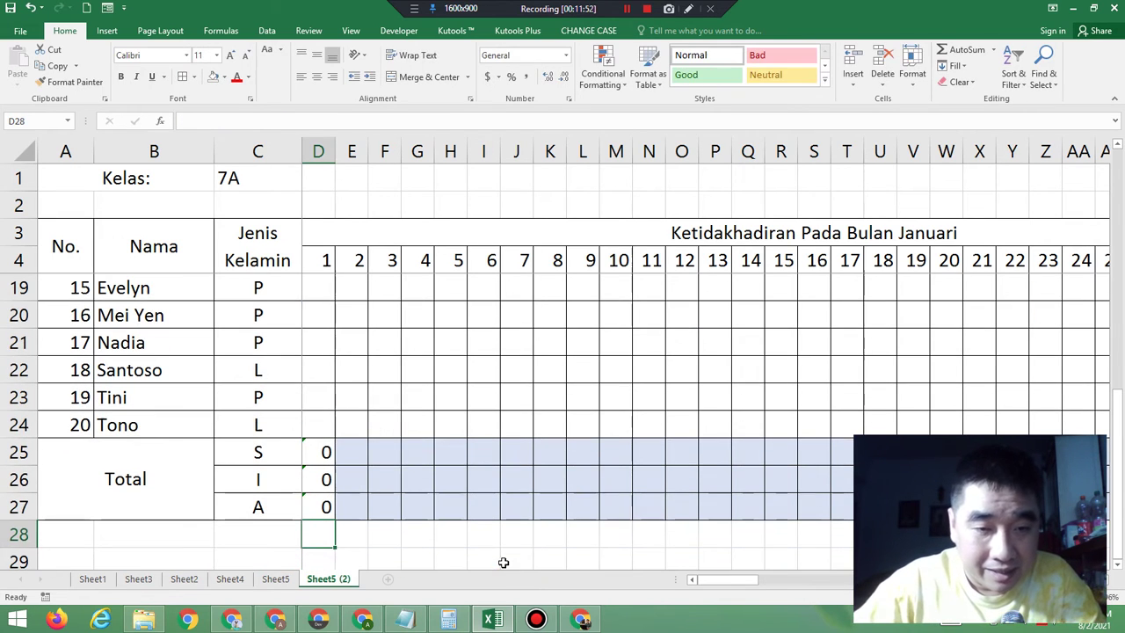
Step: Fill the day 1 total formulas in D25:D27 across to column AH, covering all days through 31
{"action": "left_click_drag", "start_coordinate": [325, 450], "coordinate": [323, 506]}
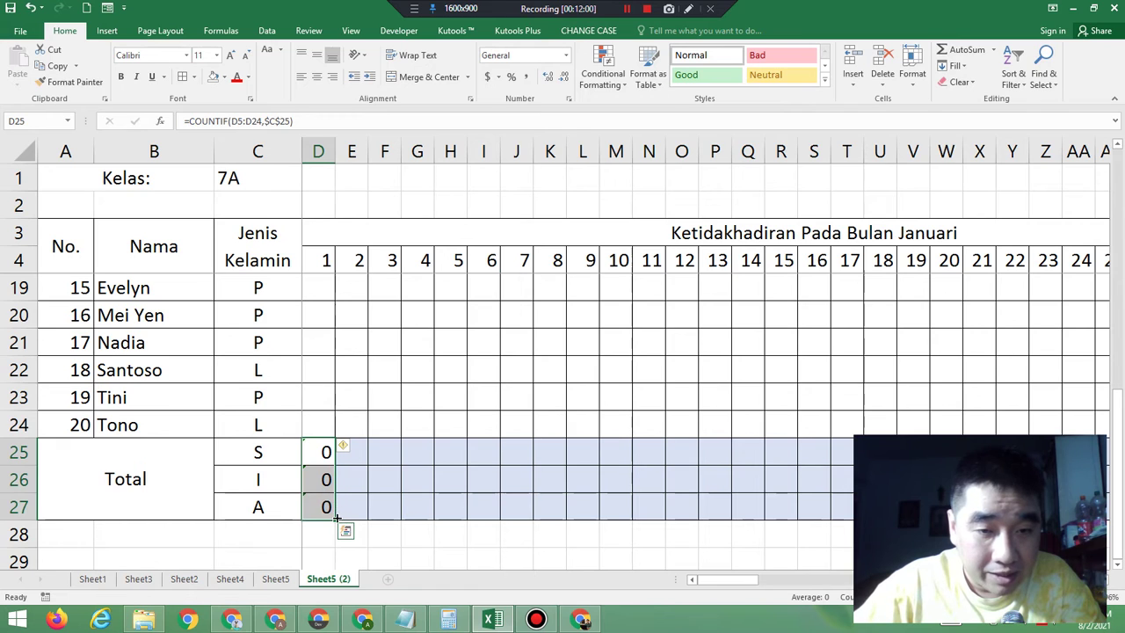
{"action": "left_click_drag", "start_coordinate": [336, 520], "coordinate": [726, 527]}
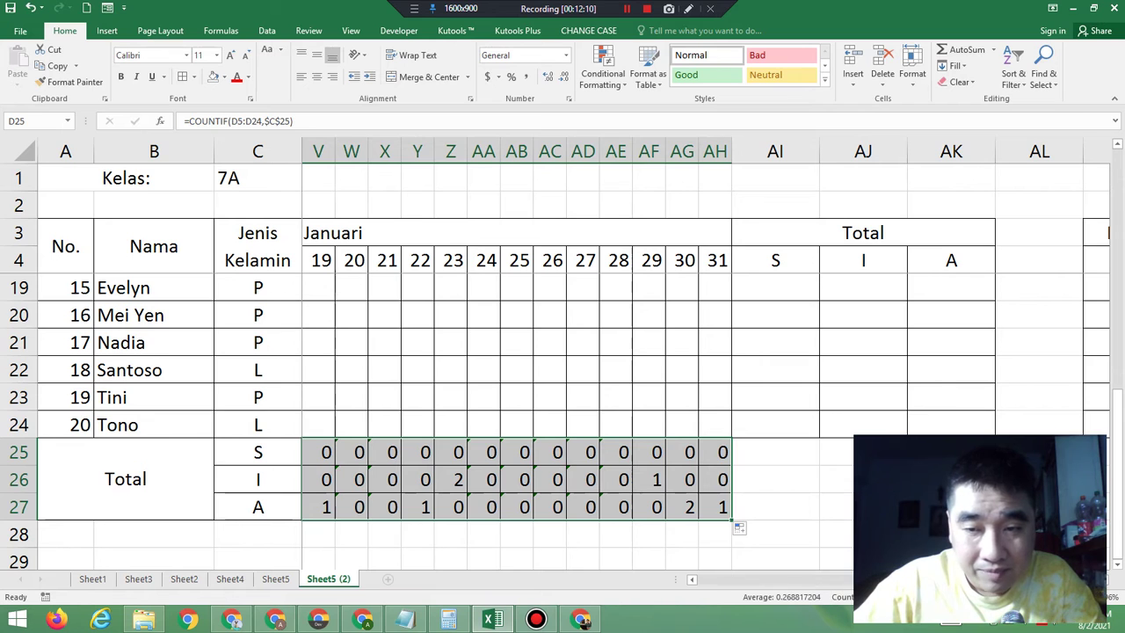
{"action": "scroll", "coordinate": [685, 589], "scroll_direction": "left", "scroll_amount": 6}
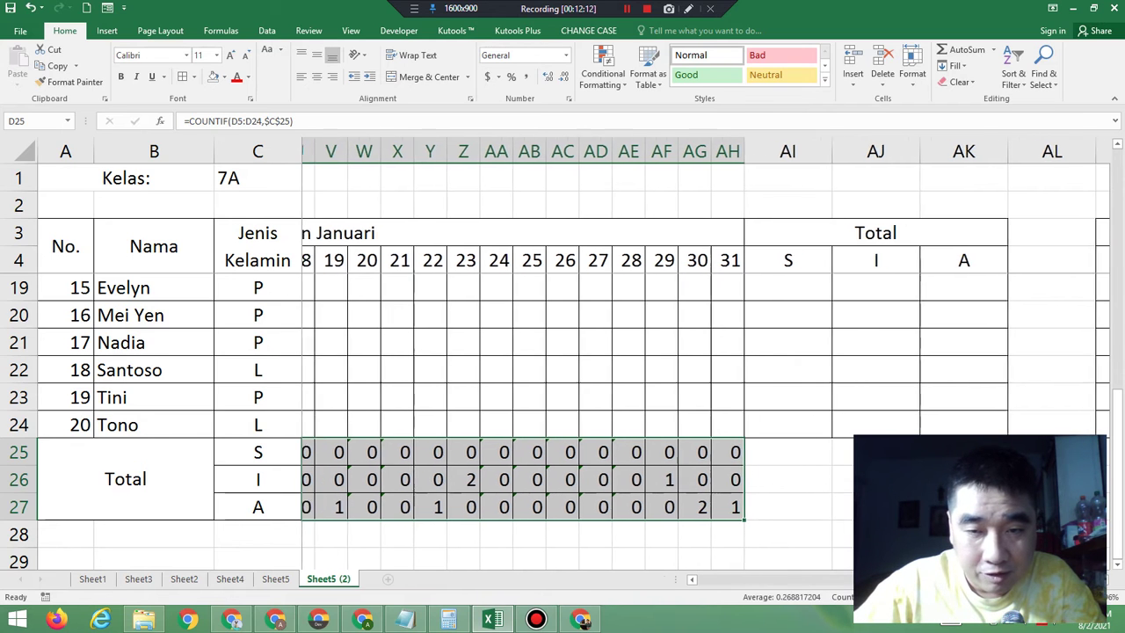
{"action": "scroll", "coordinate": [685, 595], "scroll_direction": "left", "scroll_amount": 1}
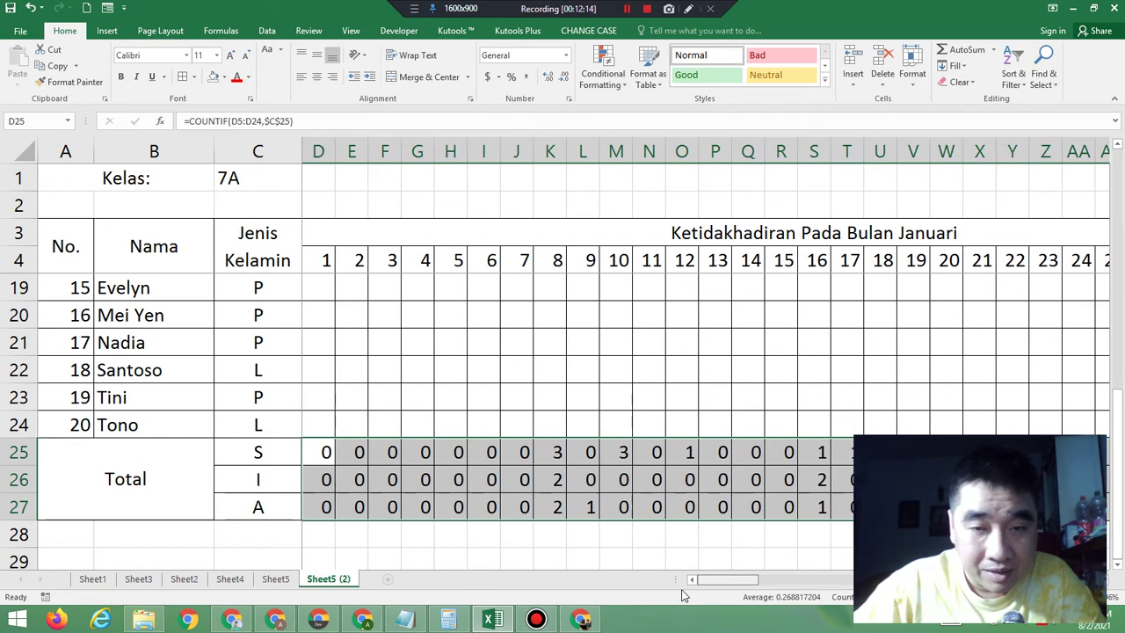
Step: Review the daily totals through day 31 and check the S entries for day 8 in column K against their total
{"action": "left_click_drag", "start_coordinate": [711, 579], "coordinate": [784, 580]}
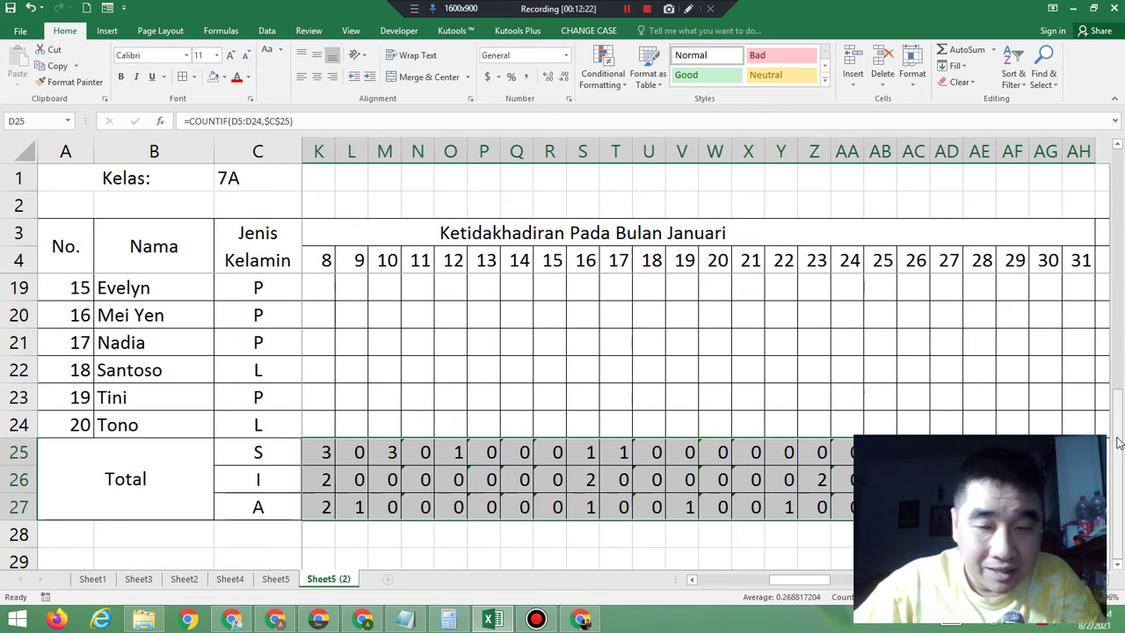
{"action": "left_click_drag", "start_coordinate": [1118, 442], "coordinate": [1070, 207]}
{"action": "left_click", "coordinate": [1070, 207]}
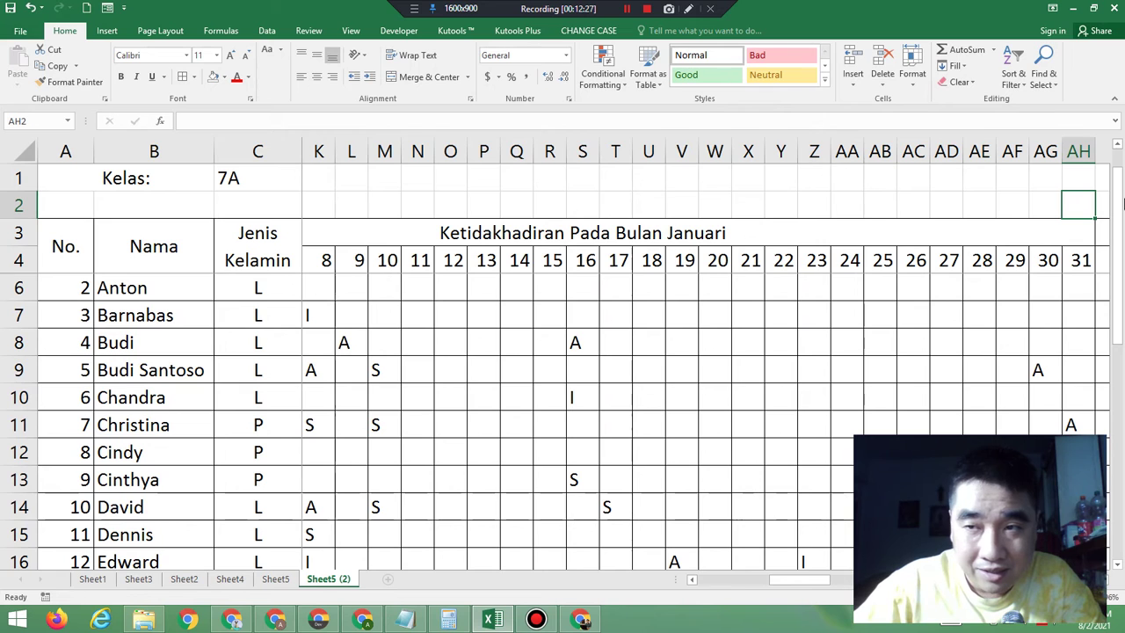
{"action": "left_click_drag", "start_coordinate": [1121, 192], "coordinate": [1120, 181]}
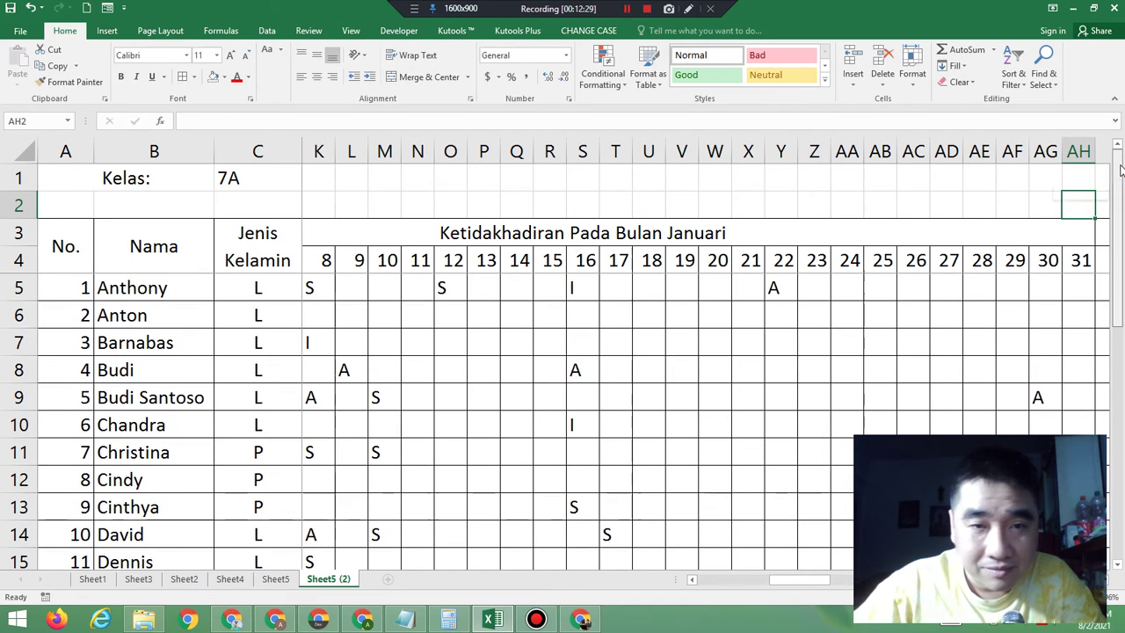
{"action": "left_click", "coordinate": [312, 292]}
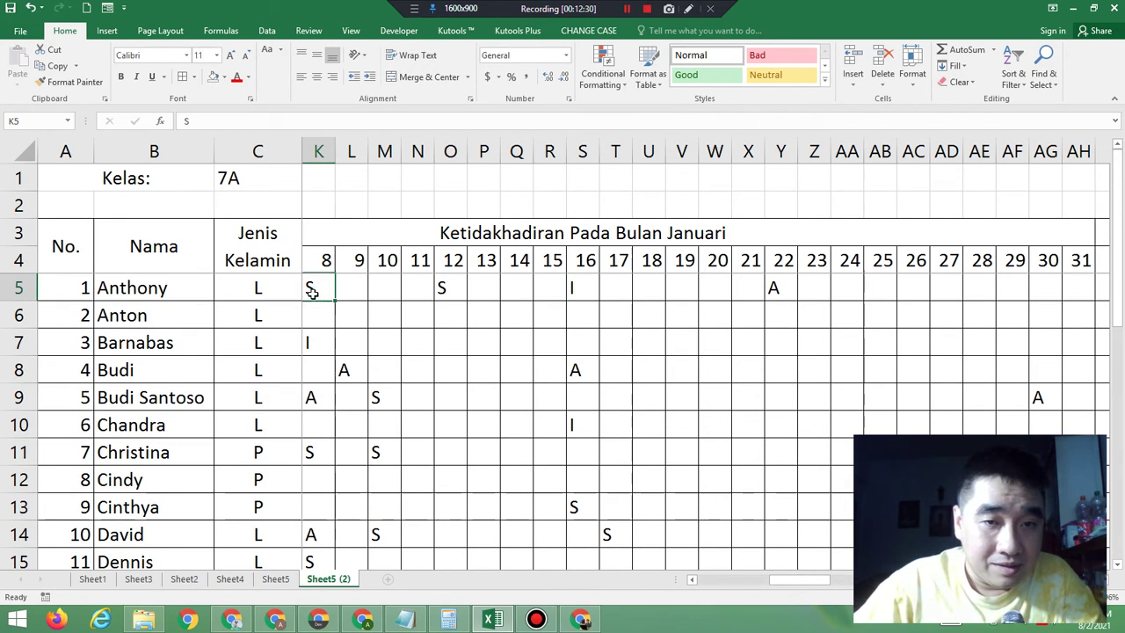
{"action": "key", "text": "Down"}
{"action": "key", "text": "Down"}
{"action": "key", "text": "Down"}
{"action": "key", "text": "Down"}
{"action": "key", "text": "Down"}
{"action": "key", "text": "Down"}
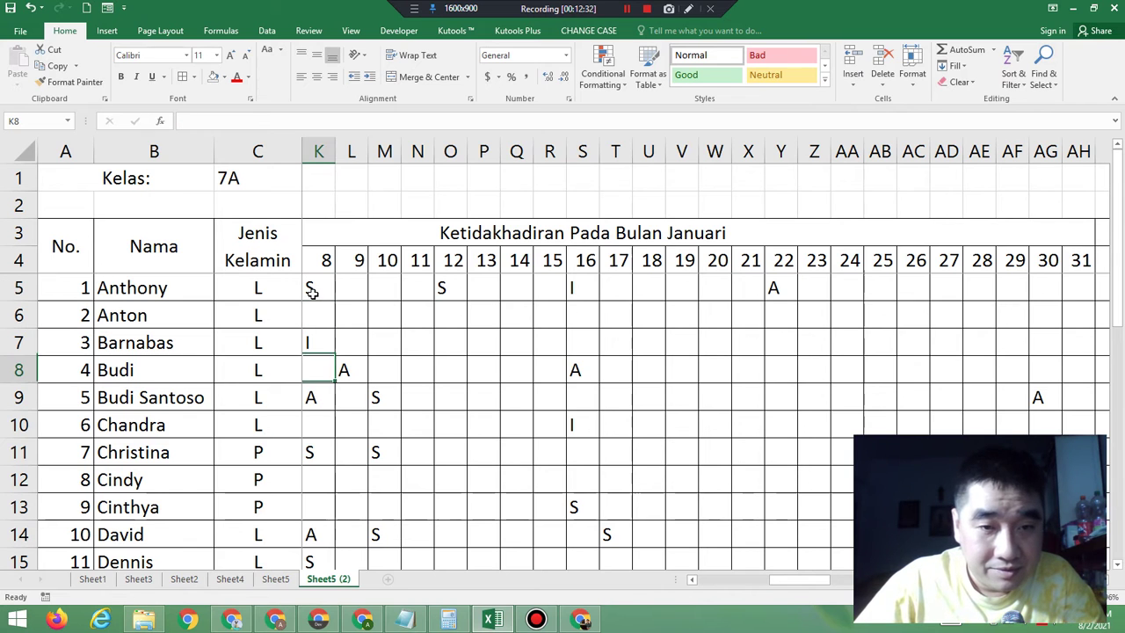
{"action": "key", "text": "Down"}
{"action": "key", "text": "Down"}
{"action": "key", "text": "Down"}
{"action": "key", "text": "Down"}
{"action": "key", "text": "Down"}
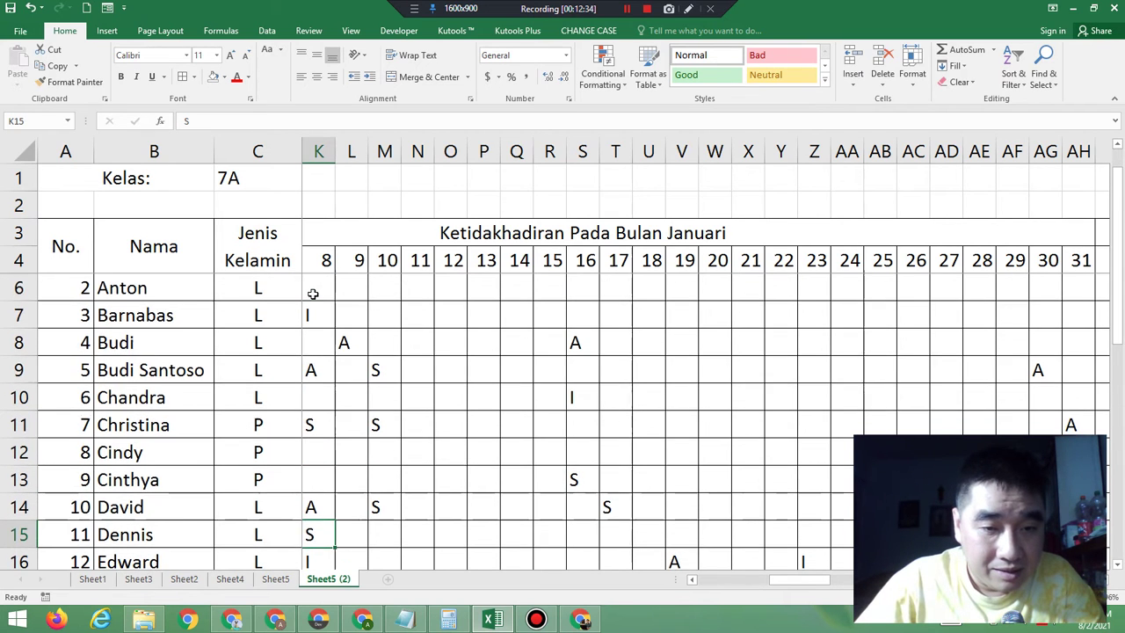
{"action": "key", "text": "Down"}
{"action": "key", "text": "Down"}
{"action": "key", "text": "Down"}
{"action": "key", "text": "Down"}
{"action": "key", "text": "Down"}
{"action": "key", "text": "Down"}
{"action": "key", "text": "Down"}
{"action": "key", "text": "Down"}
{"action": "key", "text": "Down"}
{"action": "key", "text": "Down"}
{"action": "key", "text": "Down"}
{"action": "key", "text": "Down"}
{"action": "key", "text": "Down"}
{"action": "key", "text": "Down"}
{"action": "key", "text": "Down"}
{"action": "key", "text": "Down"}
{"action": "key", "text": "Down"}
{"action": "key", "text": "Down"}
{"action": "key", "text": "Down"}
{"action": "key", "text": "Down"}
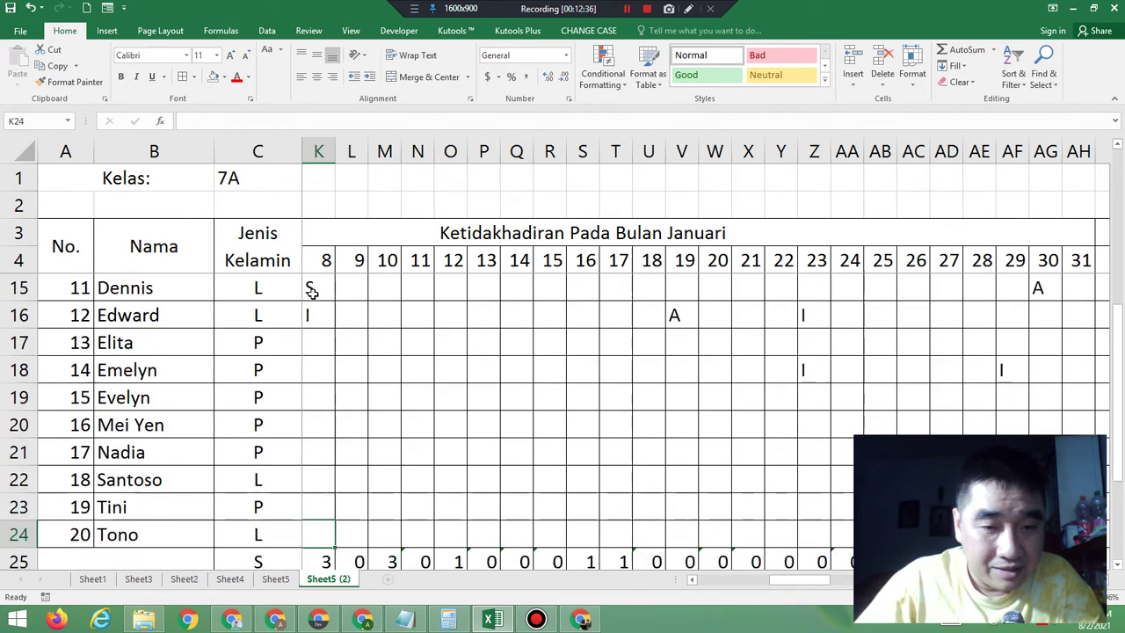
{"action": "key", "text": "Up"}
{"action": "key", "text": "Up"}
{"action": "key", "text": "Up"}
{"action": "key", "text": "Up"}
{"action": "key", "text": "Up"}
{"action": "key", "text": "Up"}
{"action": "key", "text": "Up"}
{"action": "key", "text": "Up"}
{"action": "key", "text": "Up"}
{"action": "key", "text": "Up"}
{"action": "key", "text": "Up"}
{"action": "key", "text": "Up"}
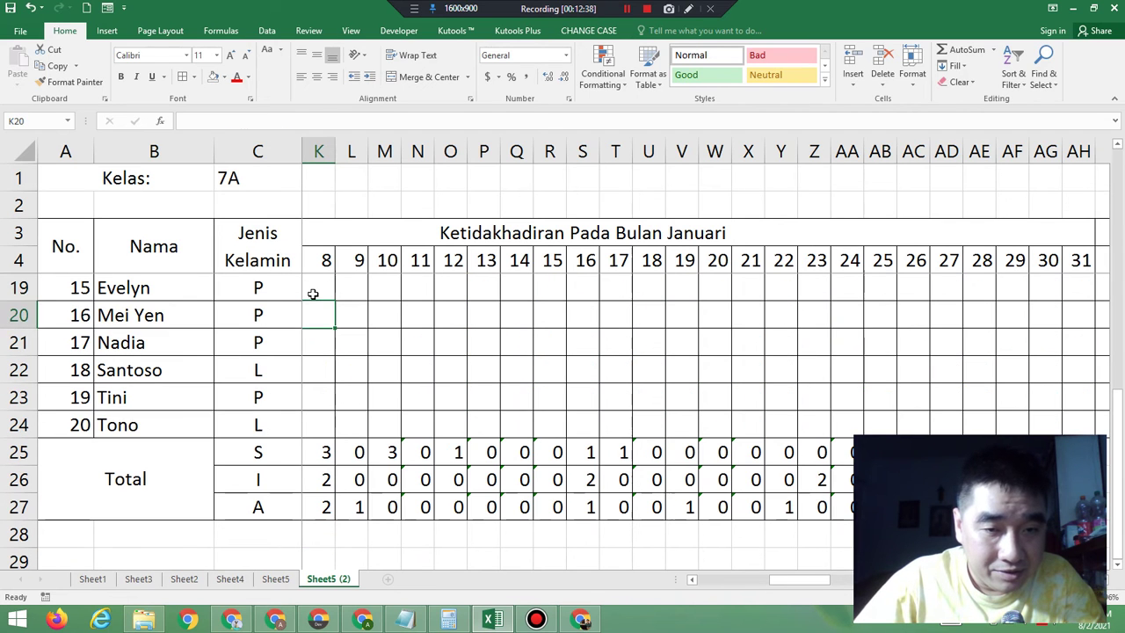
{"action": "key", "text": "Down"}
Step: Go back through the day 8 column from the first student and examine the I entries
{"action": "key", "text": "Up"}
{"action": "key", "text": "Up"}
{"action": "key", "text": "Up"}
{"action": "key", "text": "Up"}
{"action": "key", "text": "Up"}
{"action": "key", "text": "Up"}
{"action": "key", "text": "Up"}
{"action": "key", "text": "Up"}
{"action": "key", "text": "Up"}
{"action": "key", "text": "Up"}
{"action": "key", "text": "Up"}
{"action": "key", "text": "Up"}
{"action": "key", "text": "Up"}
{"action": "key", "text": "Up"}
{"action": "key", "text": "Up"}
{"action": "key", "text": "Up"}
{"action": "key", "text": "Up"}
{"action": "key", "text": "Up"}
{"action": "key", "text": "Up"}
{"action": "key", "text": "Up"}
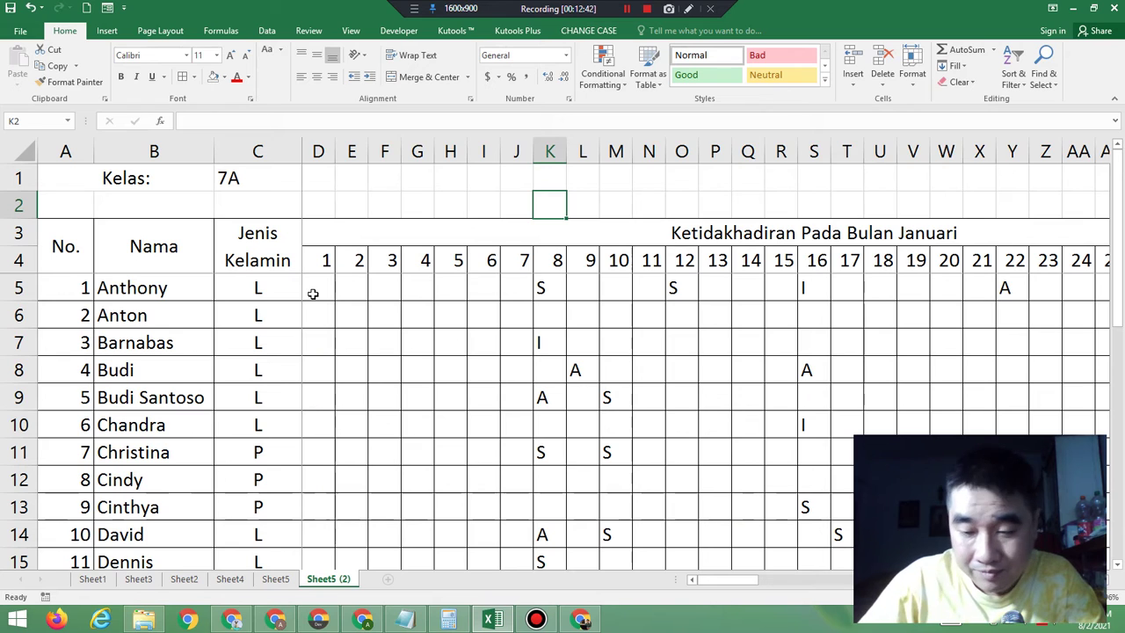
{"action": "key", "text": "Down"}
{"action": "key", "text": "Down"}
{"action": "key", "text": "Down"}
{"action": "key", "text": "Down"}
{"action": "key", "text": "Down"}
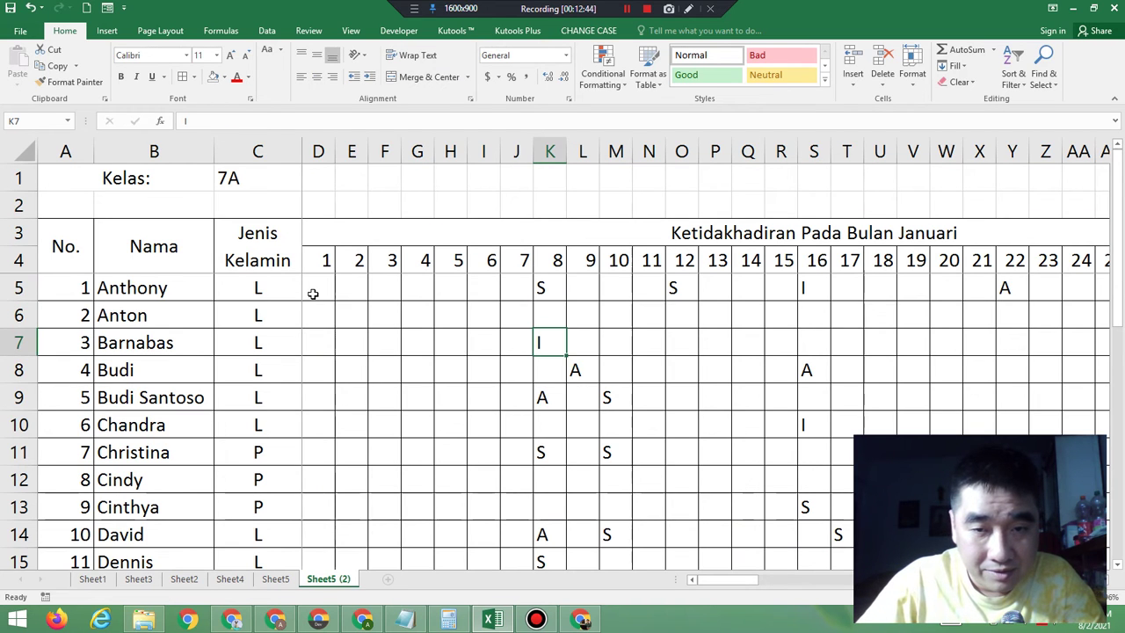
{"action": "key", "text": "Down"}
{"action": "key", "text": "Down"}
{"action": "key", "text": "Down"}
{"action": "key", "text": "Down"}
{"action": "key", "text": "Down"}
{"action": "key", "text": "Down"}
{"action": "key", "text": "Down"}
{"action": "key", "text": "Down"}
{"action": "key", "text": "Down"}
{"action": "scroll", "coordinate": [313, 293], "scroll_direction": "down", "scroll_amount": 1}
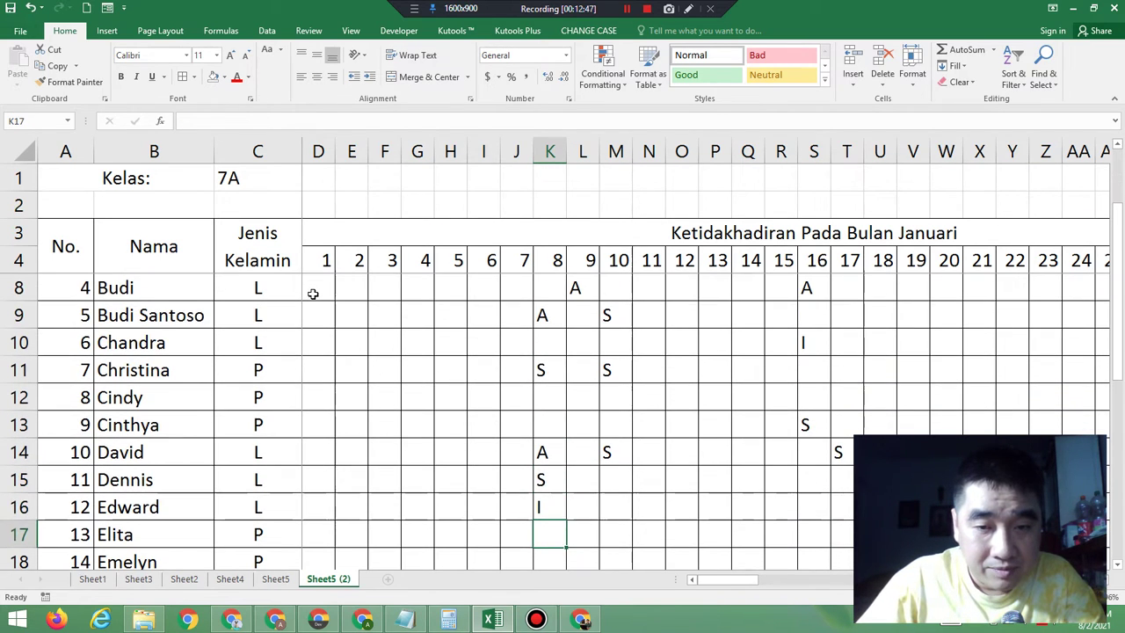
{"action": "key", "text": "Down"}
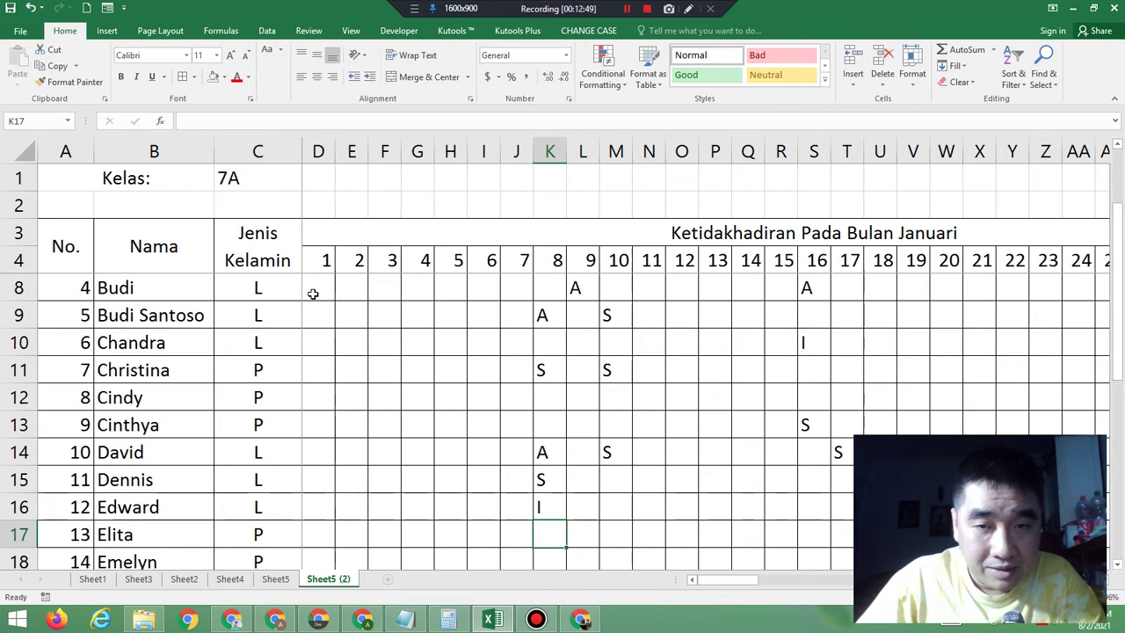
Step: Examine the A entries for day 8 in column K and compare them with the total in row 27
{"action": "key", "text": "Up"}
{"action": "key", "text": "Up"}
{"action": "key", "text": "Up"}
{"action": "key", "text": "Up"}
{"action": "key", "text": "Up"}
{"action": "key", "text": "Up"}
{"action": "key", "text": "Up"}
{"action": "key", "text": "Up"}
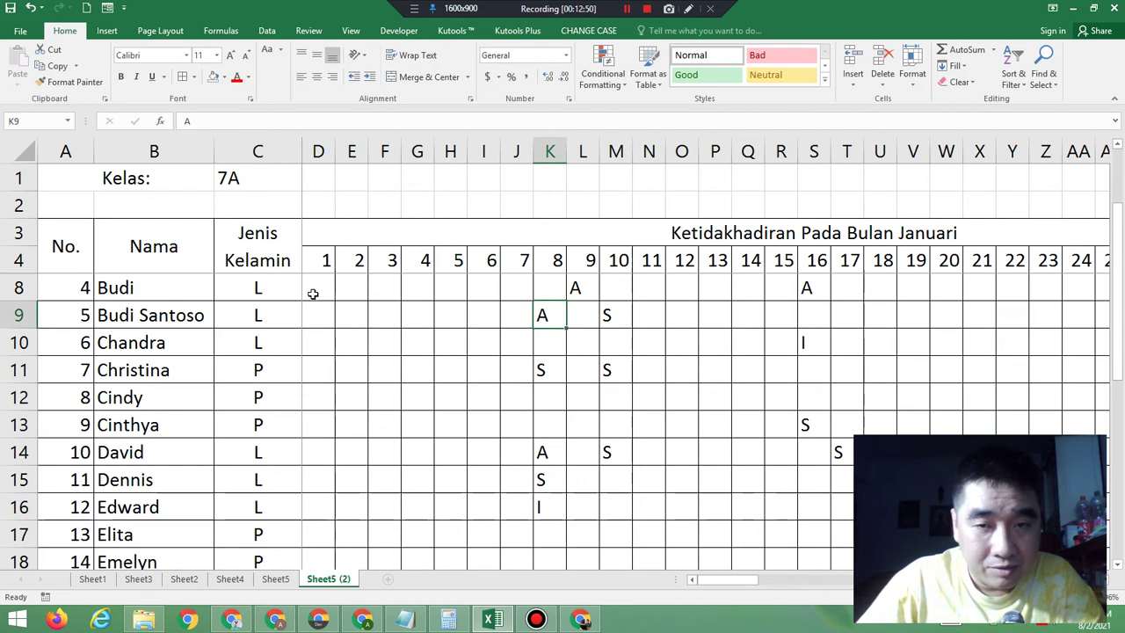
{"action": "key", "text": "Down"}
{"action": "key", "text": "Down"}
{"action": "key", "text": "Down"}
{"action": "key", "text": "Down"}
{"action": "key", "text": "Down"}
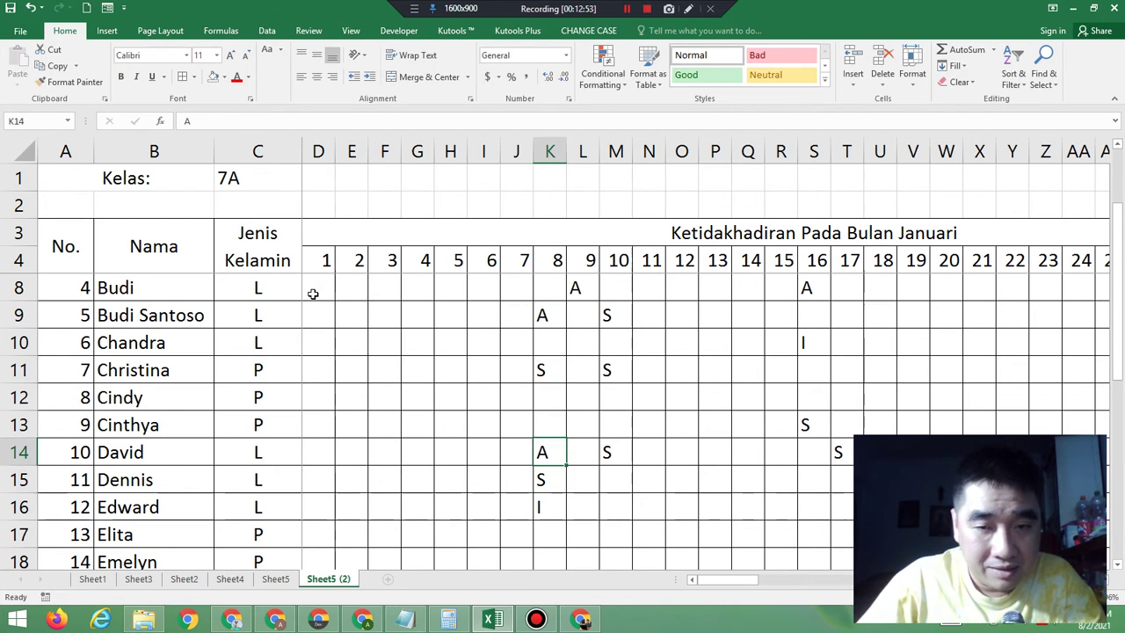
{"action": "key", "text": "Down"}
{"action": "key", "text": "Down"}
{"action": "key", "text": "Down"}
{"action": "key", "text": "Down"}
{"action": "key", "text": "Down"}
{"action": "key", "text": "Down"}
{"action": "key", "text": "Down"}
{"action": "key", "text": "Down"}
{"action": "key", "text": "Down"}
{"action": "key", "text": "Down"}
{"action": "key", "text": "Down"}
{"action": "key", "text": "Down"}
{"action": "key", "text": "Down"}
{"action": "key", "text": "Down"}
{"action": "key", "text": "Down"}
{"action": "key", "text": "Down"}
{"action": "key", "text": "Down"}
{"action": "key", "text": "Down"}
{"action": "key", "text": "Down"}
{"action": "key", "text": "Down"}
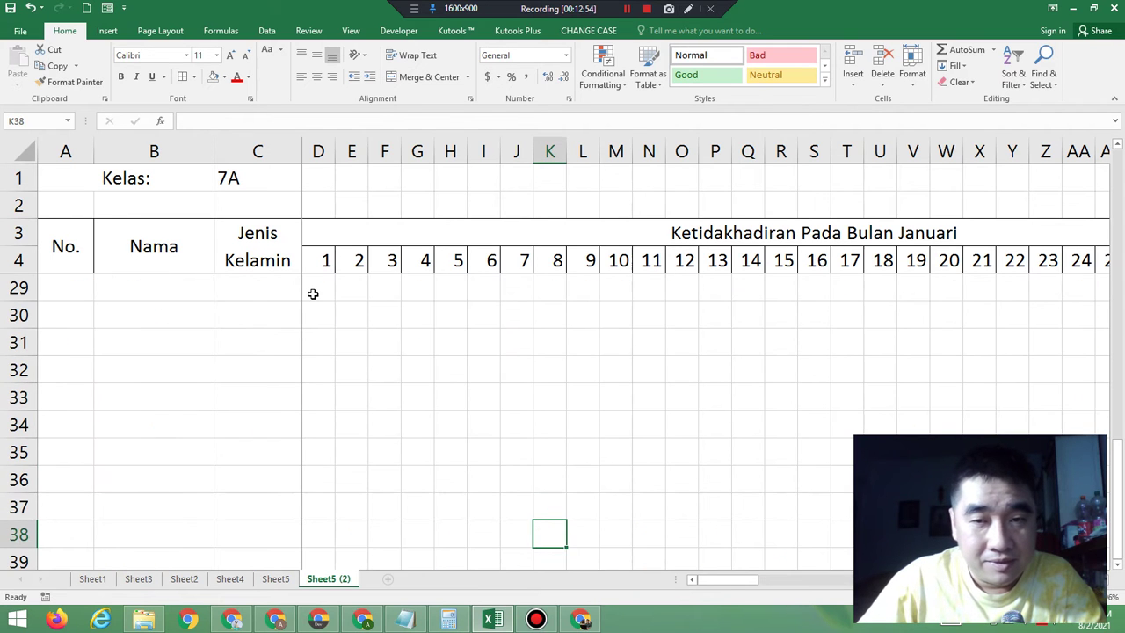
{"action": "key", "text": "Up"}
{"action": "key", "text": "Up"}
{"action": "key", "text": "Up"}
{"action": "key", "text": "Up"}
{"action": "key", "text": "Up"}
{"action": "key", "text": "Up"}
{"action": "key", "text": "Up"}
{"action": "key", "text": "Up"}
{"action": "key", "text": "Up"}
{"action": "key", "text": "Up"}
{"action": "key", "text": "Up"}
{"action": "key", "text": "Up"}
{"action": "key", "text": "Up"}
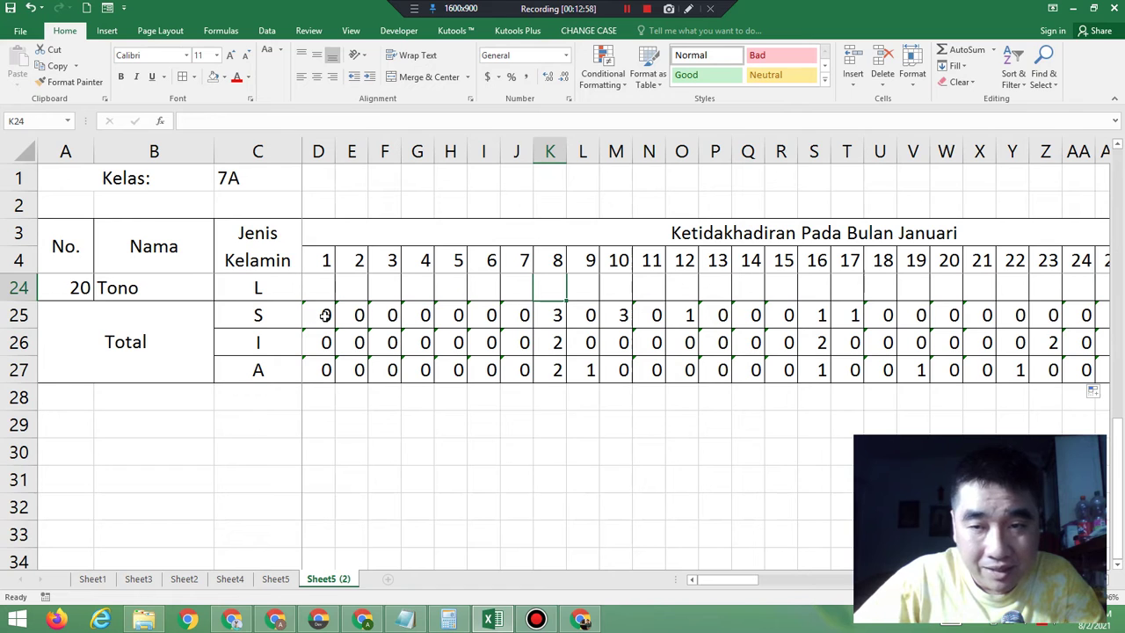
Step: Create a conditional formatting rule on the daily totals D25:AH27 for cells whose value is equal to 0
{"action": "left_click", "coordinate": [325, 315]}
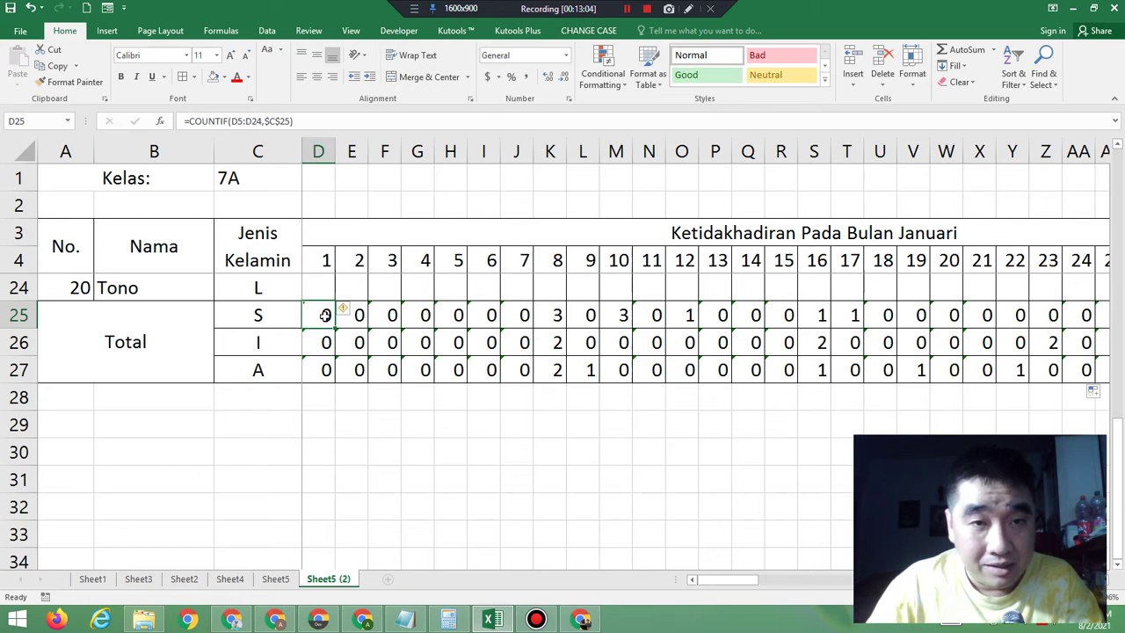
{"action": "key", "text": "shift+Down"}
{"action": "key", "text": "shift+Down"}
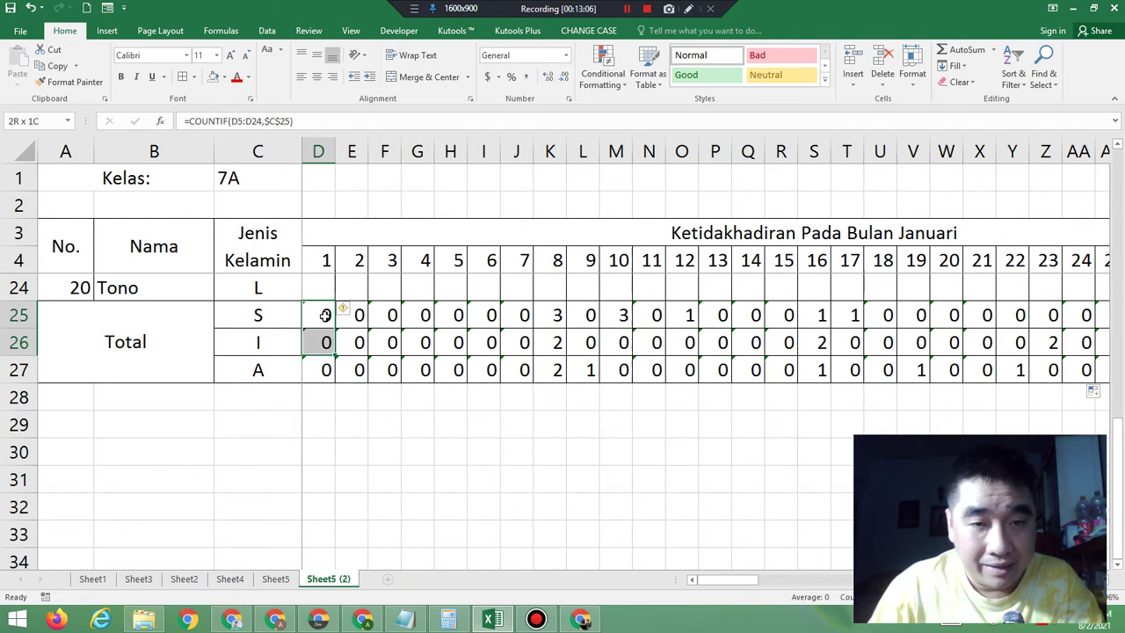
{"action": "key", "text": "shift+Right"}
{"action": "key", "text": "shift+Right"}
{"action": "key", "text": "shift+Right"}
{"action": "key", "text": "shift+Right"}
{"action": "key", "text": "shift+Right"}
{"action": "key", "text": "shift+Right"}
{"action": "key", "text": "shift+Right"}
{"action": "key", "text": "shift+Right"}
{"action": "key", "text": "shift+Right"}
{"action": "key", "text": "shift+Right"}
{"action": "key", "text": "shift+Right"}
{"action": "key", "text": "shift+Right"}
{"action": "key", "text": "shift+Right"}
{"action": "key", "text": "shift+Right"}
{"action": "key", "text": "shift+Right"}
{"action": "key", "text": "shift+Right"}
{"action": "key", "text": "shift+Right"}
{"action": "key", "text": "shift+Right"}
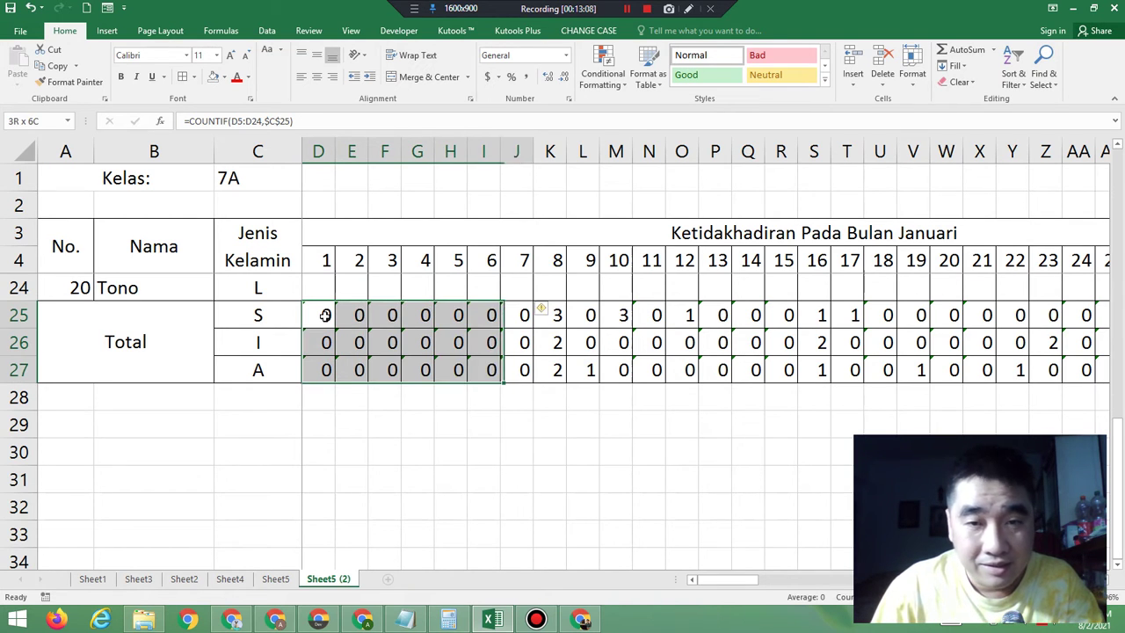
{"action": "key", "text": "shift+Right"}
{"action": "key", "text": "shift+Right"}
{"action": "key", "text": "shift+Right"}
{"action": "key", "text": "shift+Right"}
{"action": "key", "text": "shift+Right"}
{"action": "key", "text": "shift+Right"}
{"action": "key", "text": "shift+Right"}
{"action": "key", "text": "shift+Right"}
{"action": "key", "text": "shift+Right"}
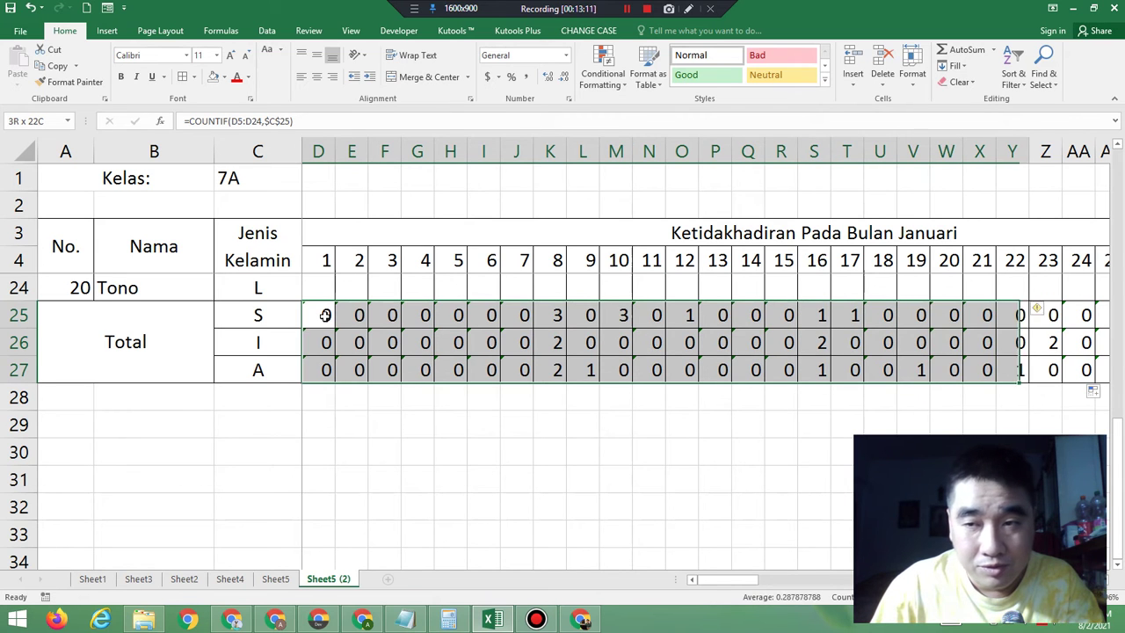
{"action": "key", "text": "shift+Right"}
{"action": "key", "text": "shift+Right"}
{"action": "key", "text": "shift+Right"}
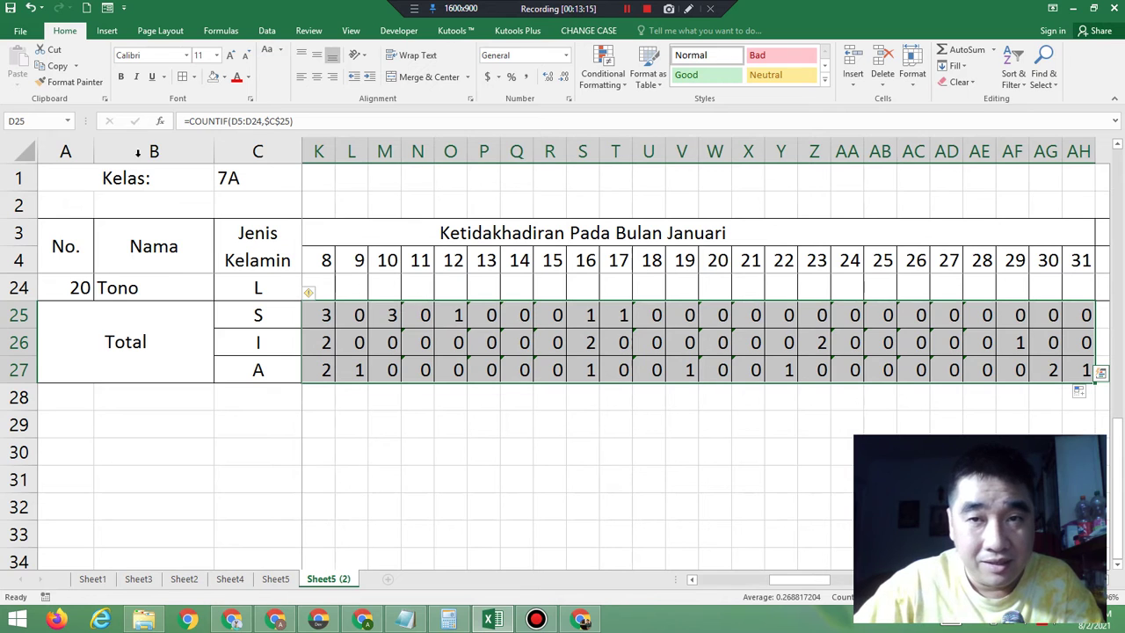
{"action": "left_click", "coordinate": [606, 85]}
{"action": "left_click", "coordinate": [649, 259]}
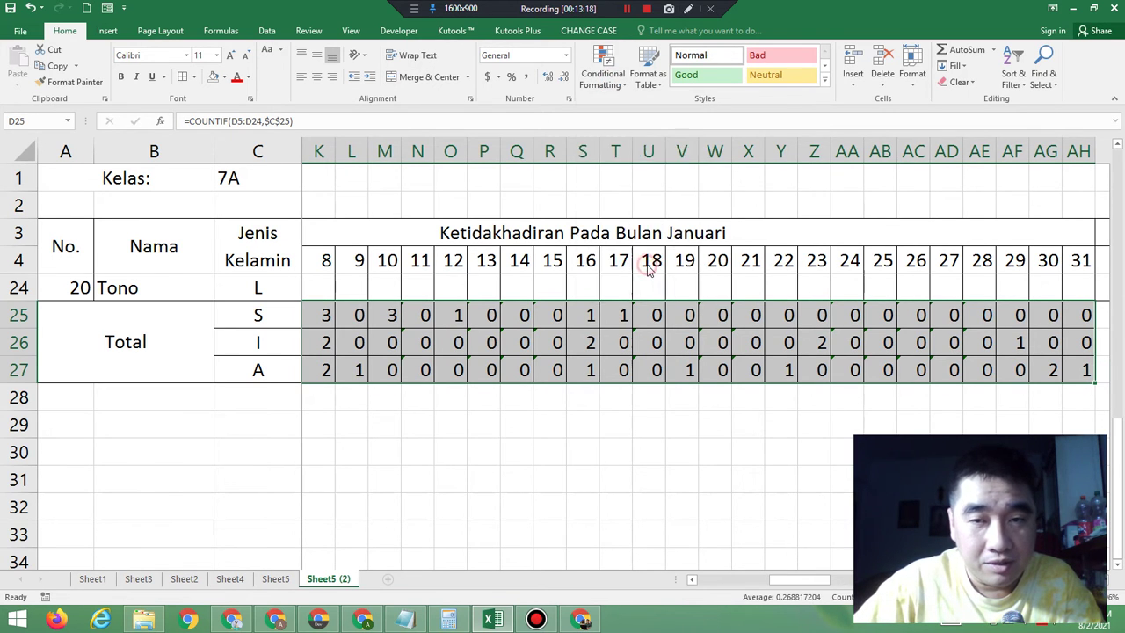
{"action": "left_click", "coordinate": [644, 213]}
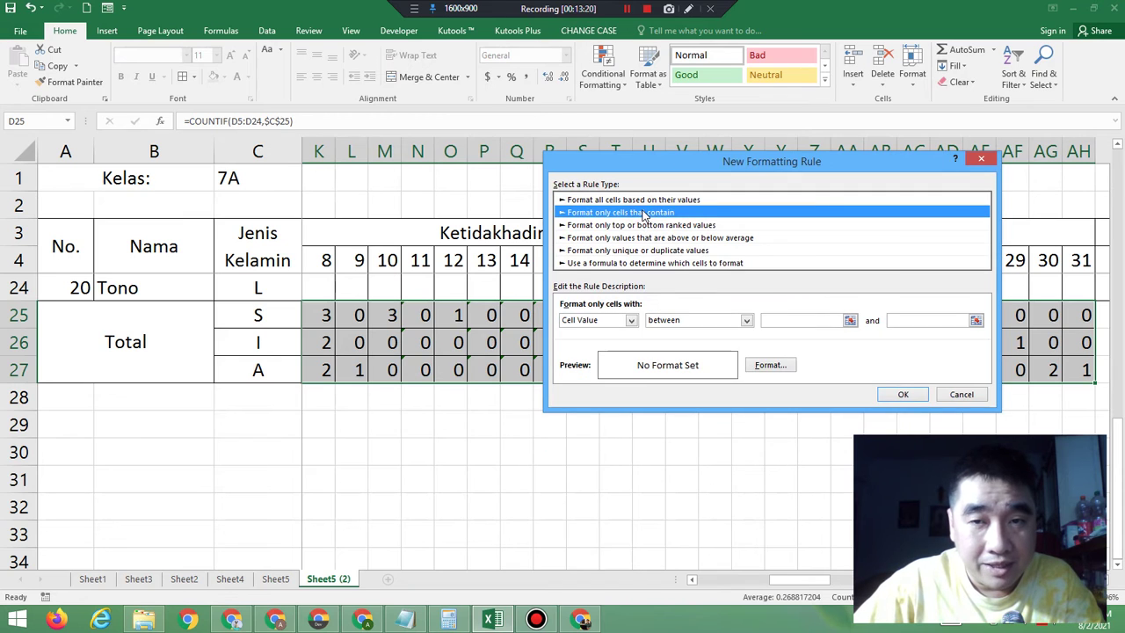
{"action": "left_click", "coordinate": [631, 321]}
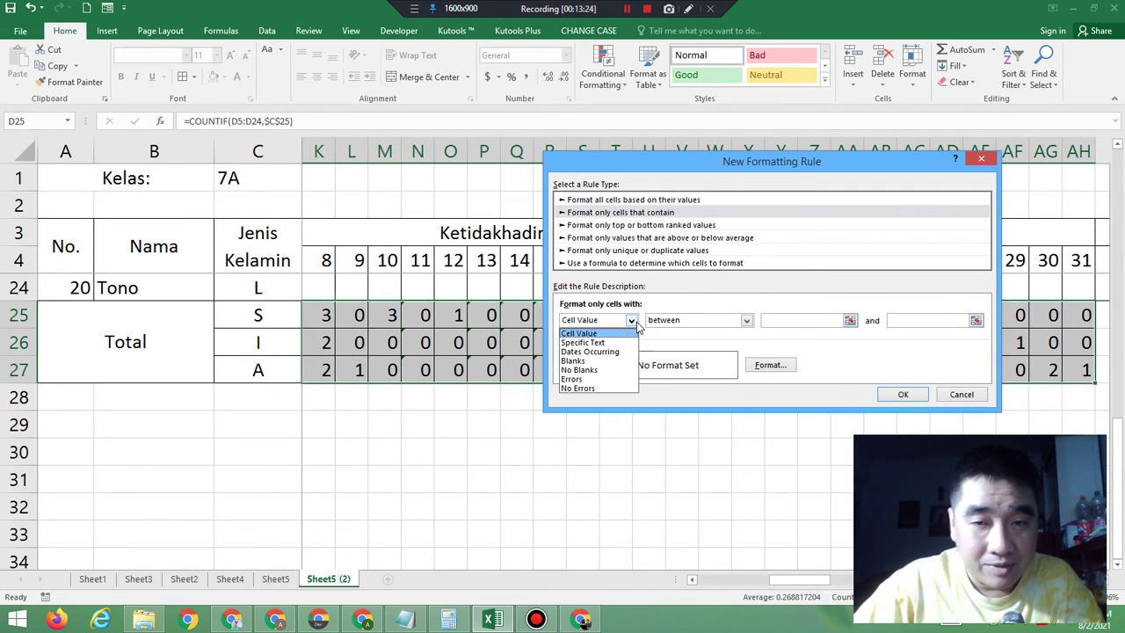
{"action": "left_click", "coordinate": [633, 322]}
{"action": "left_click", "coordinate": [669, 324]}
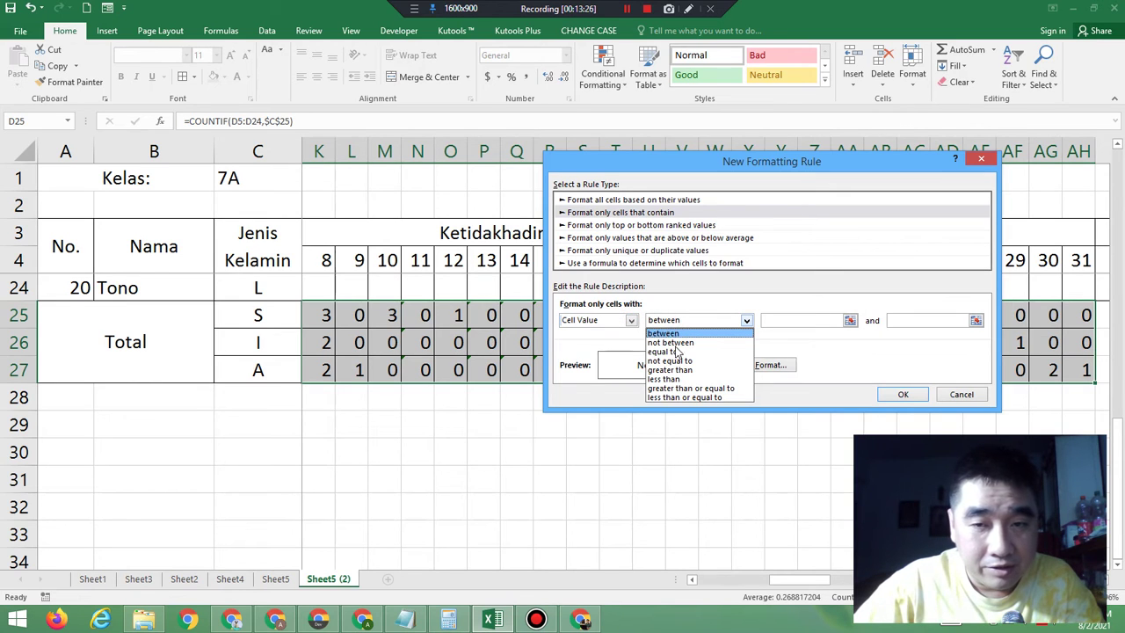
{"action": "left_click", "coordinate": [677, 352]}
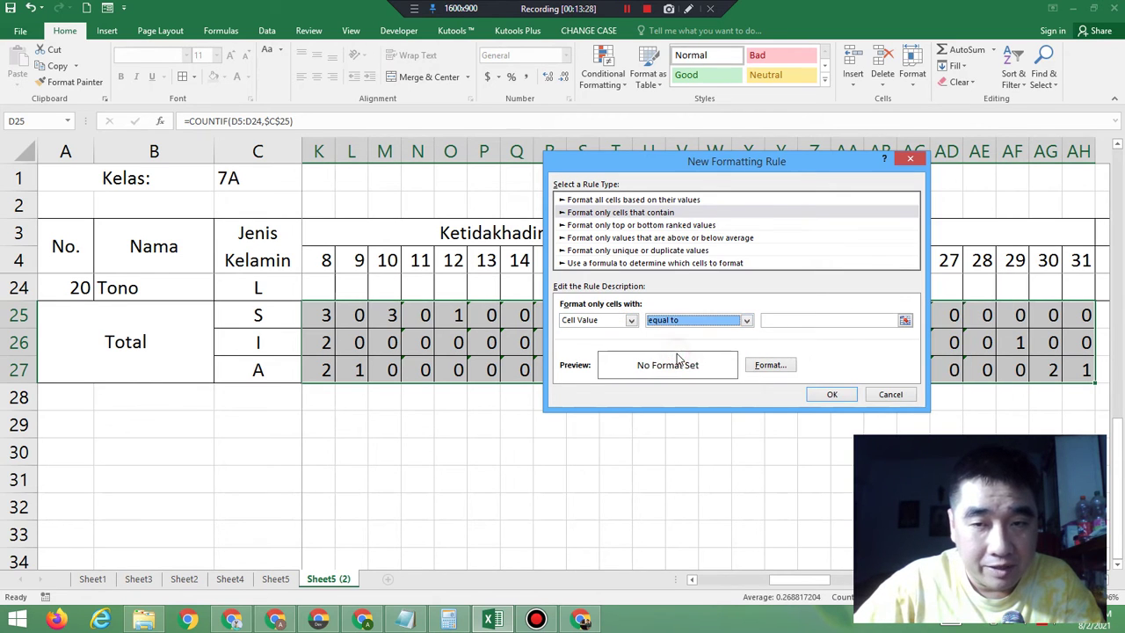
{"action": "left_click", "coordinate": [789, 324]}
{"action": "type", "text": "0"}
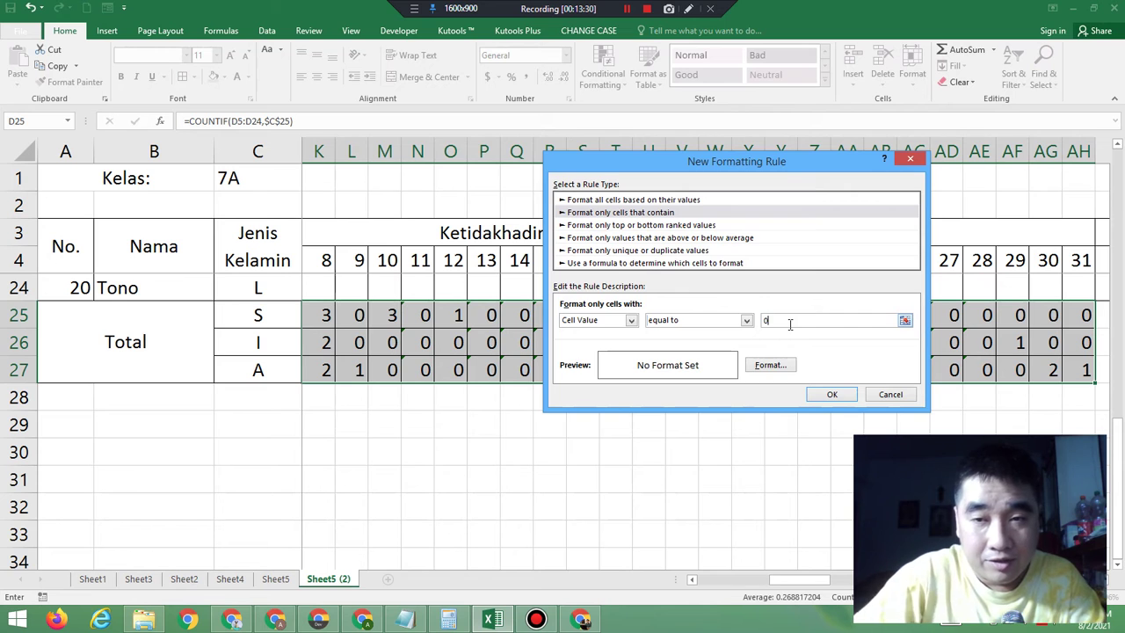
Step: Give the zero-value rule a white font color and apply it to the daily totals
{"action": "left_click", "coordinate": [771, 365]}
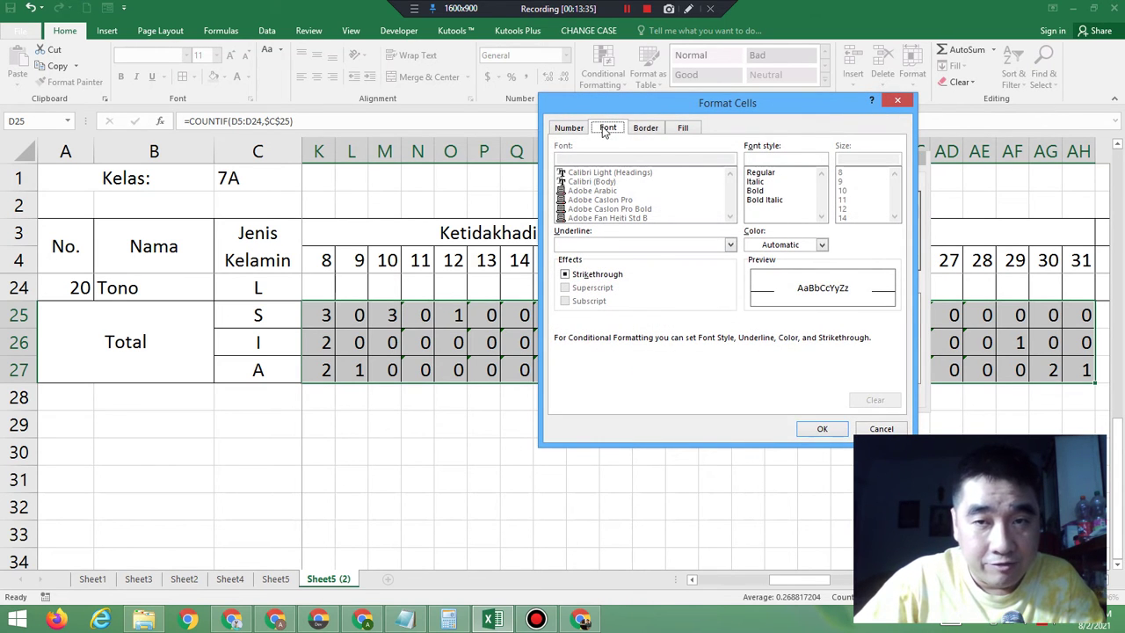
{"action": "left_click", "coordinate": [821, 245]}
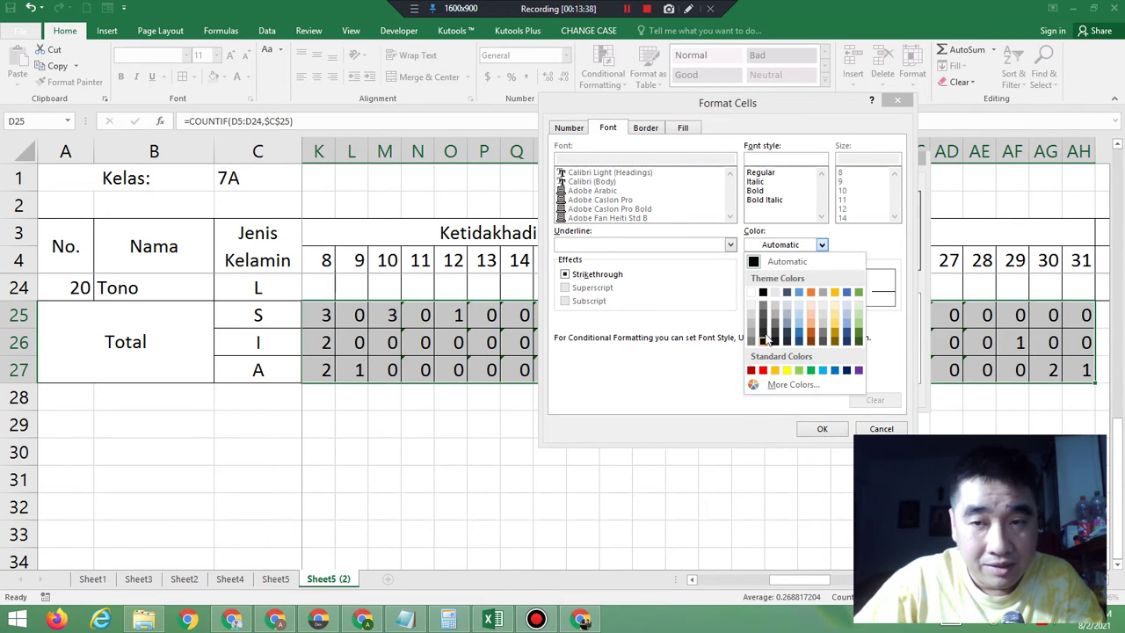
{"action": "left_click", "coordinate": [751, 296]}
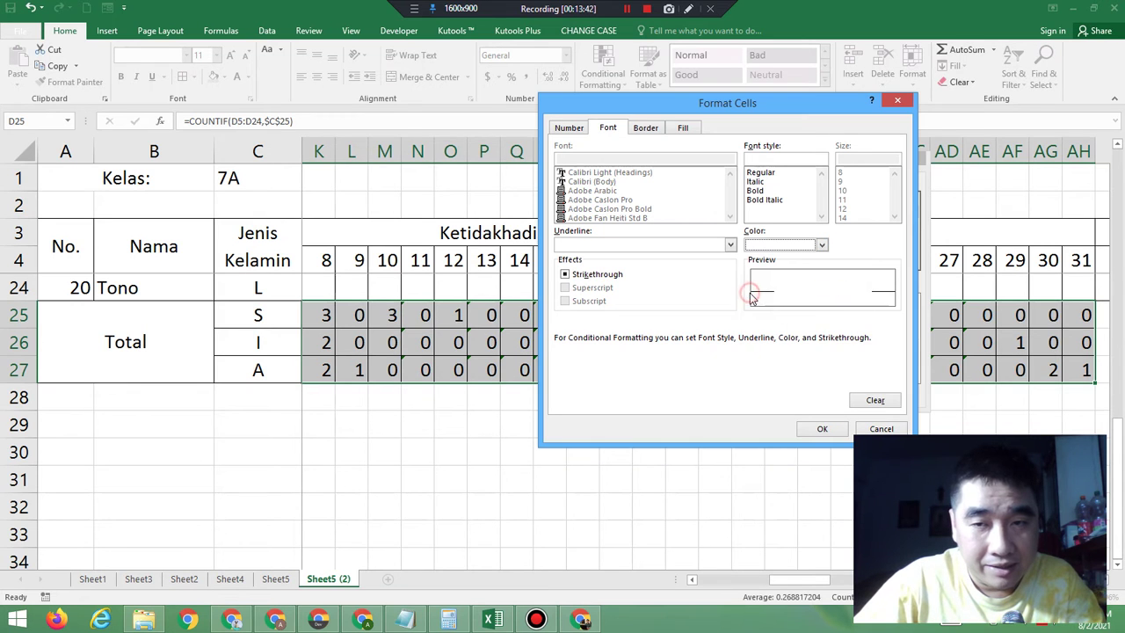
{"action": "left_click", "coordinate": [823, 430]}
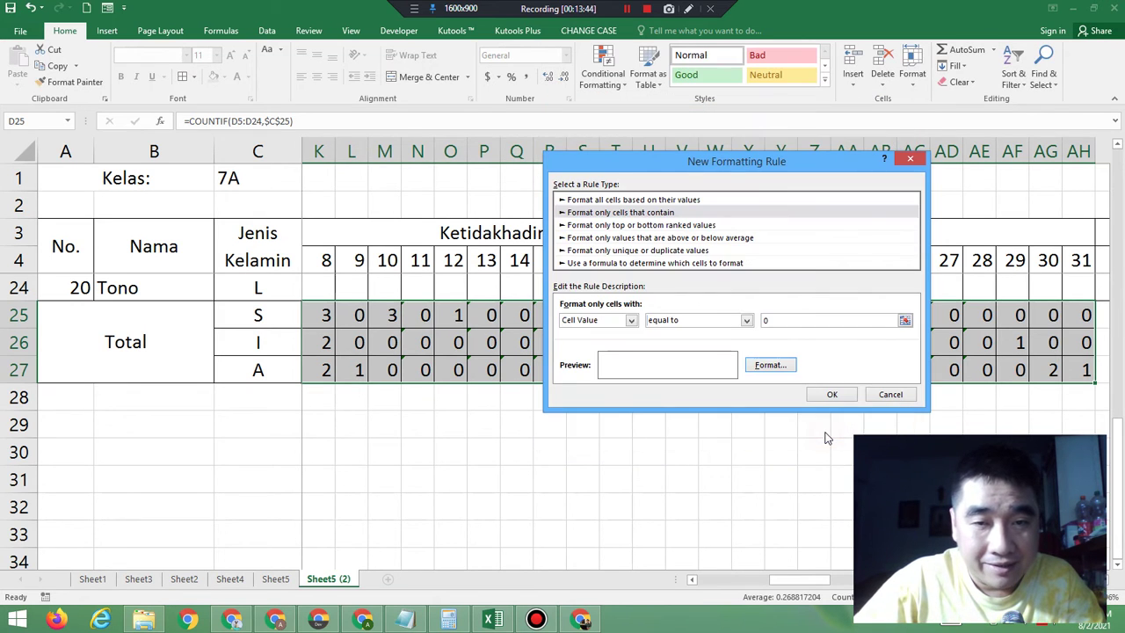
{"action": "left_click", "coordinate": [833, 395]}
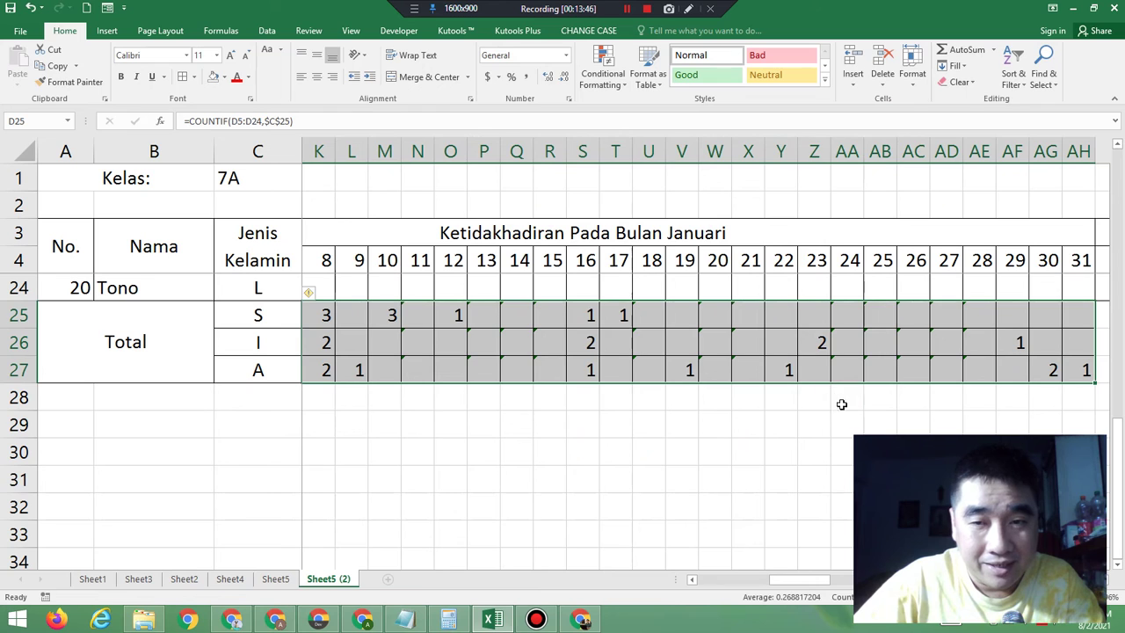
{"action": "left_click", "coordinate": [846, 477]}
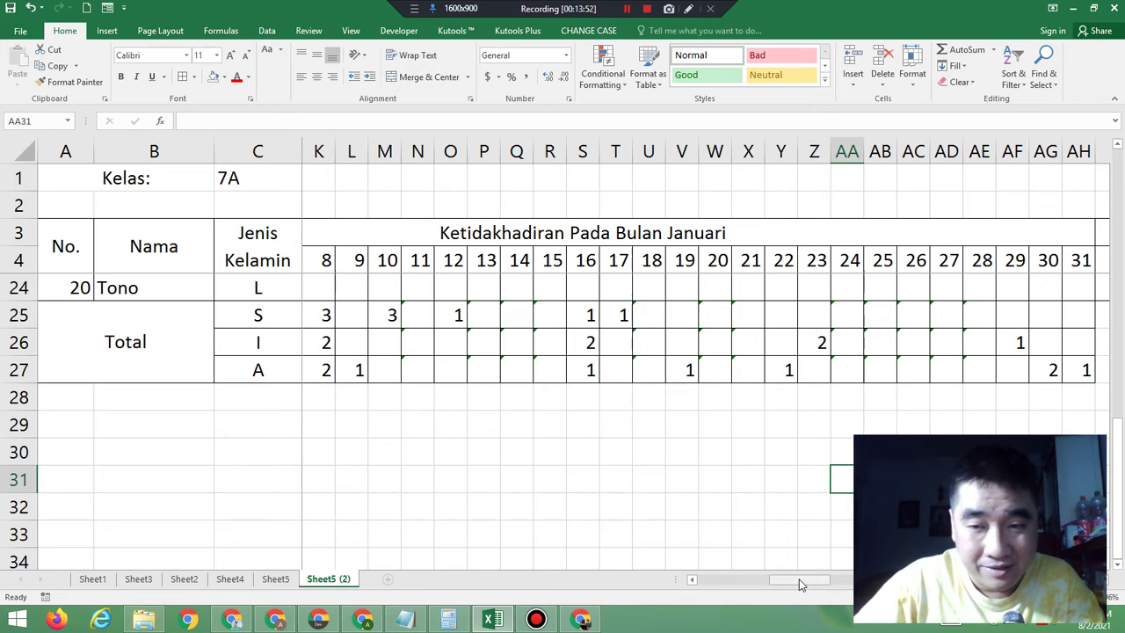
Step: Ignore the formula error flags on all daily totals in D25:AH27
{"action": "left_click_drag", "start_coordinate": [800, 580], "coordinate": [670, 563]}
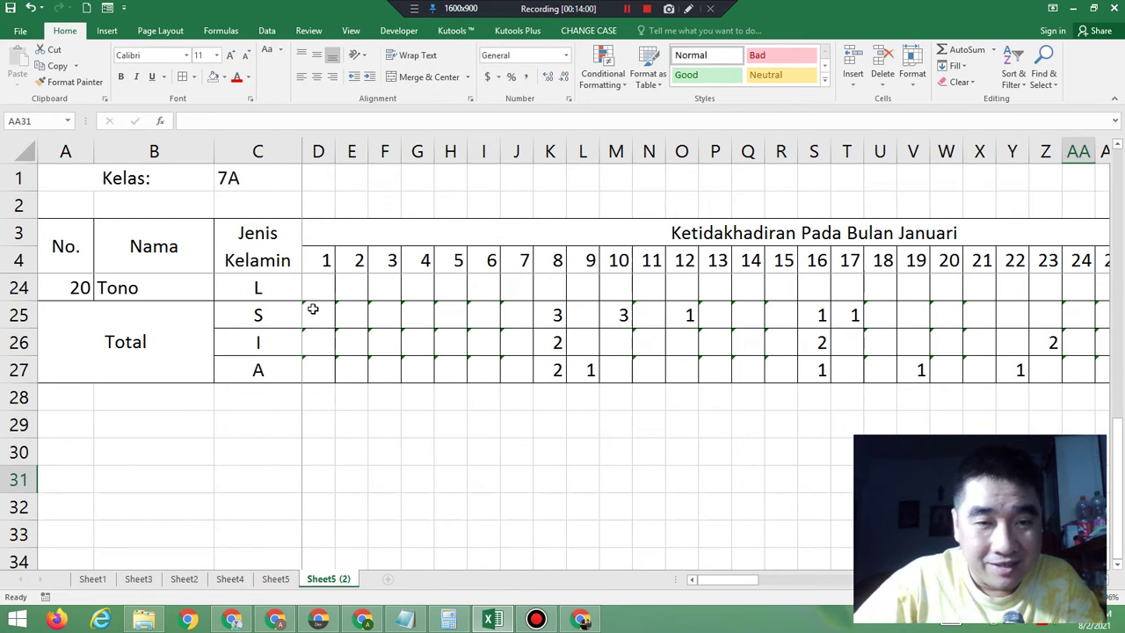
{"action": "left_click", "coordinate": [313, 310]}
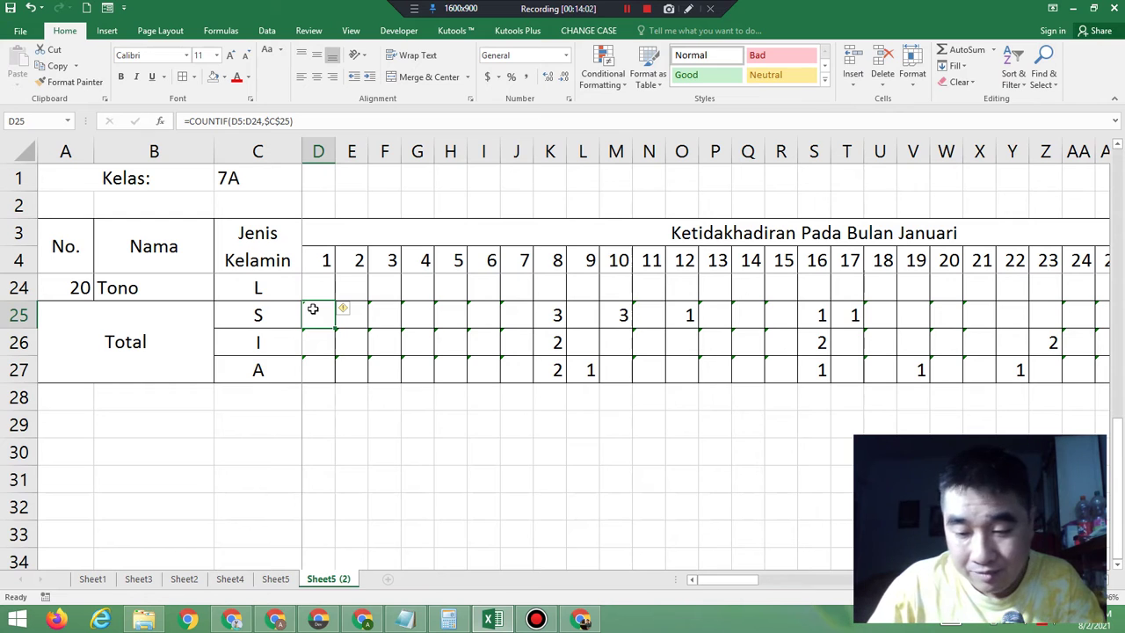
{"action": "key", "text": "shift+Down"}
{"action": "key", "text": "shift+Down"}
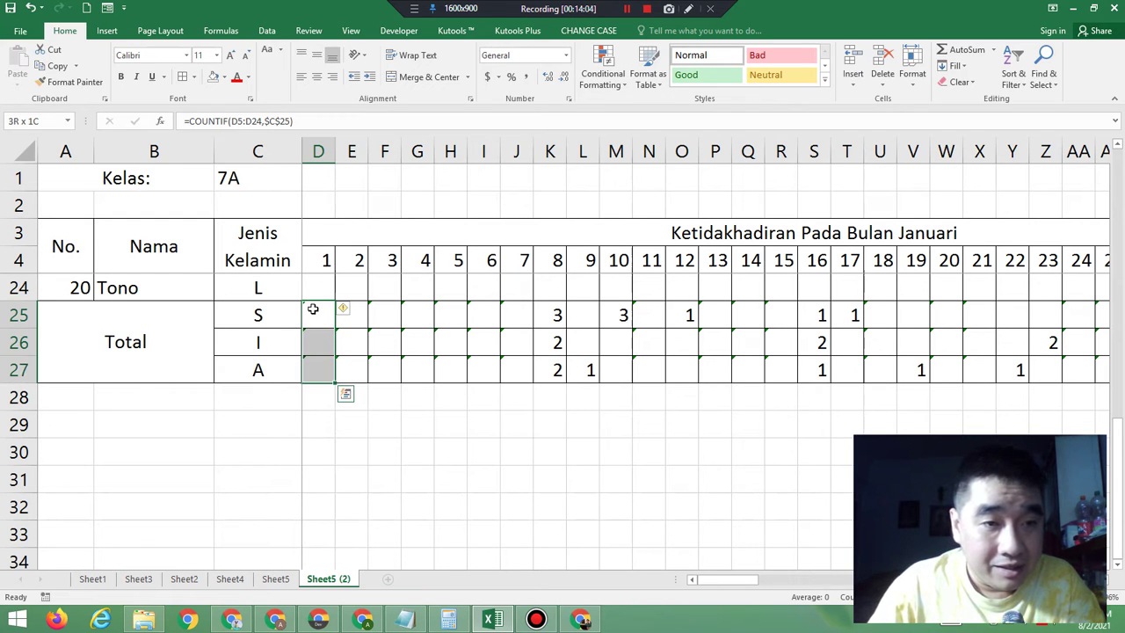
{"action": "key", "text": "shift+Right"}
{"action": "key", "text": "shift+Right"}
{"action": "key", "text": "shift+Right"}
{"action": "key", "text": "shift+Right"}
{"action": "key", "text": "shift+Right"}
{"action": "key", "text": "shift+Right"}
{"action": "key", "text": "shift+Right"}
{"action": "key", "text": "shift+Right"}
{"action": "key", "text": "shift+Right"}
{"action": "key", "text": "shift+Right"}
{"action": "key", "text": "shift+Right"}
{"action": "key", "text": "shift+Right"}
{"action": "key", "text": "shift+Right"}
{"action": "key", "text": "shift+Right"}
{"action": "key", "text": "shift+Right"}
{"action": "key", "text": "shift+Right"}
{"action": "key", "text": "shift+Right"}
{"action": "key", "text": "shift+Right"}
{"action": "key", "text": "shift+Right"}
{"action": "key", "text": "shift+Right"}
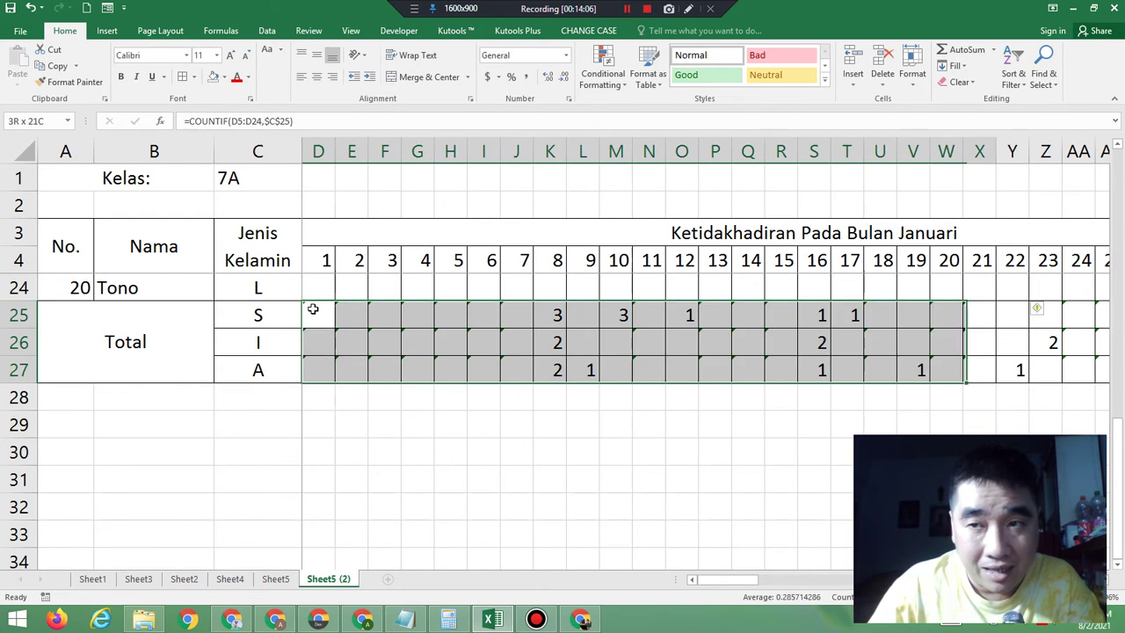
{"action": "key", "text": "shift+Right"}
{"action": "key", "text": "shift+Right"}
{"action": "key", "text": "shift+Right"}
{"action": "key", "text": "shift+Right"}
{"action": "key", "text": "shift+Right"}
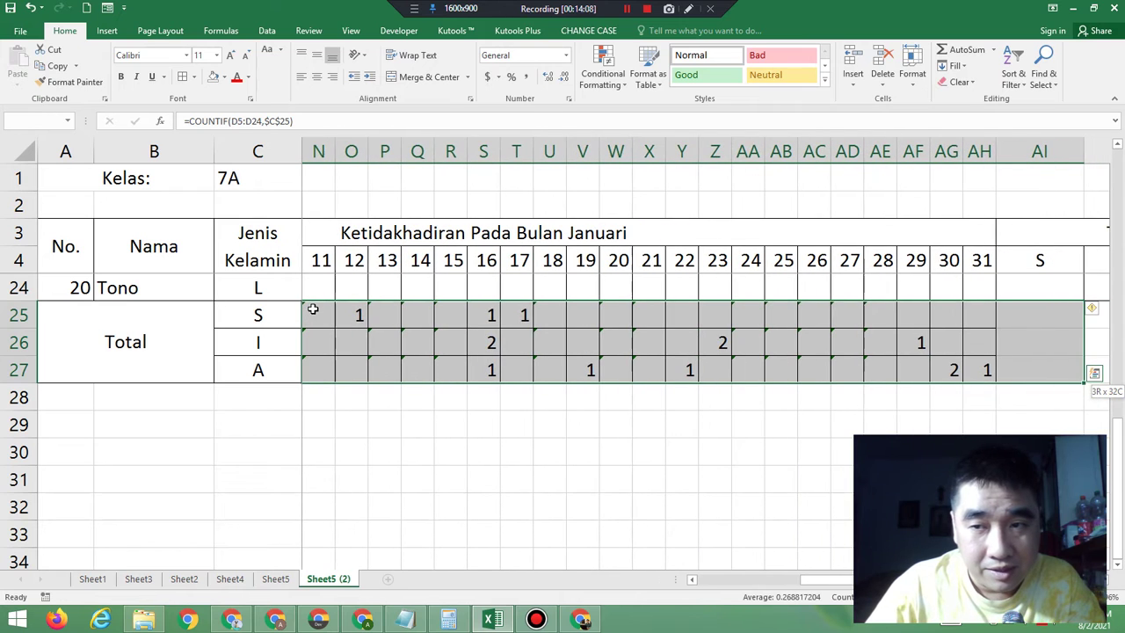
{"action": "key", "text": "shift+Left"}
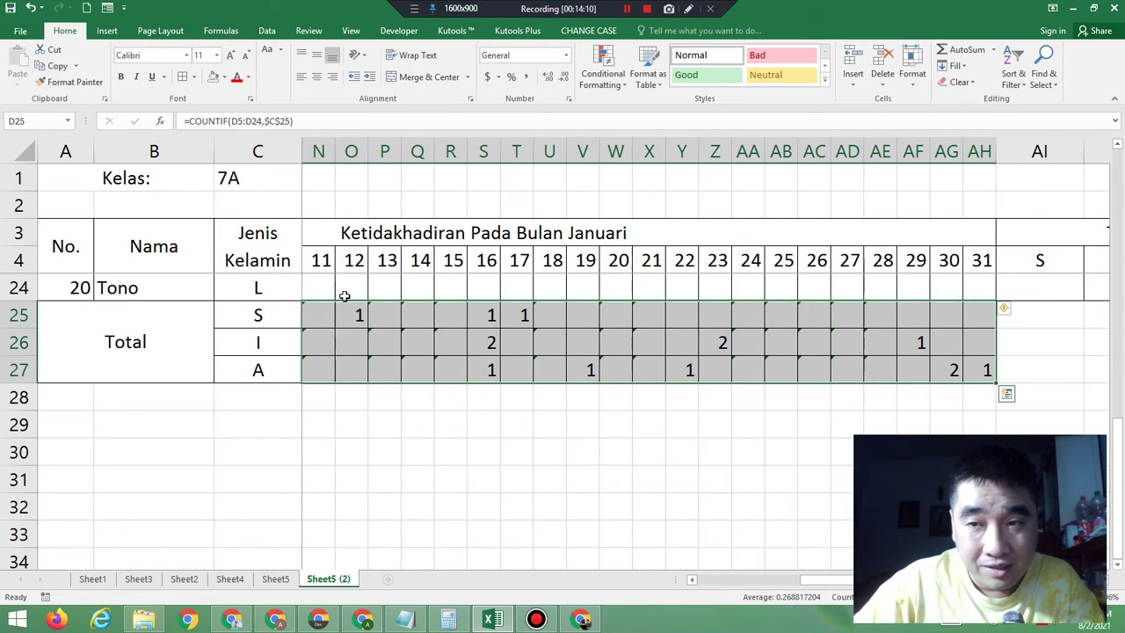
{"action": "left_click", "coordinate": [1016, 312]}
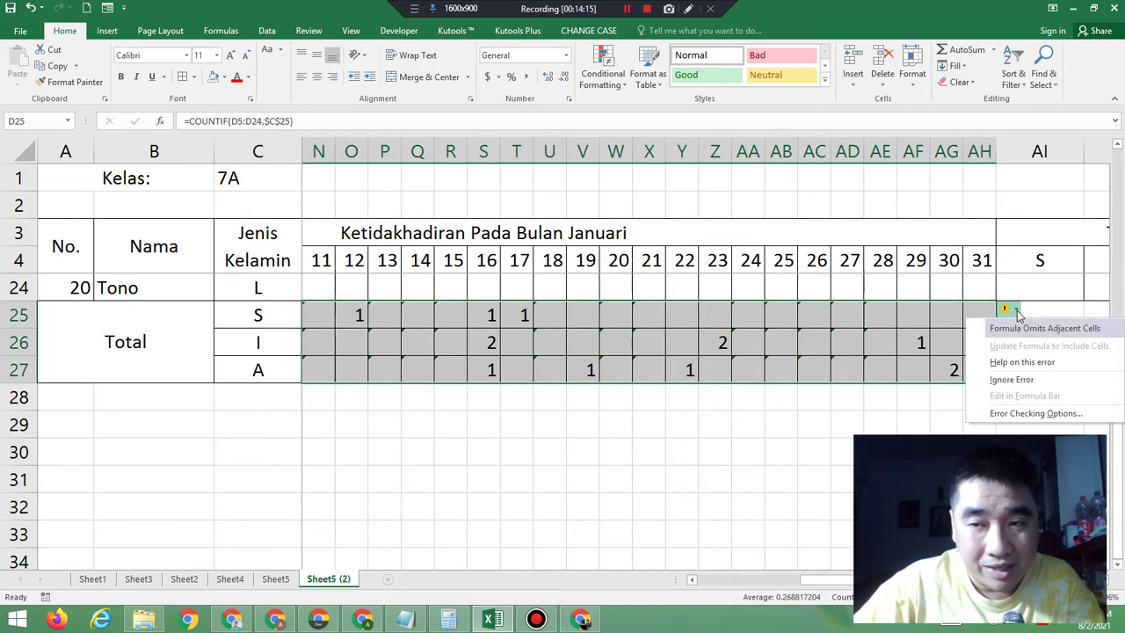
{"action": "left_click", "coordinate": [1014, 380]}
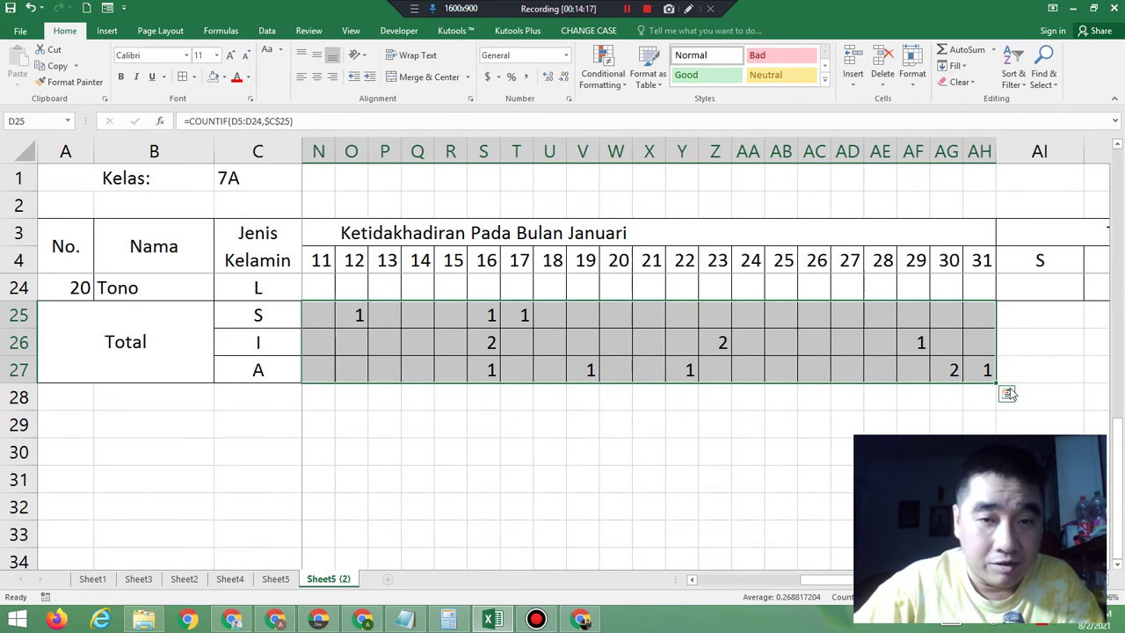
{"action": "left_click", "coordinate": [833, 580]}
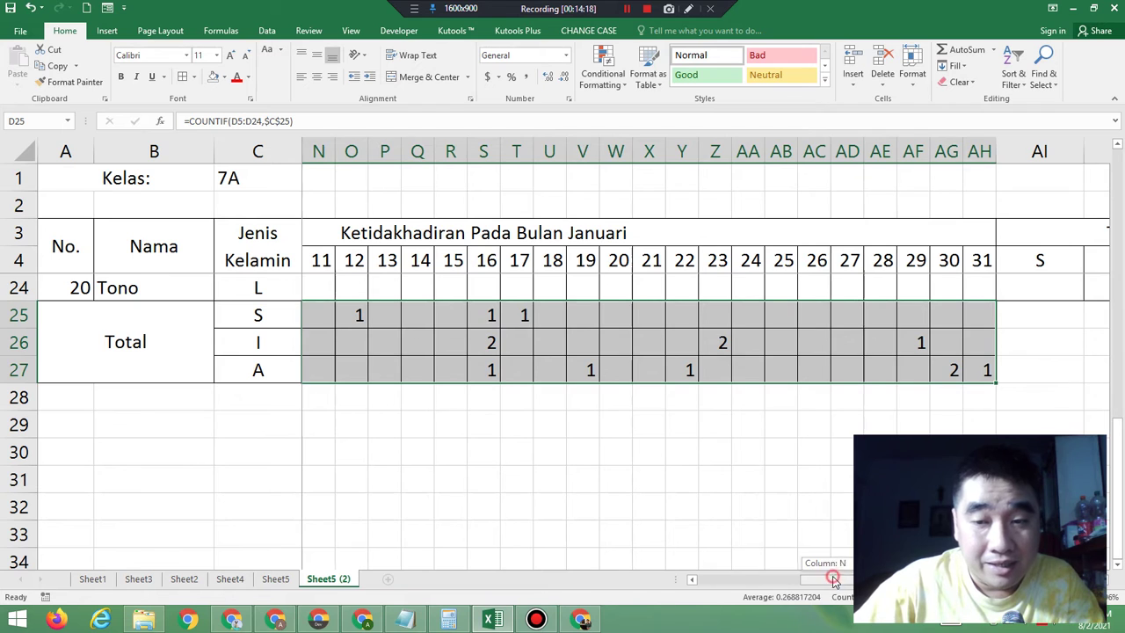
{"action": "left_click_drag", "start_coordinate": [833, 579], "coordinate": [720, 580]}
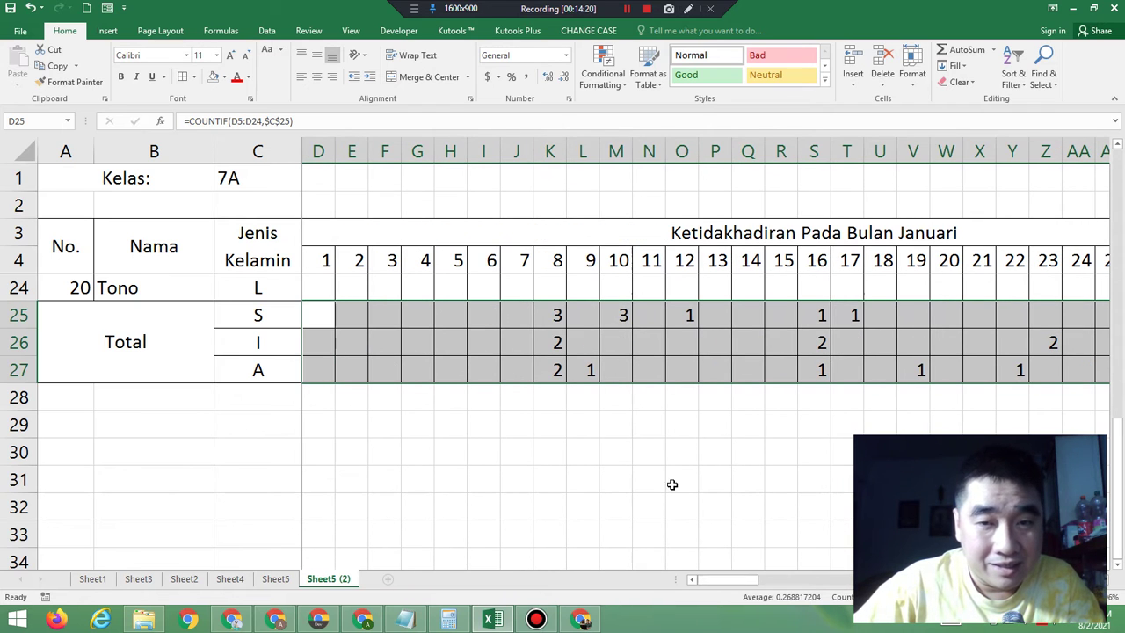
{"action": "left_click", "coordinate": [598, 344]}
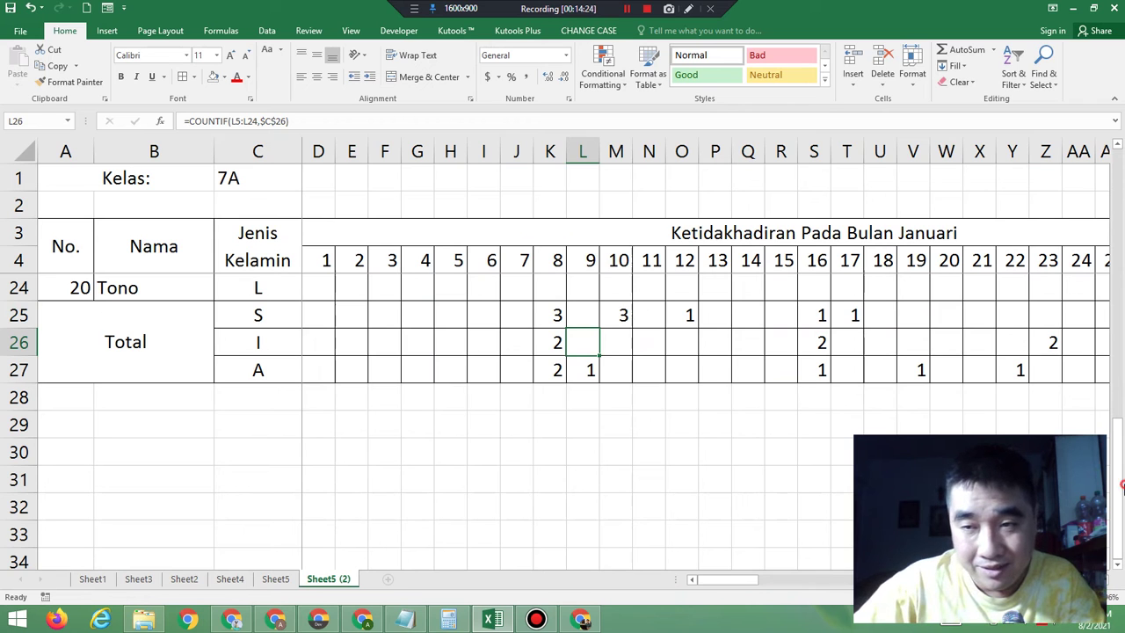
Step: Select cell AM5, the first entry under S in the table of students absent on the 8th
{"action": "scroll", "coordinate": [1088, 282], "scroll_direction": "up", "scroll_amount": 1}
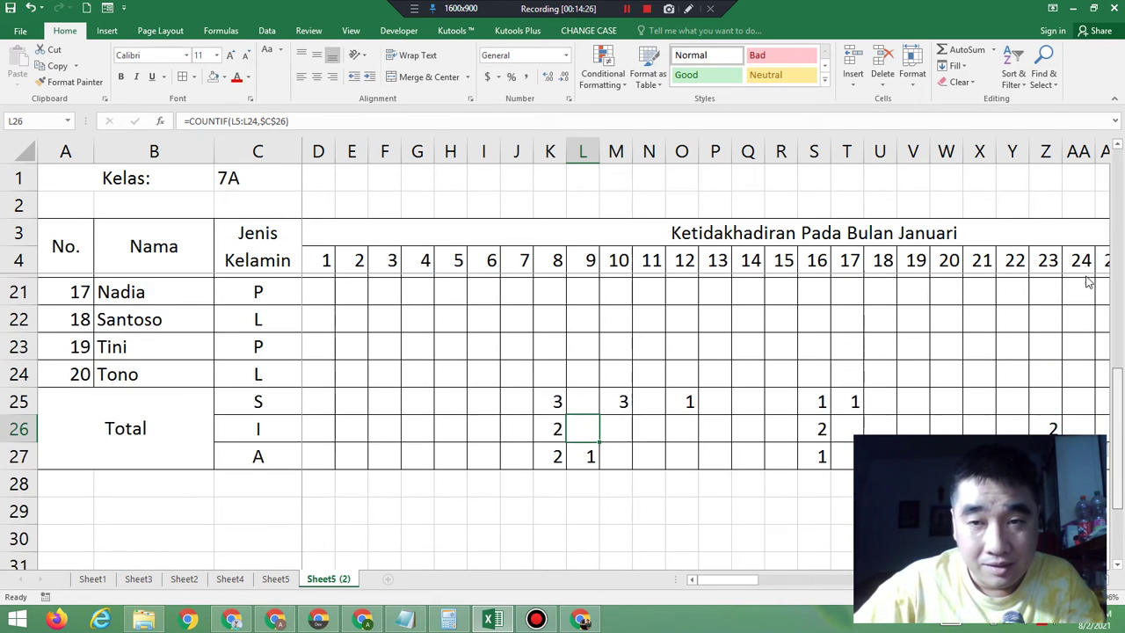
{"action": "scroll", "coordinate": [1088, 281], "scroll_direction": "up", "scroll_amount": 5}
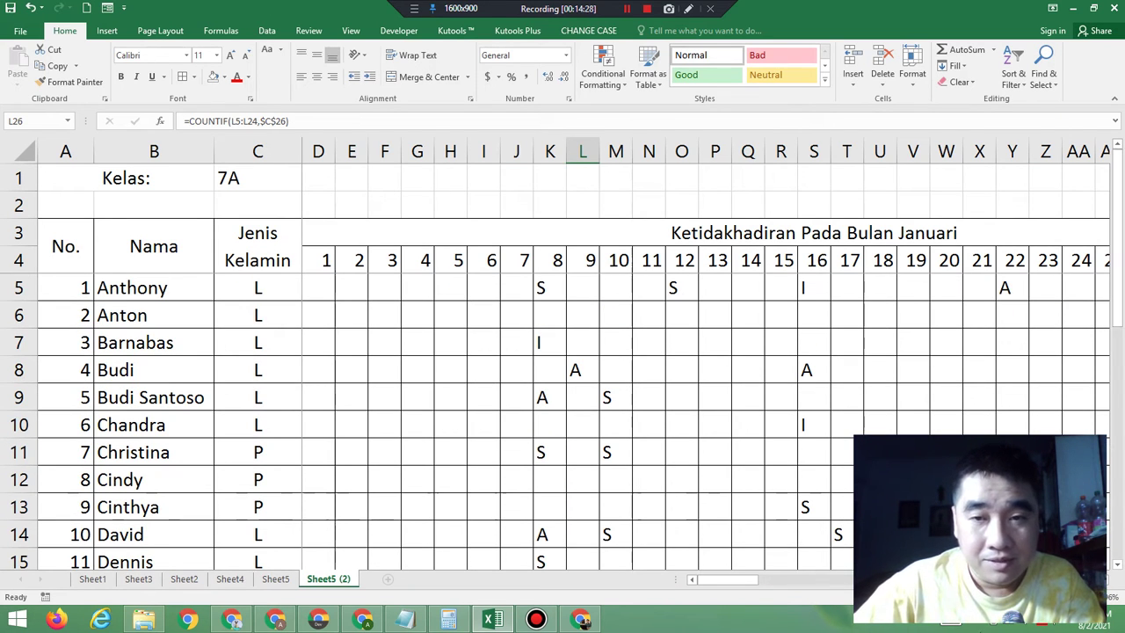
{"action": "left_click_drag", "start_coordinate": [742, 582], "coordinate": [898, 580]}
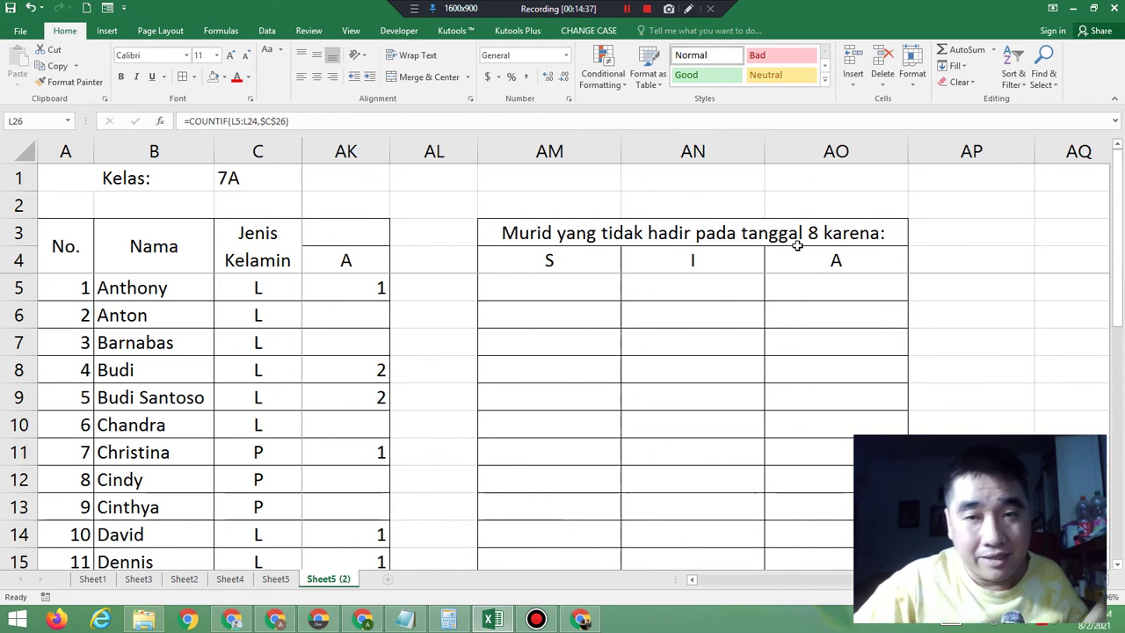
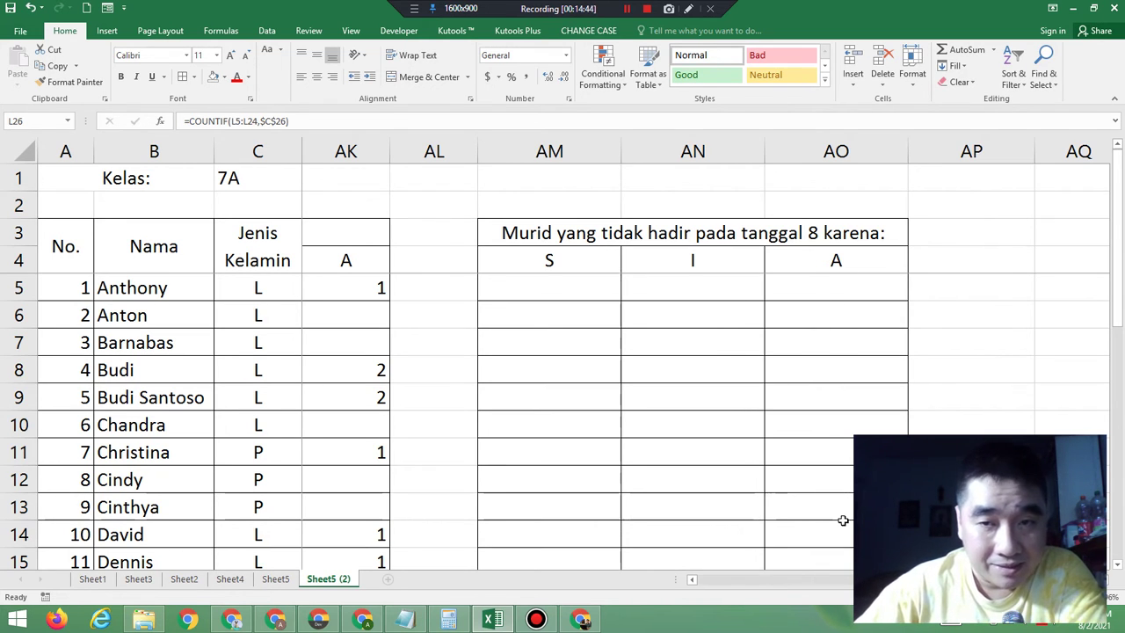
{"action": "left_click", "coordinate": [552, 291]}
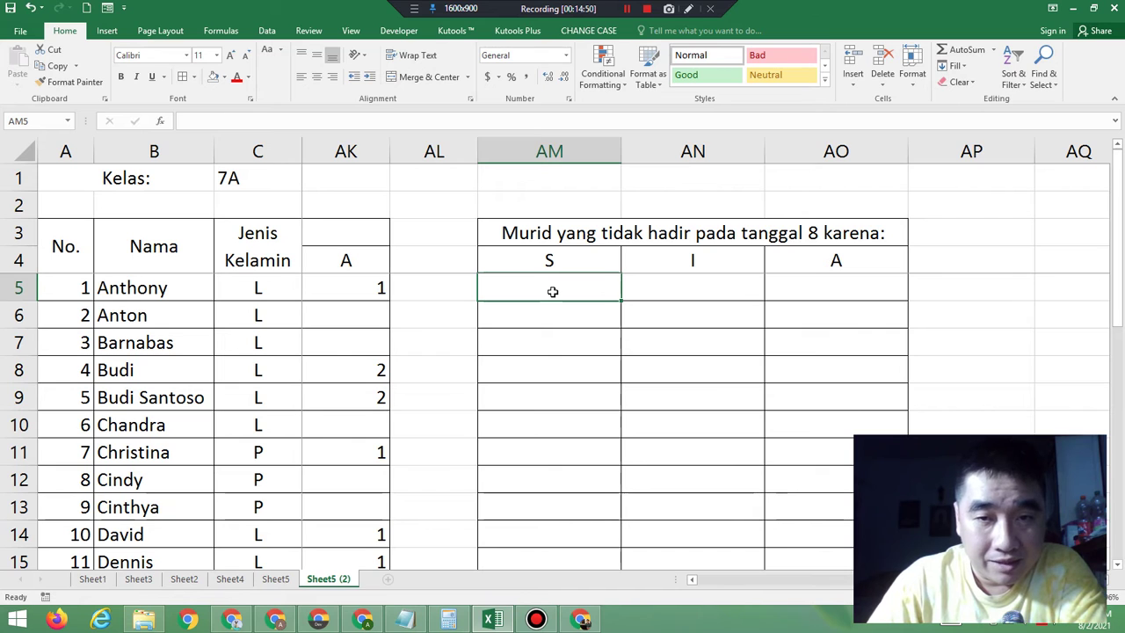
Step: Switch to Notepad and note the syntax =IF(Logical Test,Value if True,Value if False) below the CountIf line, then return to the worksheet
{"action": "left_click", "coordinate": [405, 619]}
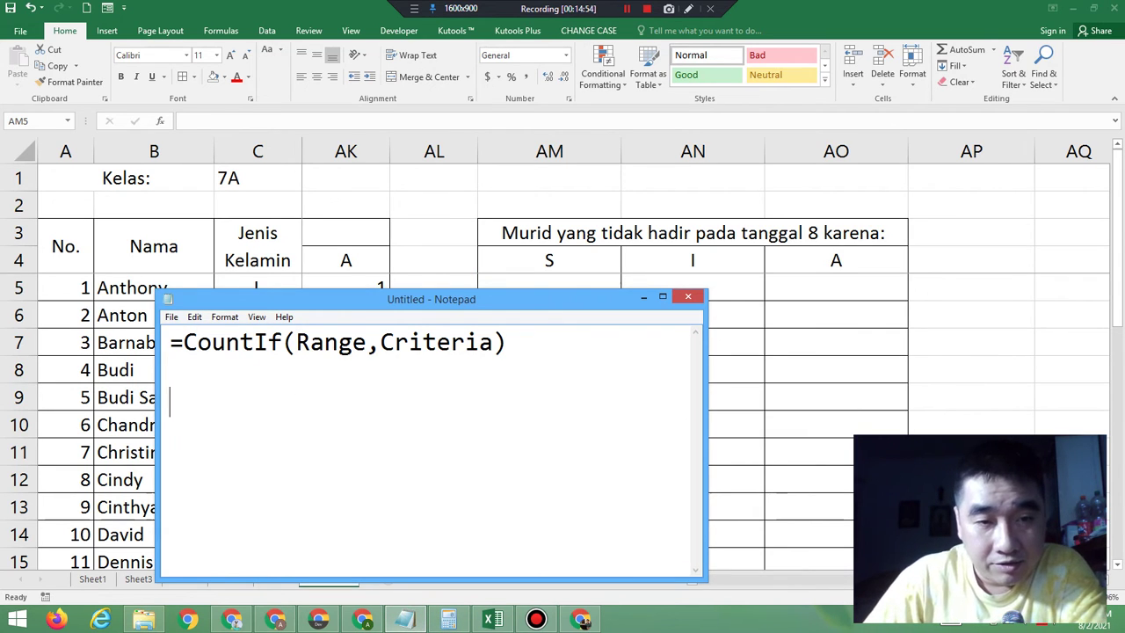
{"action": "type", "text": "=I"}
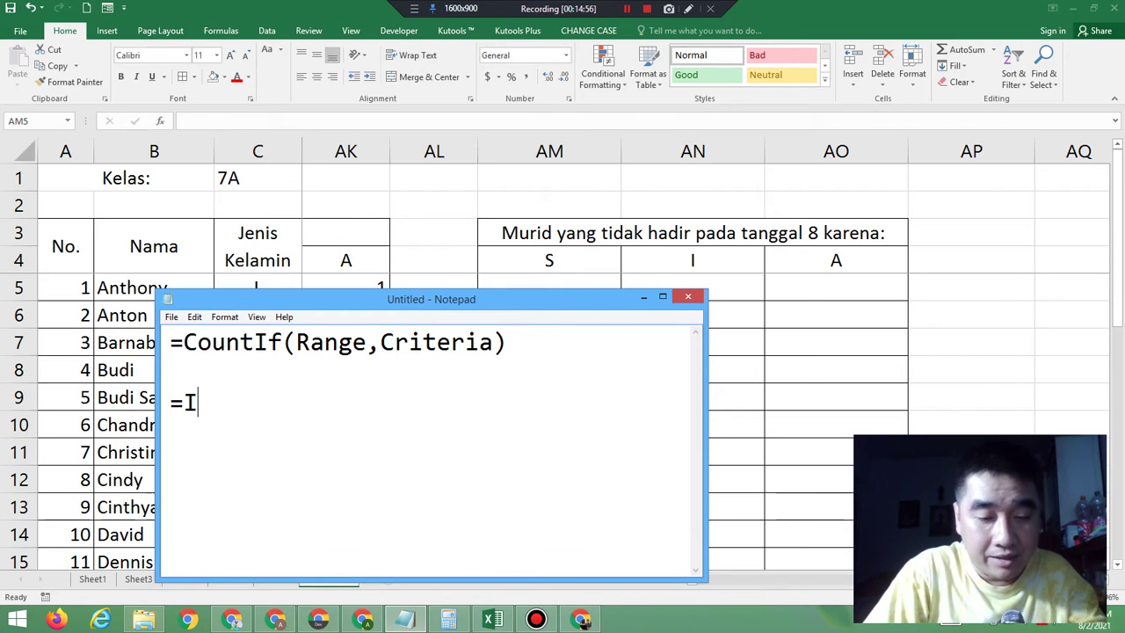
{"action": "type", "text": "F("}
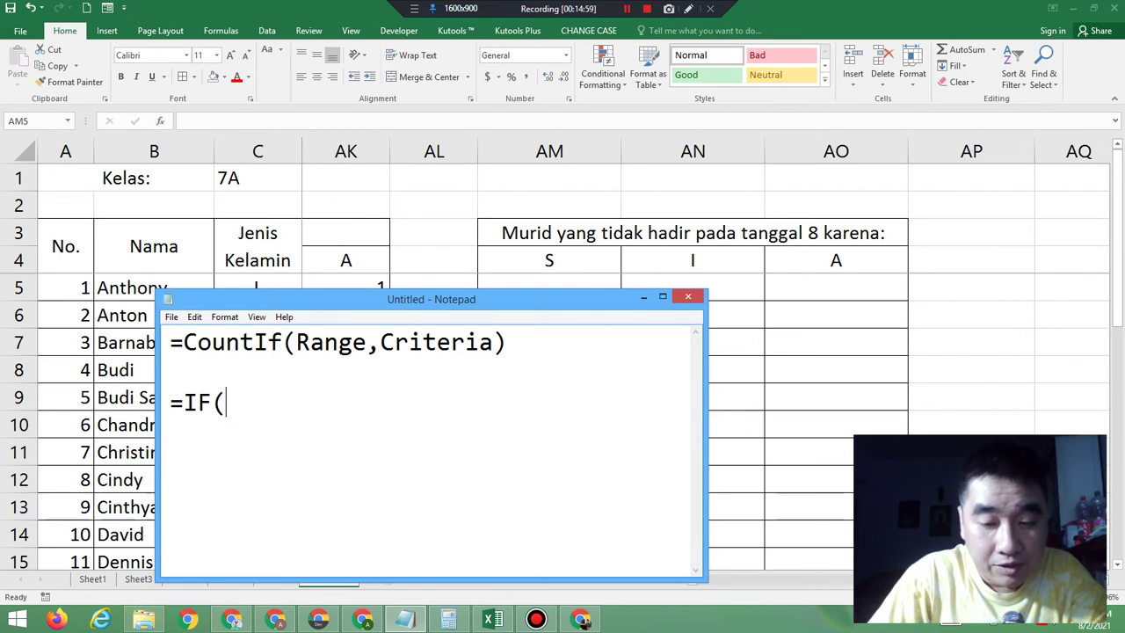
{"action": "type", "text": "Logical "}
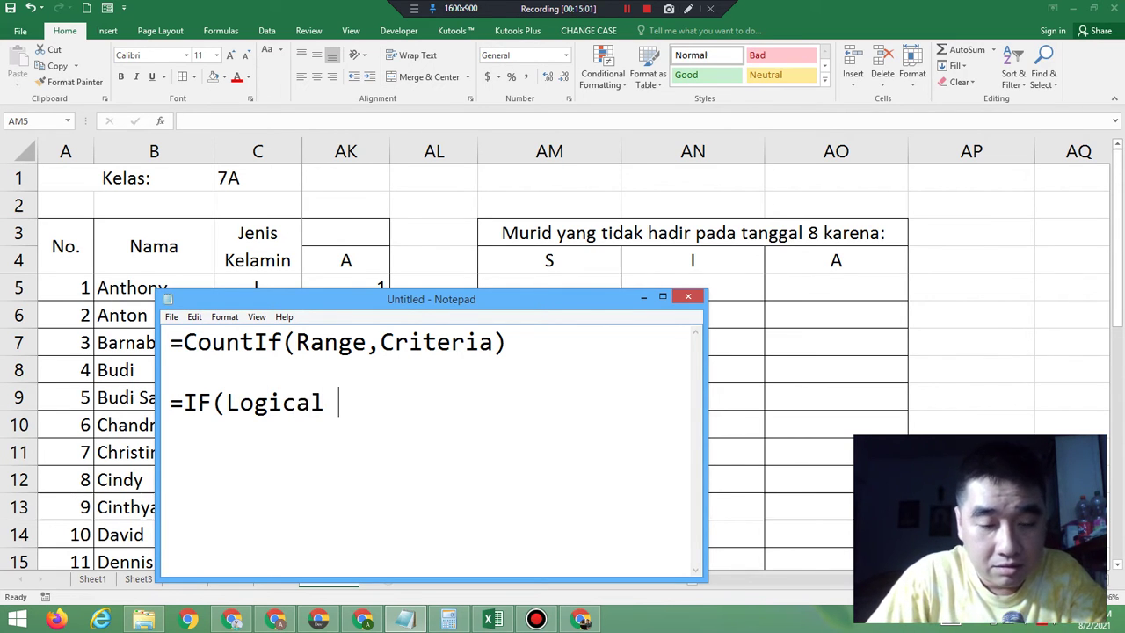
{"action": "type", "text": "Tes"}
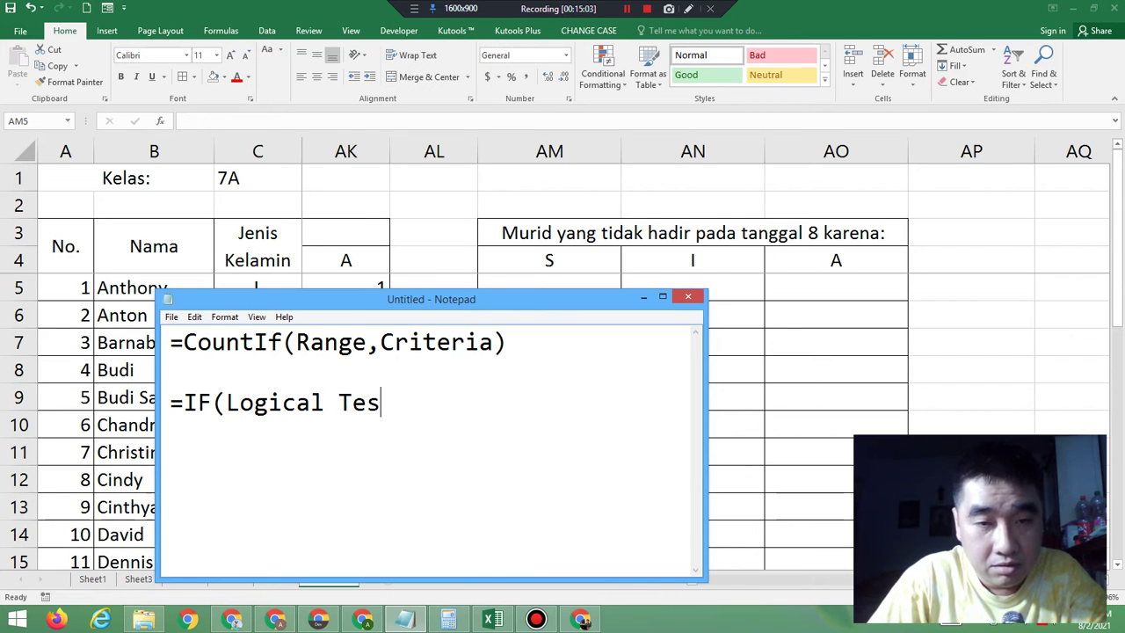
{"action": "type", "text": "r"}
{"action": "type", "text": "t,"}
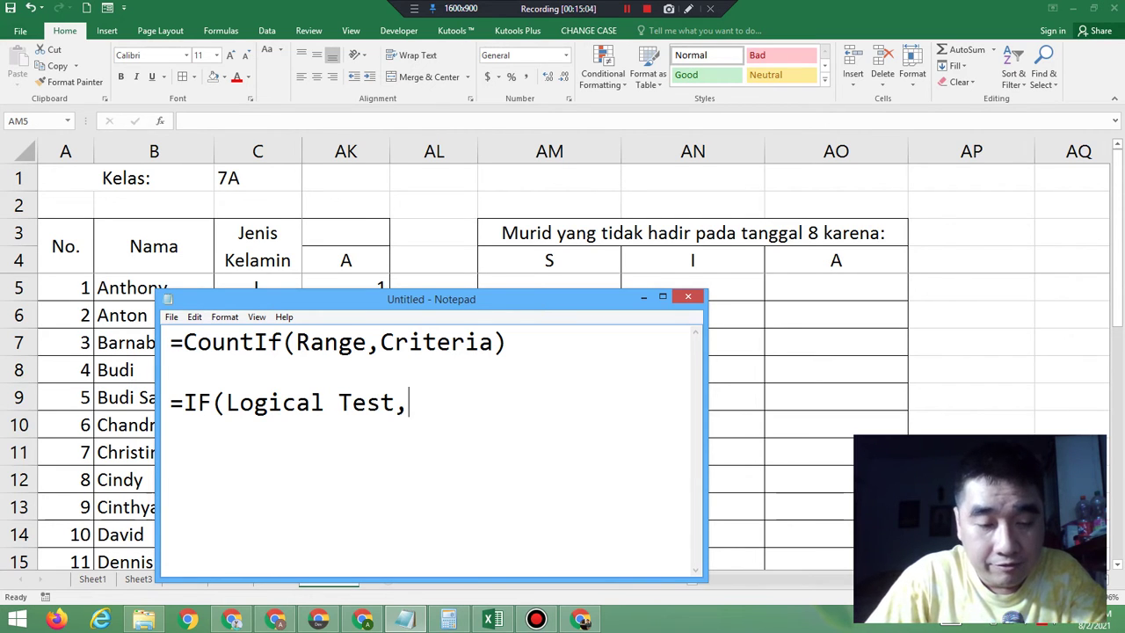
{"action": "type", "text": "Value if"}
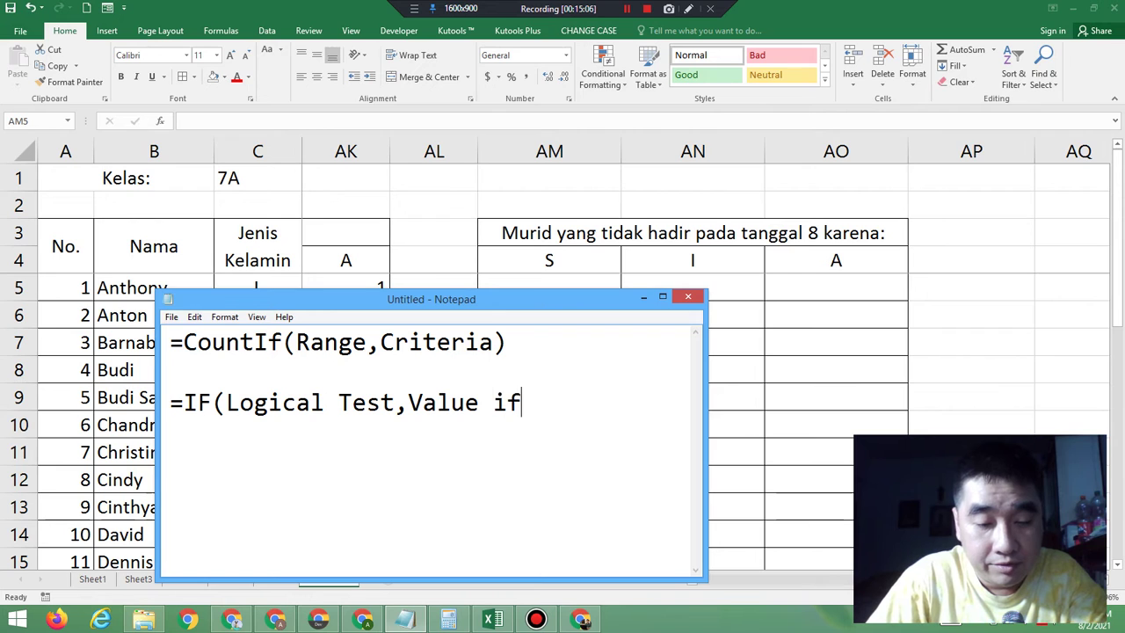
{"action": "type", "text": " True"}
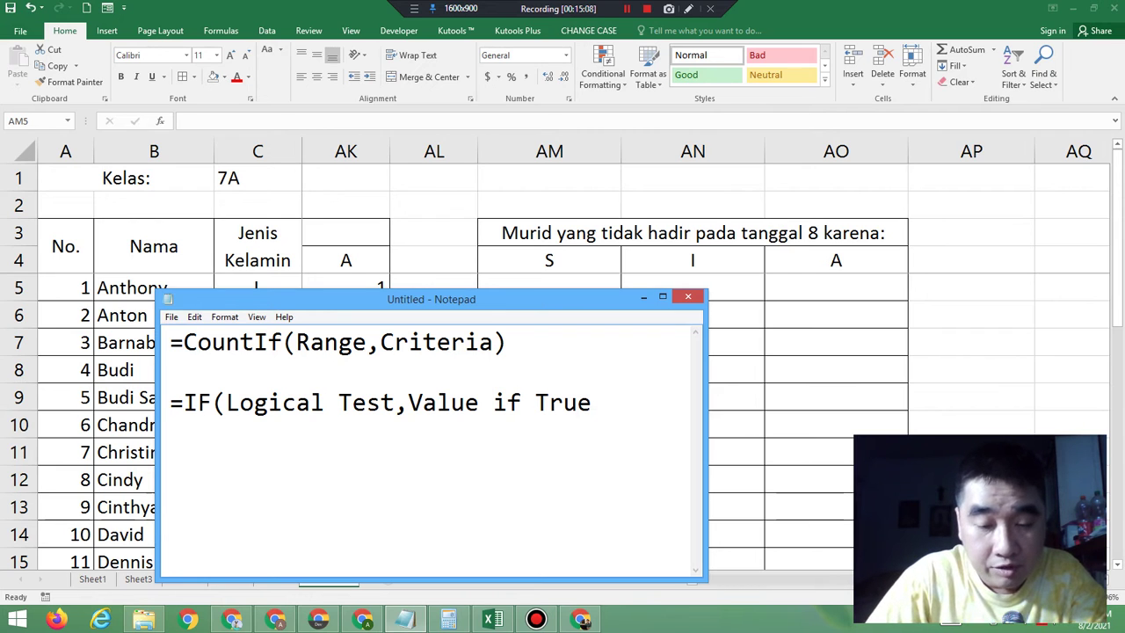
{"action": "type", "text": ",Value i"}
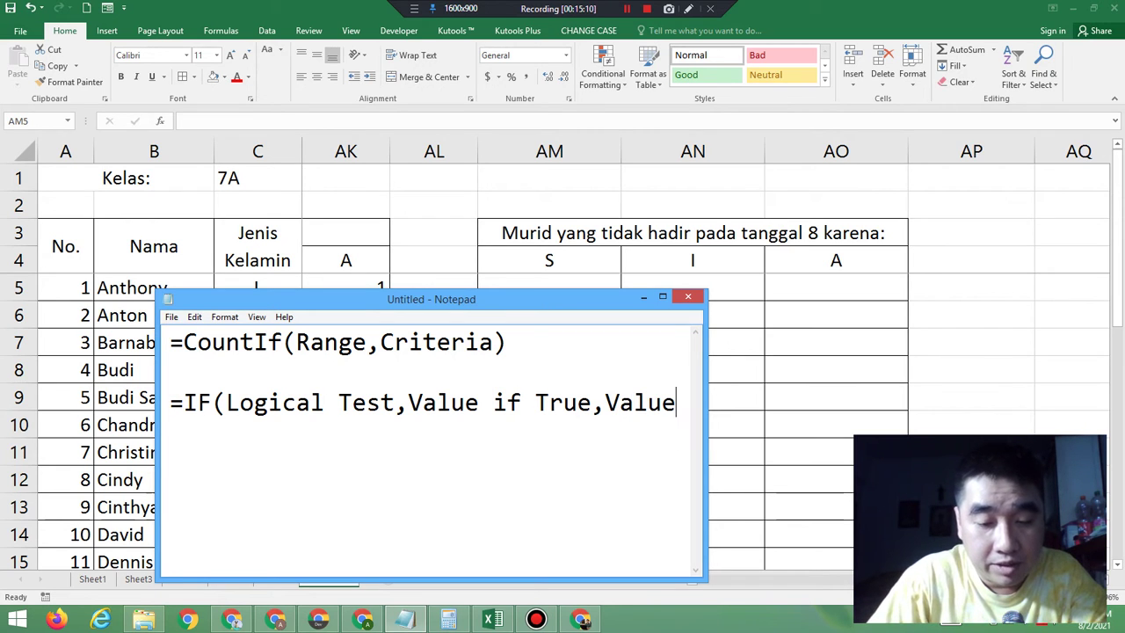
{"action": "type", "text": "fF"}
{"action": "key", "text": "BackSpace"}
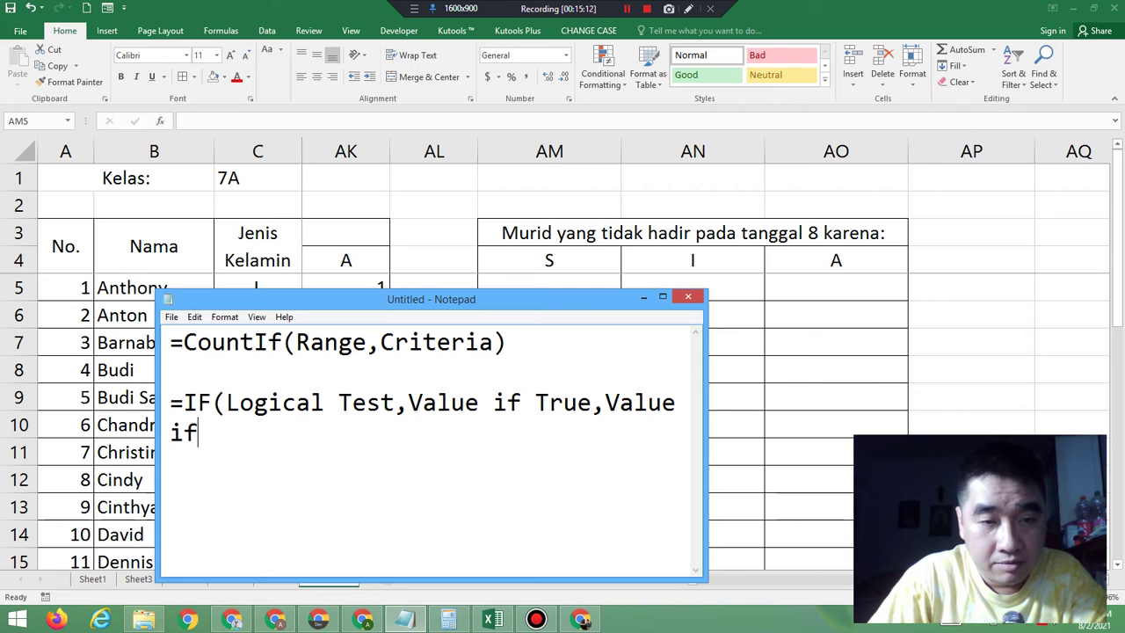
{"action": "type", "text": "Fak"}
{"action": "key", "text": "BackSpace"}
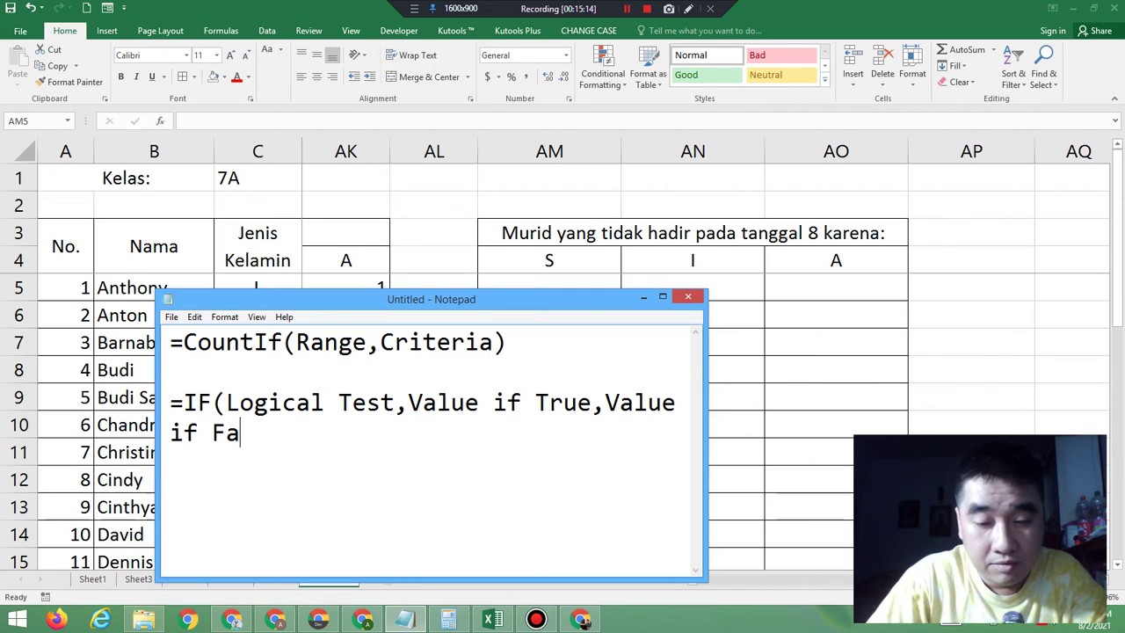
{"action": "type", "text": "lse)"}
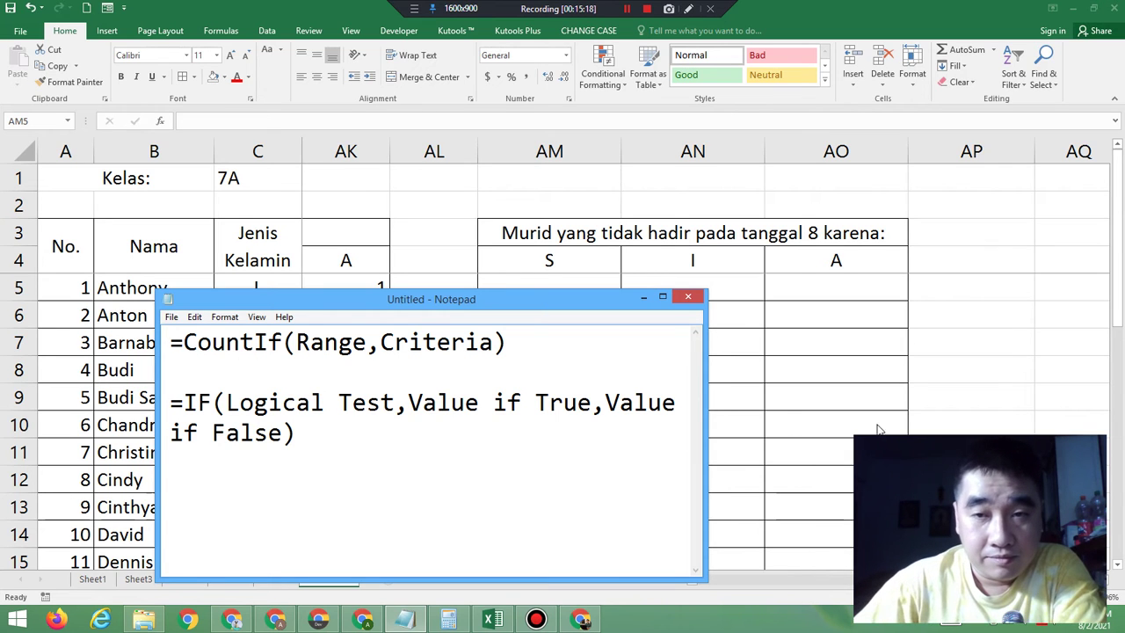
{"action": "left_click", "coordinate": [650, 299]}
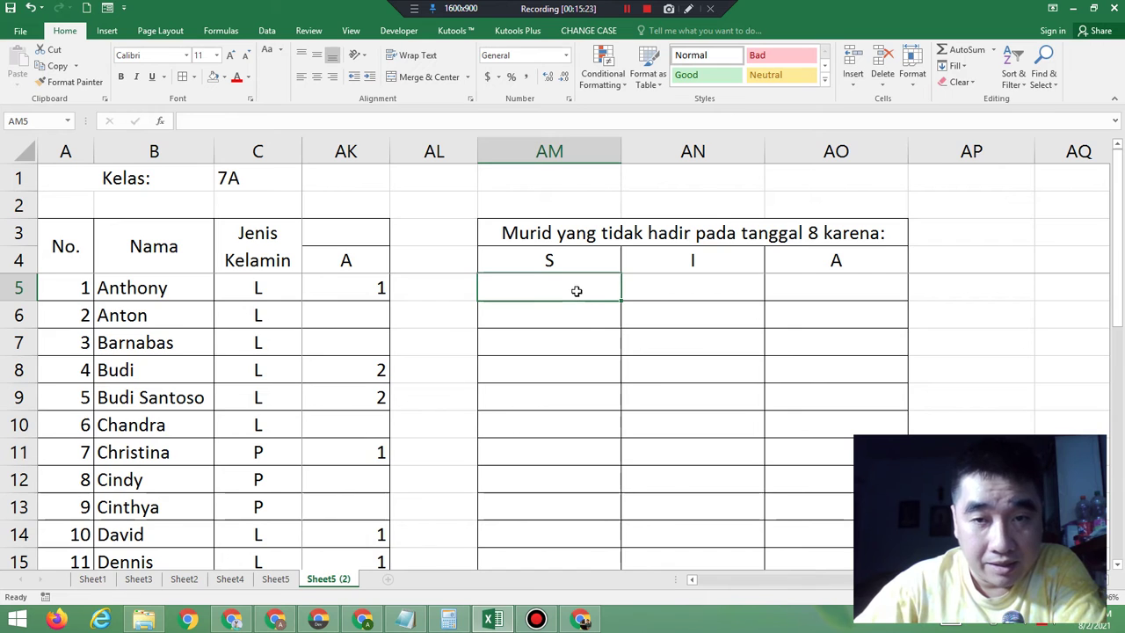
Step: Start an IF formula in AM5 with an equality test on K5, the first student's entry for the 8th
{"action": "type", "text": "="}
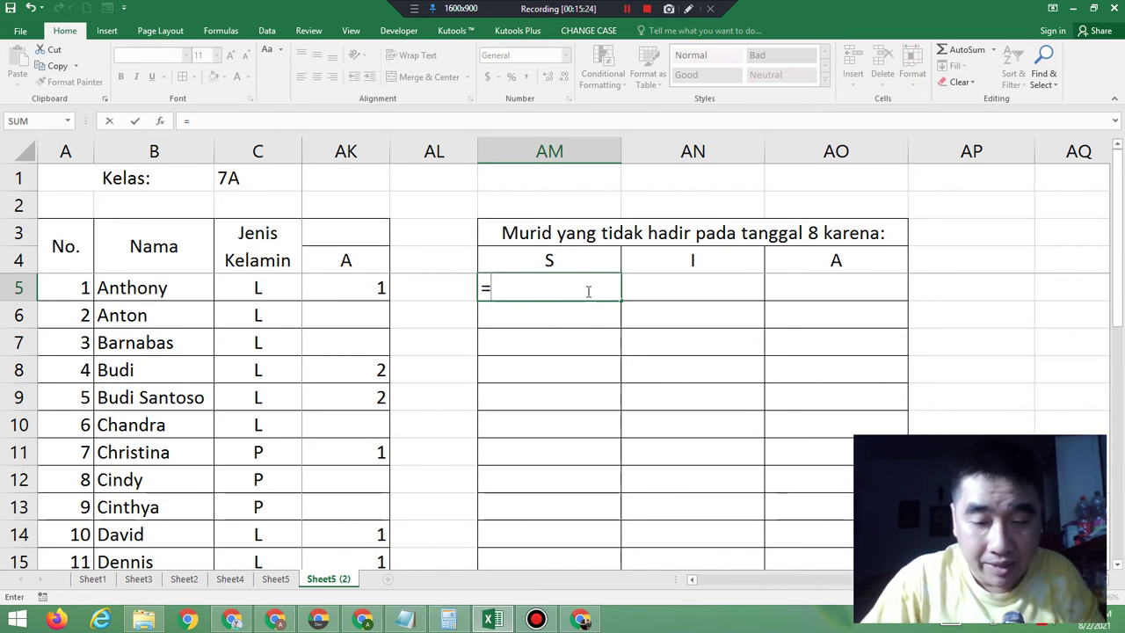
{"action": "type", "text": "IF("}
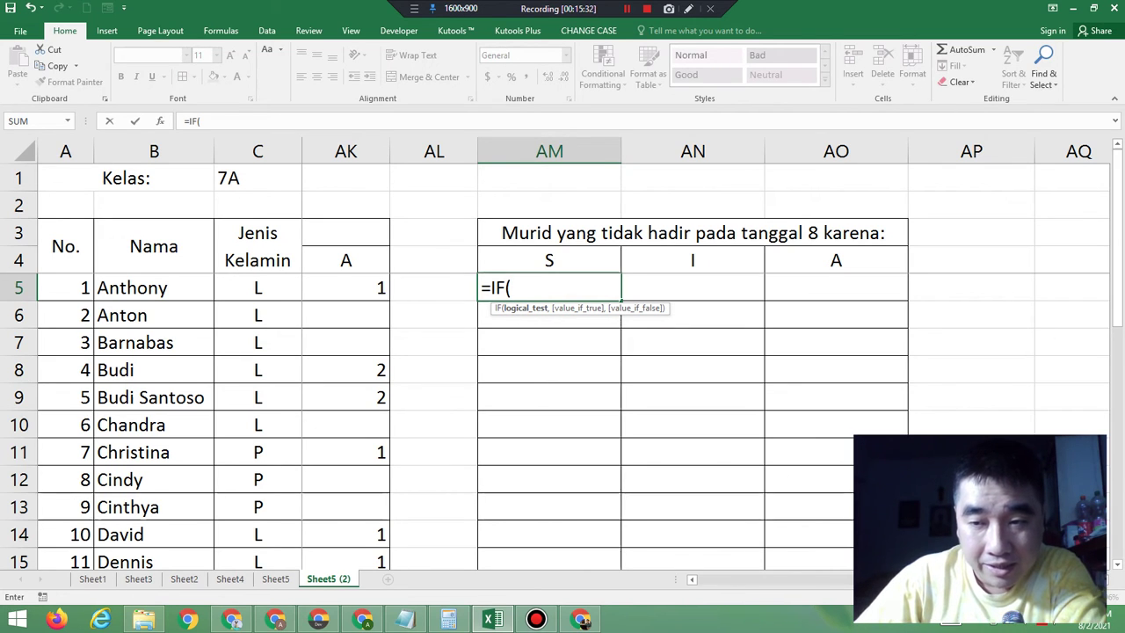
{"action": "scroll", "coordinate": [563, 351], "scroll_direction": "left", "scroll_amount": 3}
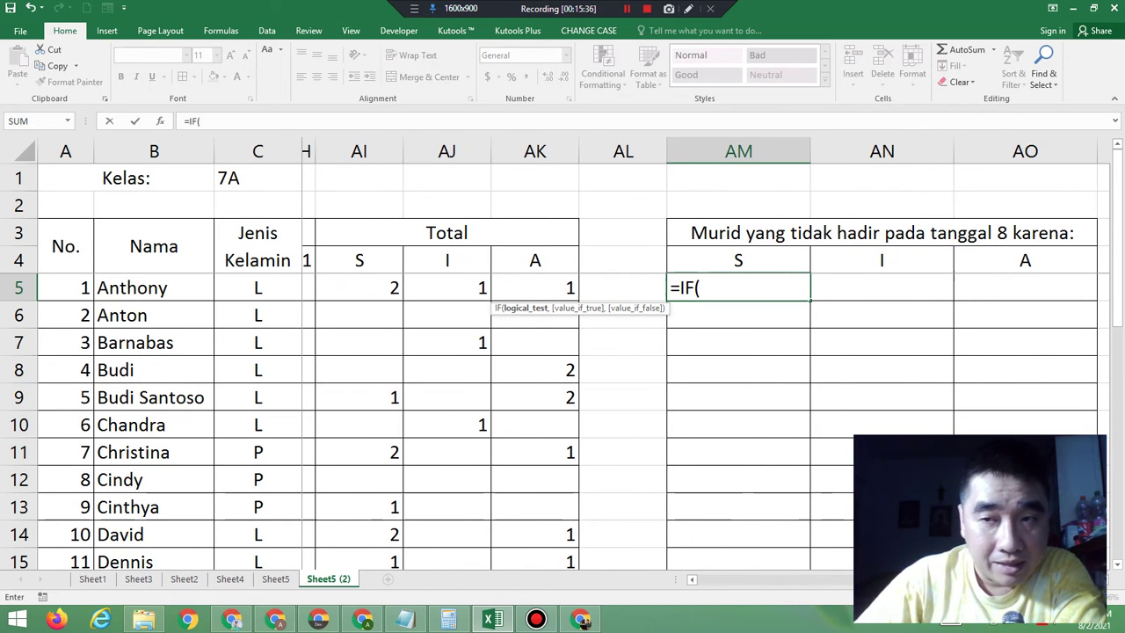
{"action": "scroll", "coordinate": [700, 353], "scroll_direction": "right", "scroll_amount": 1}
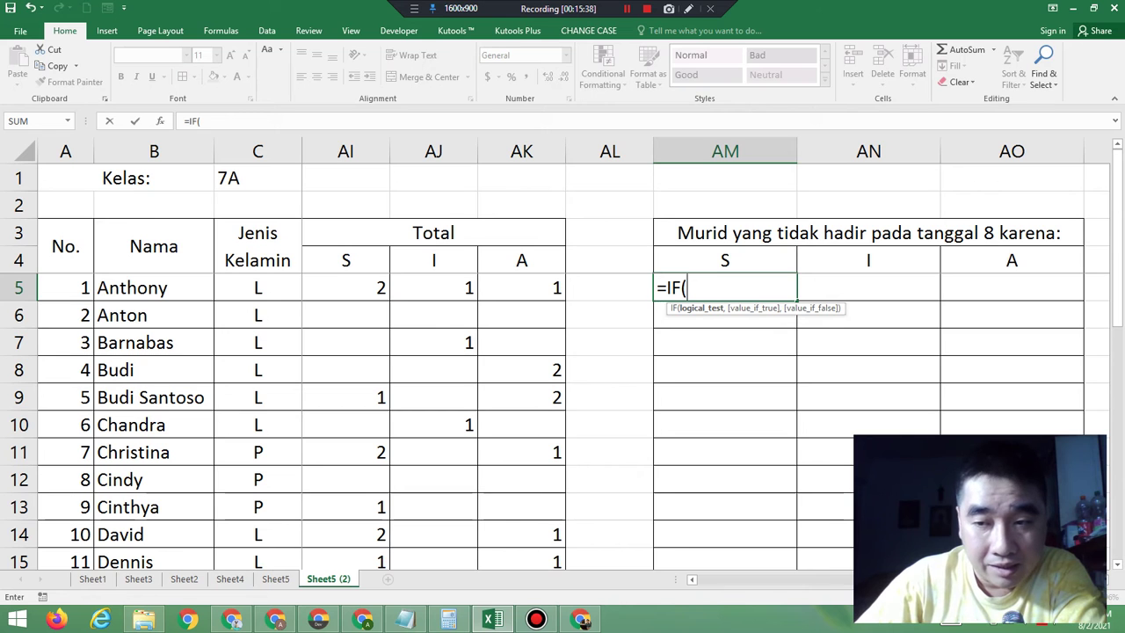
{"action": "scroll", "coordinate": [703, 352], "scroll_direction": "left", "scroll_amount": 4}
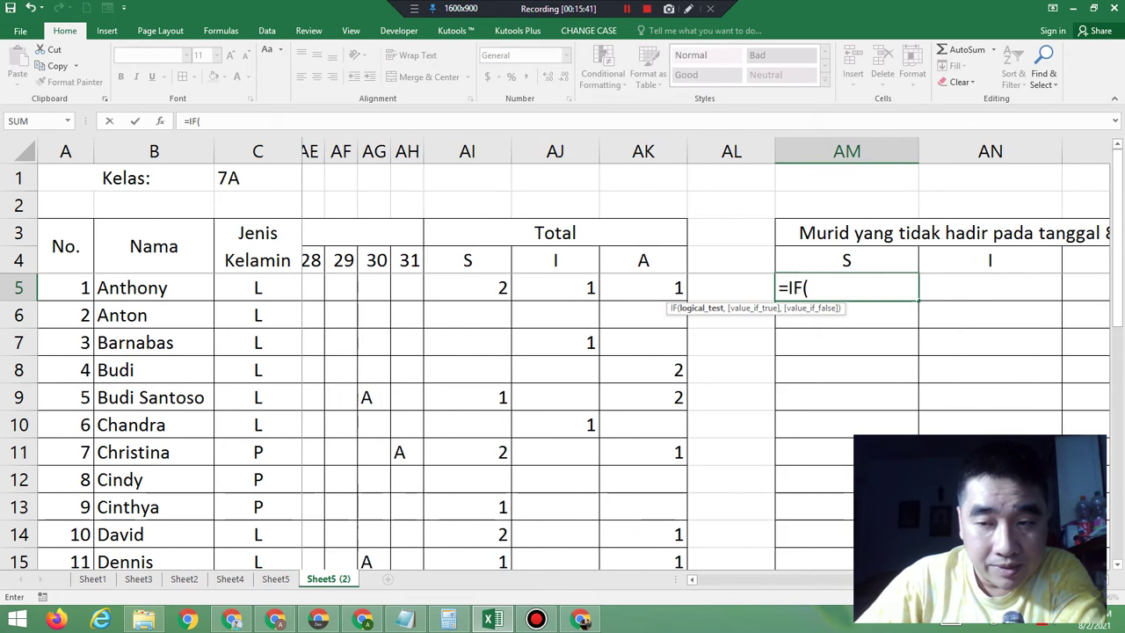
{"action": "scroll", "coordinate": [770, 597], "scroll_direction": "left", "scroll_amount": 4}
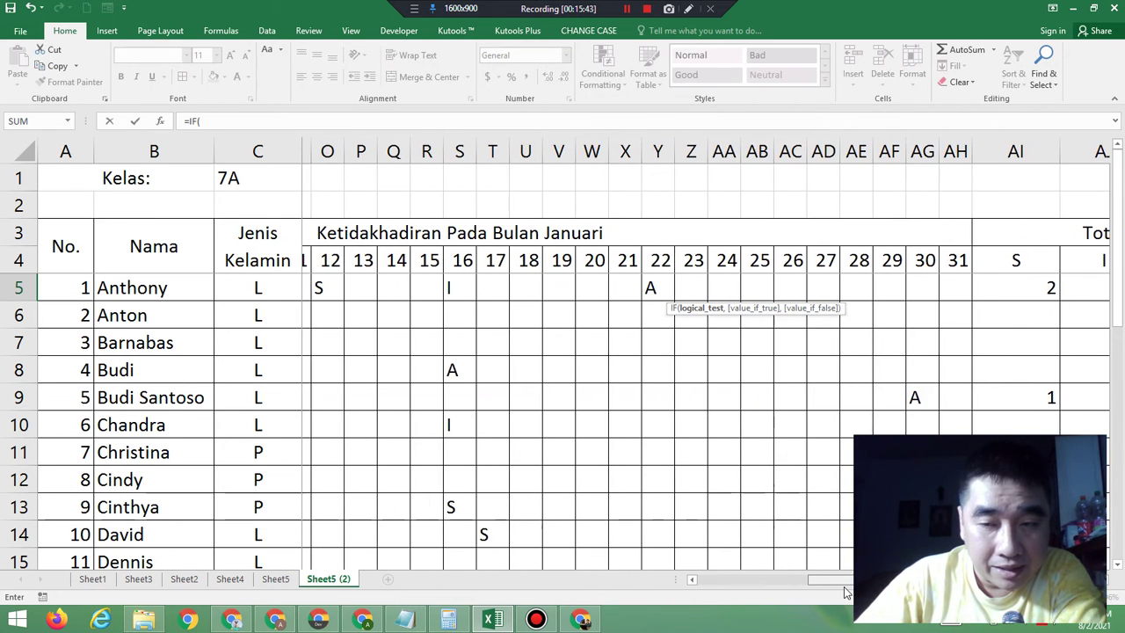
{"action": "scroll", "coordinate": [770, 597], "scroll_direction": "left", "scroll_amount": 4}
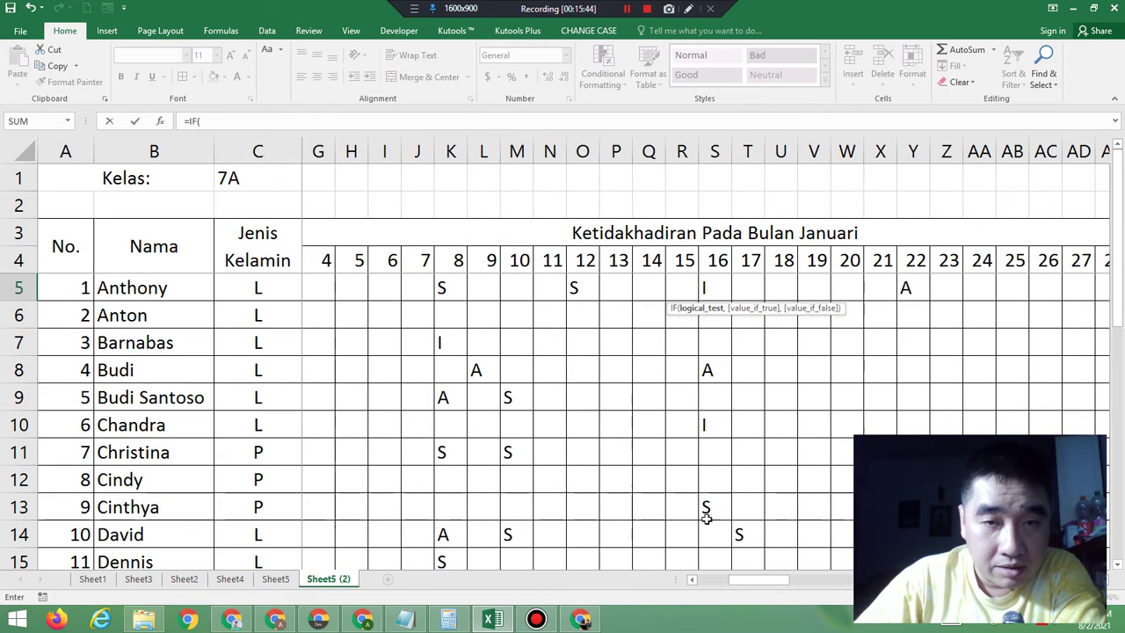
{"action": "left_click", "coordinate": [444, 286]}
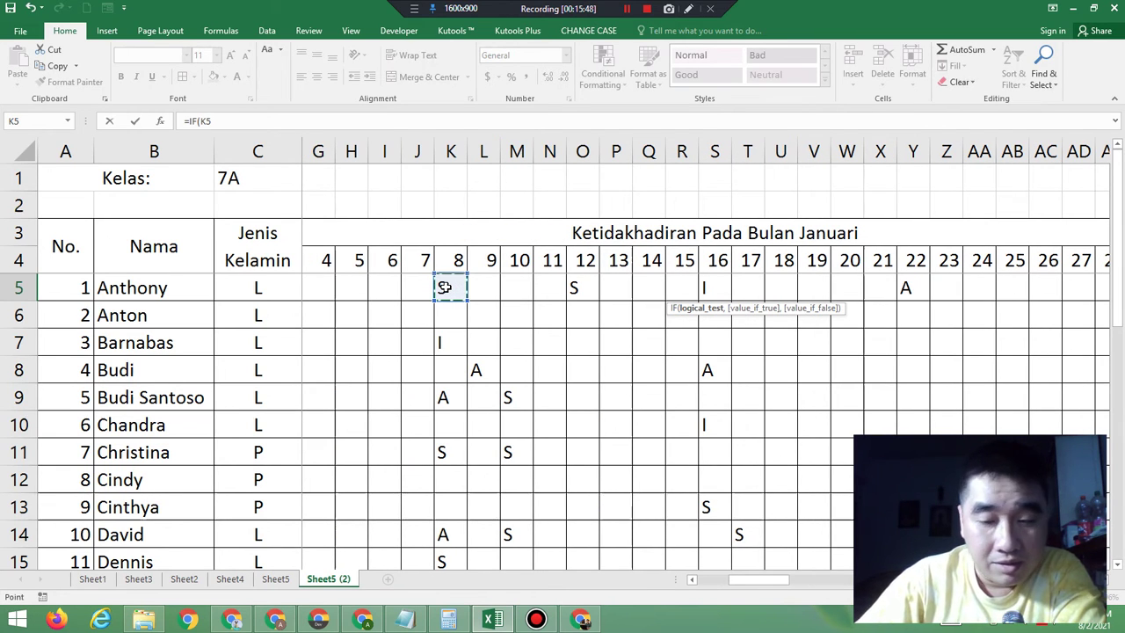
{"action": "type", "text": "="}
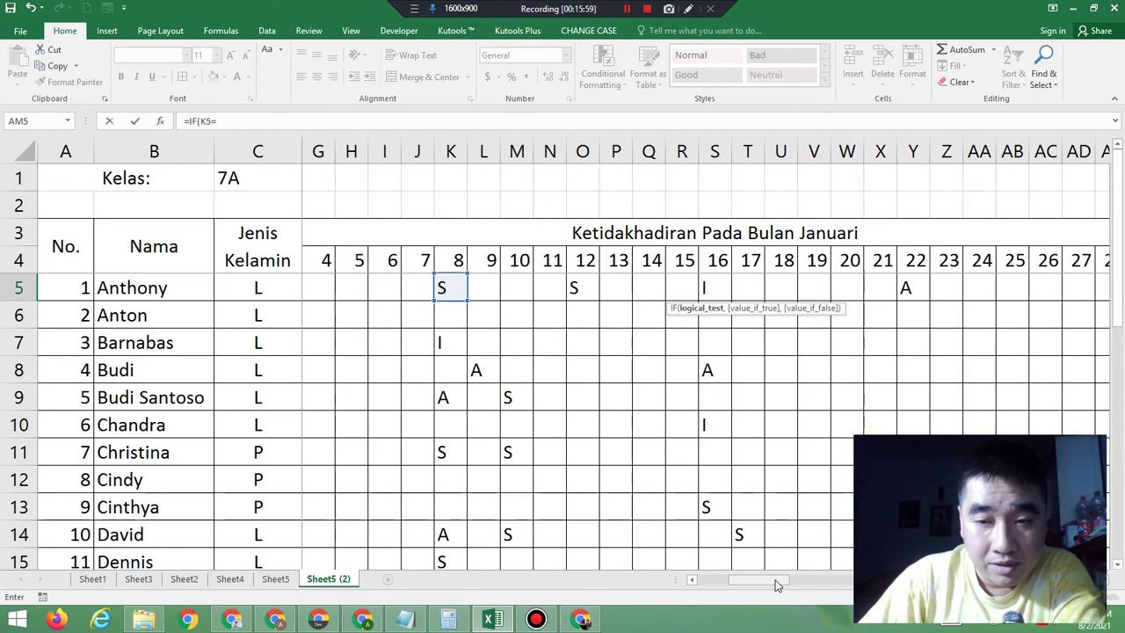
{"action": "left_click_drag", "start_coordinate": [775, 580], "coordinate": [865, 584]}
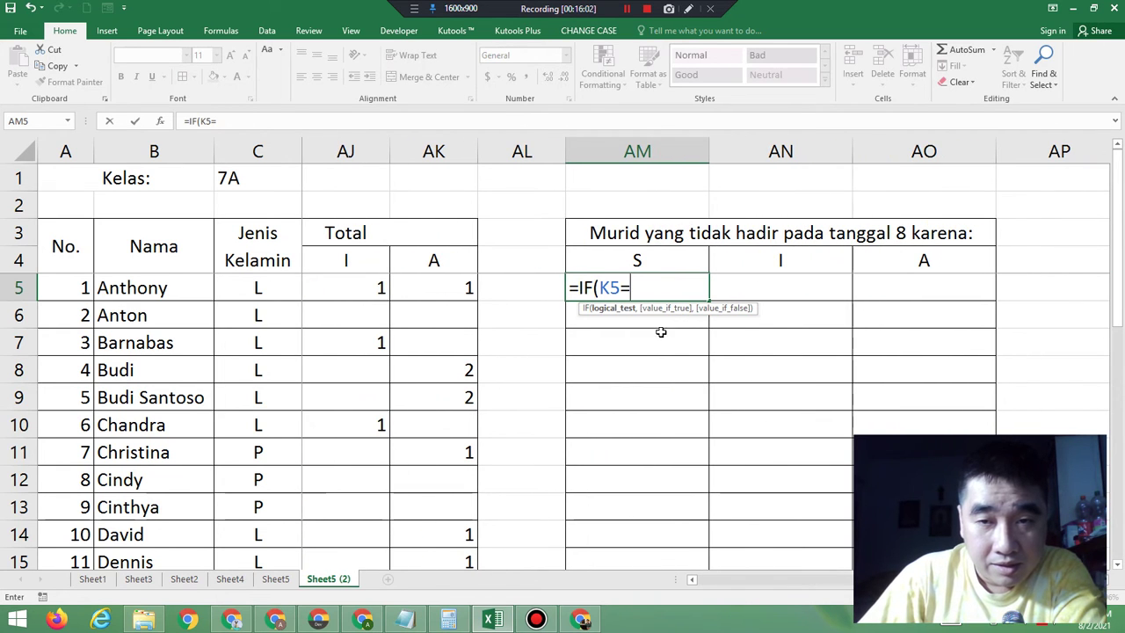
{"action": "key", "text": "Up"}
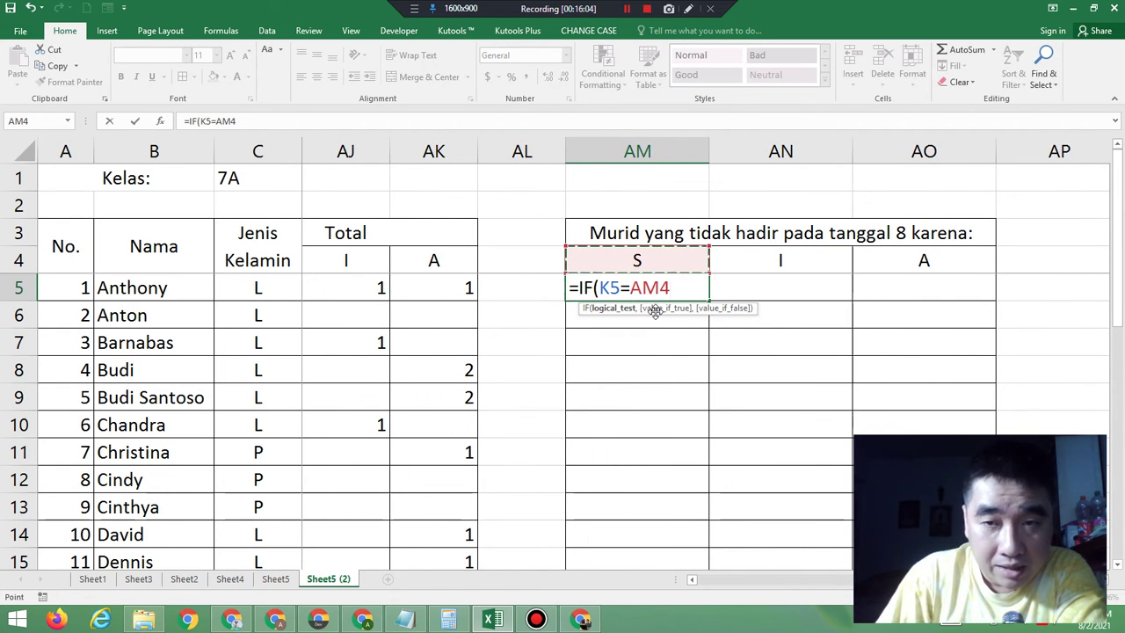
{"action": "key", "text": "BackSpace"}
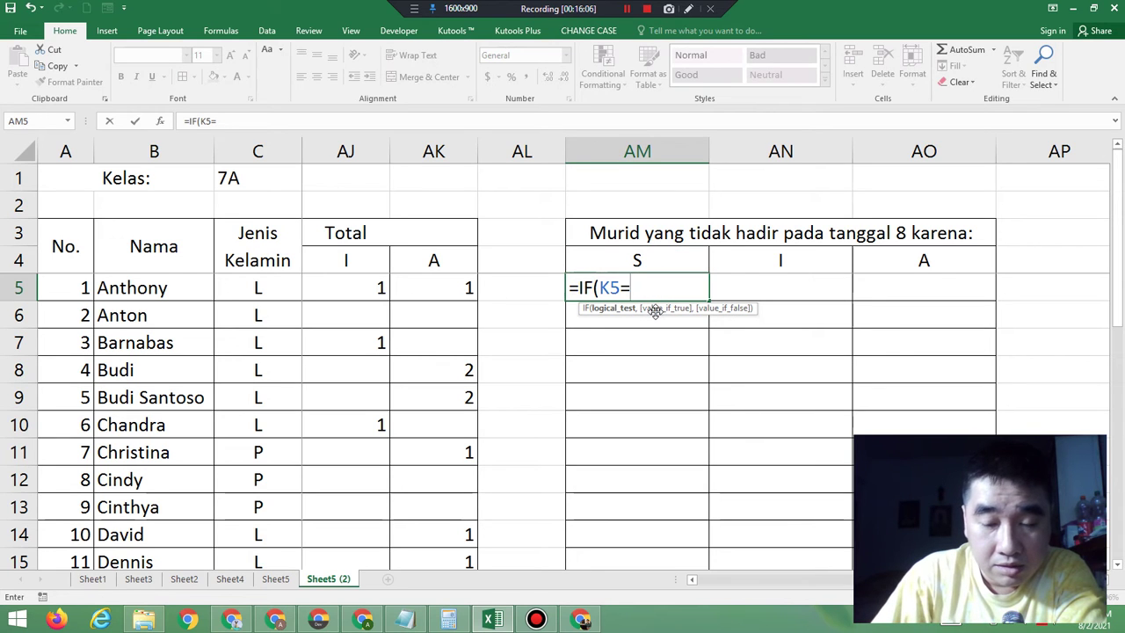
{"action": "type", "text": "\"S"}
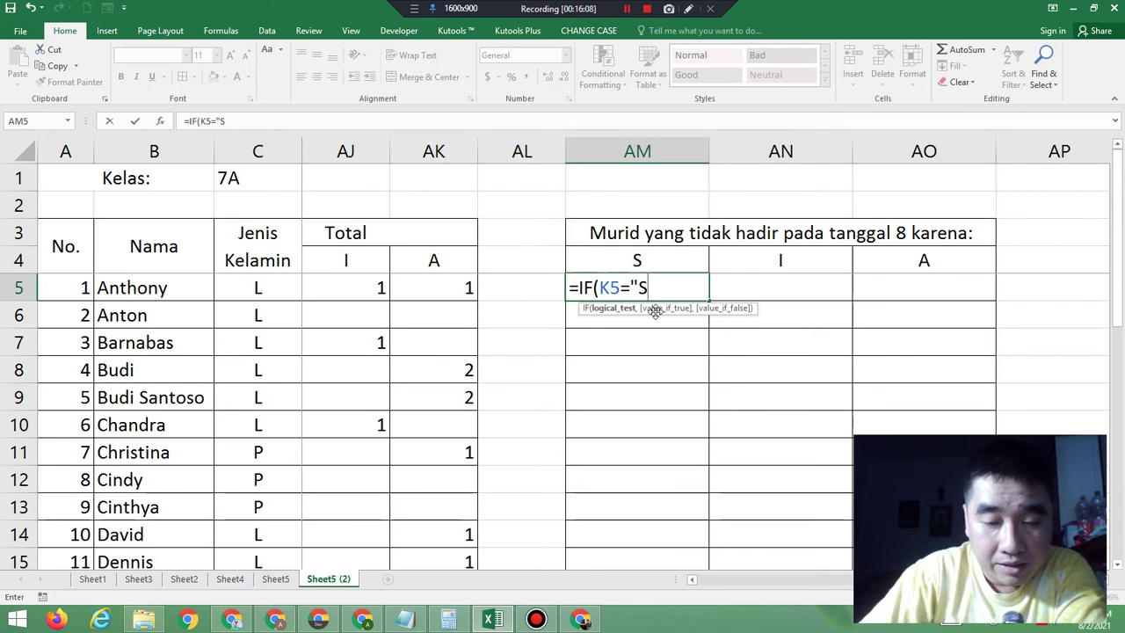
{"action": "type", "text": "\""}
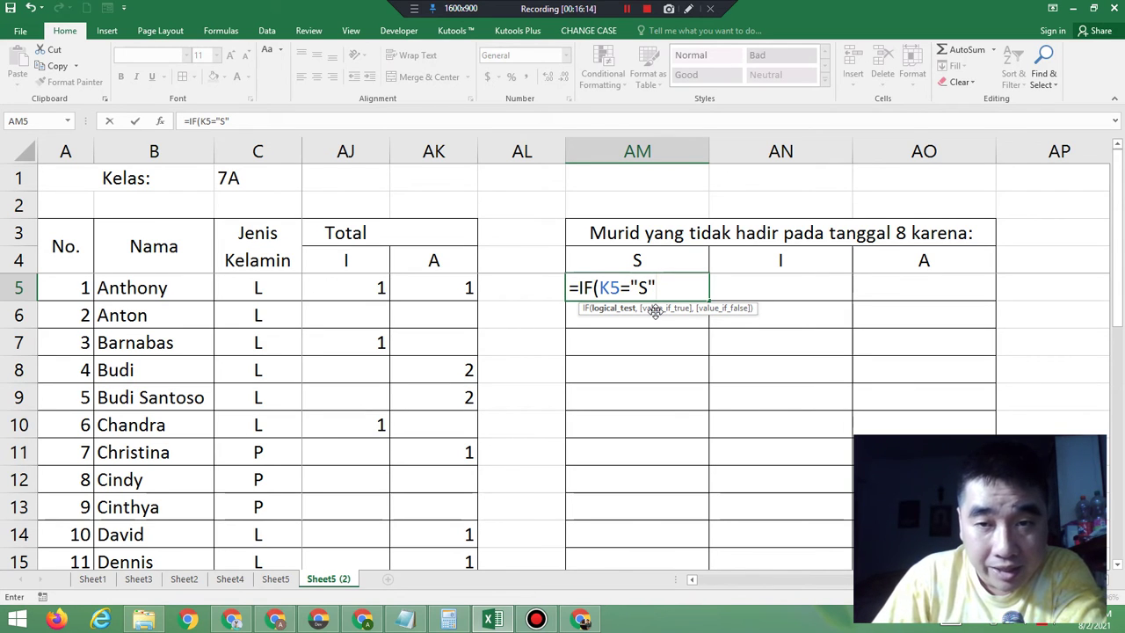
{"action": "key", "text": "BackSpace"}
{"action": "key", "text": "BackSpace"}
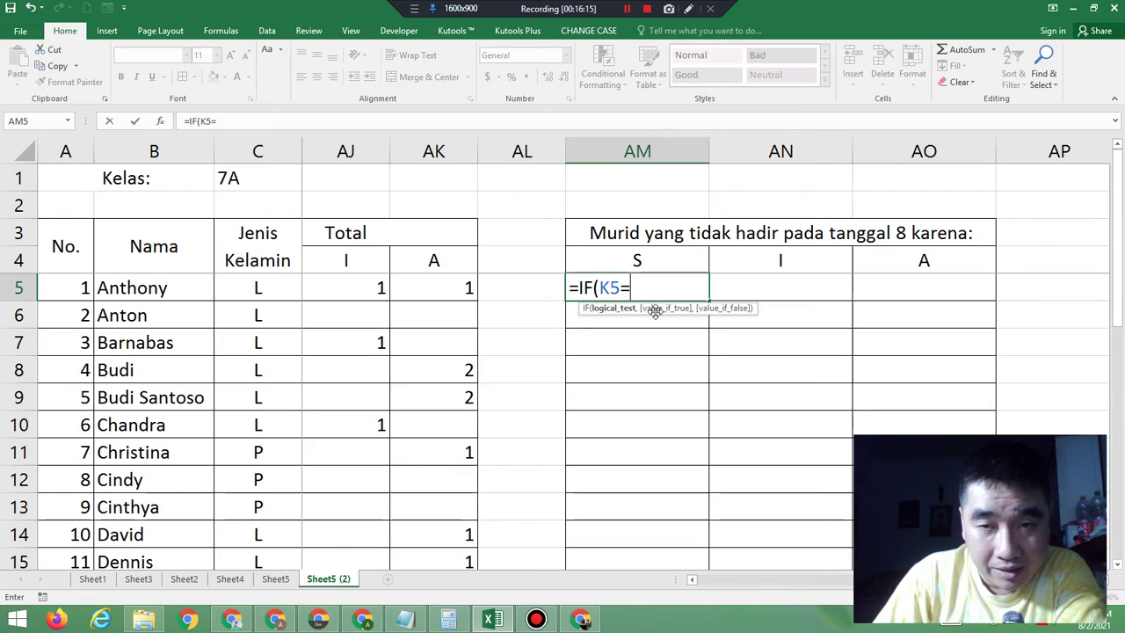
Step: Complete the logical test in AM5 by comparing K5 with the S heading as the absolute reference $AM$4
{"action": "left_click", "coordinate": [634, 259]}
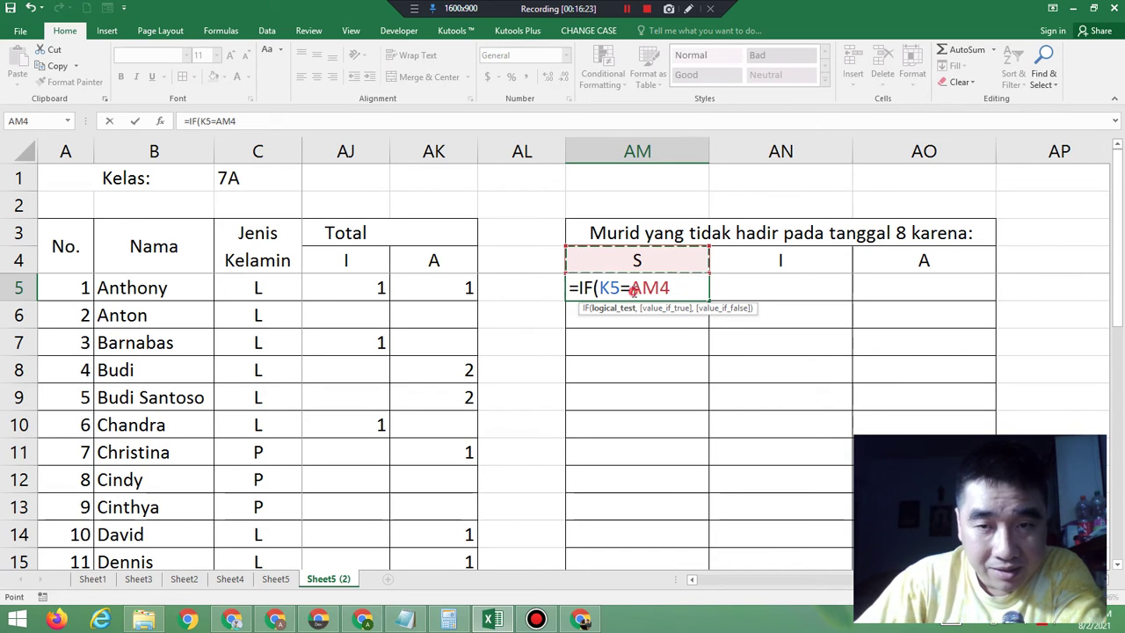
{"action": "left_click_drag", "start_coordinate": [631, 290], "coordinate": [670, 289]}
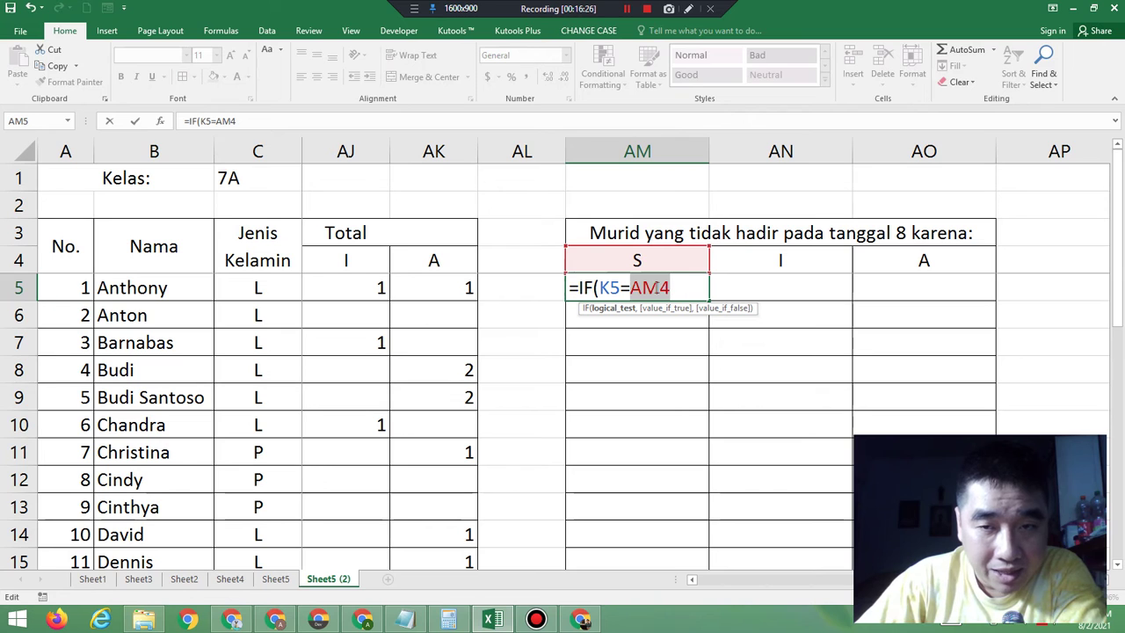
{"action": "key", "text": "F4"}
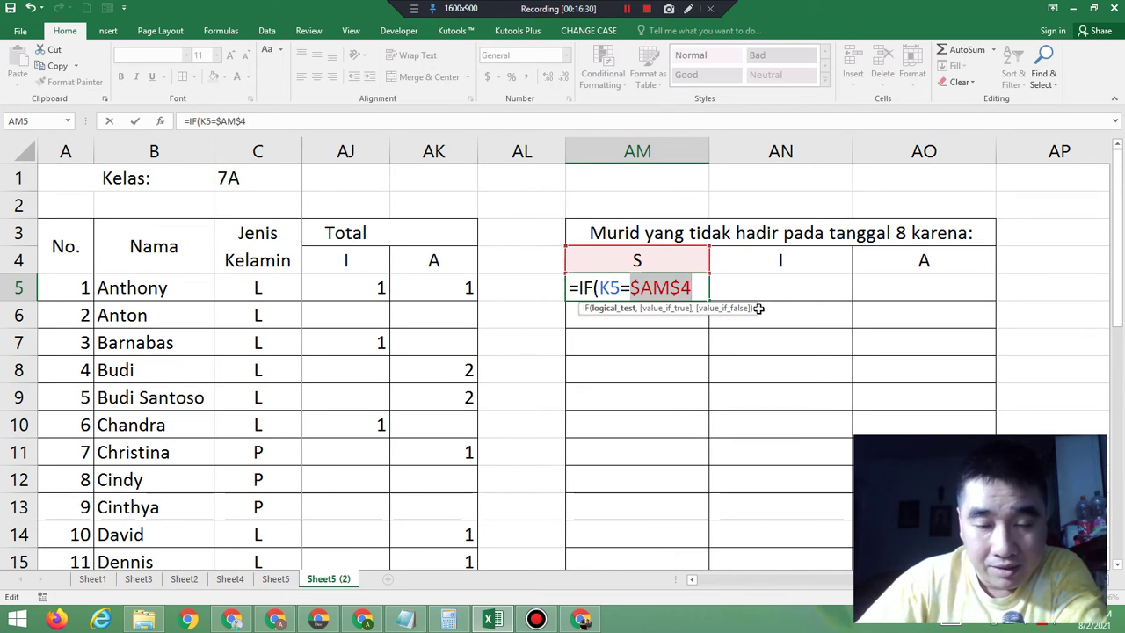
{"action": "left_click", "coordinate": [697, 291]}
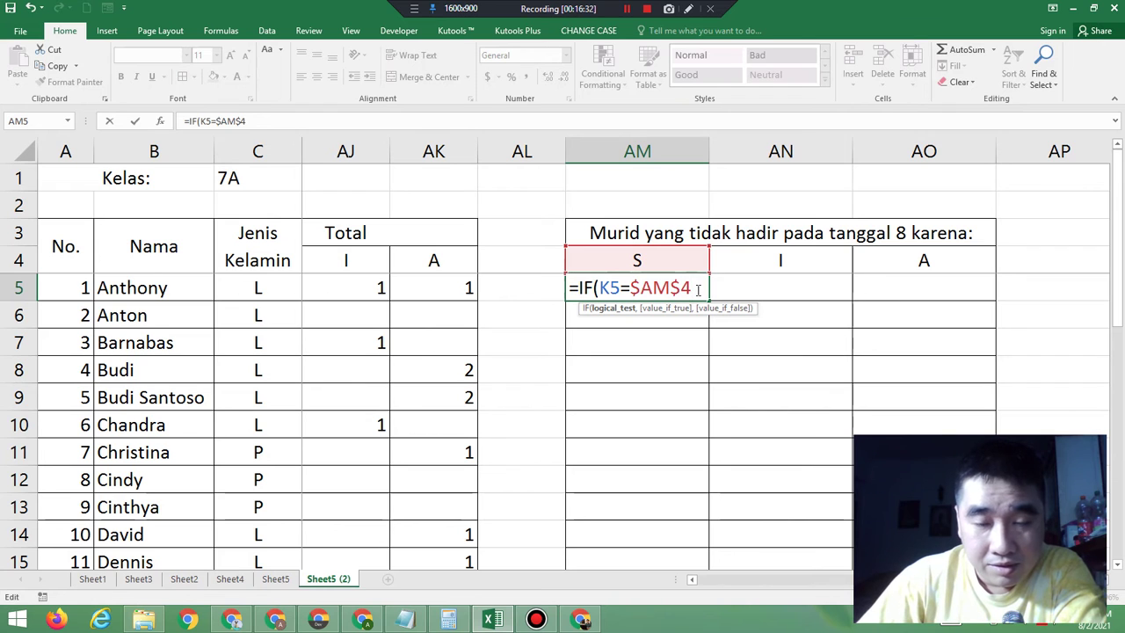
Step: Give AM5's IF formula the student names in B5:B24 as its value if true
{"action": "type", "text": ","}
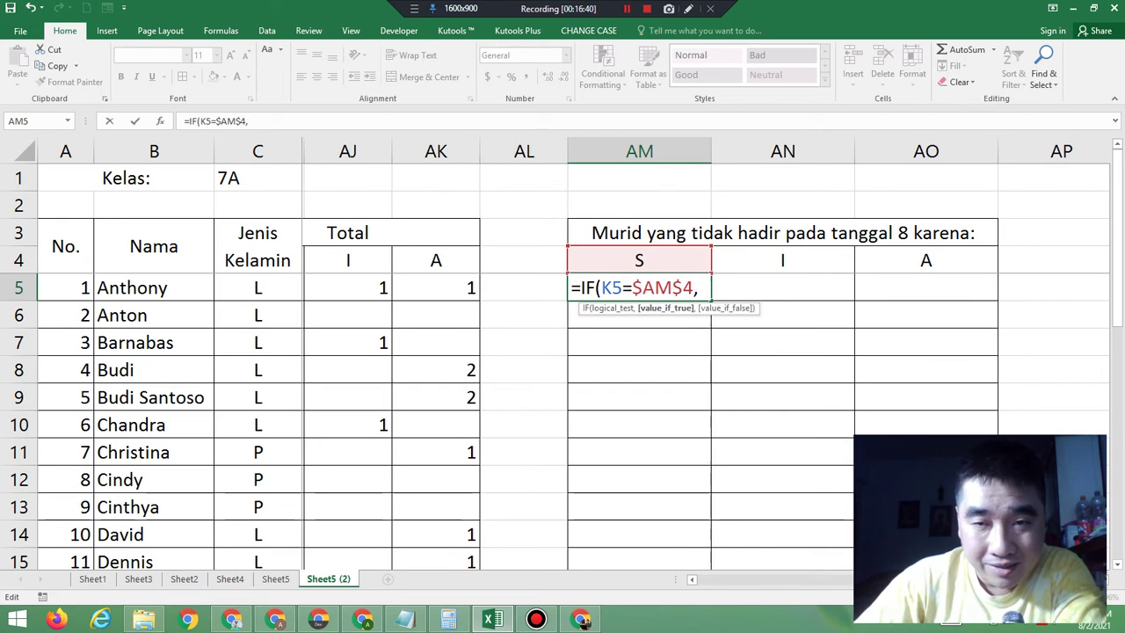
{"action": "scroll", "coordinate": [562, 369], "scroll_direction": "left", "scroll_amount": 3}
{"action": "scroll", "coordinate": [563, 369], "scroll_direction": "left", "scroll_amount": 3}
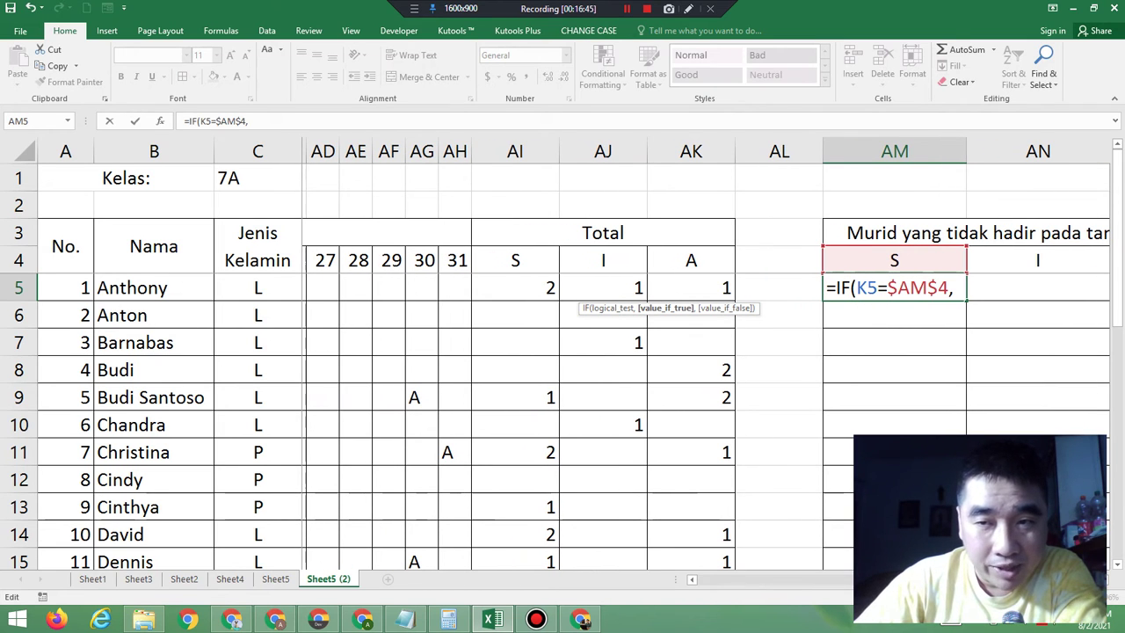
{"action": "scroll", "coordinate": [629, 528], "scroll_direction": "left", "scroll_amount": 20}
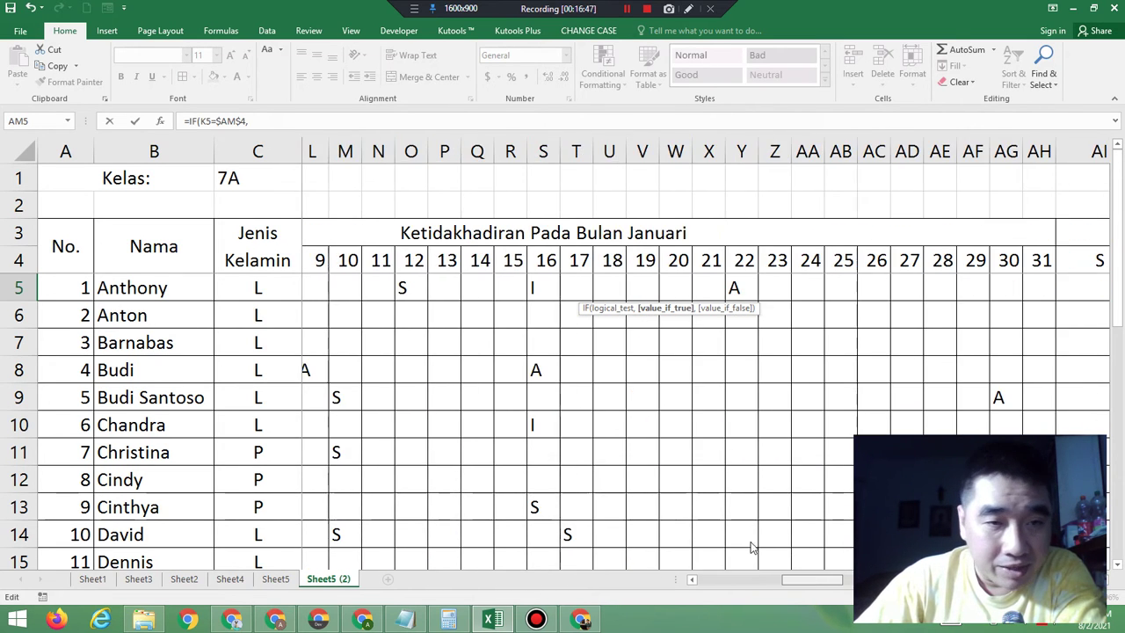
{"action": "left_click", "coordinate": [140, 292]}
{"action": "mouse_move", "coordinate": [132, 449]}
{"action": "left_mouse_down"}
{"action": "mouse_move", "coordinate": [130, 575]}
{"action": "mouse_move", "coordinate": [127, 451]}
{"action": "left_mouse_up"}
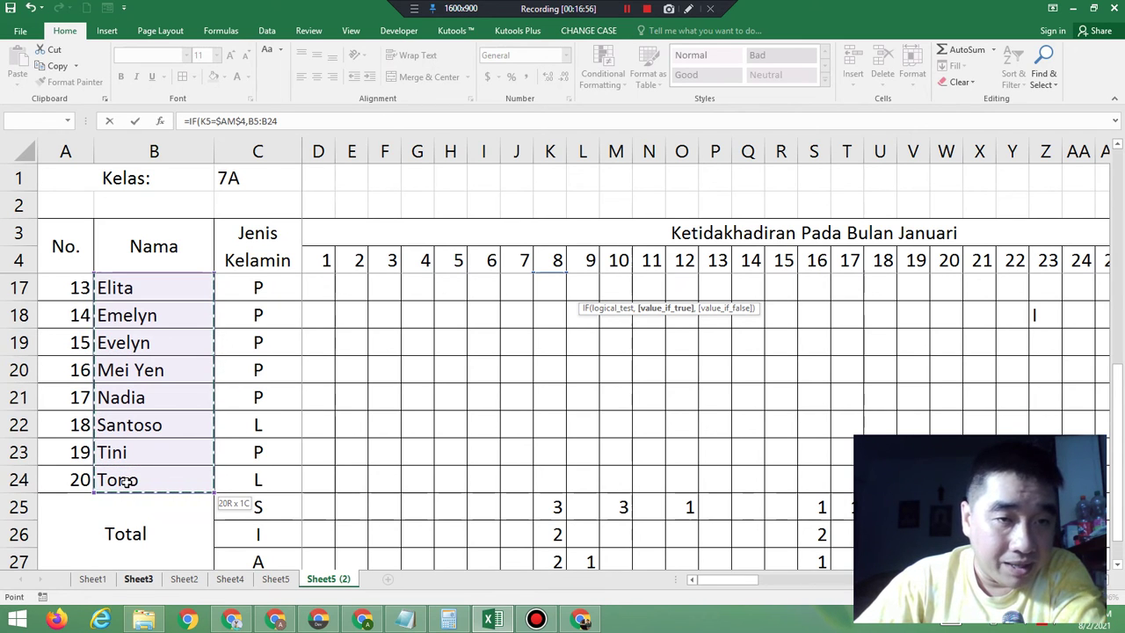
{"action": "left_click_drag", "start_coordinate": [126, 480], "coordinate": [125, 481]}
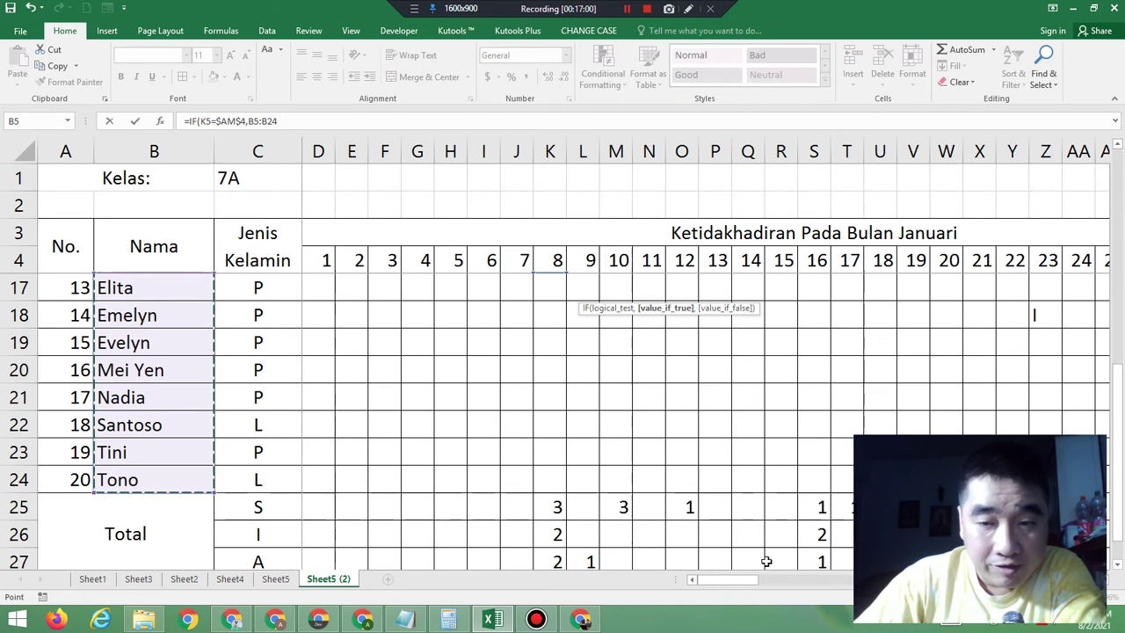
Step: Make the names range in AM5's formula absolute as $B$5:$B$24
{"action": "left_click_drag", "start_coordinate": [737, 580], "coordinate": [748, 580]}
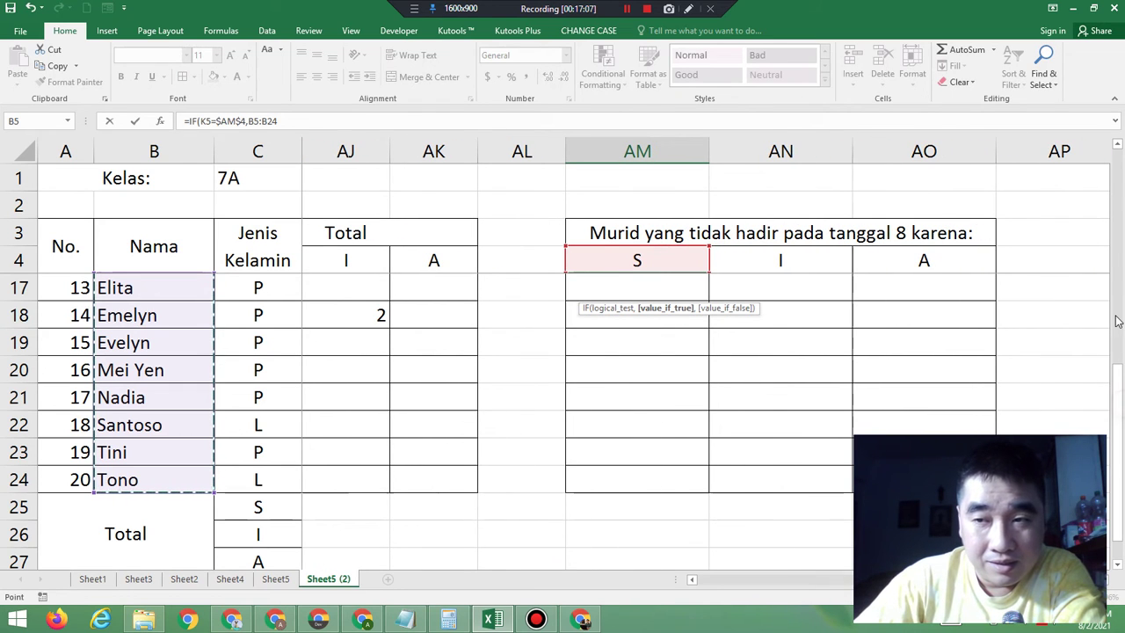
{"action": "left_click_drag", "start_coordinate": [1119, 373], "coordinate": [1117, 145]}
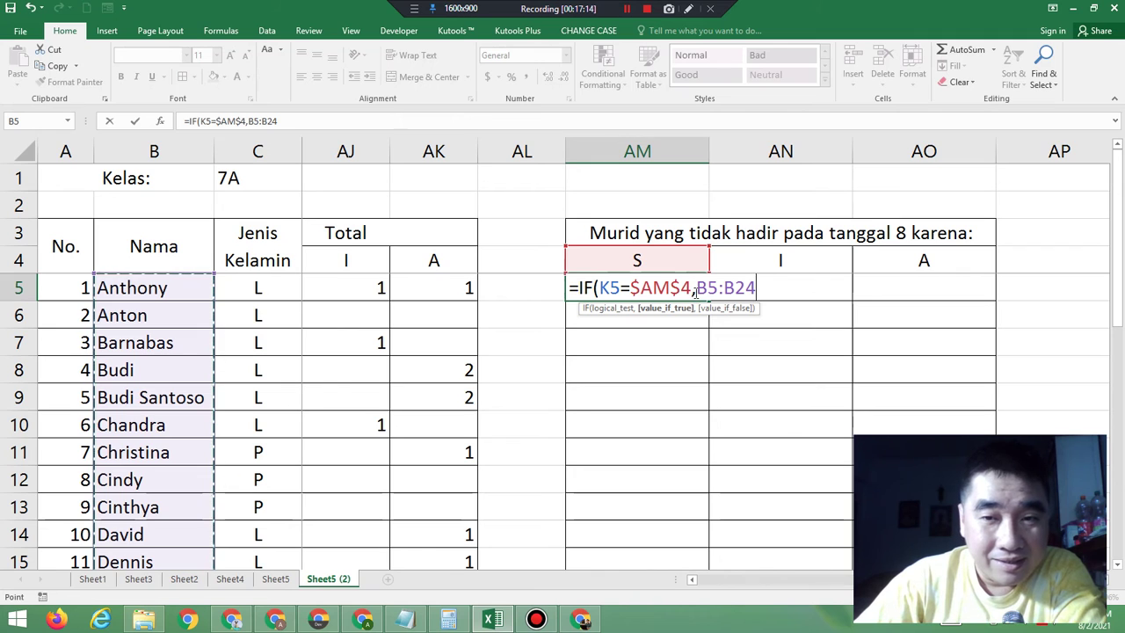
{"action": "left_click_drag", "start_coordinate": [695, 290], "coordinate": [761, 288]}
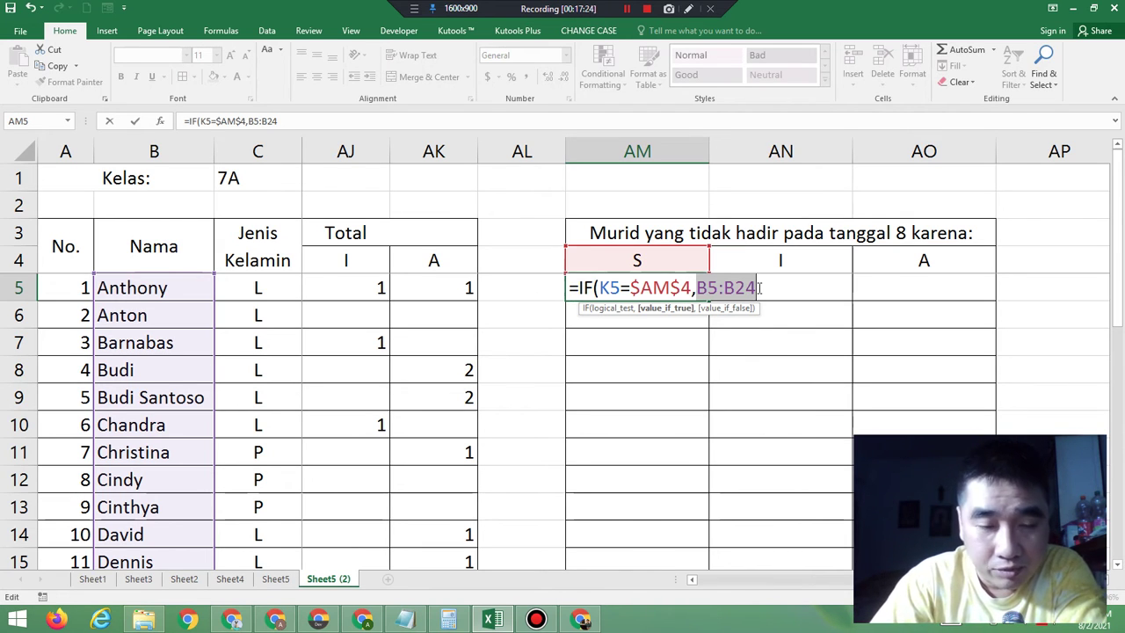
{"action": "key", "text": "F4"}
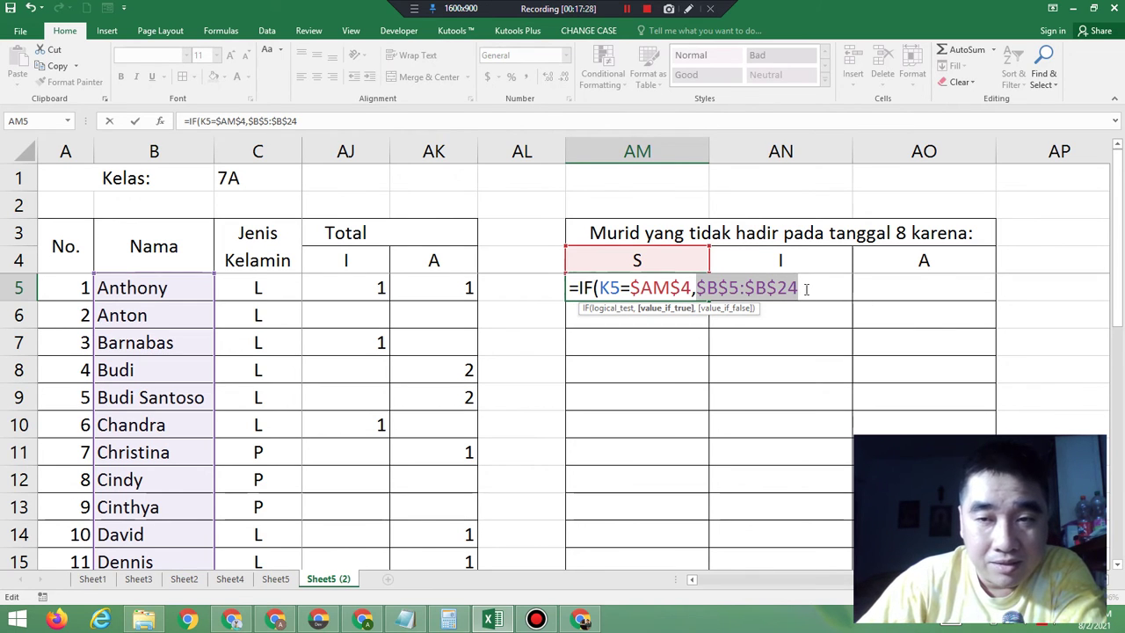
{"action": "left_click", "coordinate": [806, 288]}
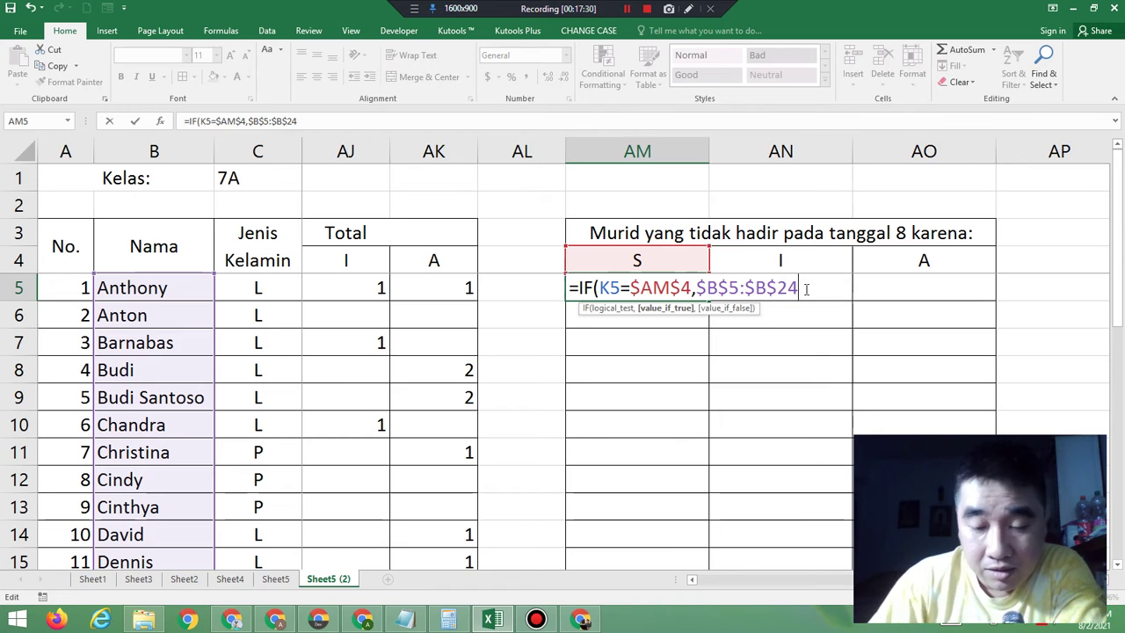
Step: Set the value if false to an empty string "" and enter the completed IF formula in AM5
{"action": "type", "text": ","}
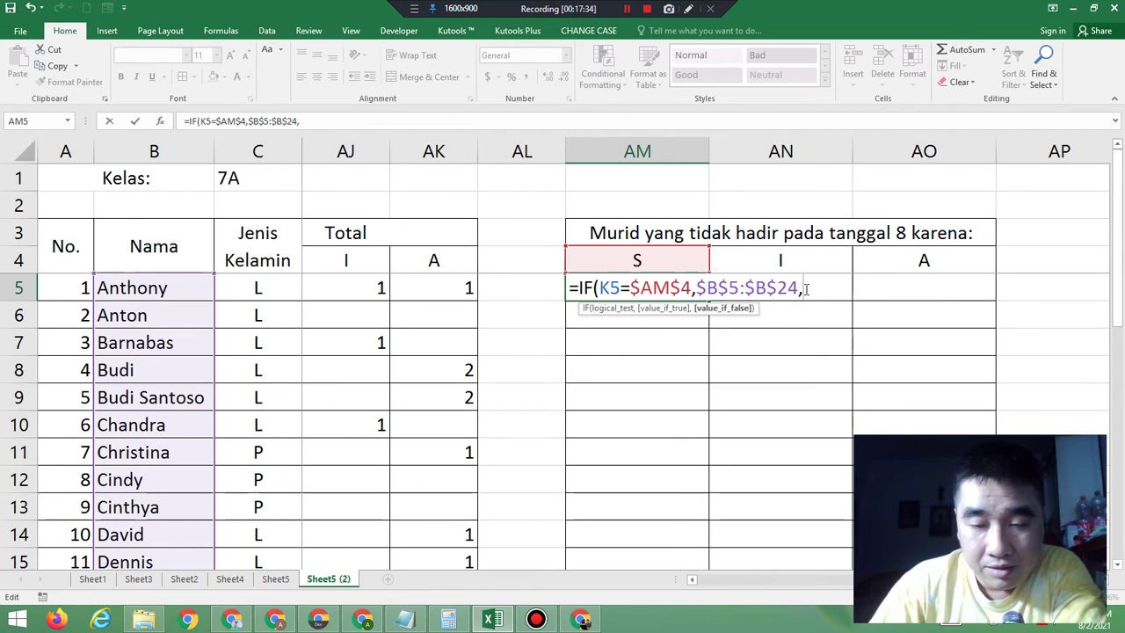
{"action": "type", "text": "\"\""}
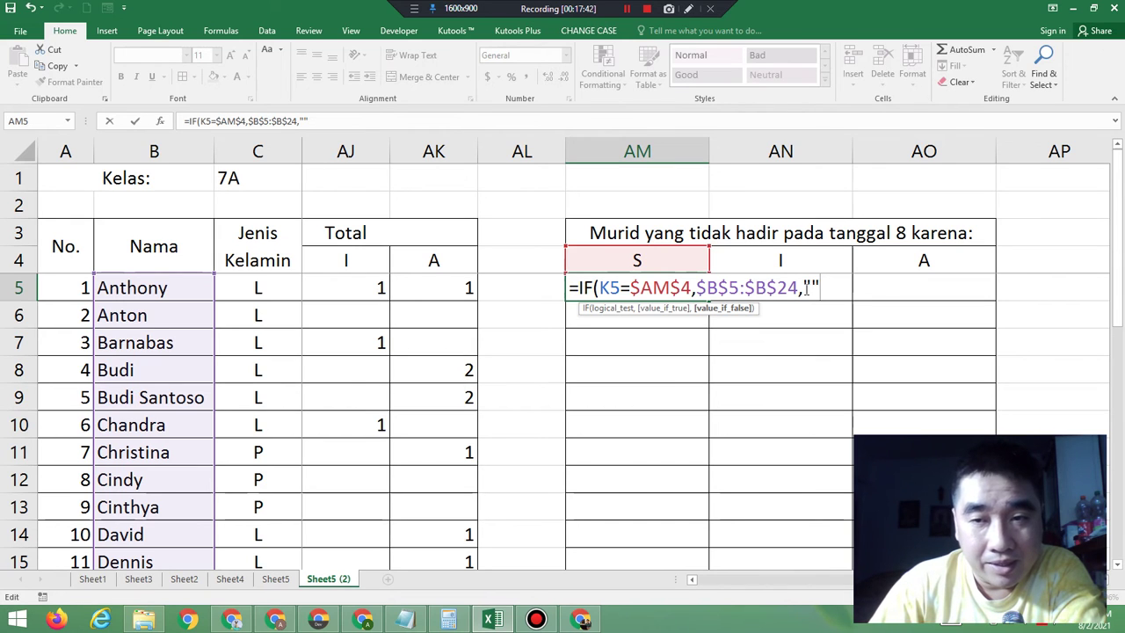
{"action": "key", "text": "BackSpace"}
{"action": "key", "text": "BackSpace"}
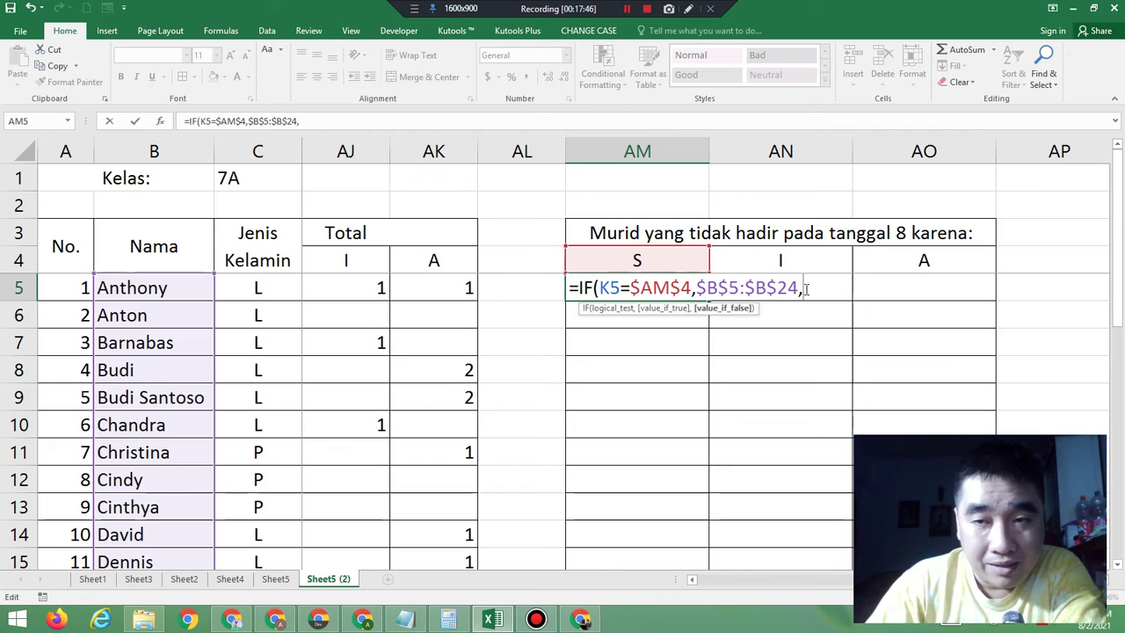
{"action": "type", "text": "\""}
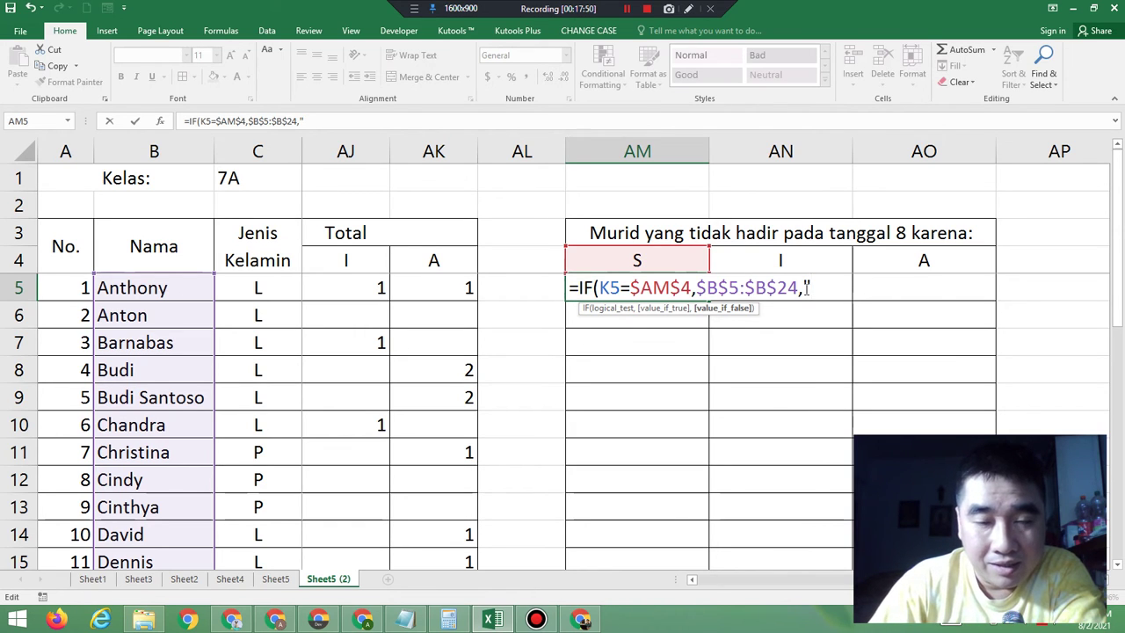
{"action": "type", "text": "\""}
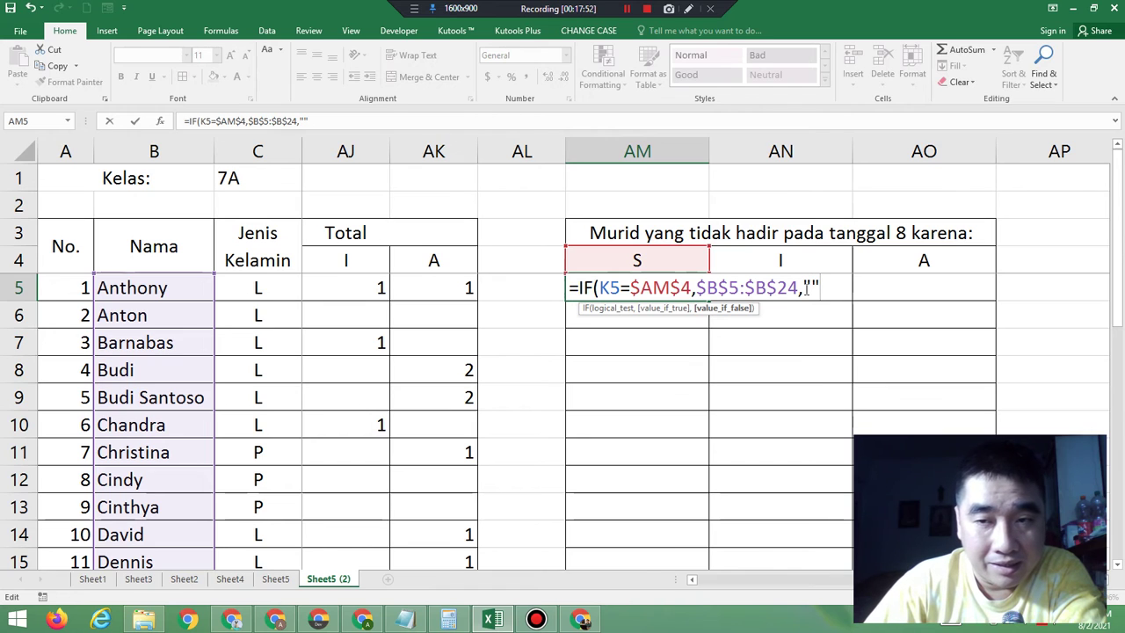
{"action": "type", "text": ")"}
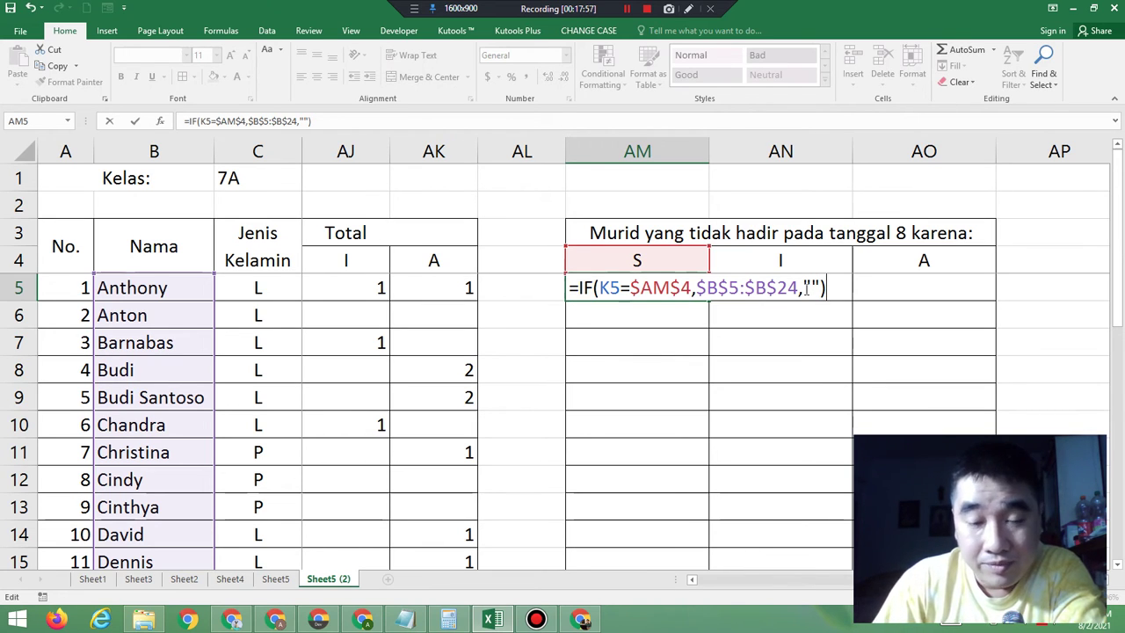
{"action": "key", "text": "Return"}
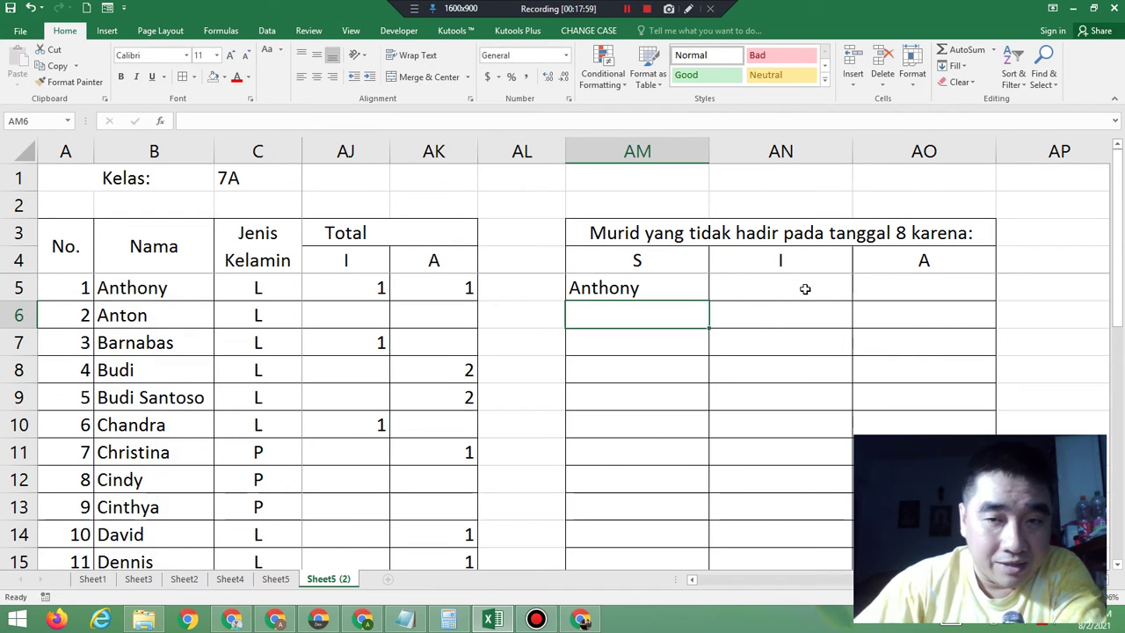
Step: Check the AM5 result against the first student's entry for the 8th in K5
{"action": "left_click", "coordinate": [597, 292]}
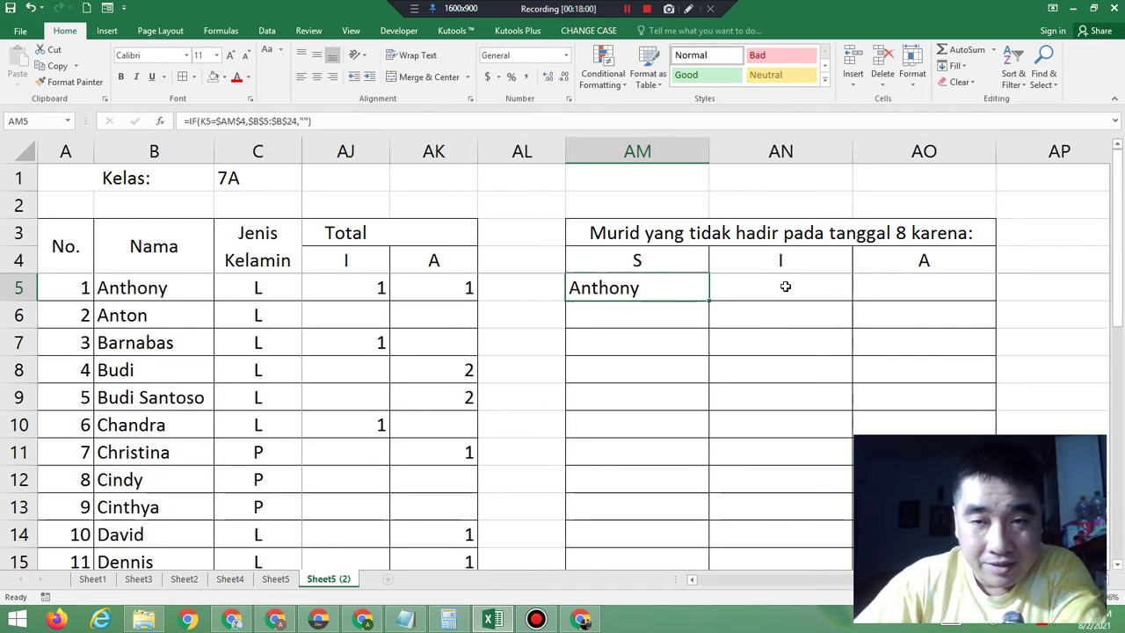
{"action": "scroll", "coordinate": [826, 559], "scroll_direction": "left", "scroll_amount": 7}
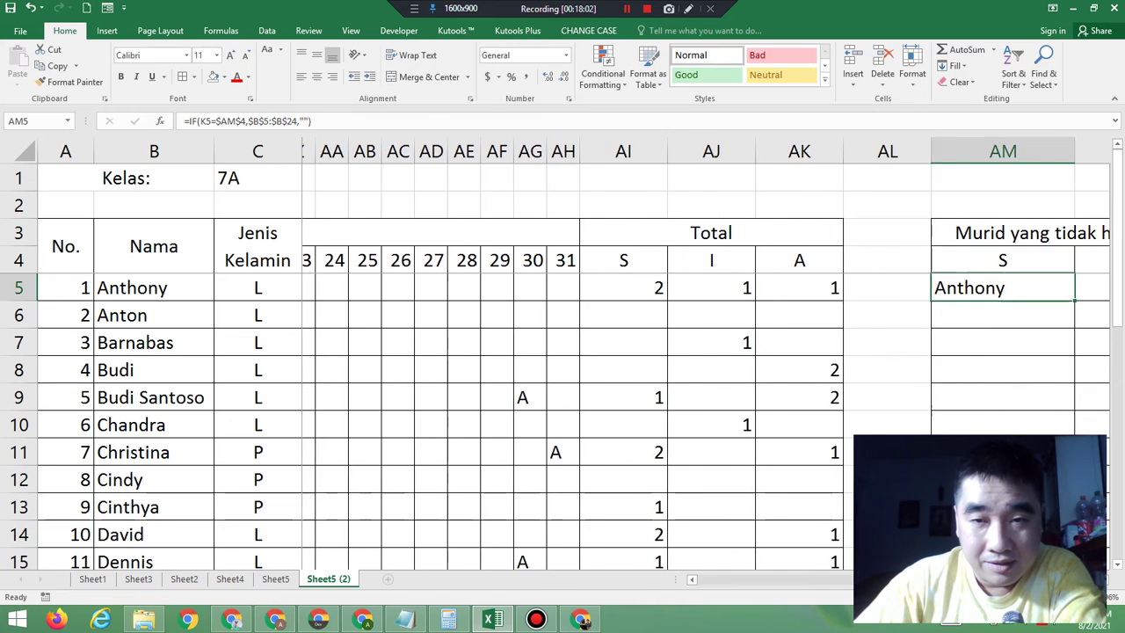
{"action": "scroll", "coordinate": [794, 559], "scroll_direction": "left", "scroll_amount": 3}
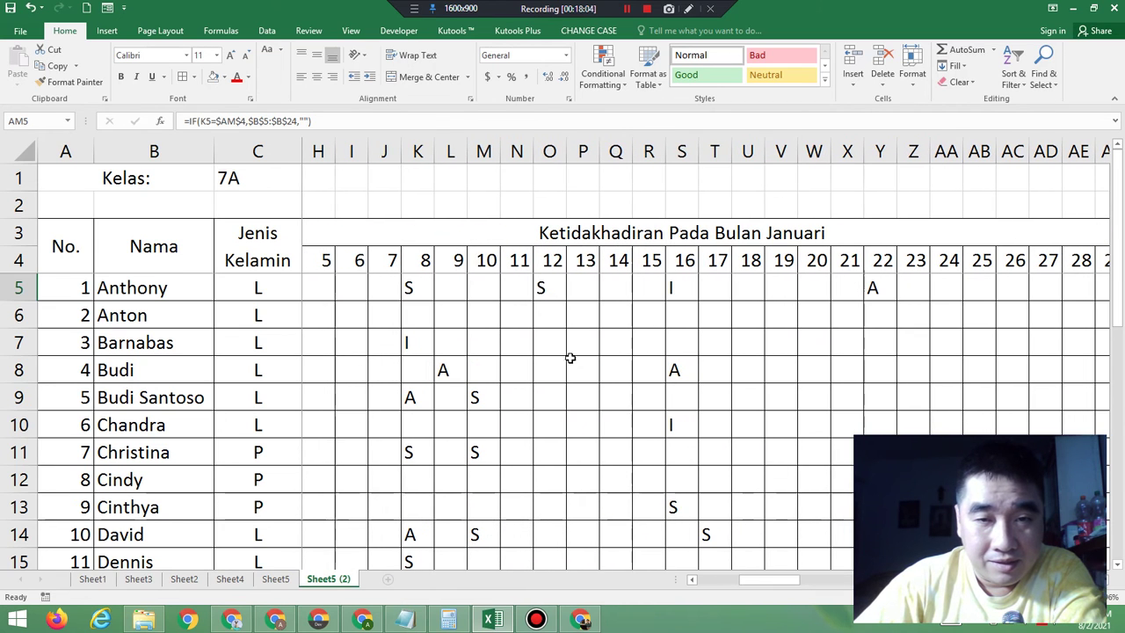
{"action": "left_click", "coordinate": [418, 290]}
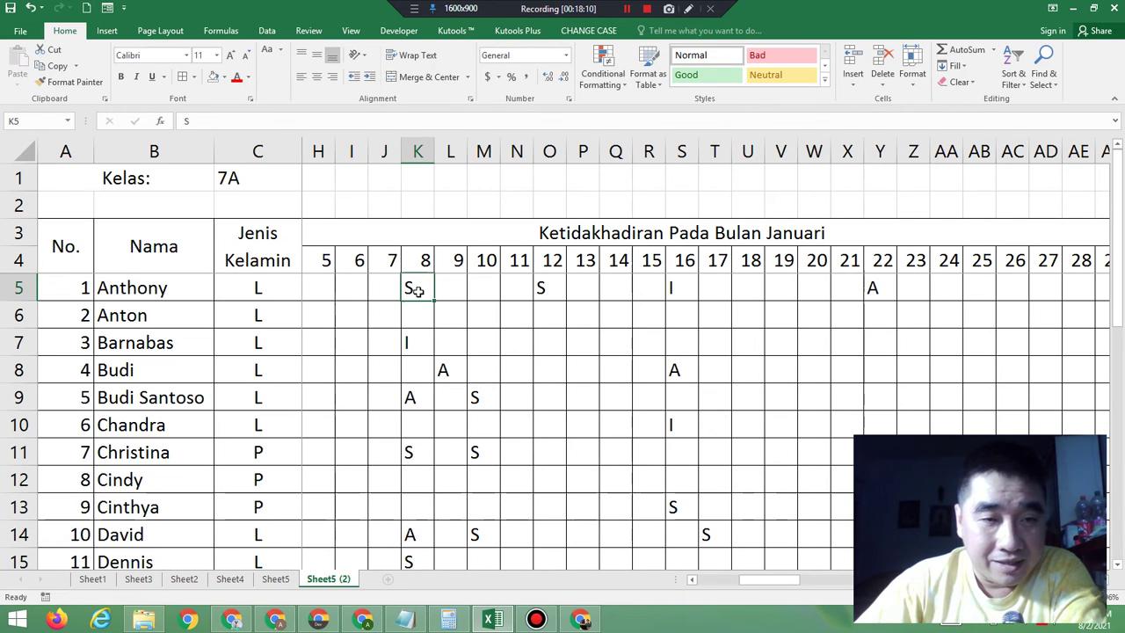
Step: Start an IF formula in AN5, under I, with an equality test on K5
{"action": "left_click_drag", "start_coordinate": [798, 577], "coordinate": [1009, 587]}
{"action": "left_click", "coordinate": [699, 300]}
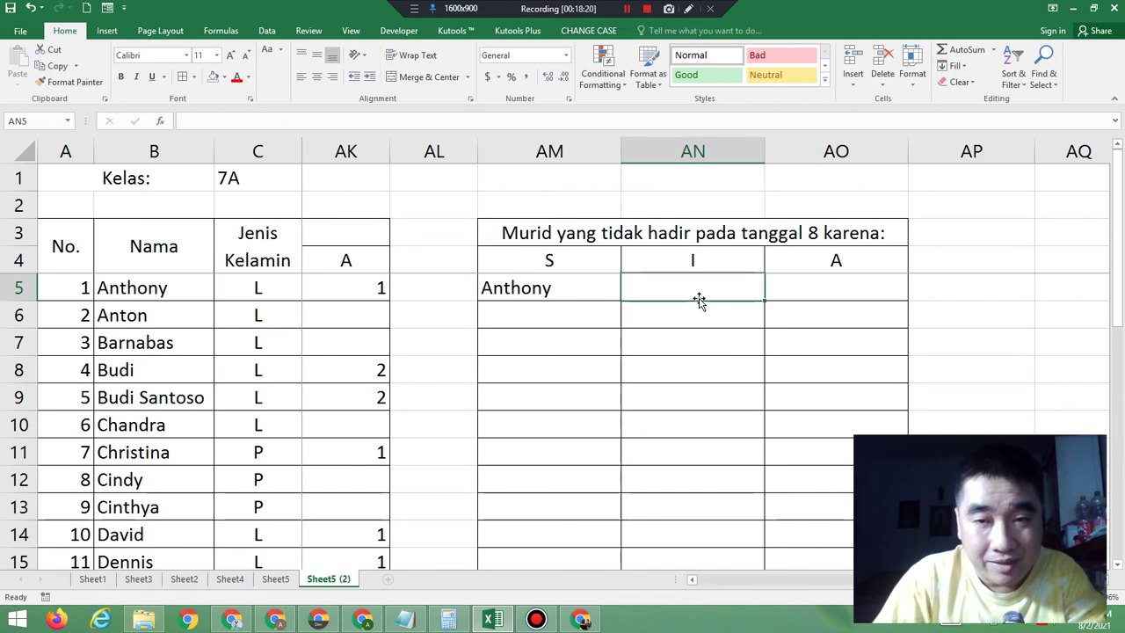
{"action": "type", "text": "=IF("}
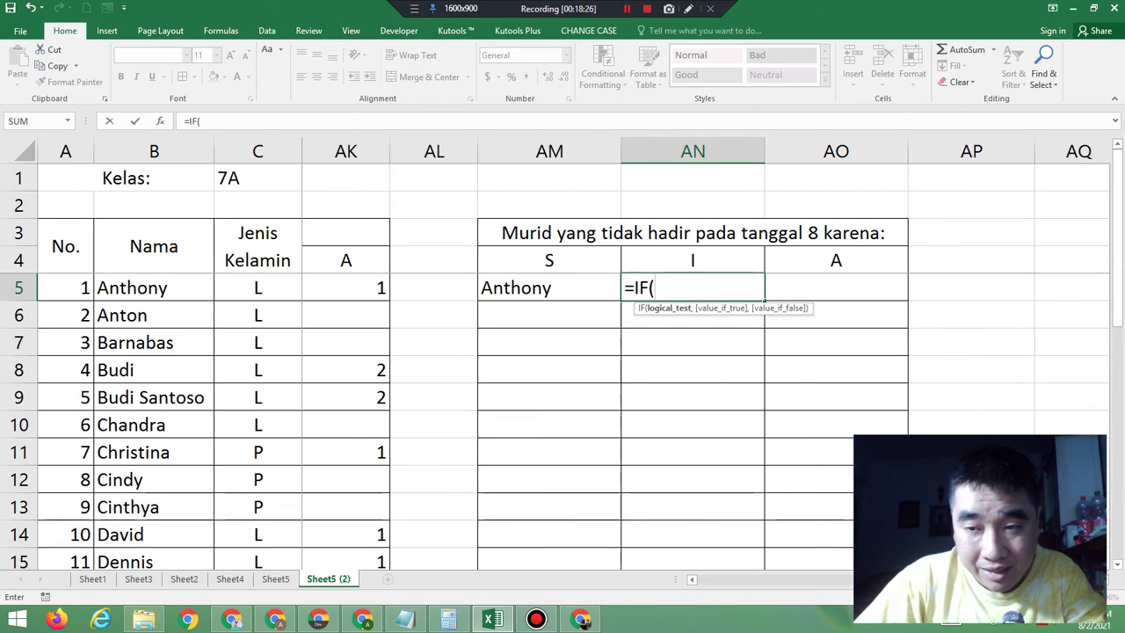
{"action": "scroll", "coordinate": [802, 590], "scroll_direction": "left", "scroll_amount": 1}
{"action": "scroll", "coordinate": [750, 563], "scroll_direction": "left", "scroll_amount": 10}
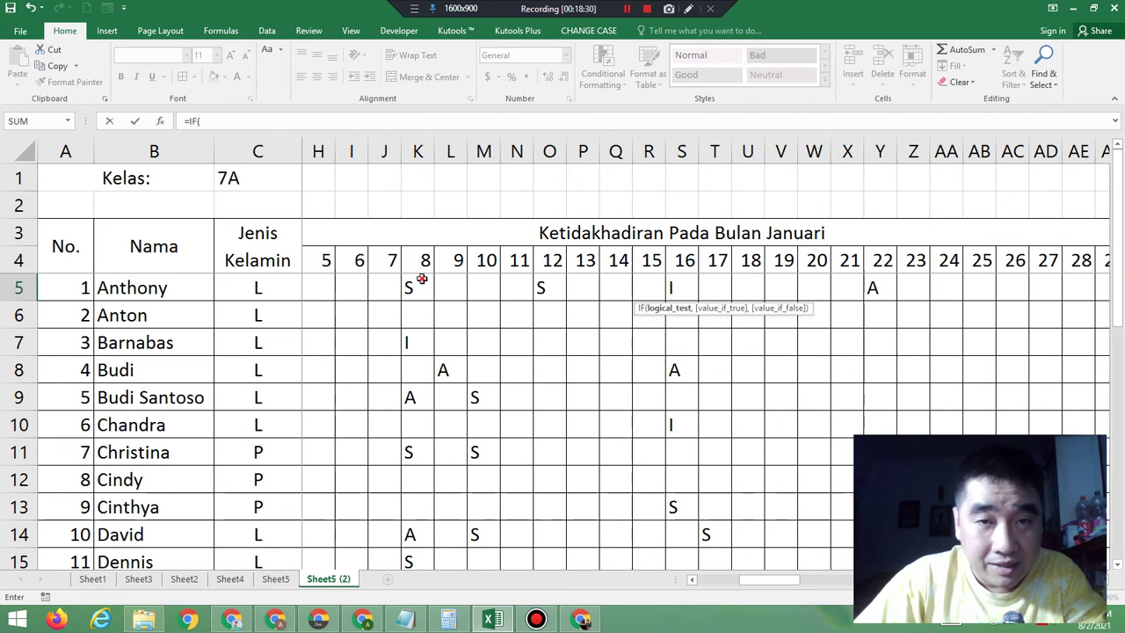
{"action": "left_click", "coordinate": [422, 279]}
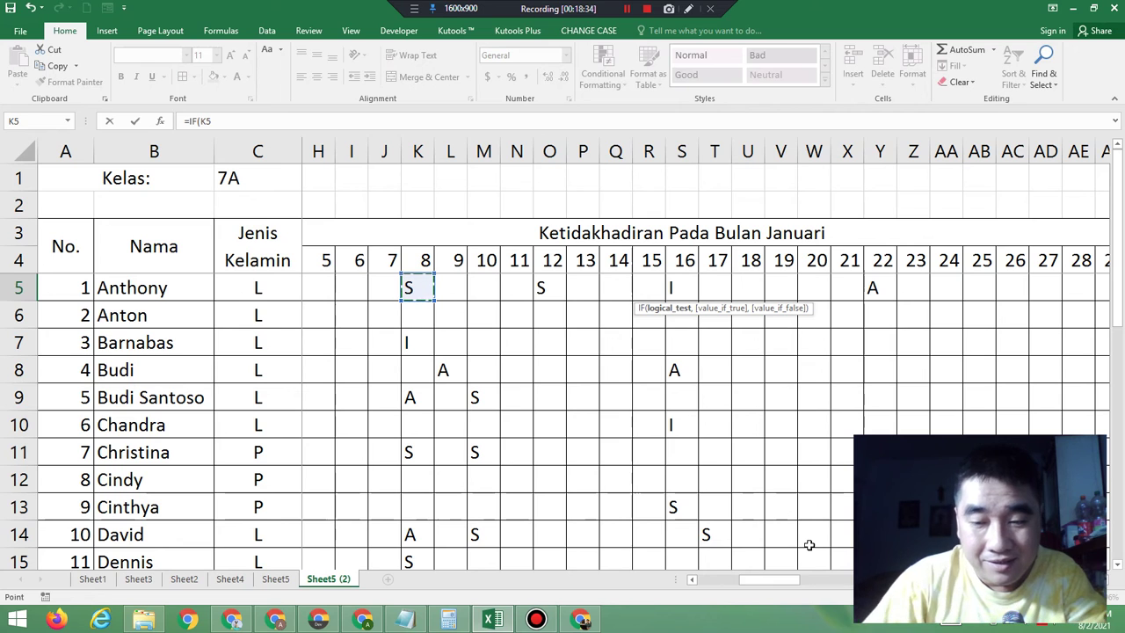
{"action": "type", "text": "="}
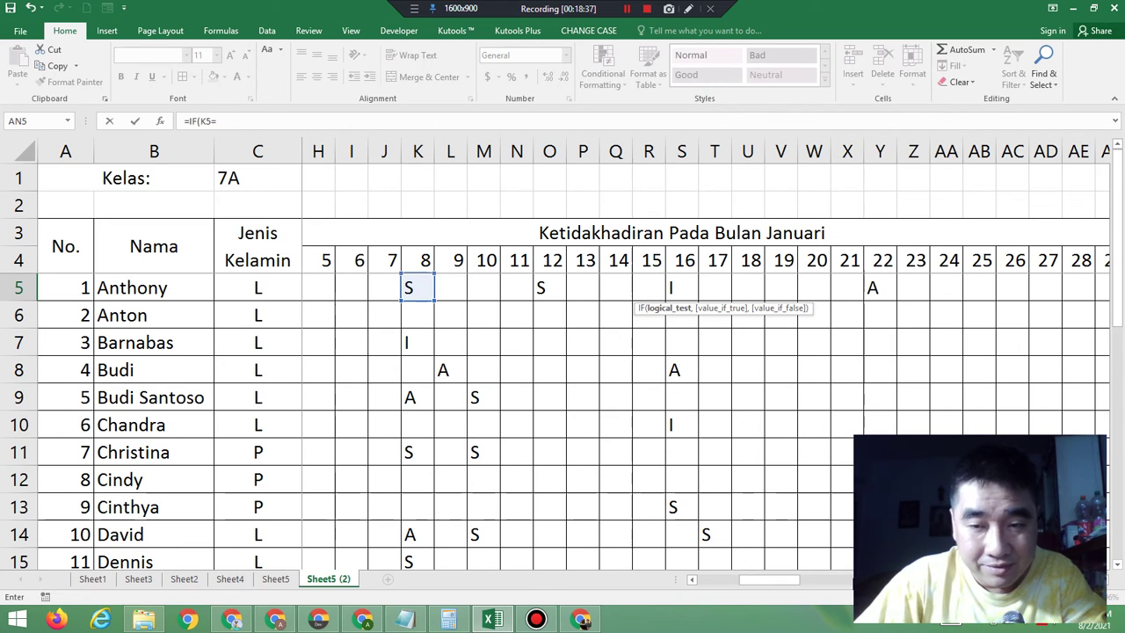
{"action": "left_click_drag", "start_coordinate": [778, 582], "coordinate": [790, 581]}
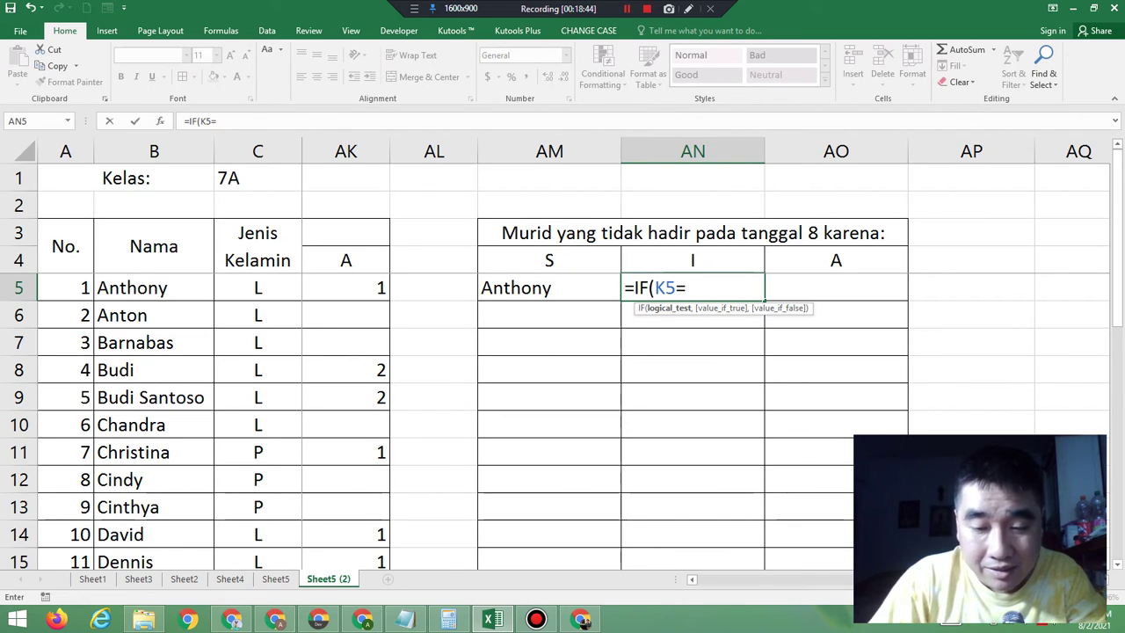
{"action": "type", "text": "\"I"}
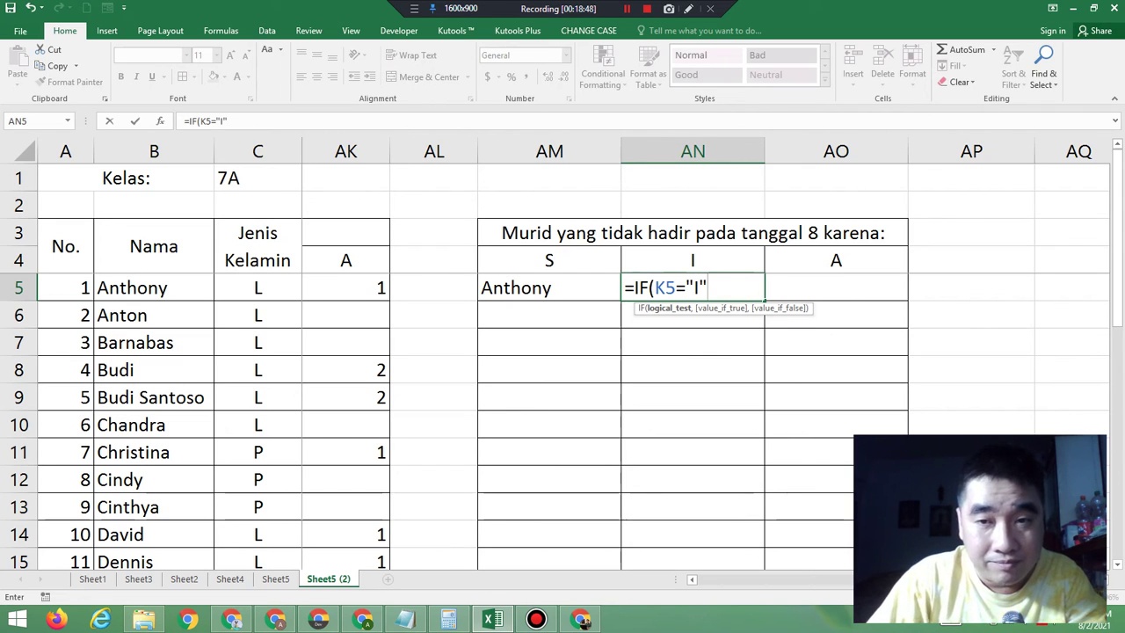
{"action": "key", "text": "BackSpace"}
{"action": "key", "text": "BackSpace"}
{"action": "key", "text": "BackSpace"}
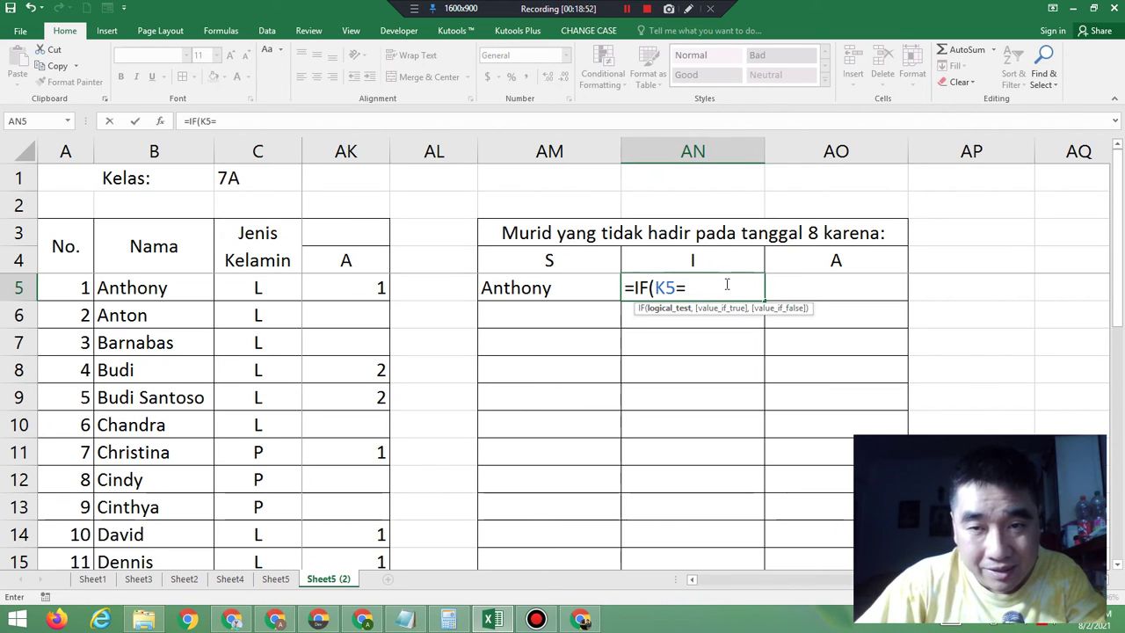
Step: Complete the logical test in AN5 by comparing K5 with the I heading as the absolute reference $AN$4
{"action": "left_click", "coordinate": [711, 255]}
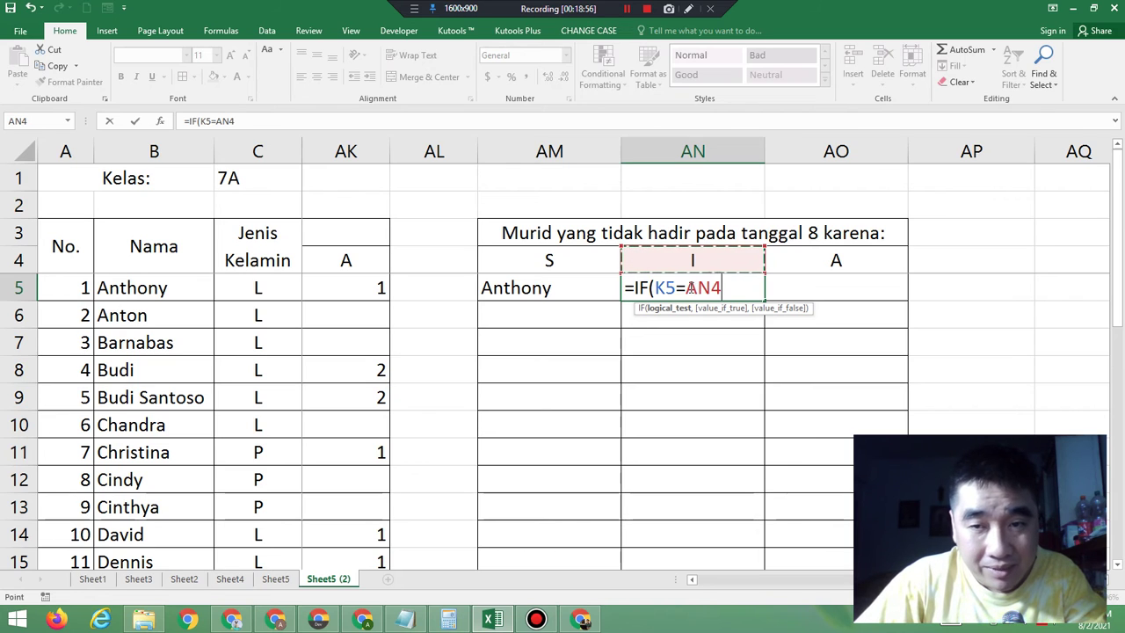
{"action": "left_click_drag", "start_coordinate": [686, 287], "coordinate": [722, 288]}
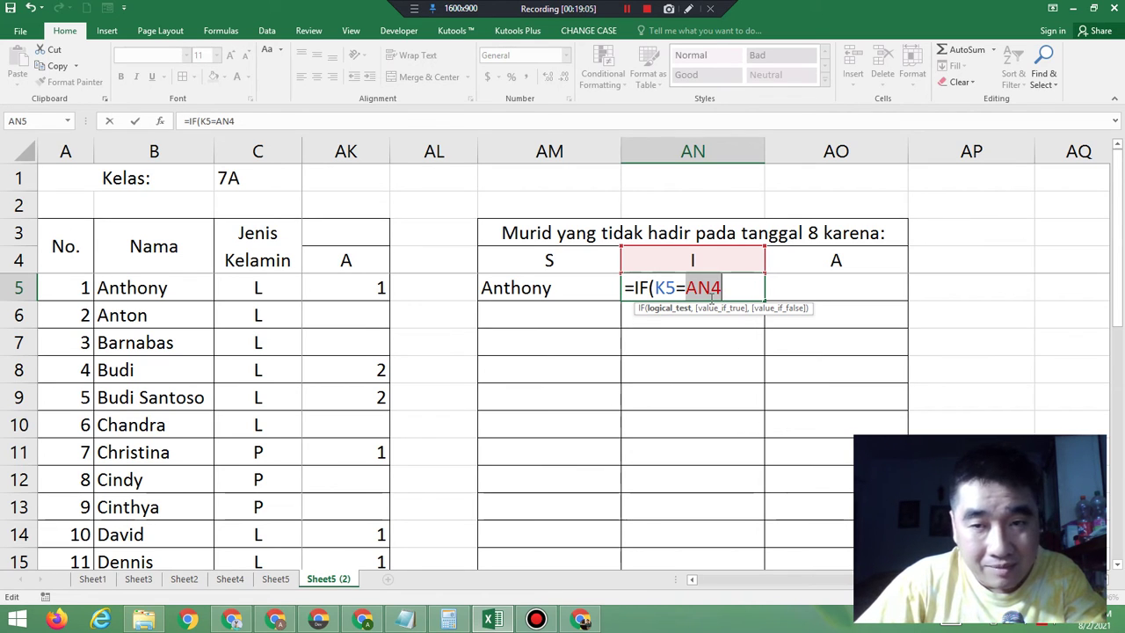
{"action": "key", "text": "F4"}
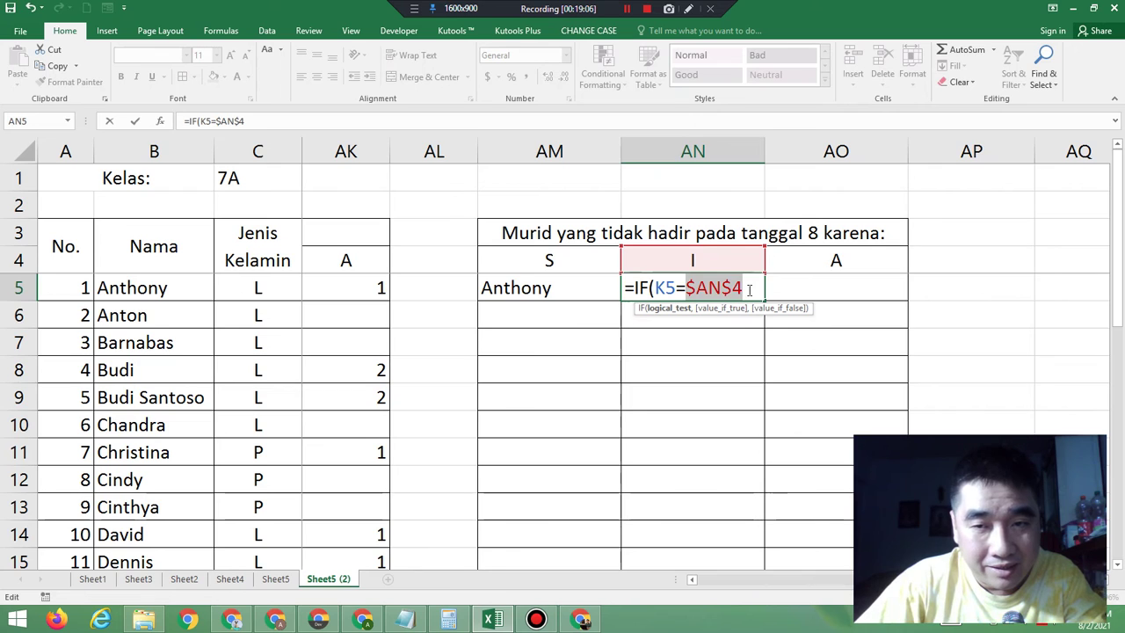
{"action": "left_click", "coordinate": [748, 288]}
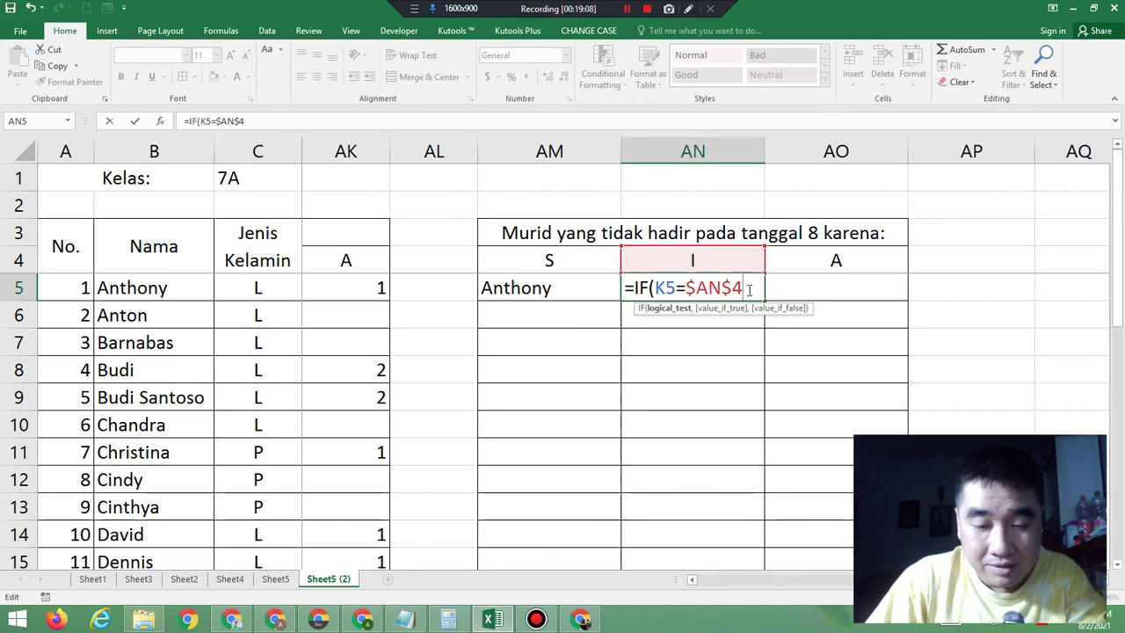
Step: Set the value if true in the AN5 formula to the student name range as the absolute reference $B$5:$B$24
{"action": "type", "text": ","}
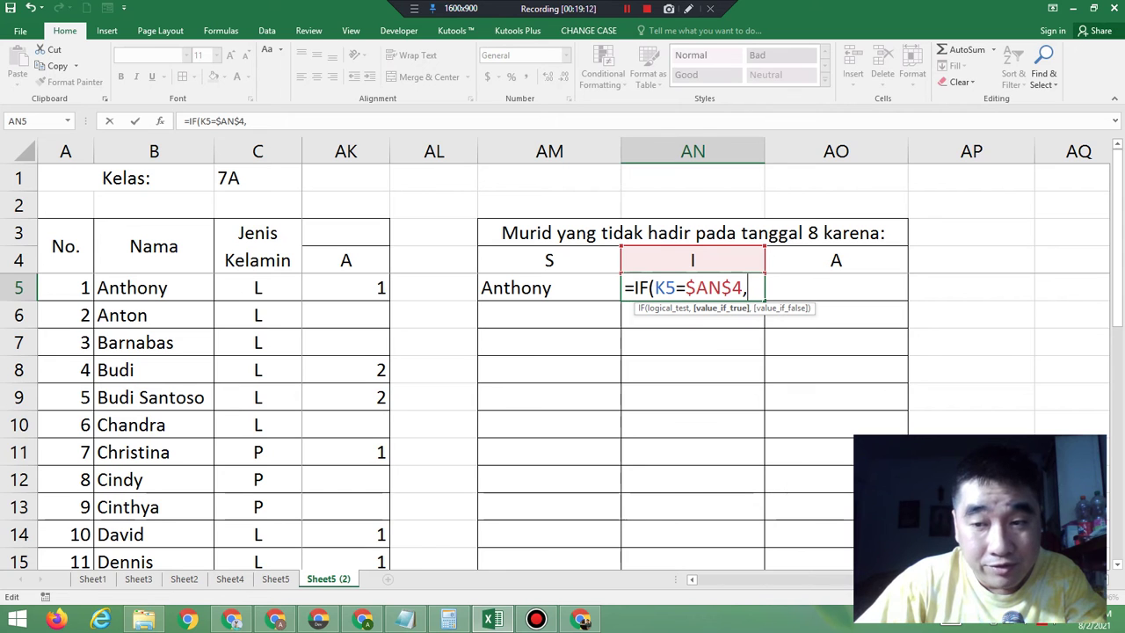
{"action": "left_click_drag", "start_coordinate": [931, 578], "coordinate": [713, 572]}
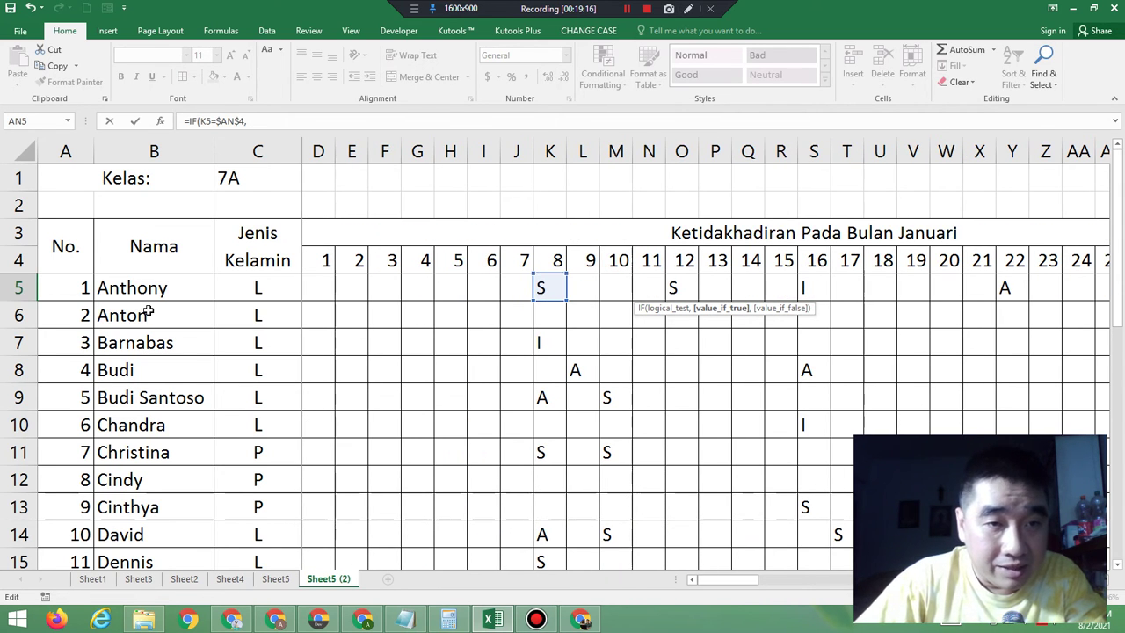
{"action": "left_click_drag", "start_coordinate": [132, 290], "coordinate": [140, 479]}
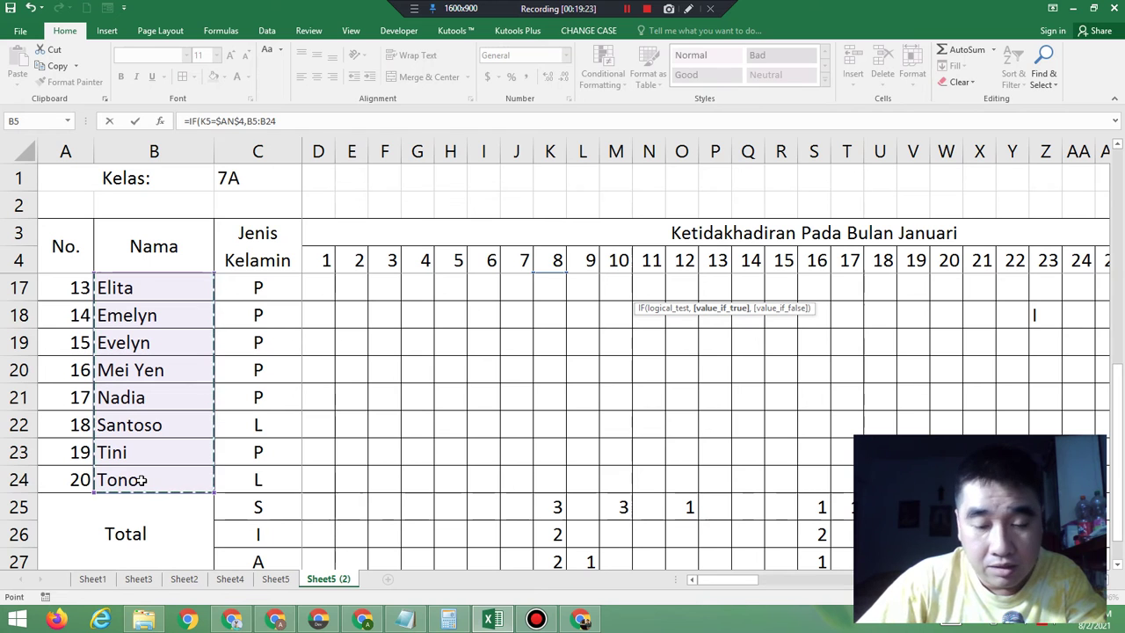
{"action": "left_click_drag", "start_coordinate": [710, 580], "coordinate": [1038, 580]}
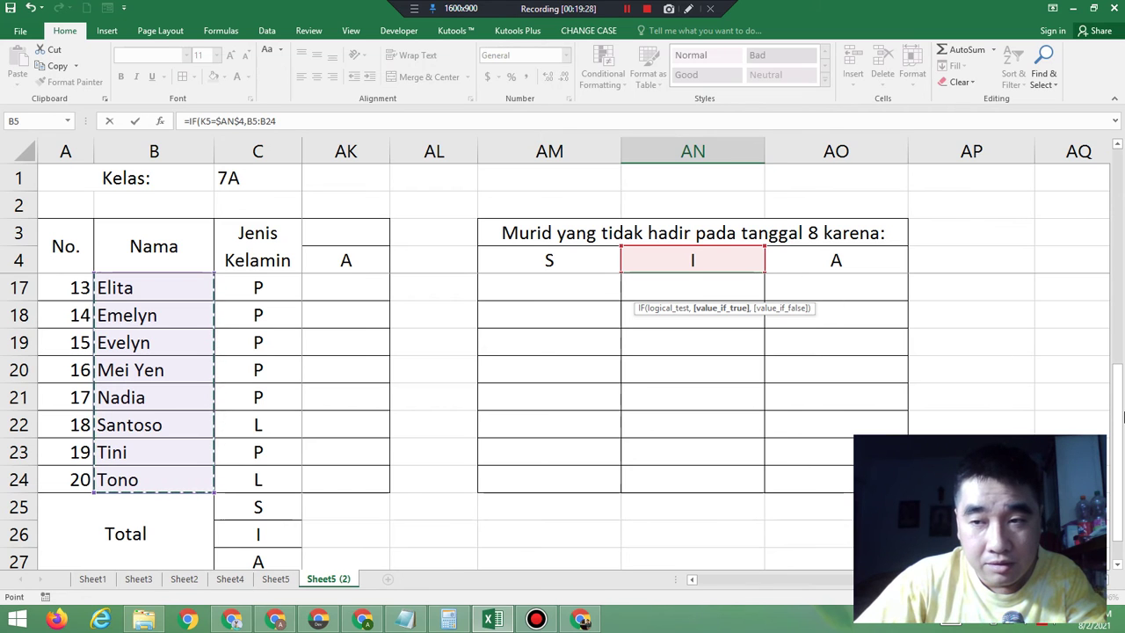
{"action": "left_click_drag", "start_coordinate": [1121, 419], "coordinate": [1118, 205]}
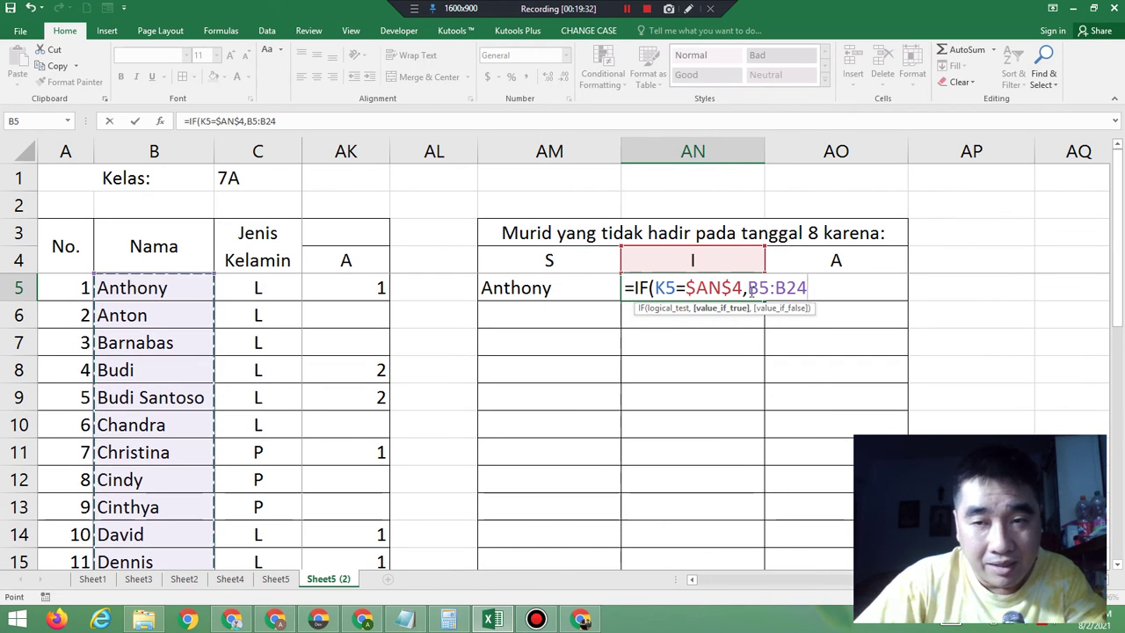
{"action": "left_click_drag", "start_coordinate": [747, 290], "coordinate": [806, 289]}
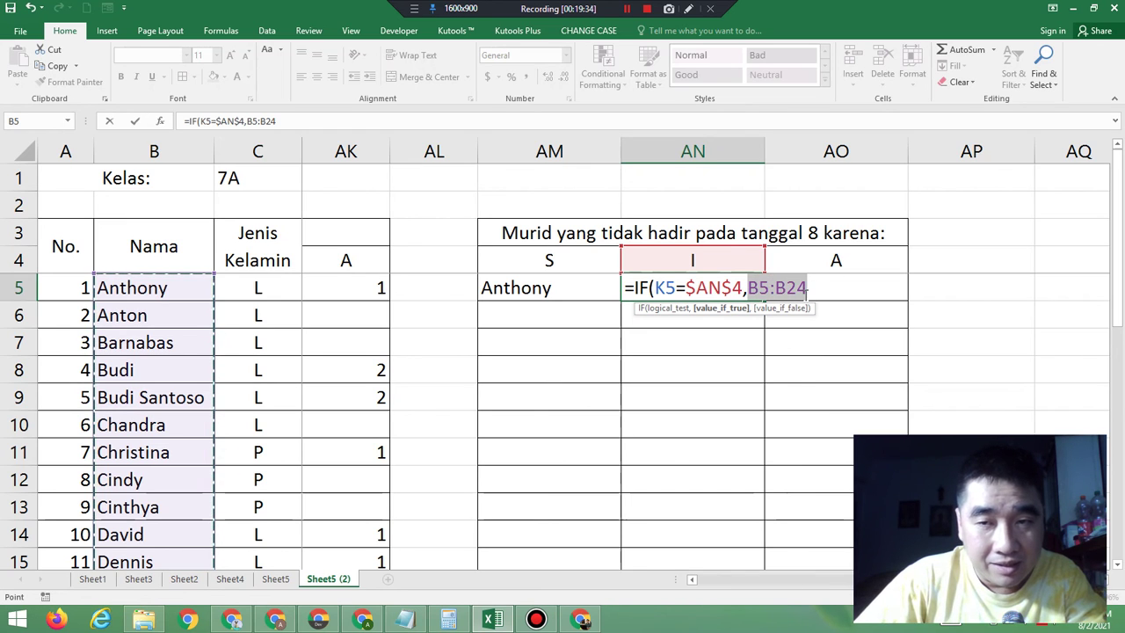
{"action": "key", "text": "F4"}
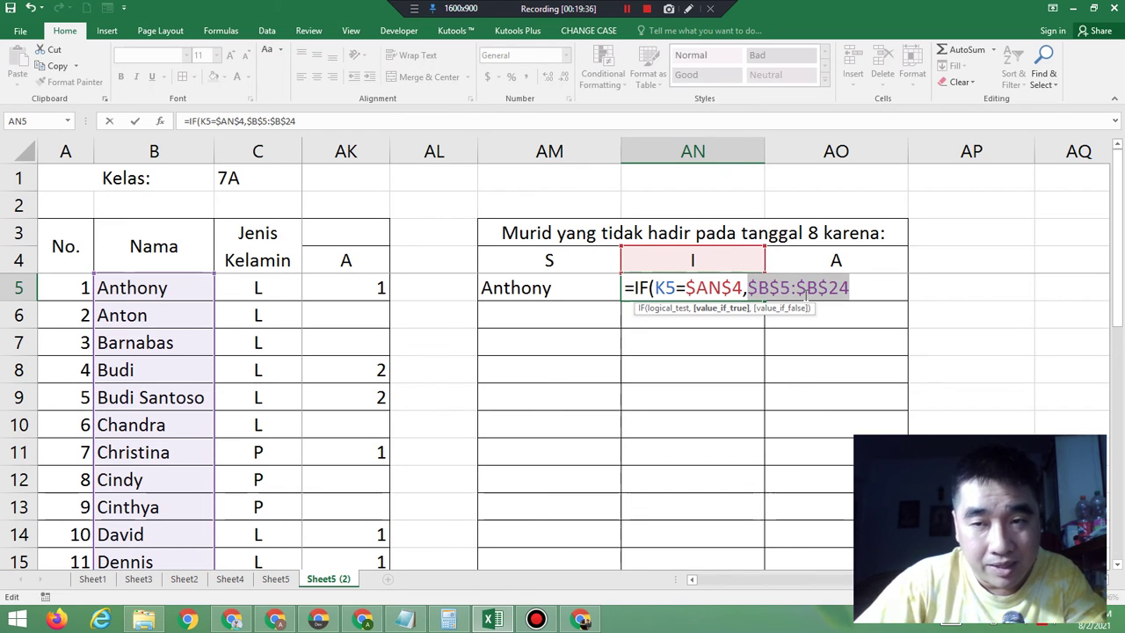
{"action": "left_click", "coordinate": [865, 288]}
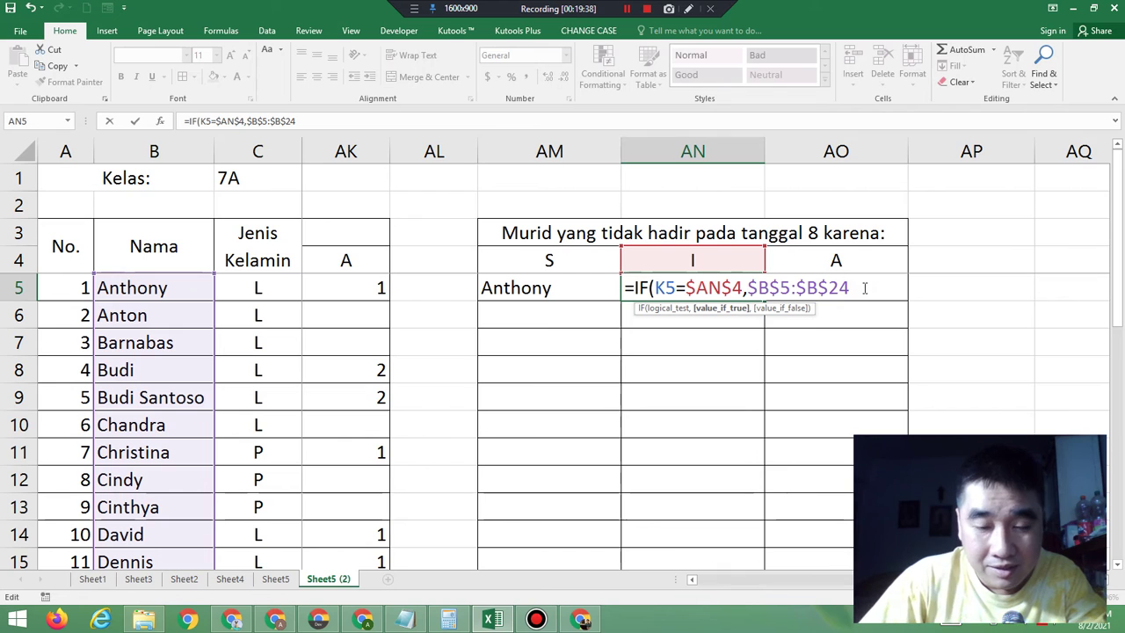
Step: Set the value if false in AN5 to an empty string "" and enter the completed IF formula
{"action": "type", "text": ","}
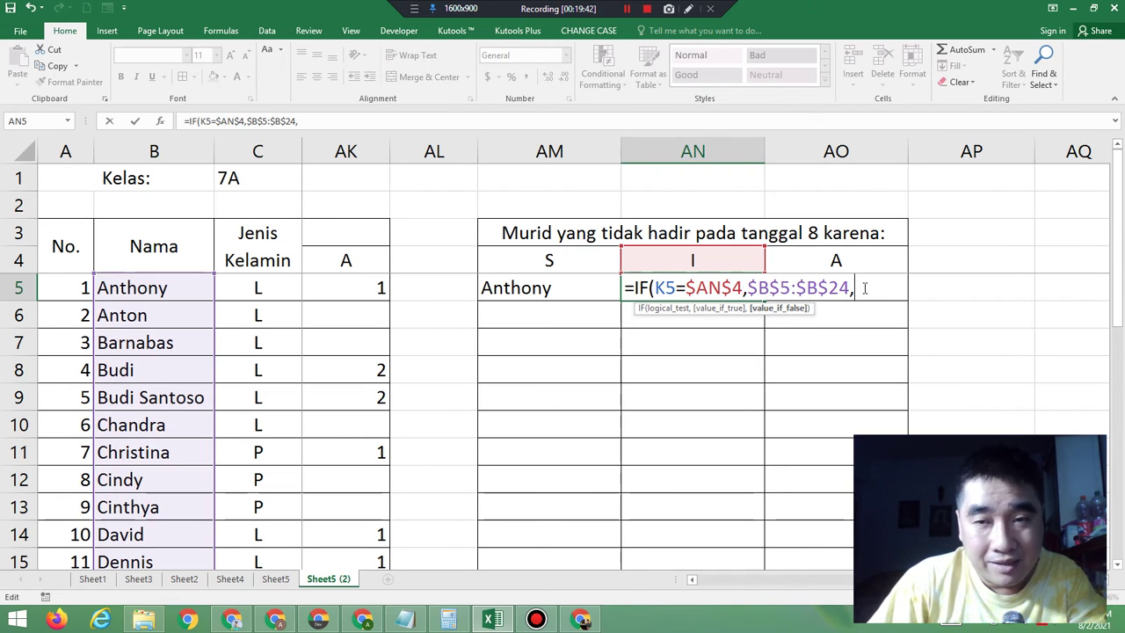
{"action": "type", "text": "\"\""}
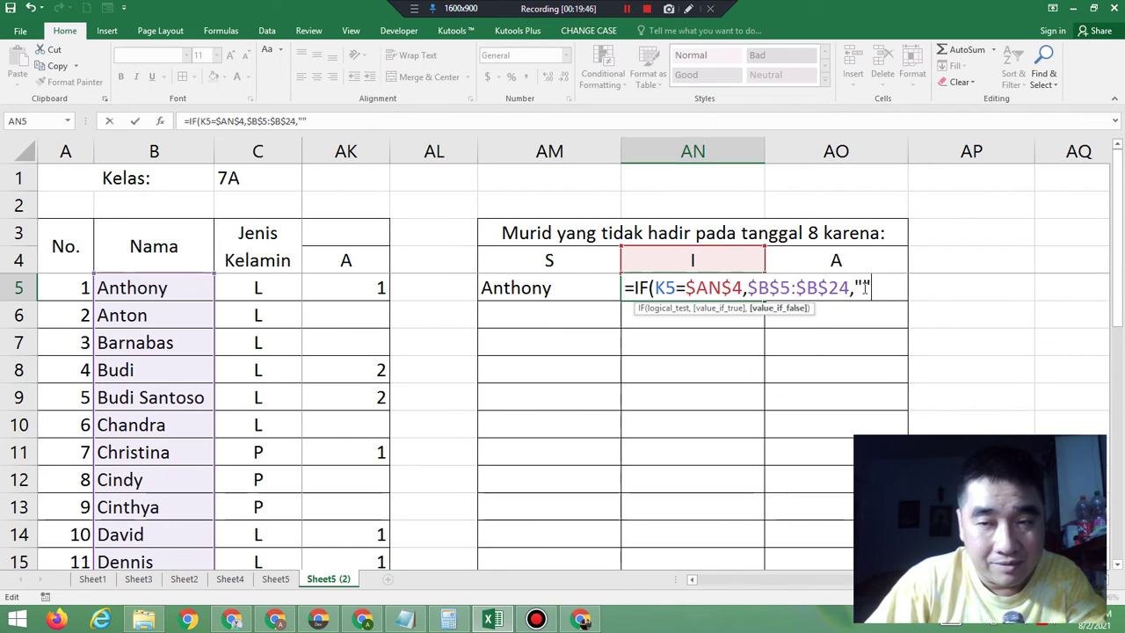
{"action": "type", "text": ")"}
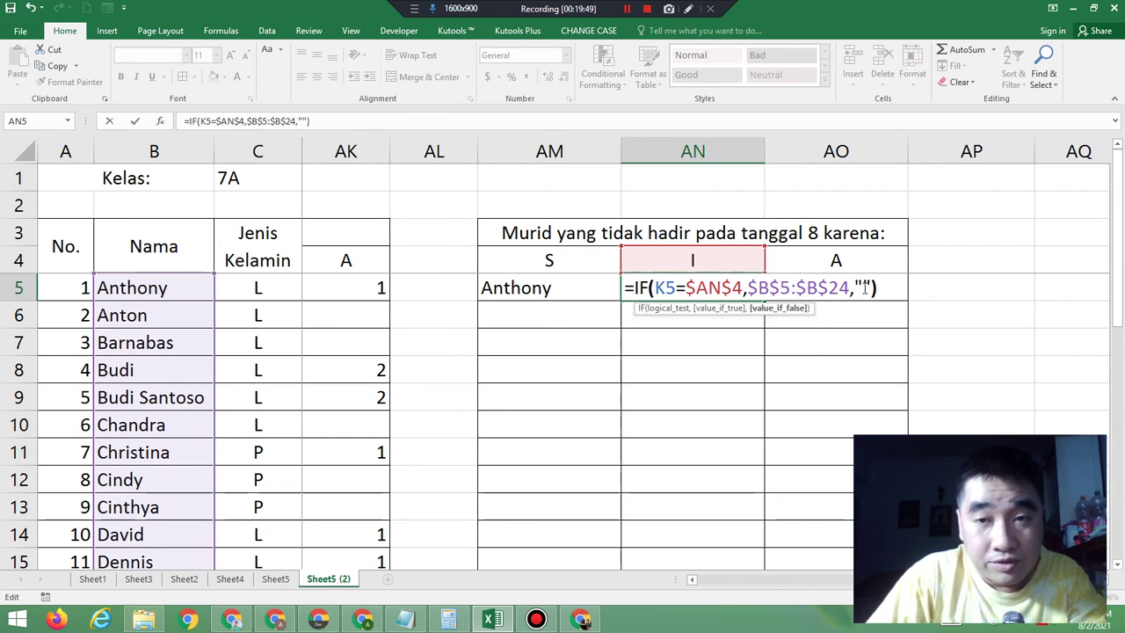
{"action": "key", "text": "Return"}
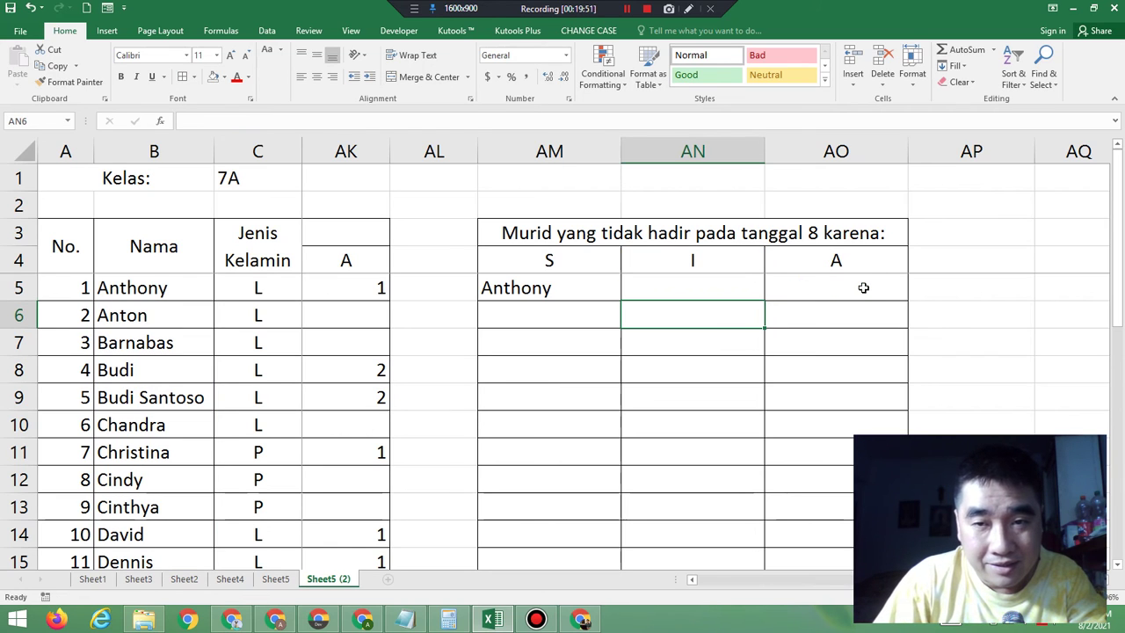
Step: Start an IF formula in AO5, under A, with an equality test on K5, the first student's entry for the 8th
{"action": "left_click", "coordinate": [833, 278]}
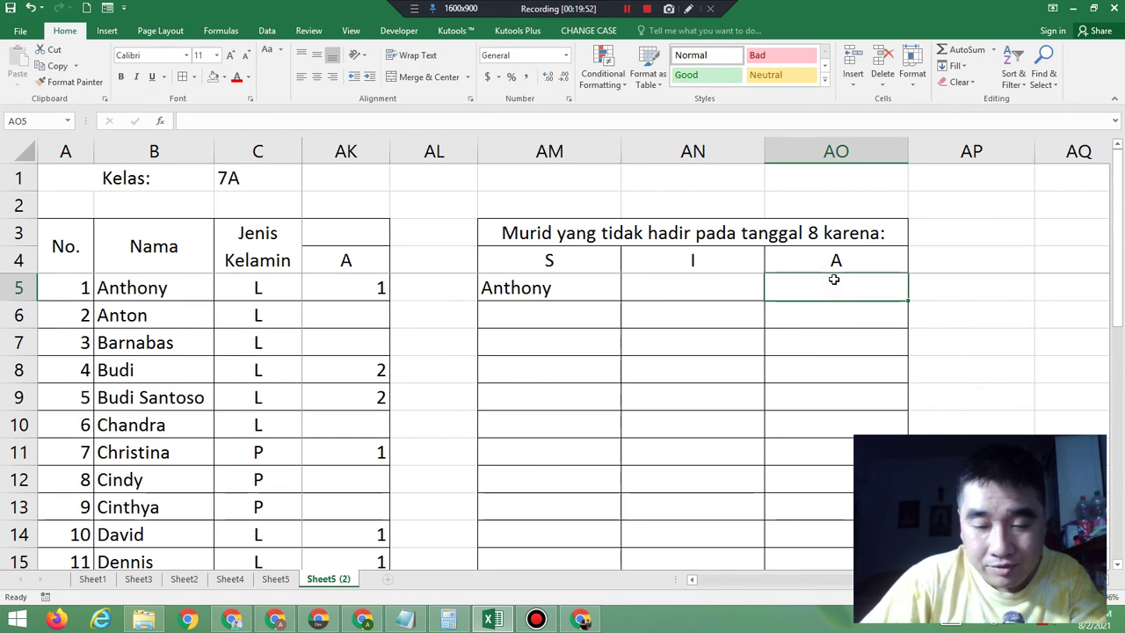
{"action": "type", "text": "=I"}
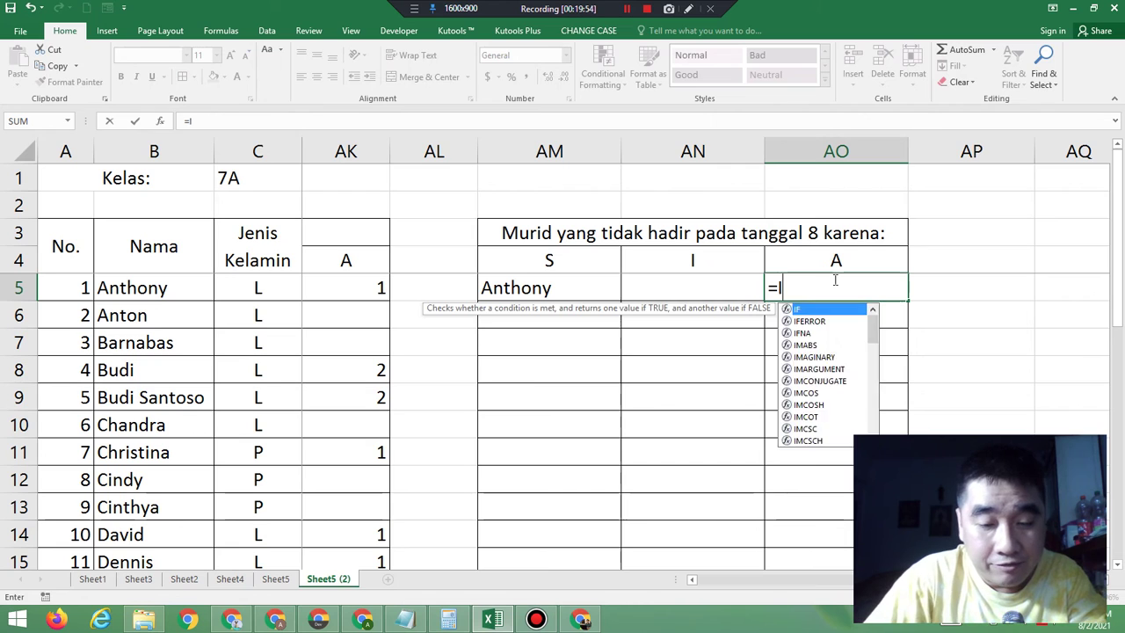
{"action": "type", "text": "F("}
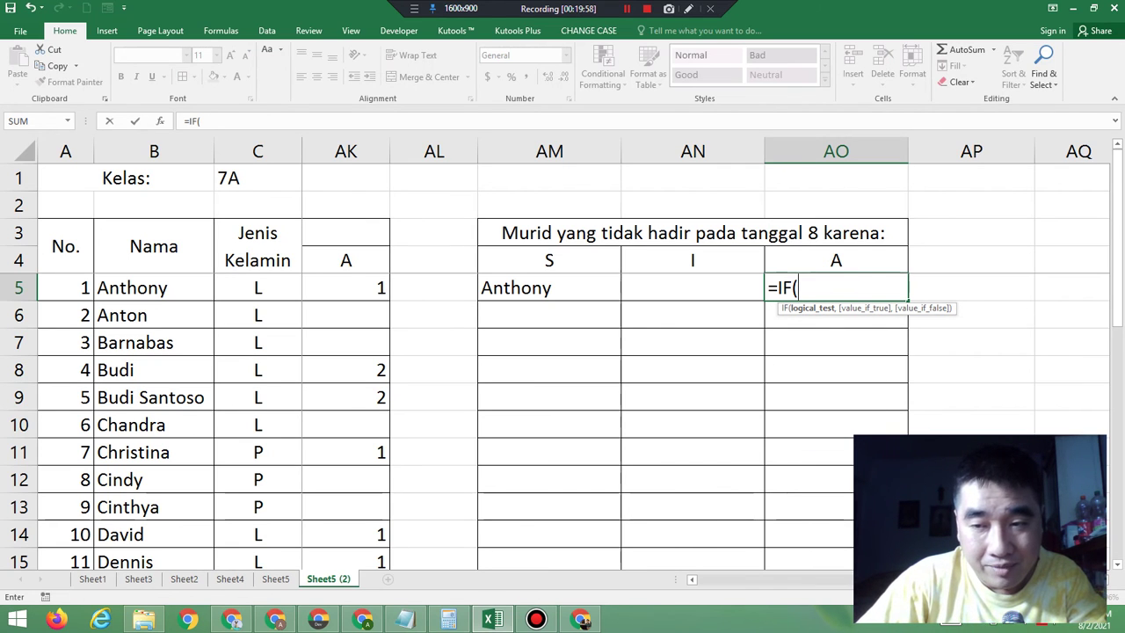
{"action": "left_click_drag", "start_coordinate": [887, 580], "coordinate": [693, 577]}
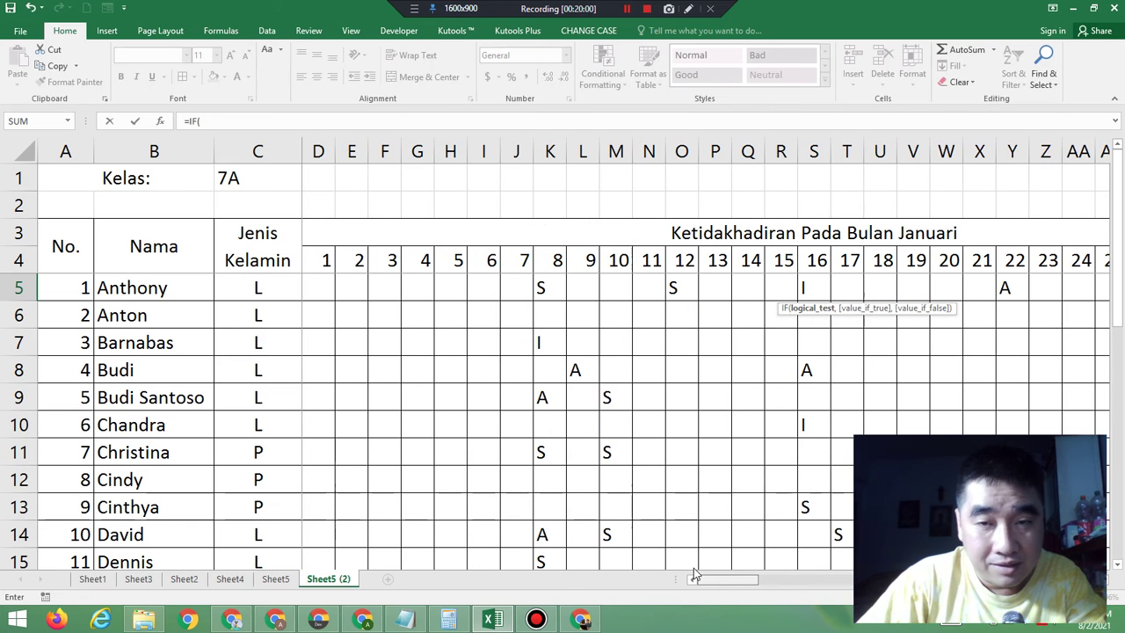
{"action": "left_click", "coordinate": [554, 283]}
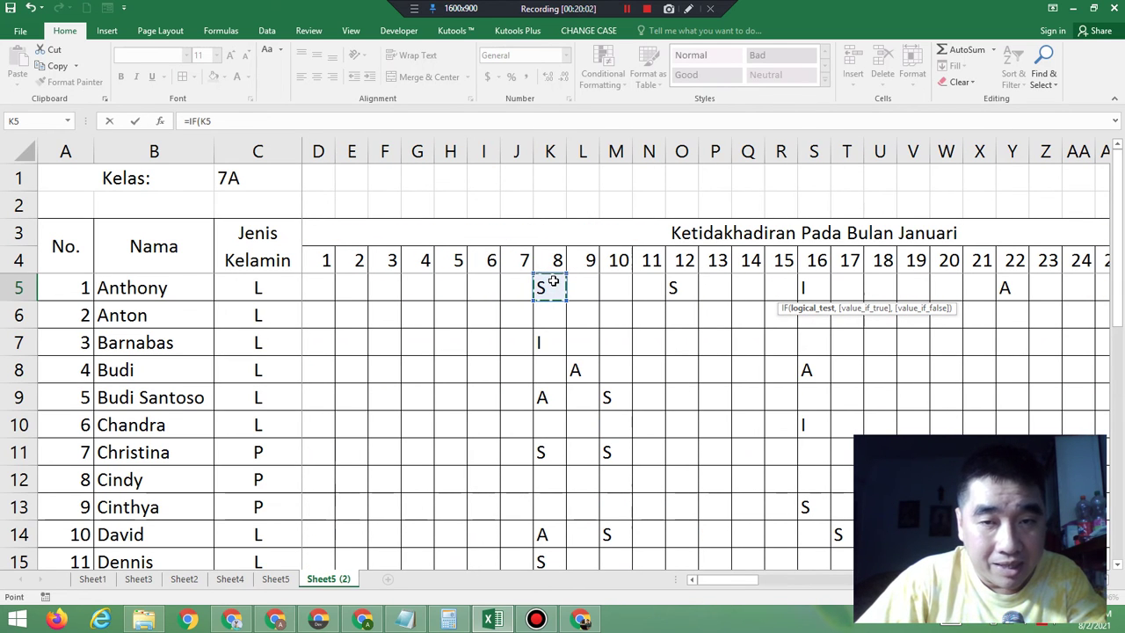
{"action": "type", "text": "="}
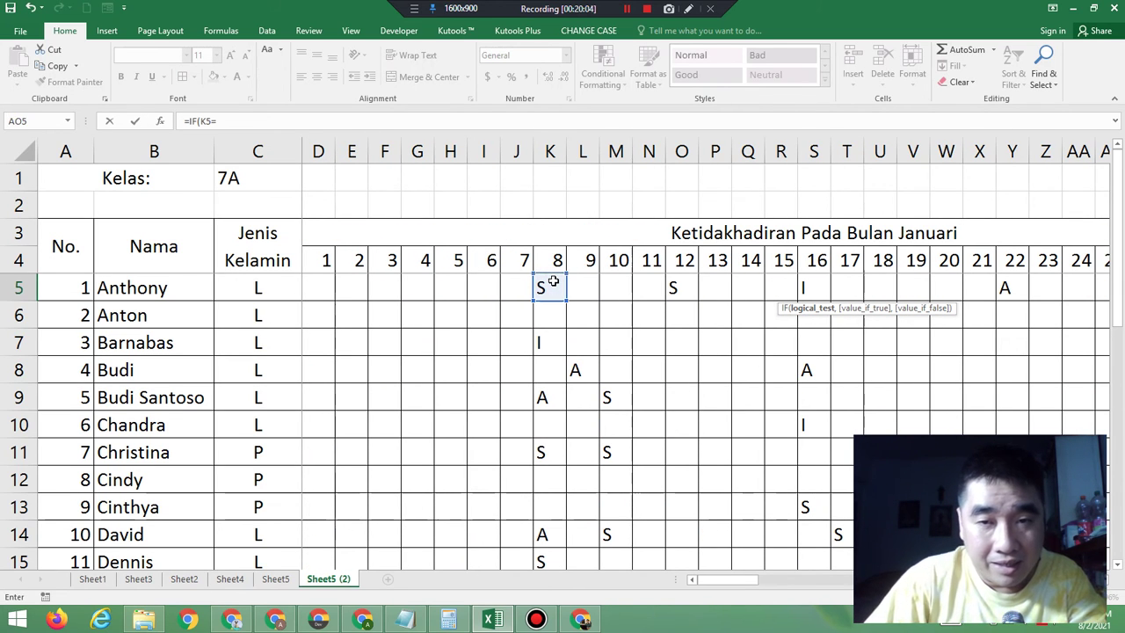
Step: Complete the logical test in AO5 by comparing K5 with the A heading as the absolute reference $AO$4
{"action": "left_click_drag", "start_coordinate": [742, 583], "coordinate": [851, 583]}
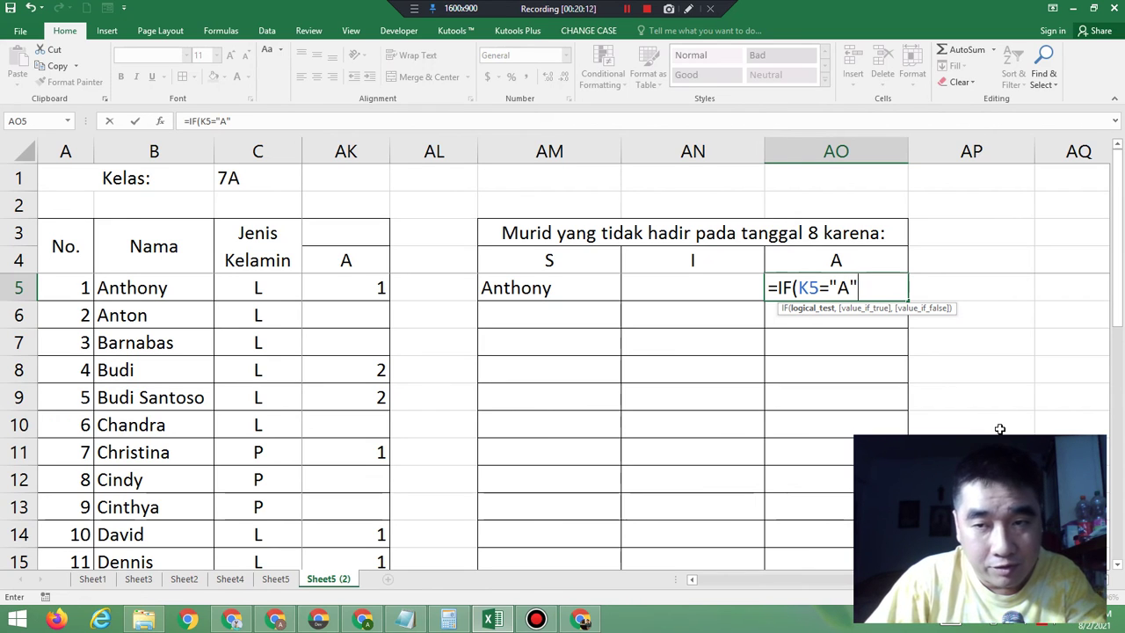
{"action": "key", "text": "BackSpace"}
{"action": "key", "text": "BackSpace"}
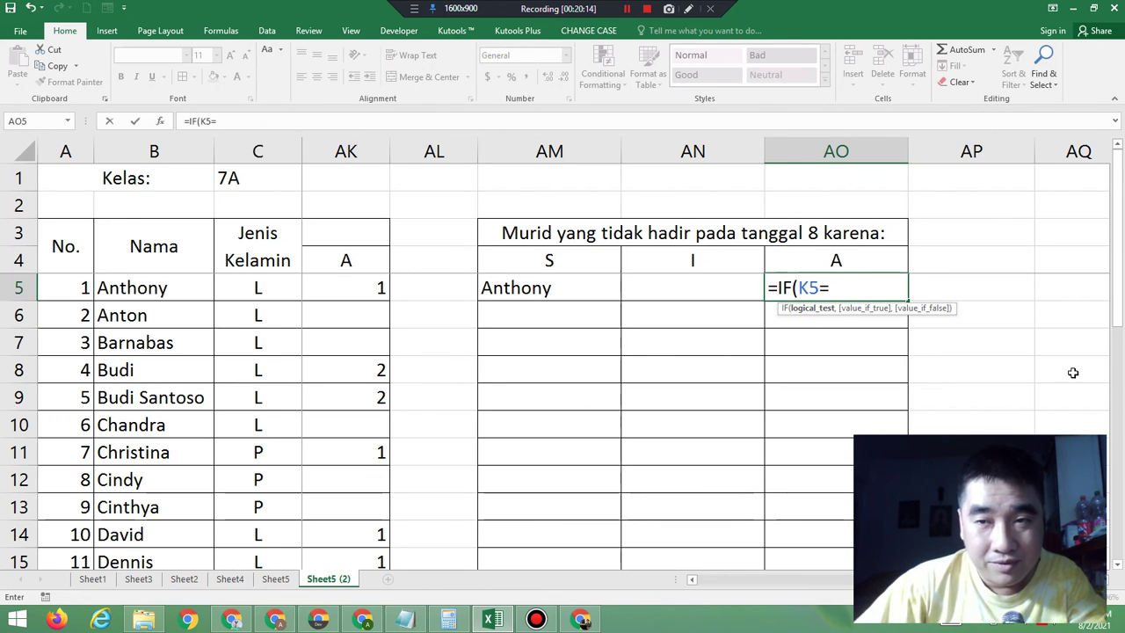
{"action": "left_click", "coordinate": [841, 261]}
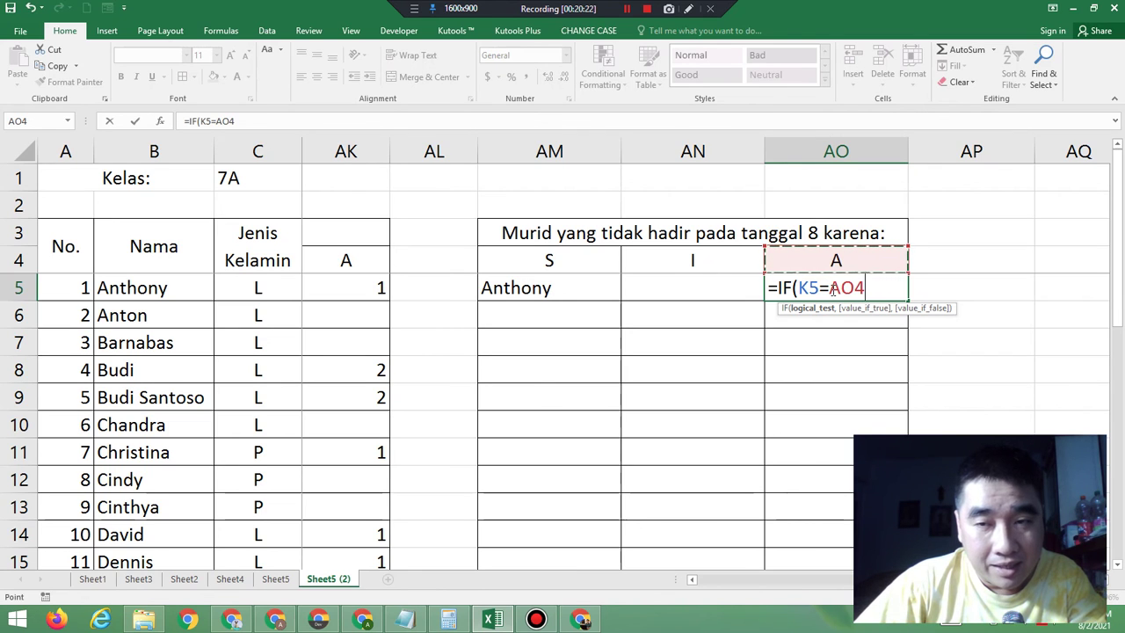
{"action": "left_click_drag", "start_coordinate": [828, 288], "coordinate": [868, 287]}
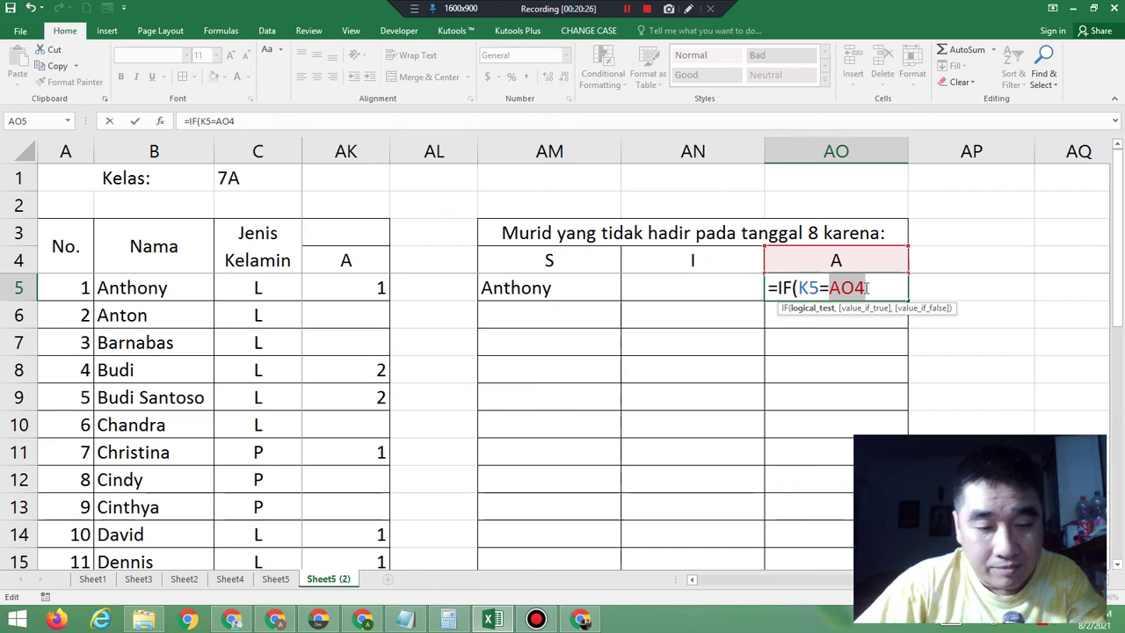
{"action": "key", "text": "F4"}
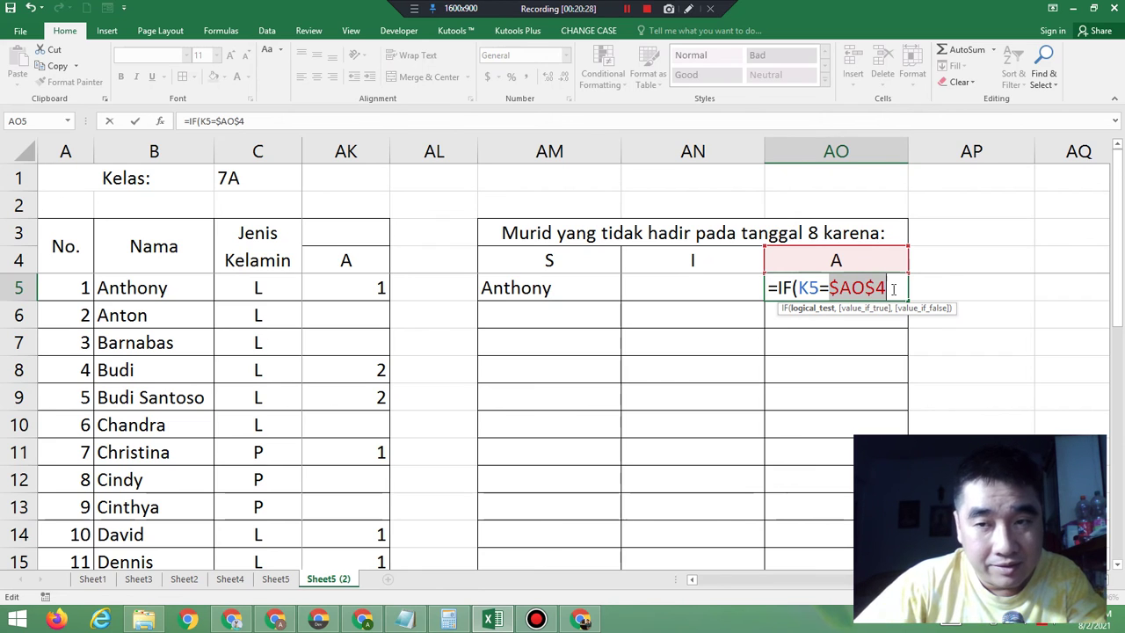
{"action": "left_click", "coordinate": [892, 288]}
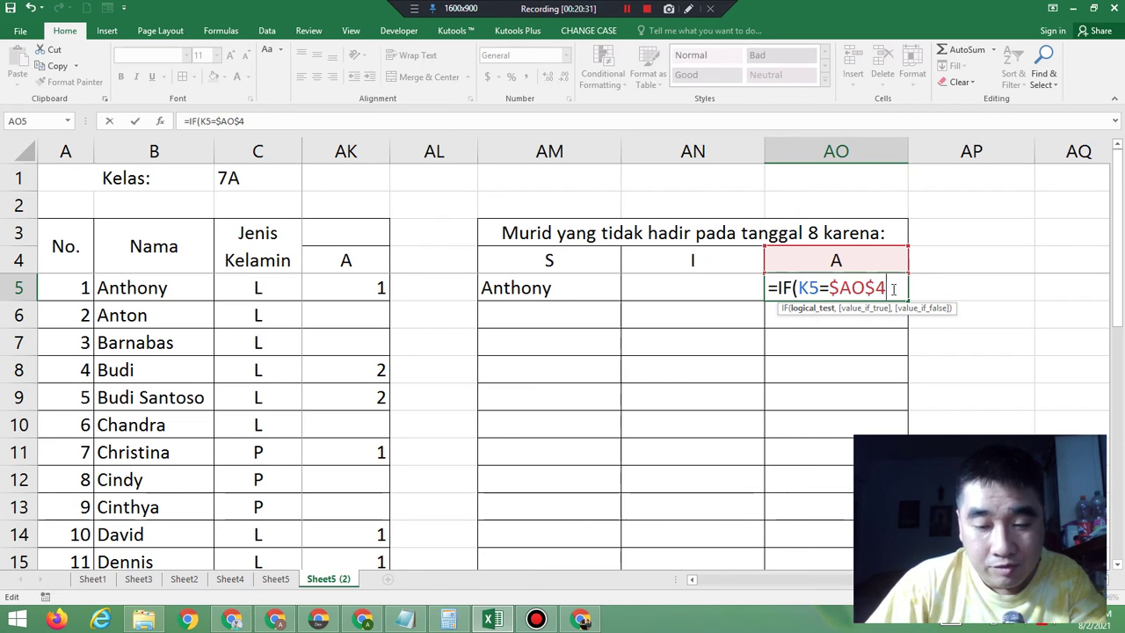
Step: Set the value if true in the AO5 formula to the student name range as the absolute reference $B$5:$B$24
{"action": "type", "text": ","}
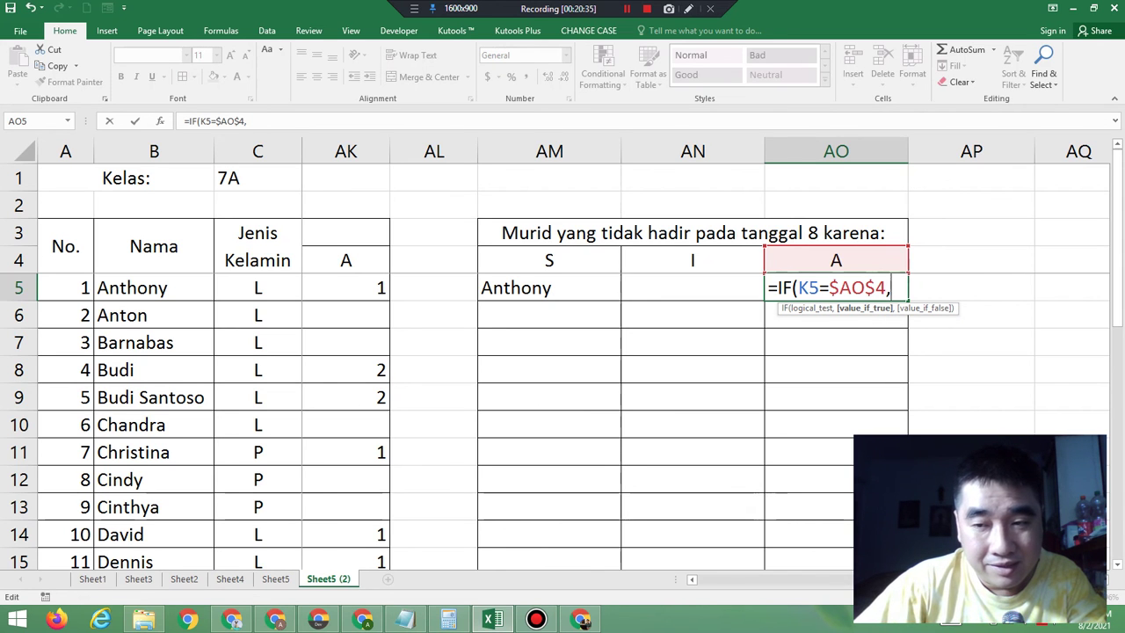
{"action": "left_click_drag", "start_coordinate": [977, 579], "coordinate": [688, 580]}
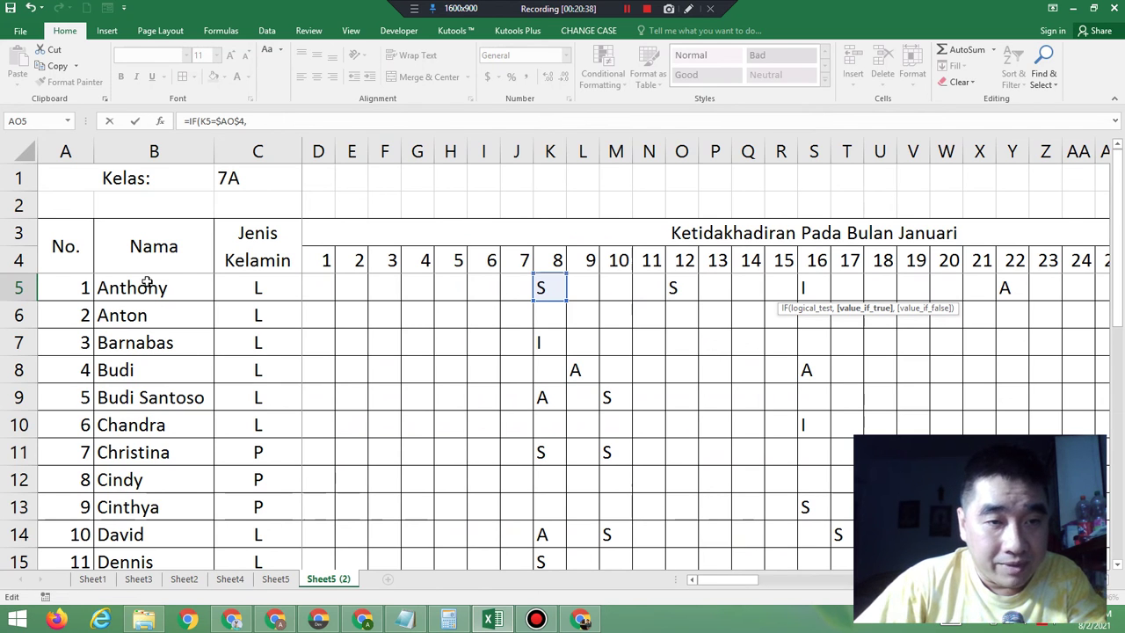
{"action": "left_click_drag", "start_coordinate": [149, 288], "coordinate": [145, 426]}
{"action": "left_click_drag", "start_coordinate": [130, 584], "coordinate": [125, 477]}
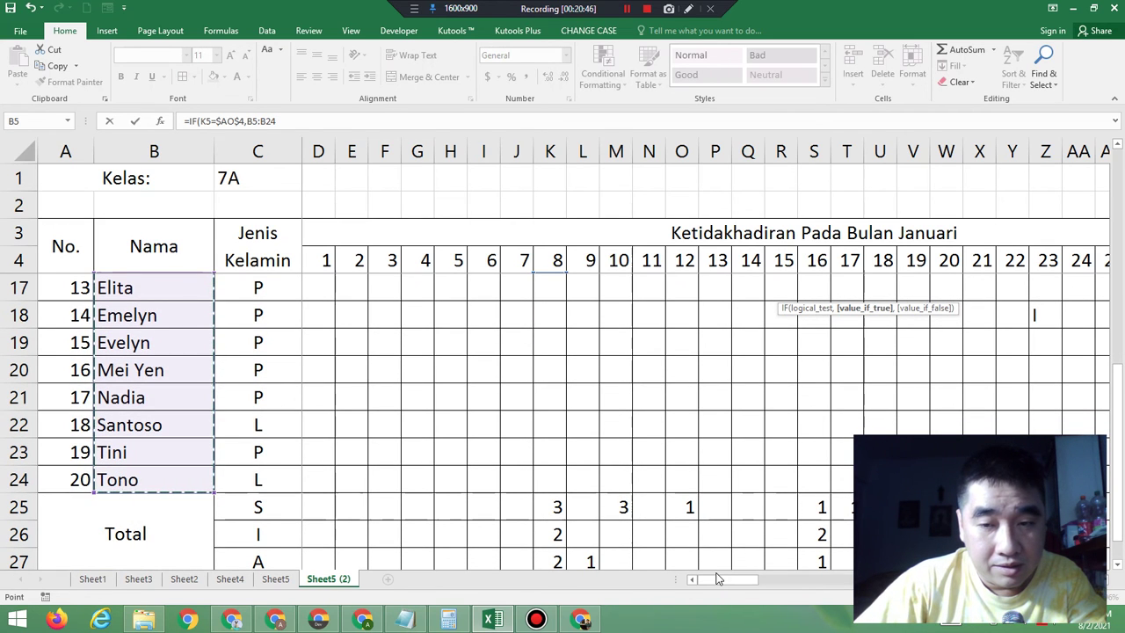
{"action": "left_click_drag", "start_coordinate": [719, 579], "coordinate": [906, 579]}
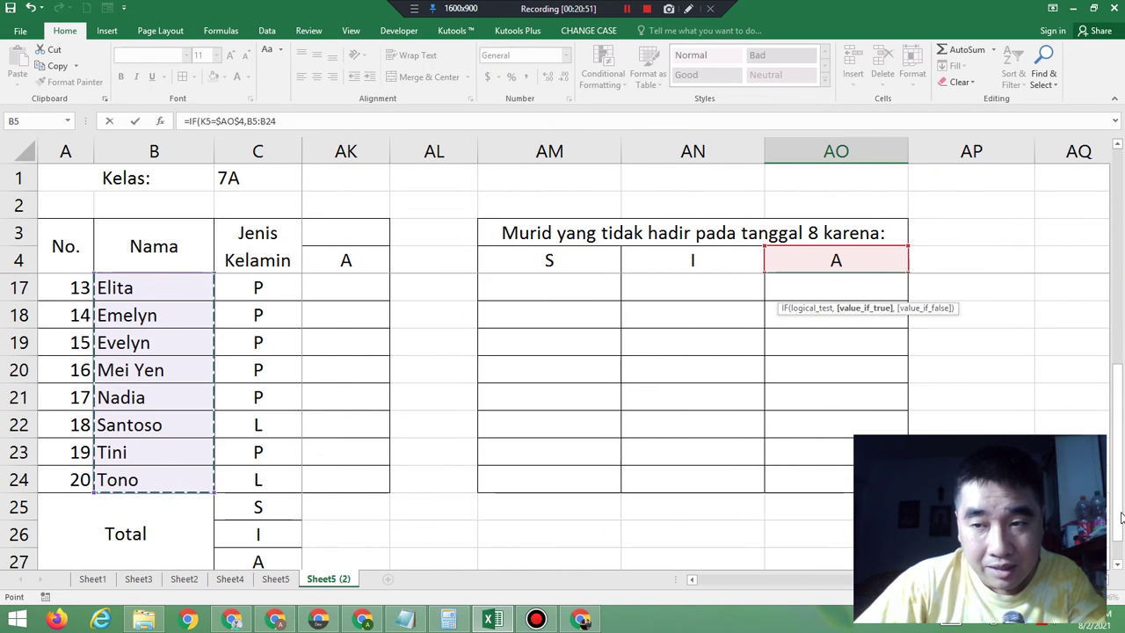
{"action": "scroll", "coordinate": [1120, 516], "scroll_direction": "up", "scroll_amount": 4}
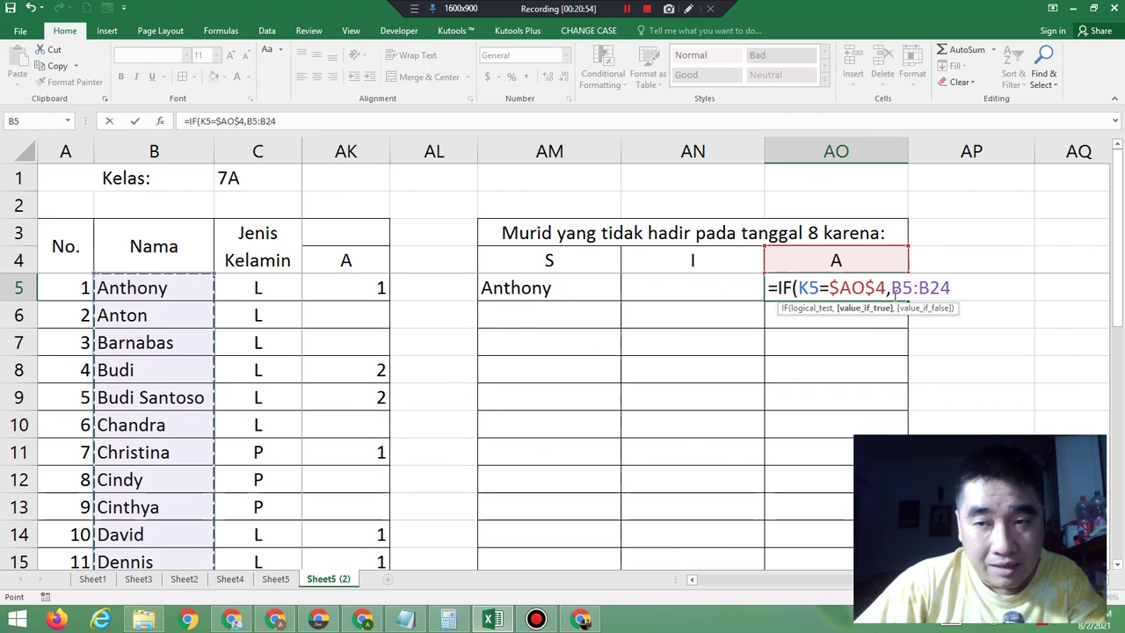
{"action": "left_click_drag", "start_coordinate": [890, 287], "coordinate": [952, 287]}
{"action": "key", "text": "F4"}
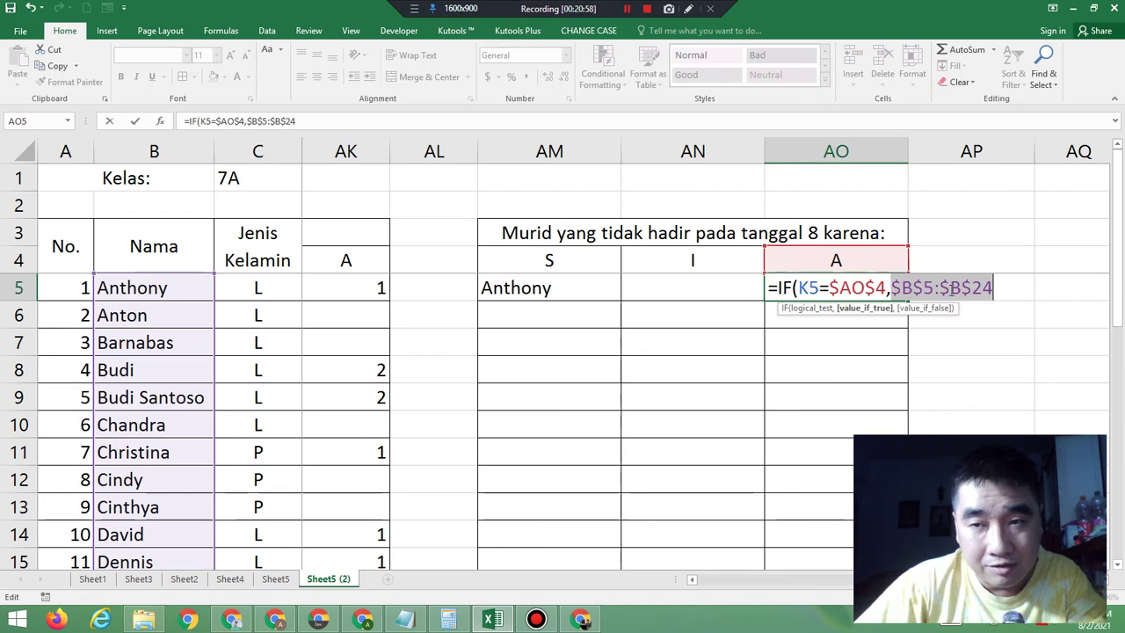
{"action": "left_click", "coordinate": [998, 288]}
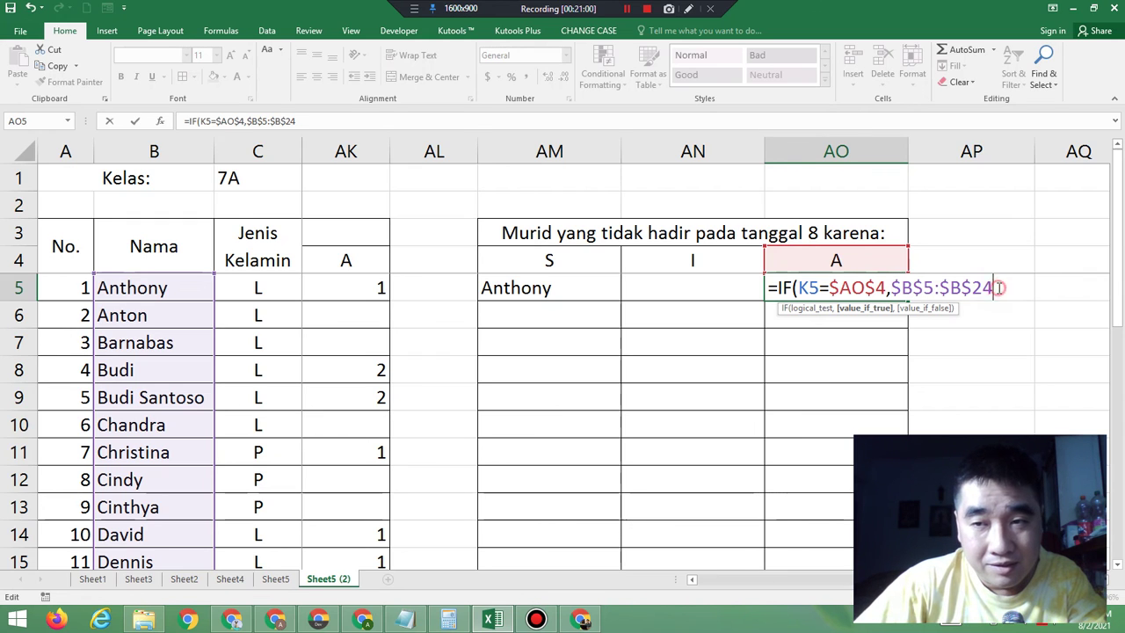
Step: Set the value if false in AO5 to an empty string "", enter the completed IF formula, and select AN5
{"action": "type", "text": ",\"\""}
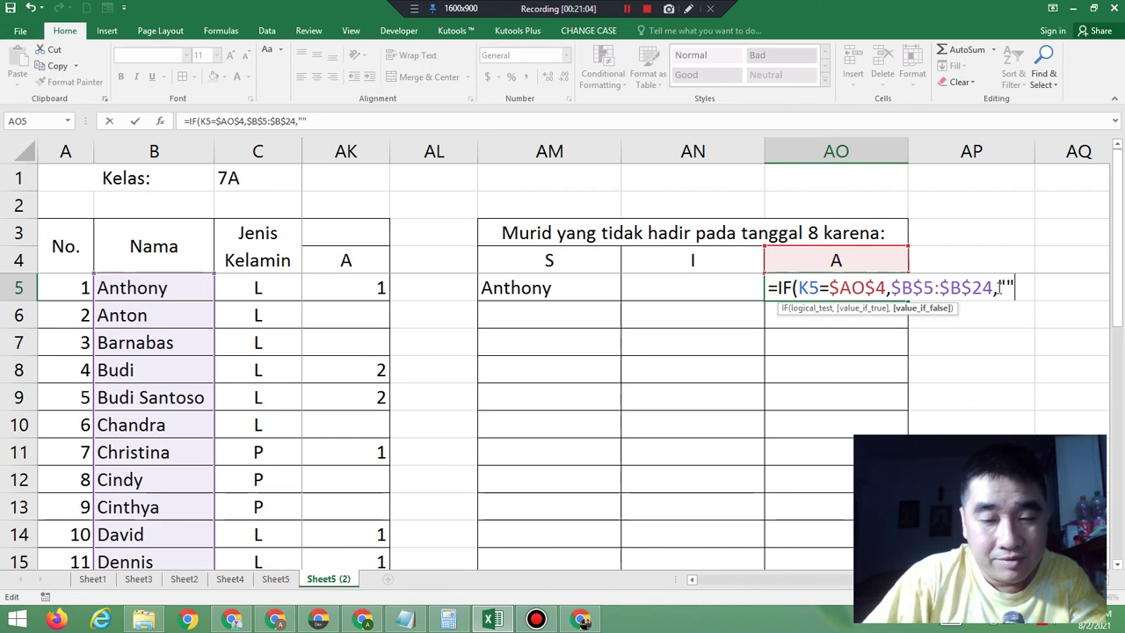
{"action": "type", "text": ")"}
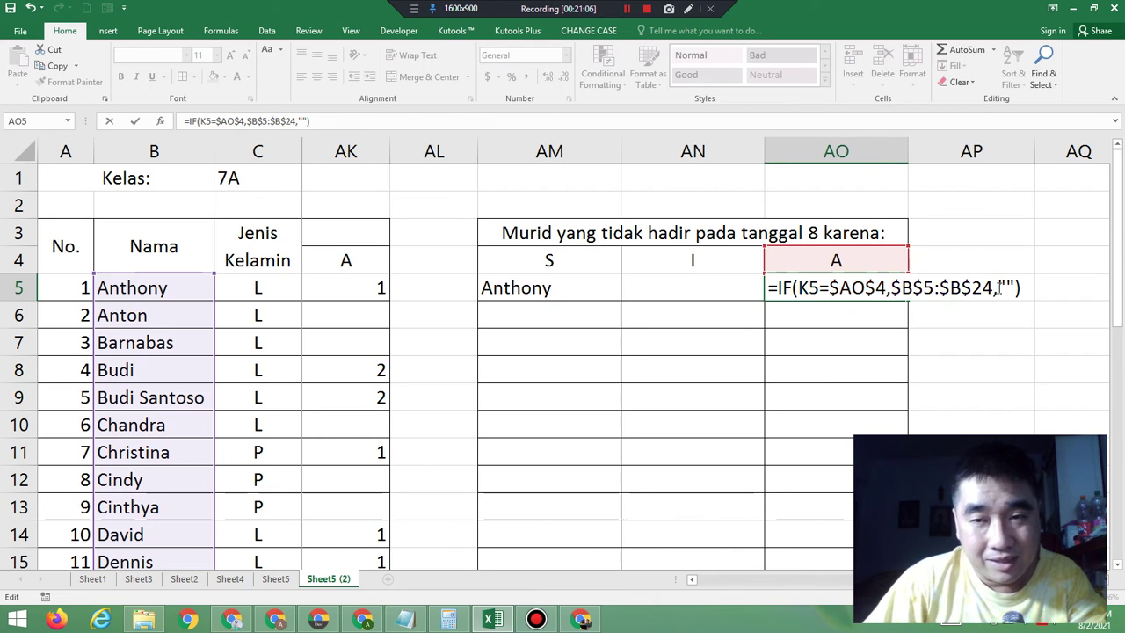
{"action": "key", "text": "Return"}
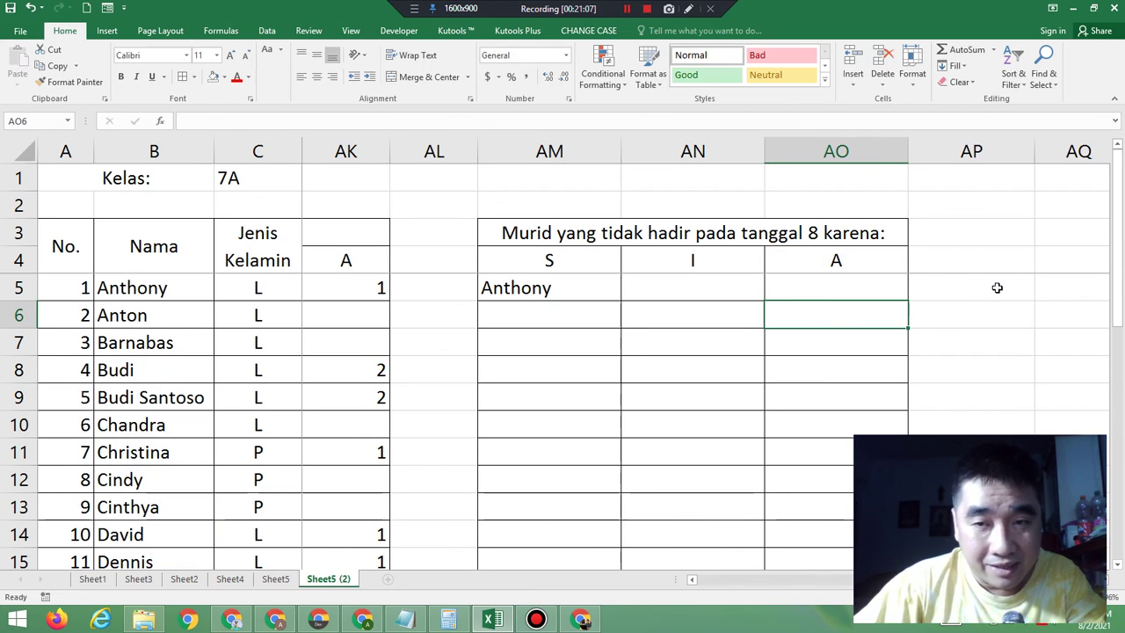
{"action": "left_click", "coordinate": [708, 279]}
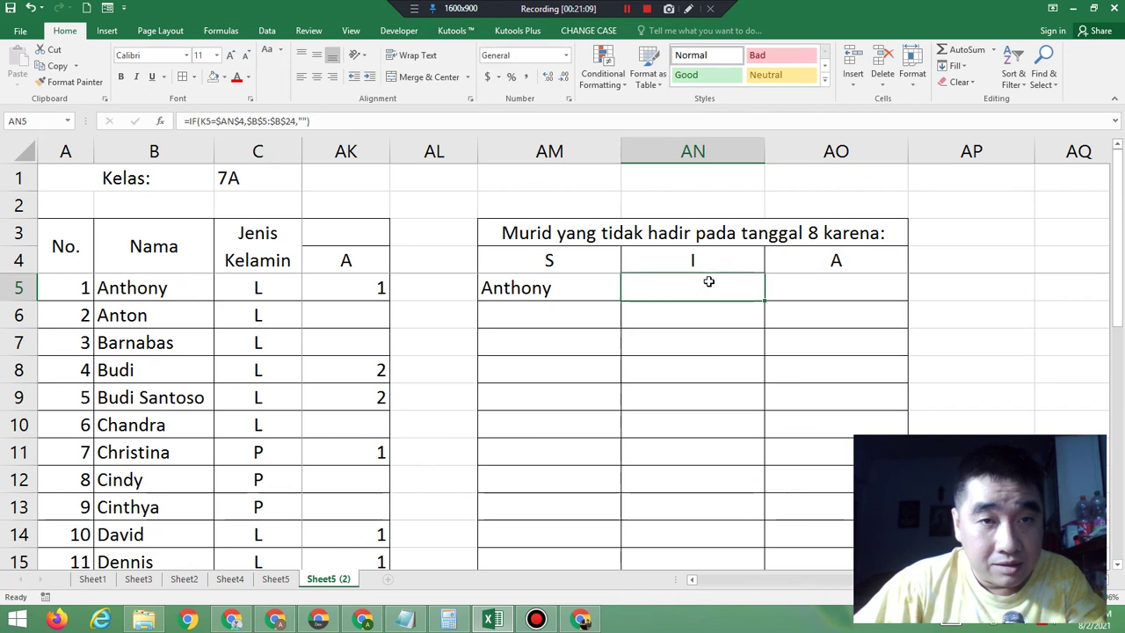
Step: Copy the IF formulas in AM5:AO5 down through row 24 to cover every student in the S, I and A columns
{"action": "left_click", "coordinate": [545, 296]}
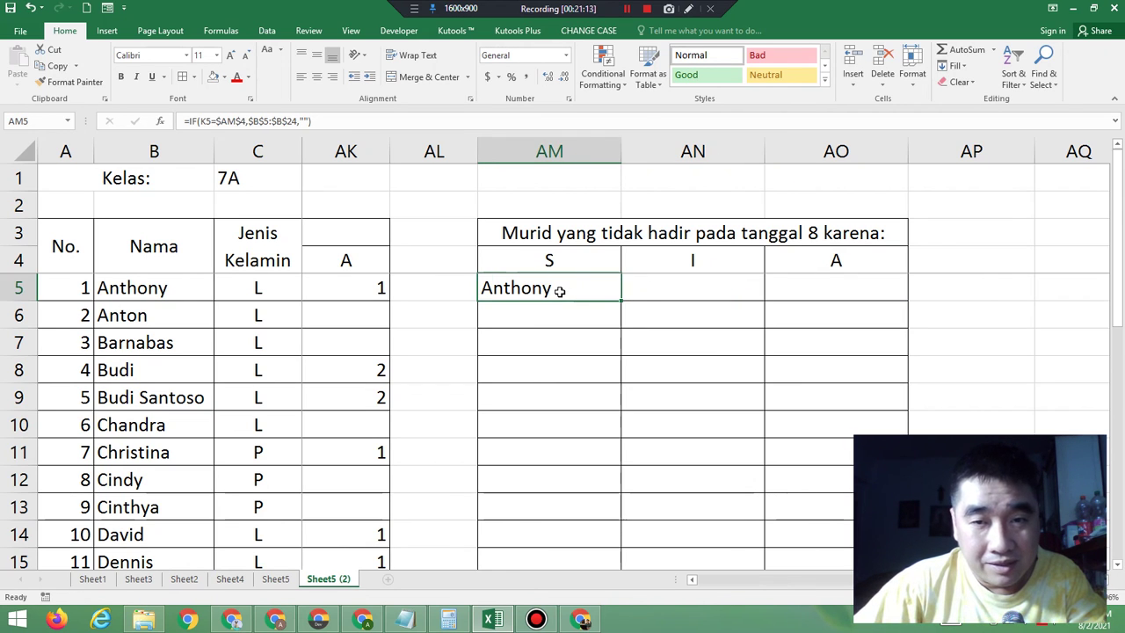
{"action": "left_click_drag", "start_coordinate": [559, 290], "coordinate": [691, 286]}
{"action": "left_click_drag", "start_coordinate": [770, 281], "coordinate": [776, 281]}
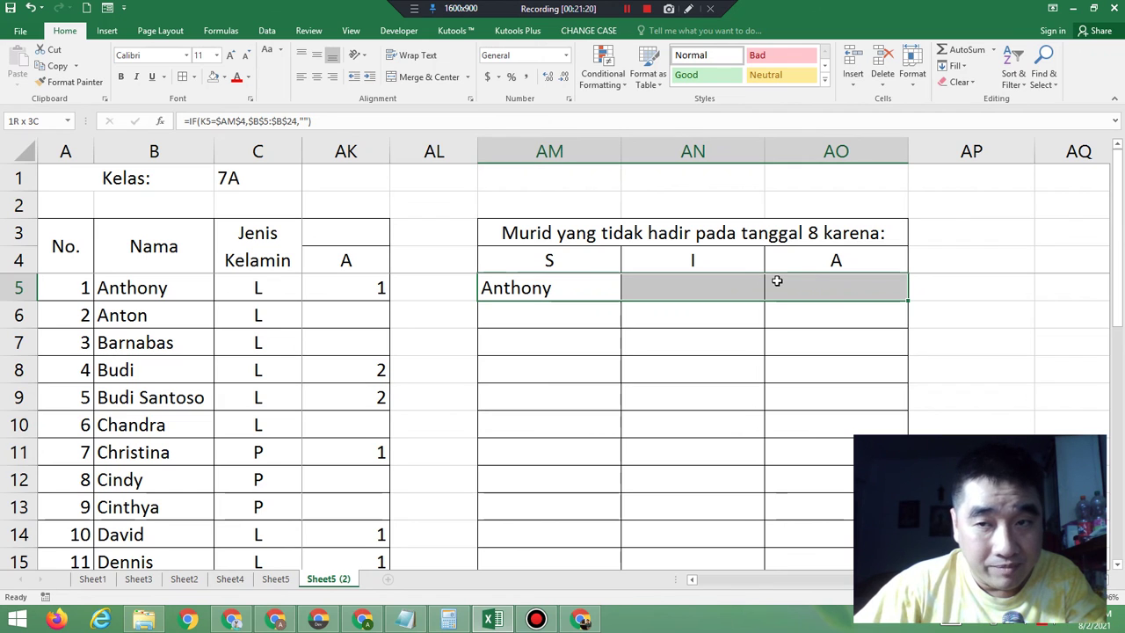
{"action": "left_click_drag", "start_coordinate": [777, 281], "coordinate": [778, 281]}
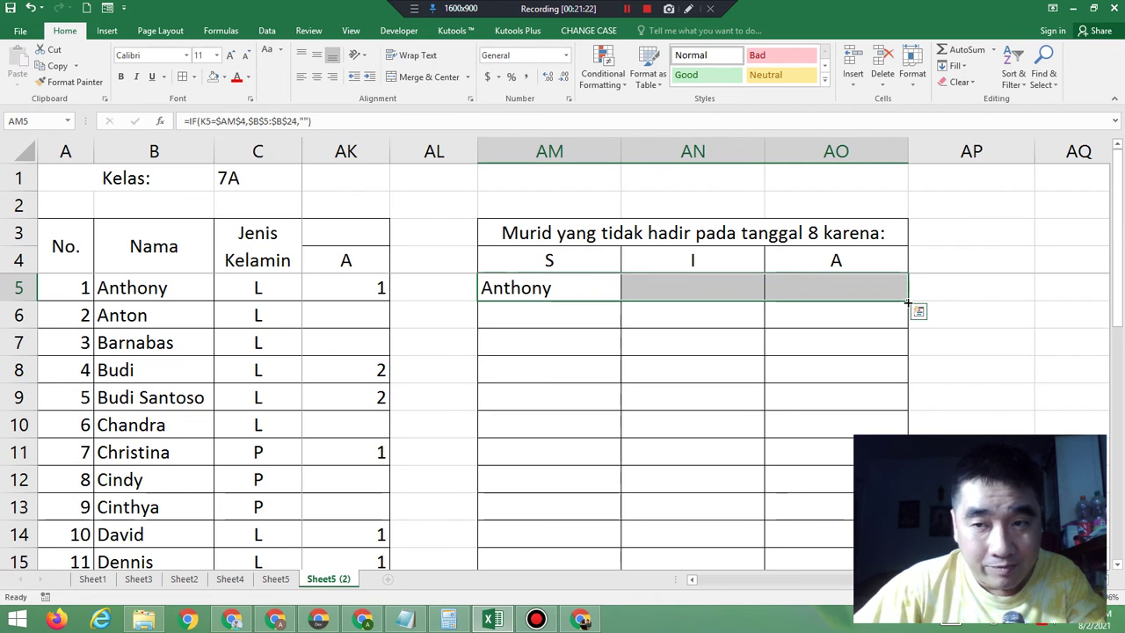
{"action": "mouse_move", "coordinate": [907, 302]}
{"action": "left_mouse_down"}
{"action": "mouse_move", "coordinate": [899, 563]}
{"action": "mouse_move", "coordinate": [900, 435]}
{"action": "mouse_move", "coordinate": [900, 452]}
{"action": "left_mouse_up"}
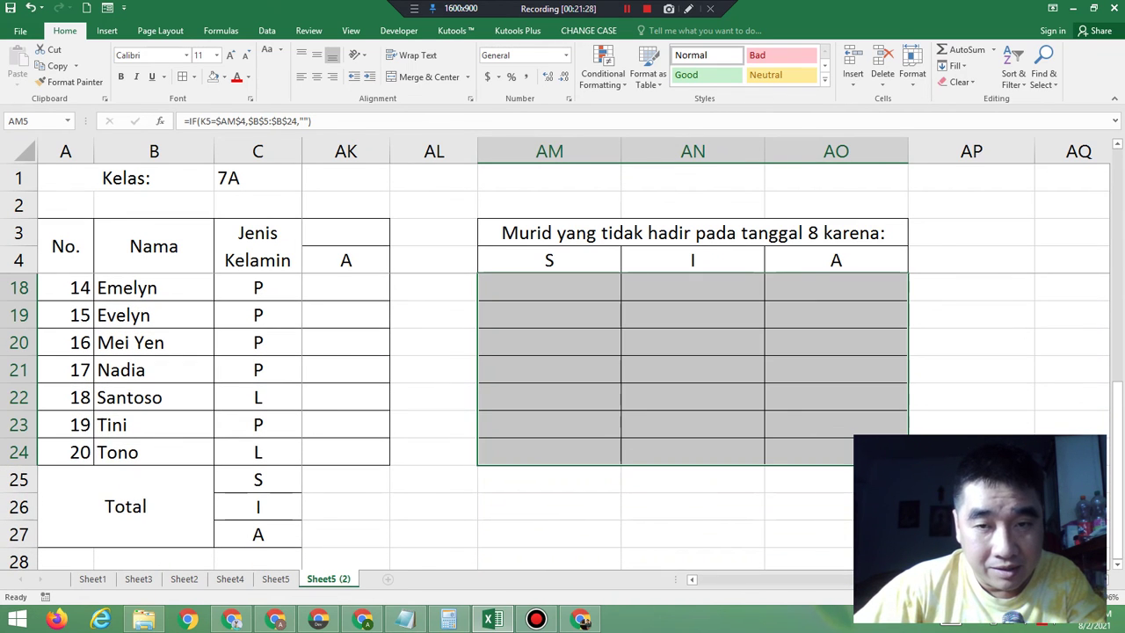
{"action": "left_click_drag", "start_coordinate": [1121, 455], "coordinate": [1078, 214]}
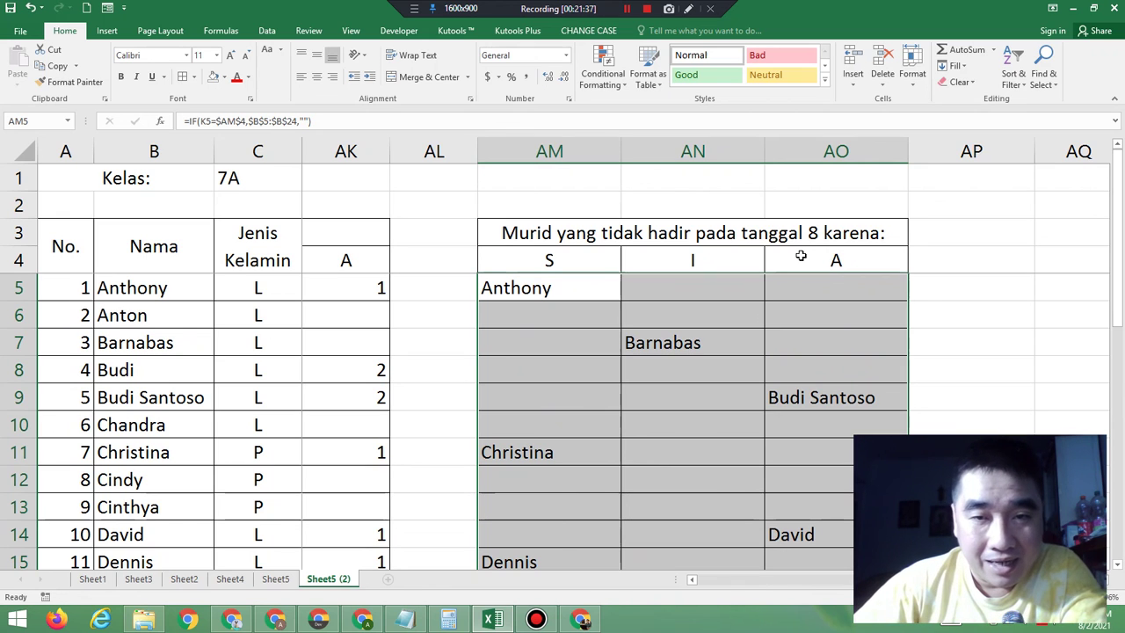
Step: Check the names listed under S in AM5, AM11 and AM15 against the entries for the 8th in K5, K11 and K15
{"action": "left_click", "coordinate": [538, 294]}
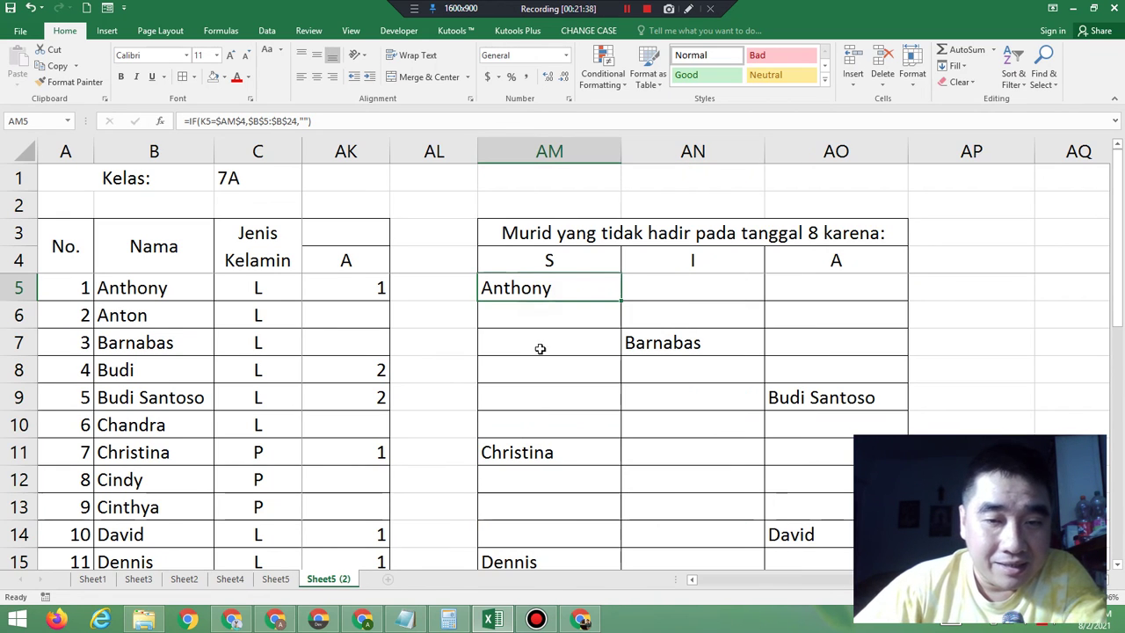
{"action": "left_click", "coordinate": [544, 457]}
{"action": "left_click", "coordinate": [545, 566]}
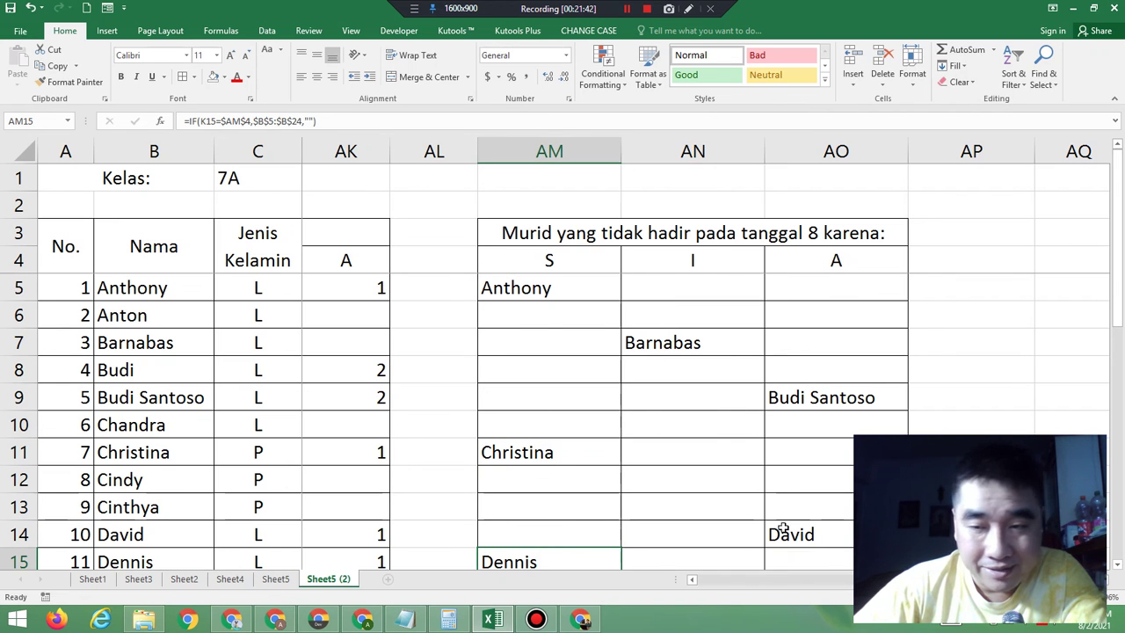
{"action": "left_click_drag", "start_coordinate": [887, 579], "coordinate": [688, 572]}
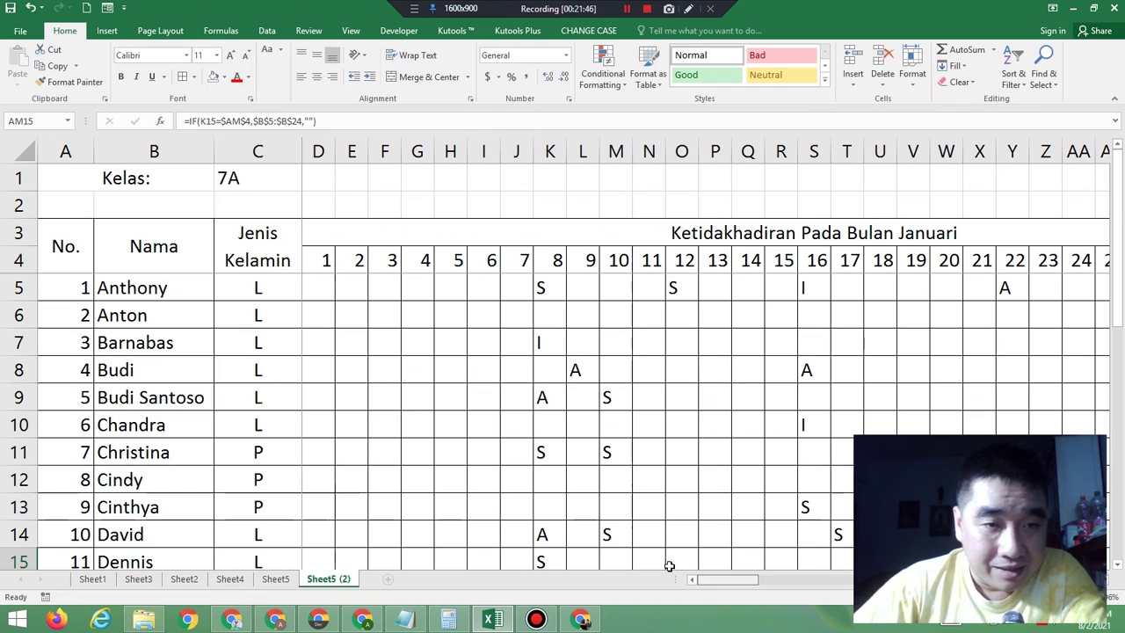
{"action": "left_click", "coordinate": [548, 288]}
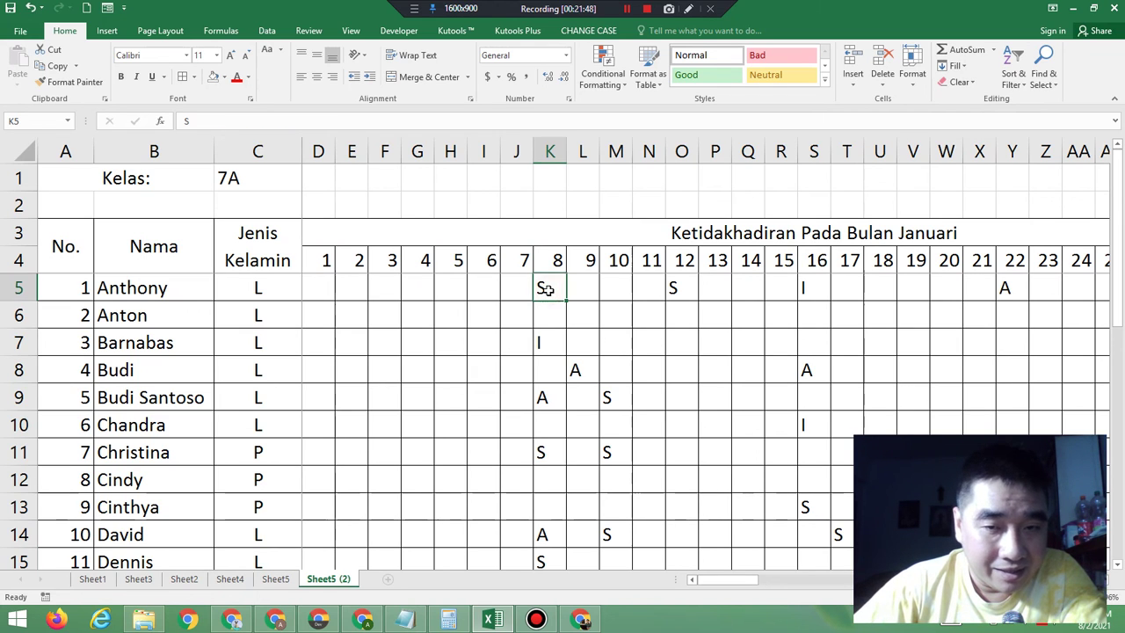
{"action": "left_click", "coordinate": [548, 458]}
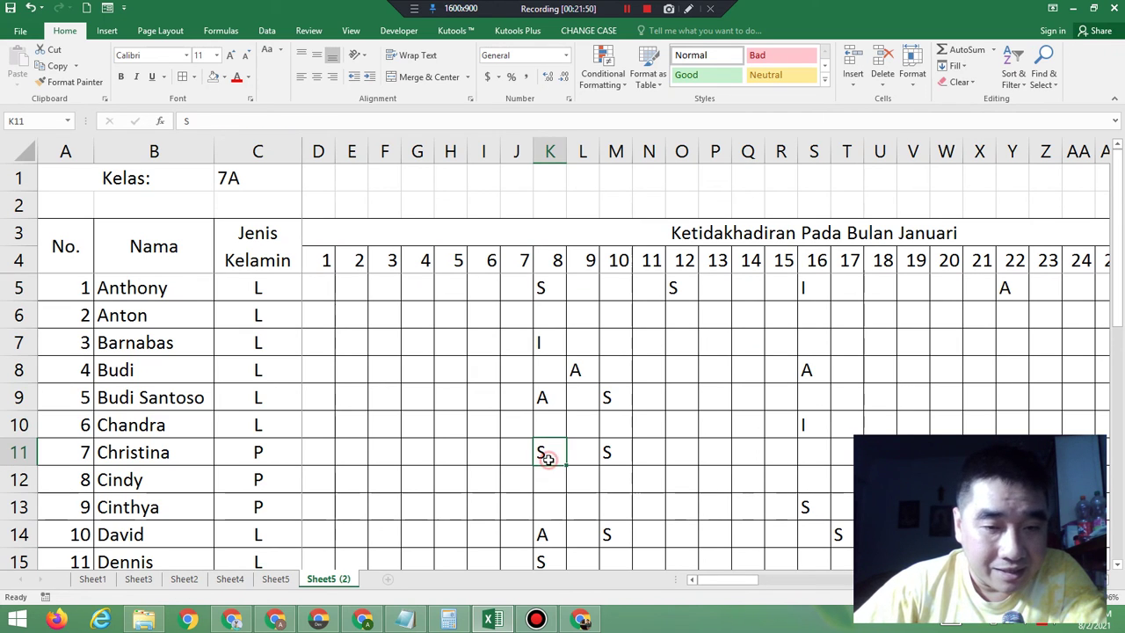
{"action": "left_click", "coordinate": [552, 560]}
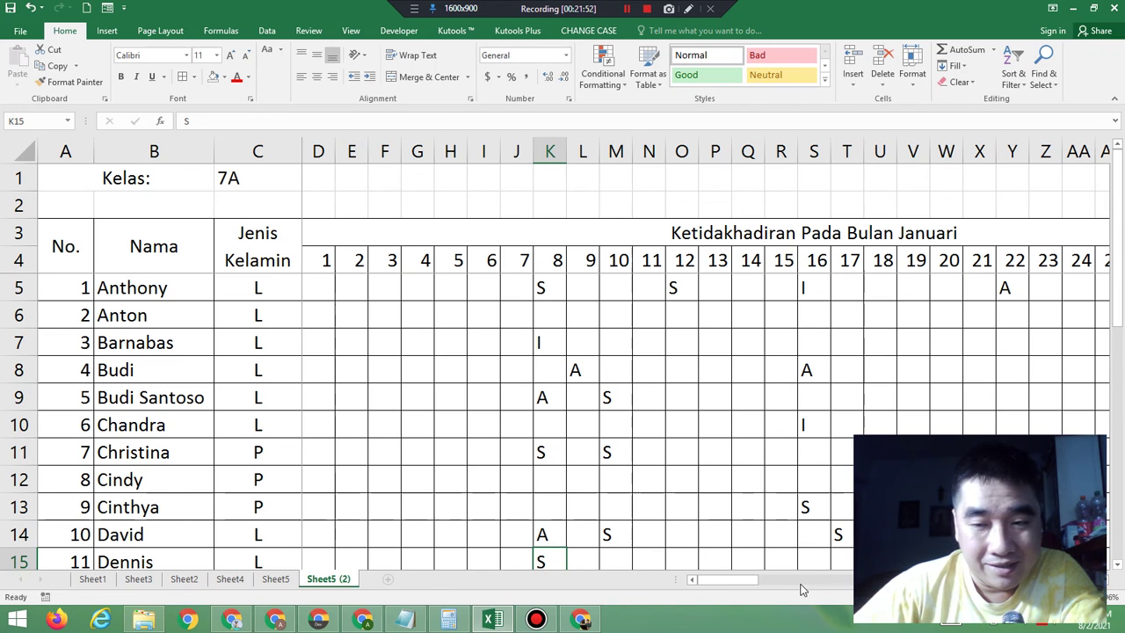
Step: Examine the S, I and A totals for the 8th in K25:K27 and compare them with the names listed under S
{"action": "left_click", "coordinate": [1106, 581]}
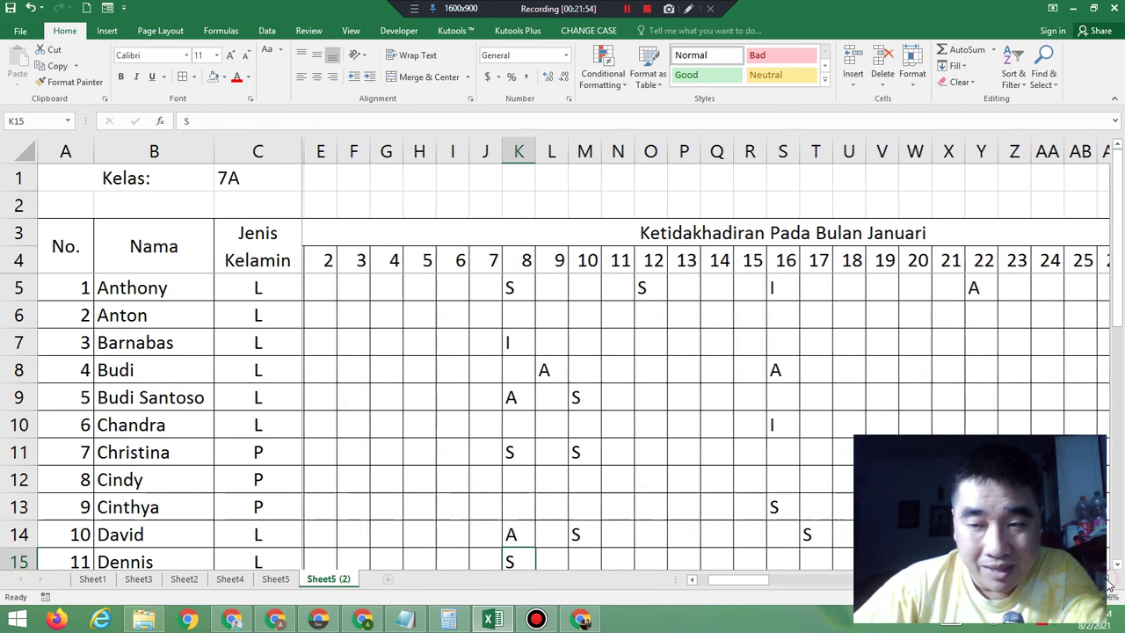
{"action": "left_click_drag", "start_coordinate": [1107, 582], "coordinate": [1106, 582]}
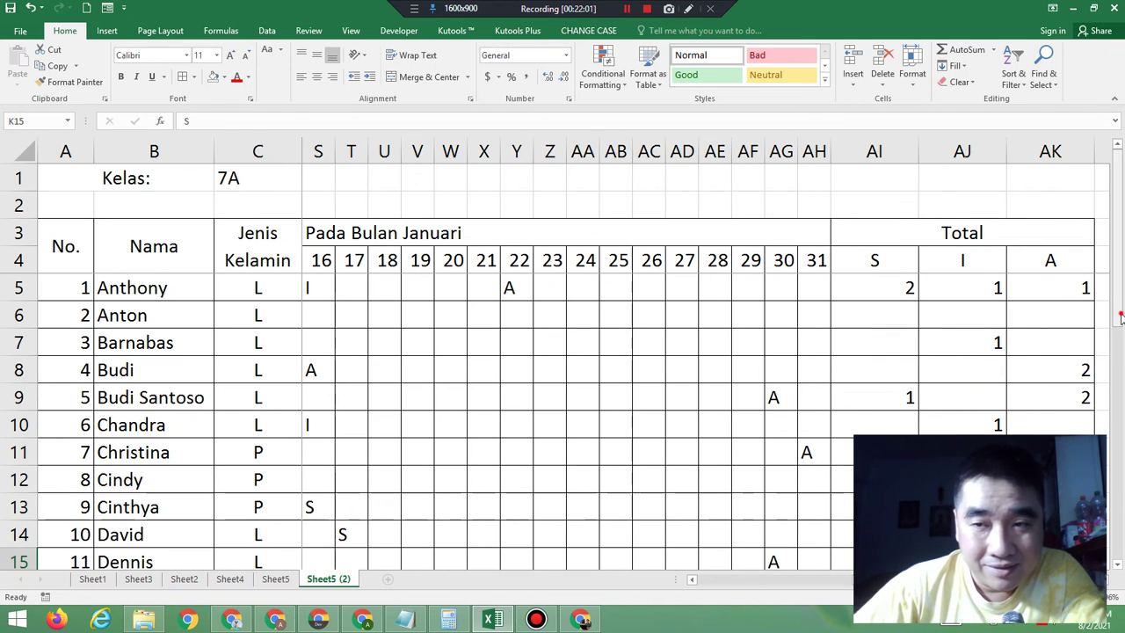
{"action": "left_click_drag", "start_coordinate": [1119, 316], "coordinate": [1119, 559]}
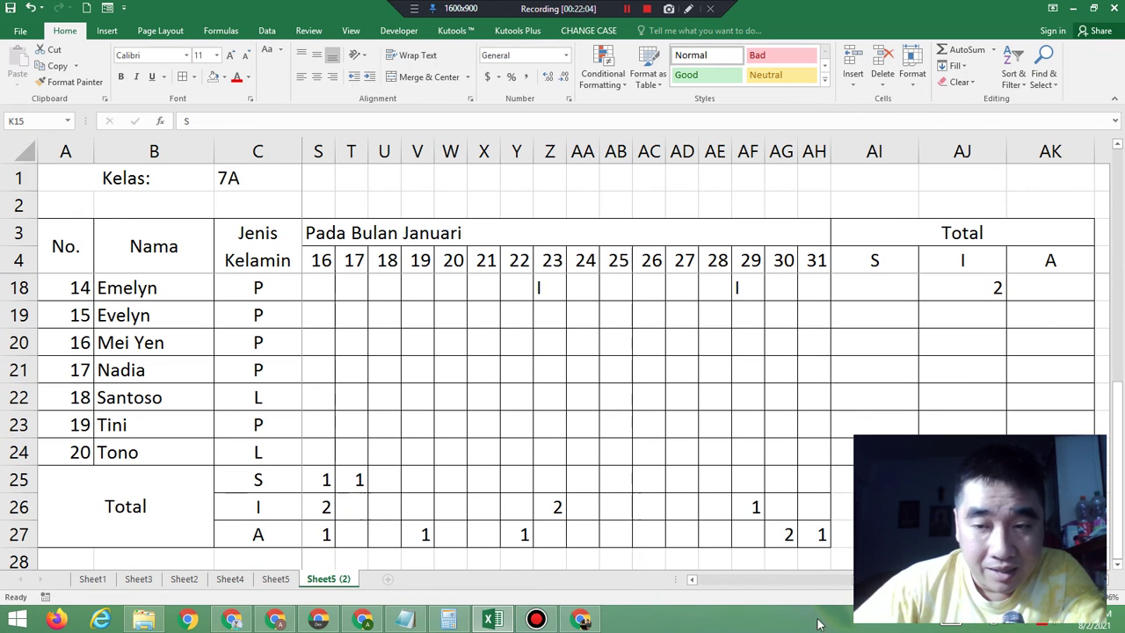
{"action": "left_click_drag", "start_coordinate": [878, 580], "coordinate": [685, 585]}
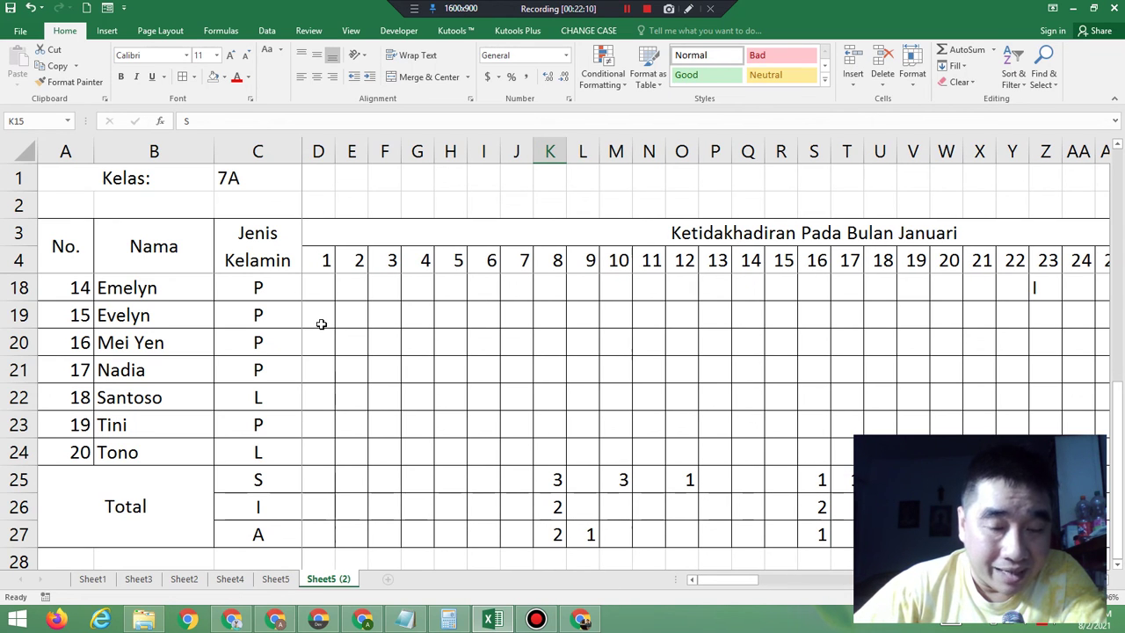
{"action": "left_click_drag", "start_coordinate": [725, 582], "coordinate": [879, 590]}
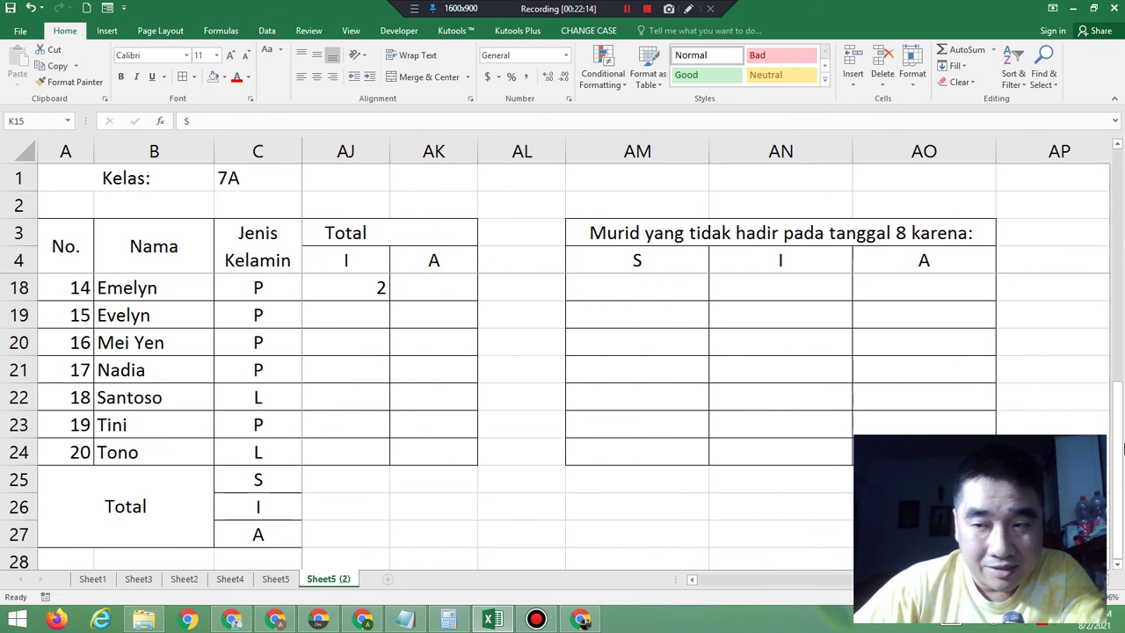
{"action": "left_click_drag", "start_coordinate": [1120, 453], "coordinate": [1054, 216]}
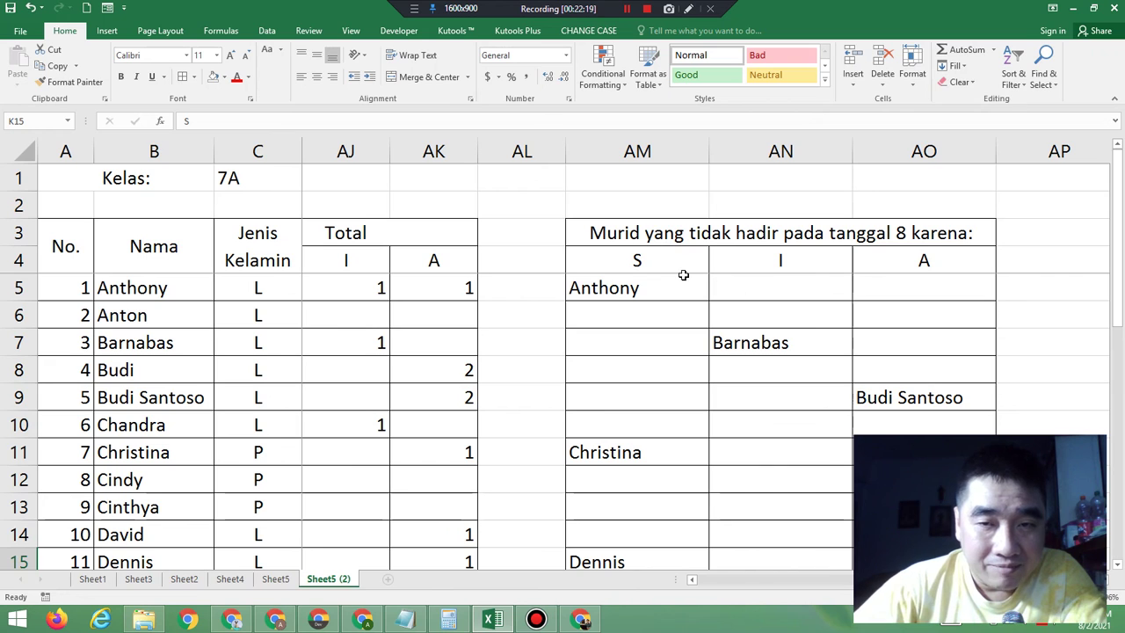
{"action": "left_click", "coordinate": [629, 293]}
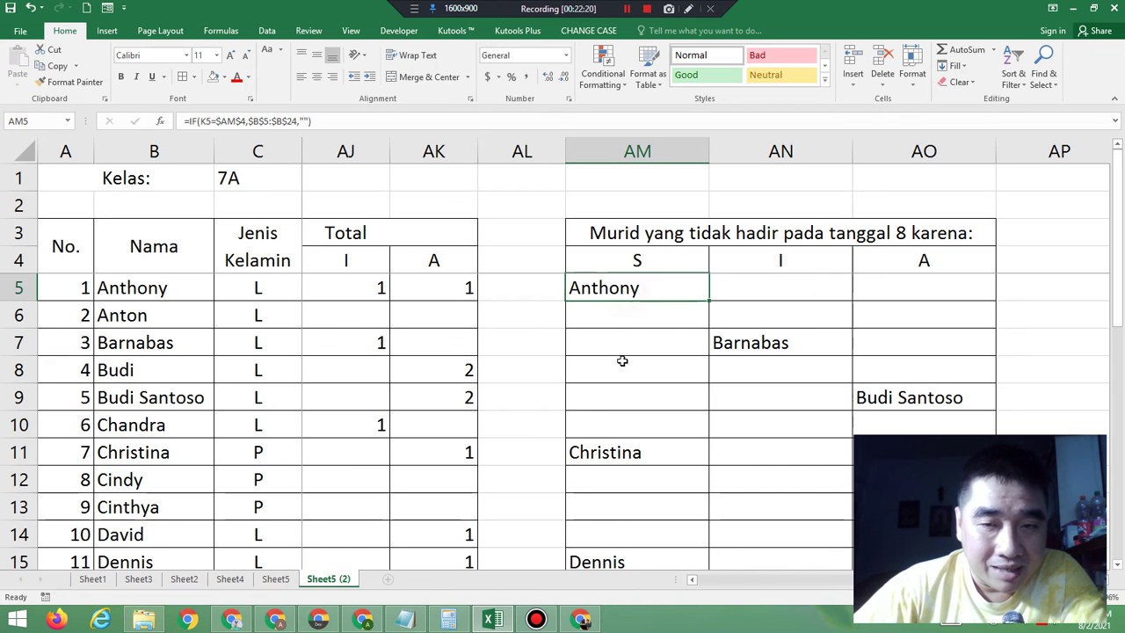
{"action": "left_click", "coordinate": [620, 452]}
{"action": "left_click", "coordinate": [634, 556]}
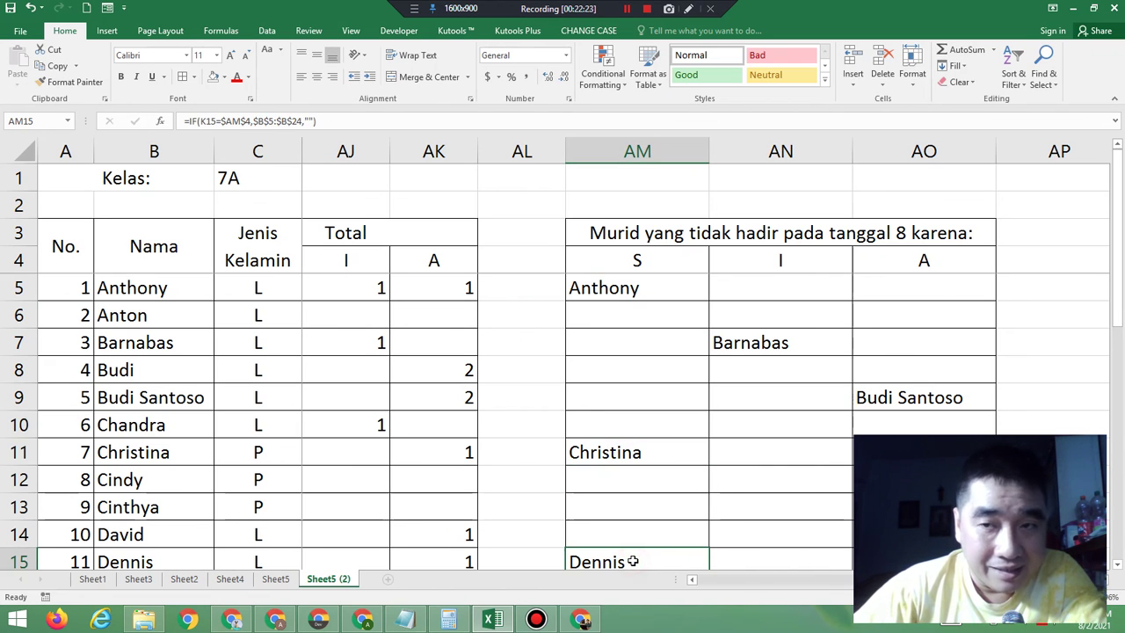